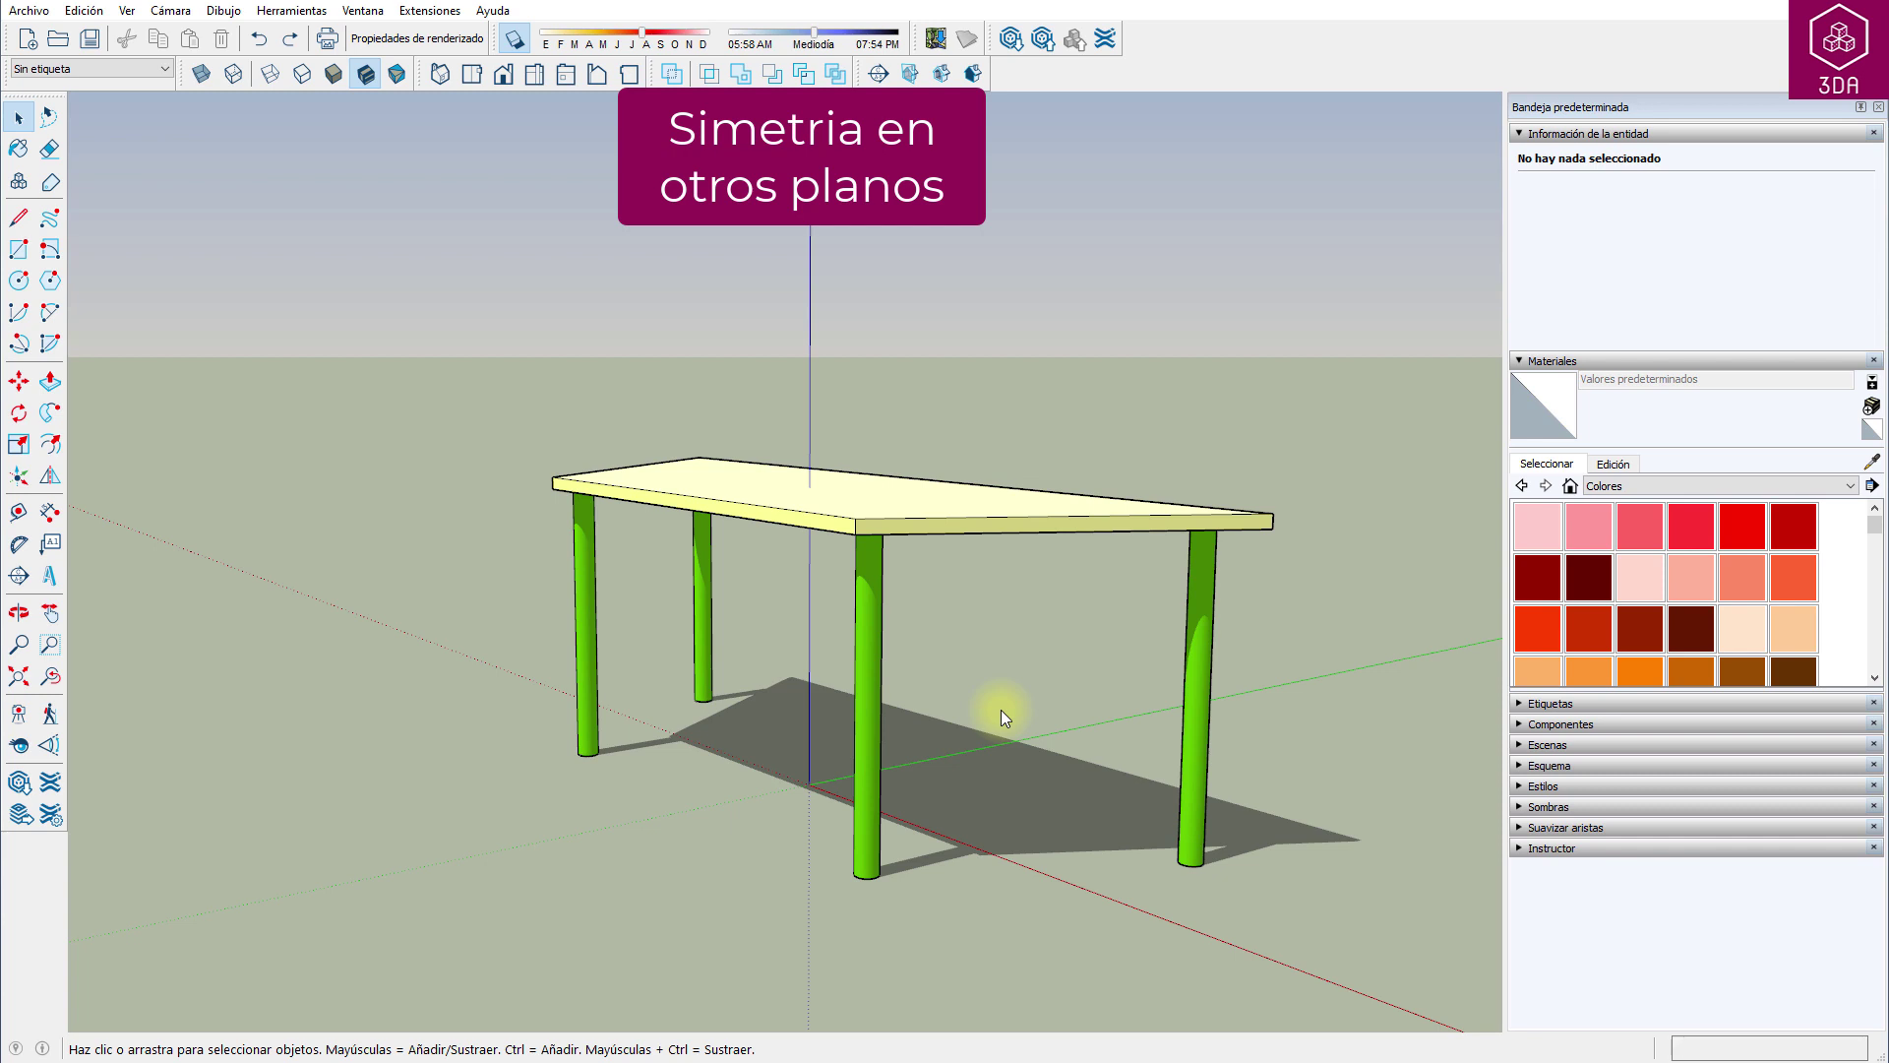
Step: Flip-copy the whole table across its magenta end plane into an L-shaped corner desk
mouse_move(1005, 717)
middle_down()
mouse_move(1051, 724)
mouse_move(1072, 774)
middle_up()
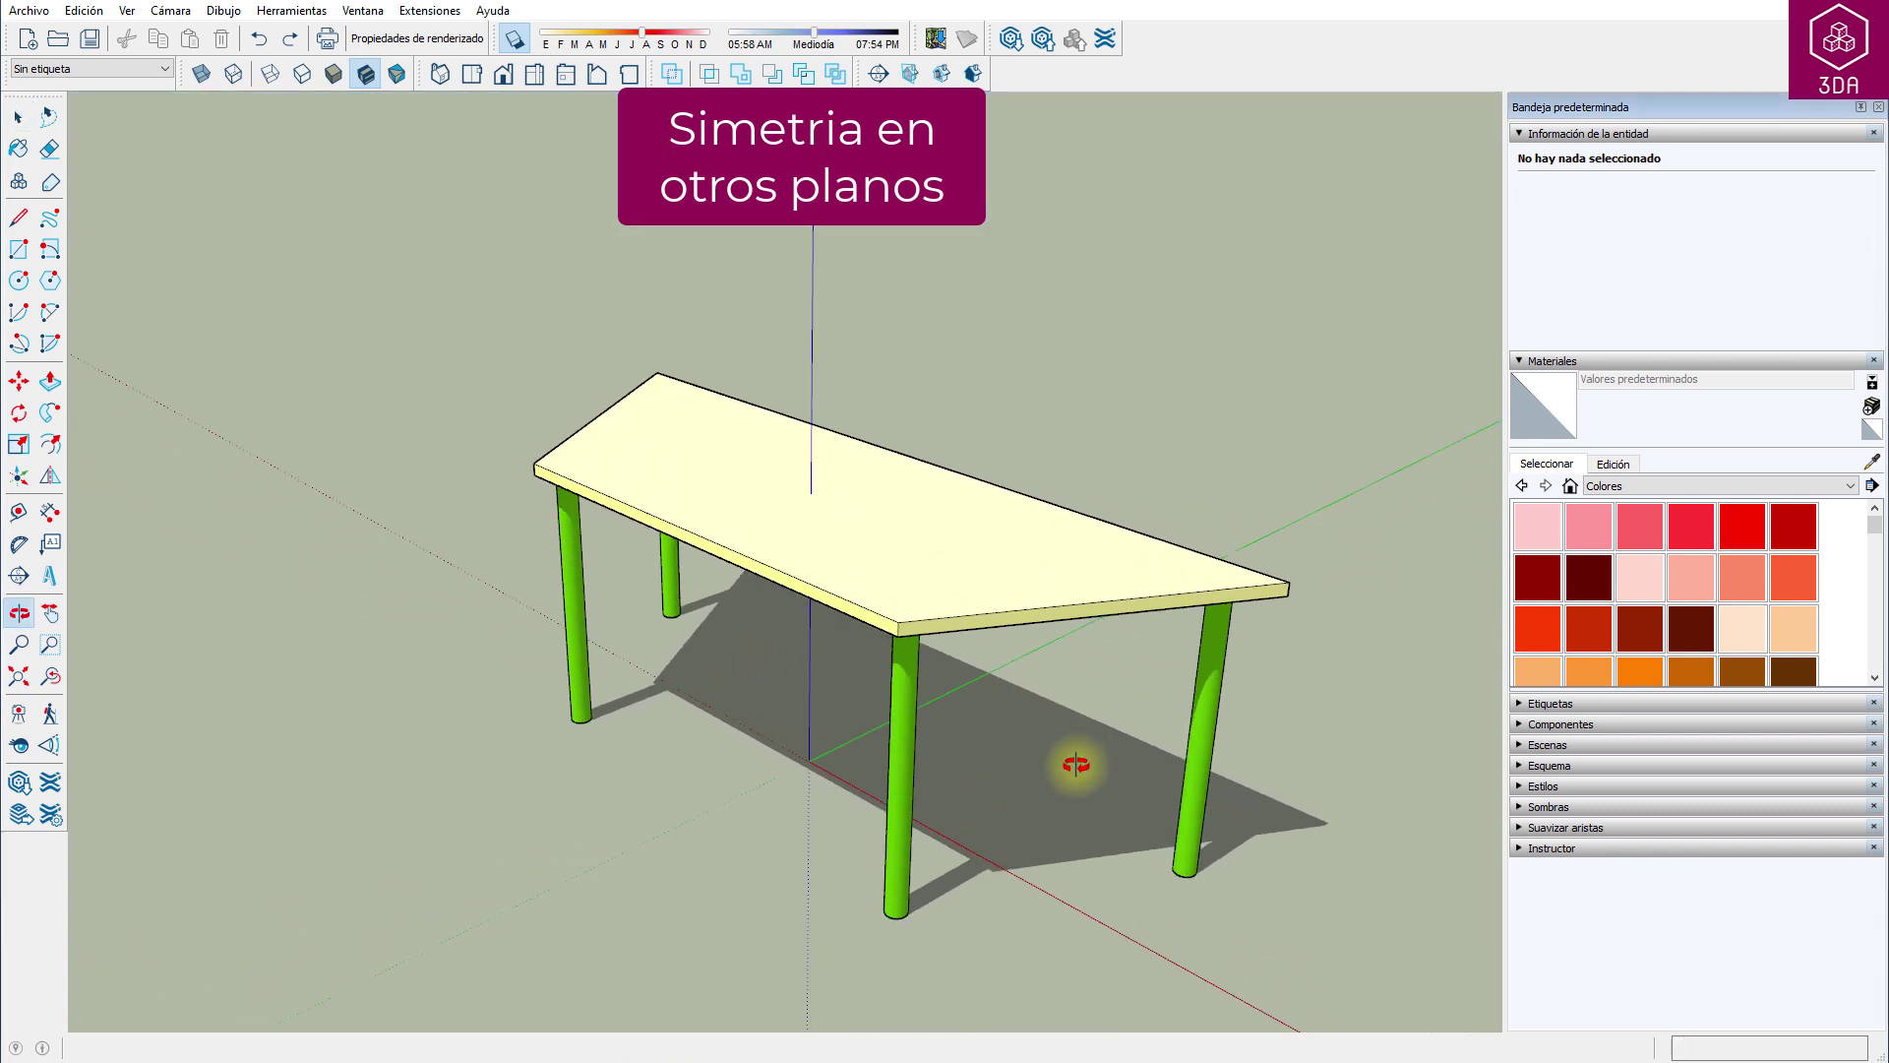
key(ctrl+a)
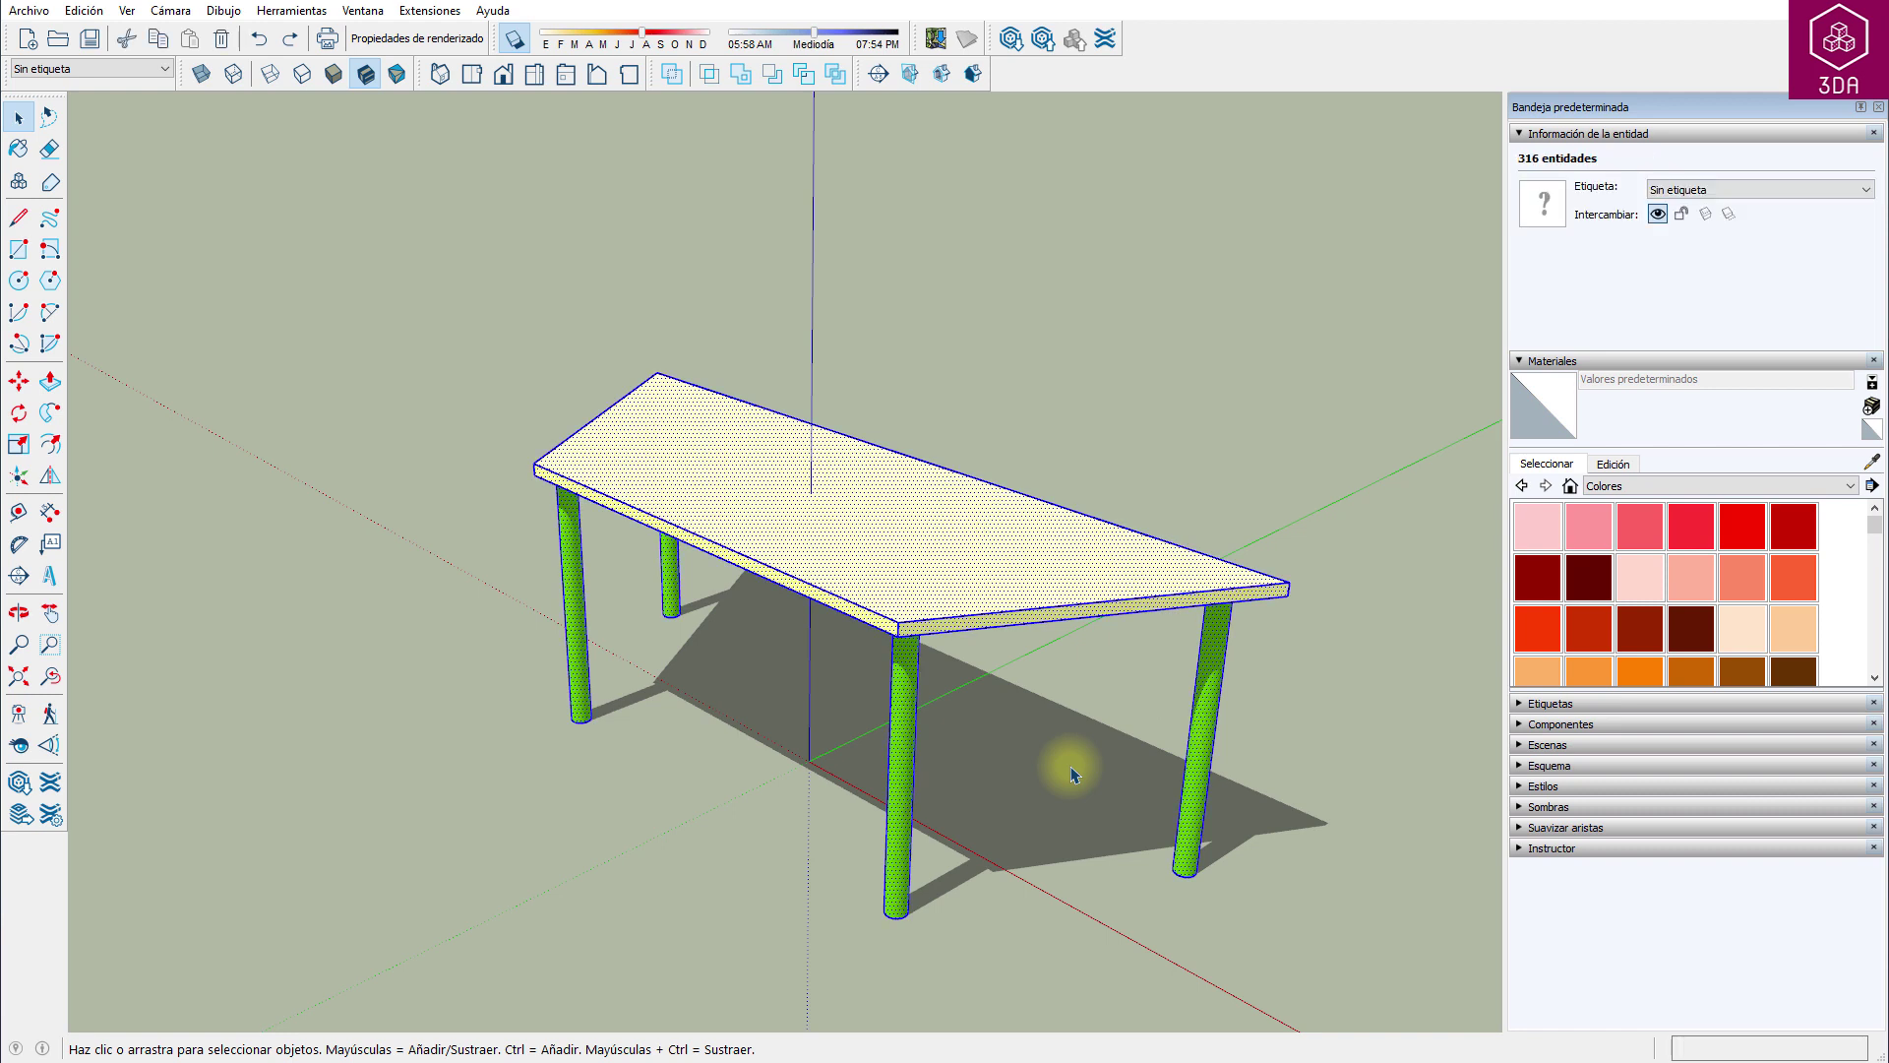
click(51, 478)
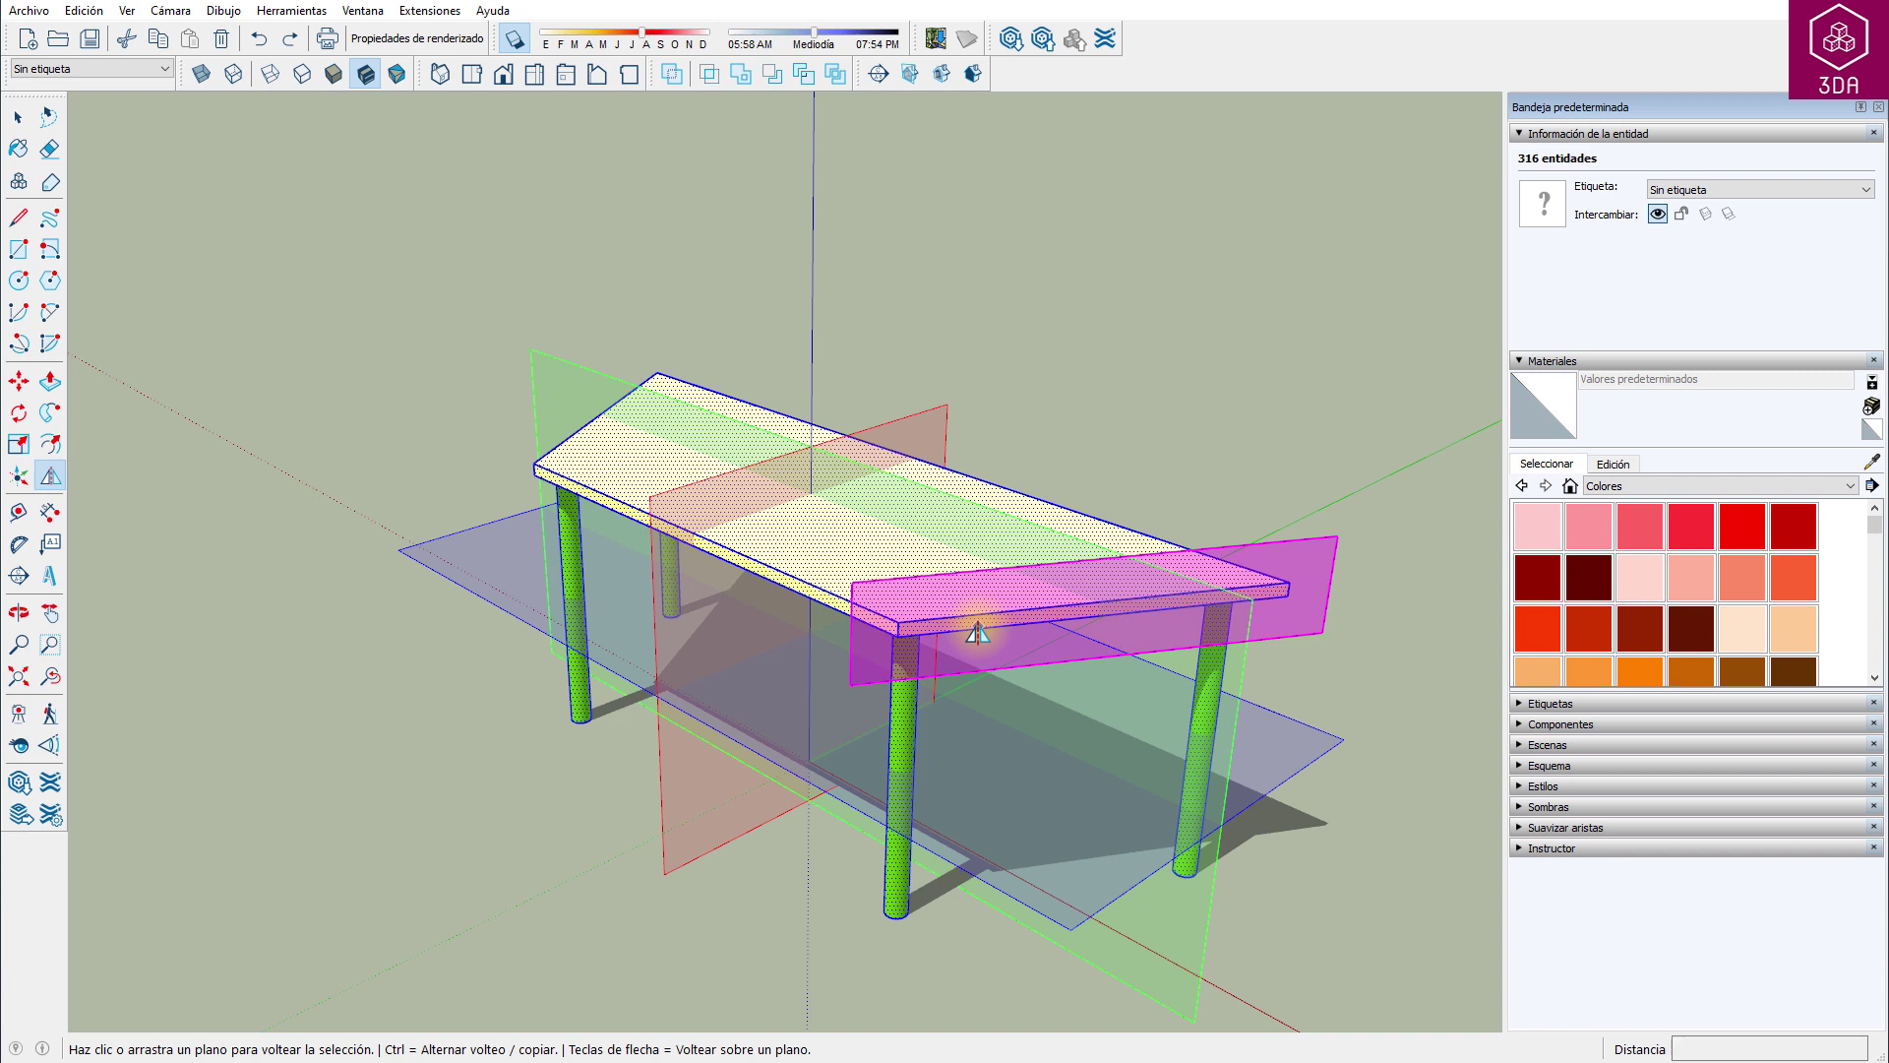
key(ctrl)
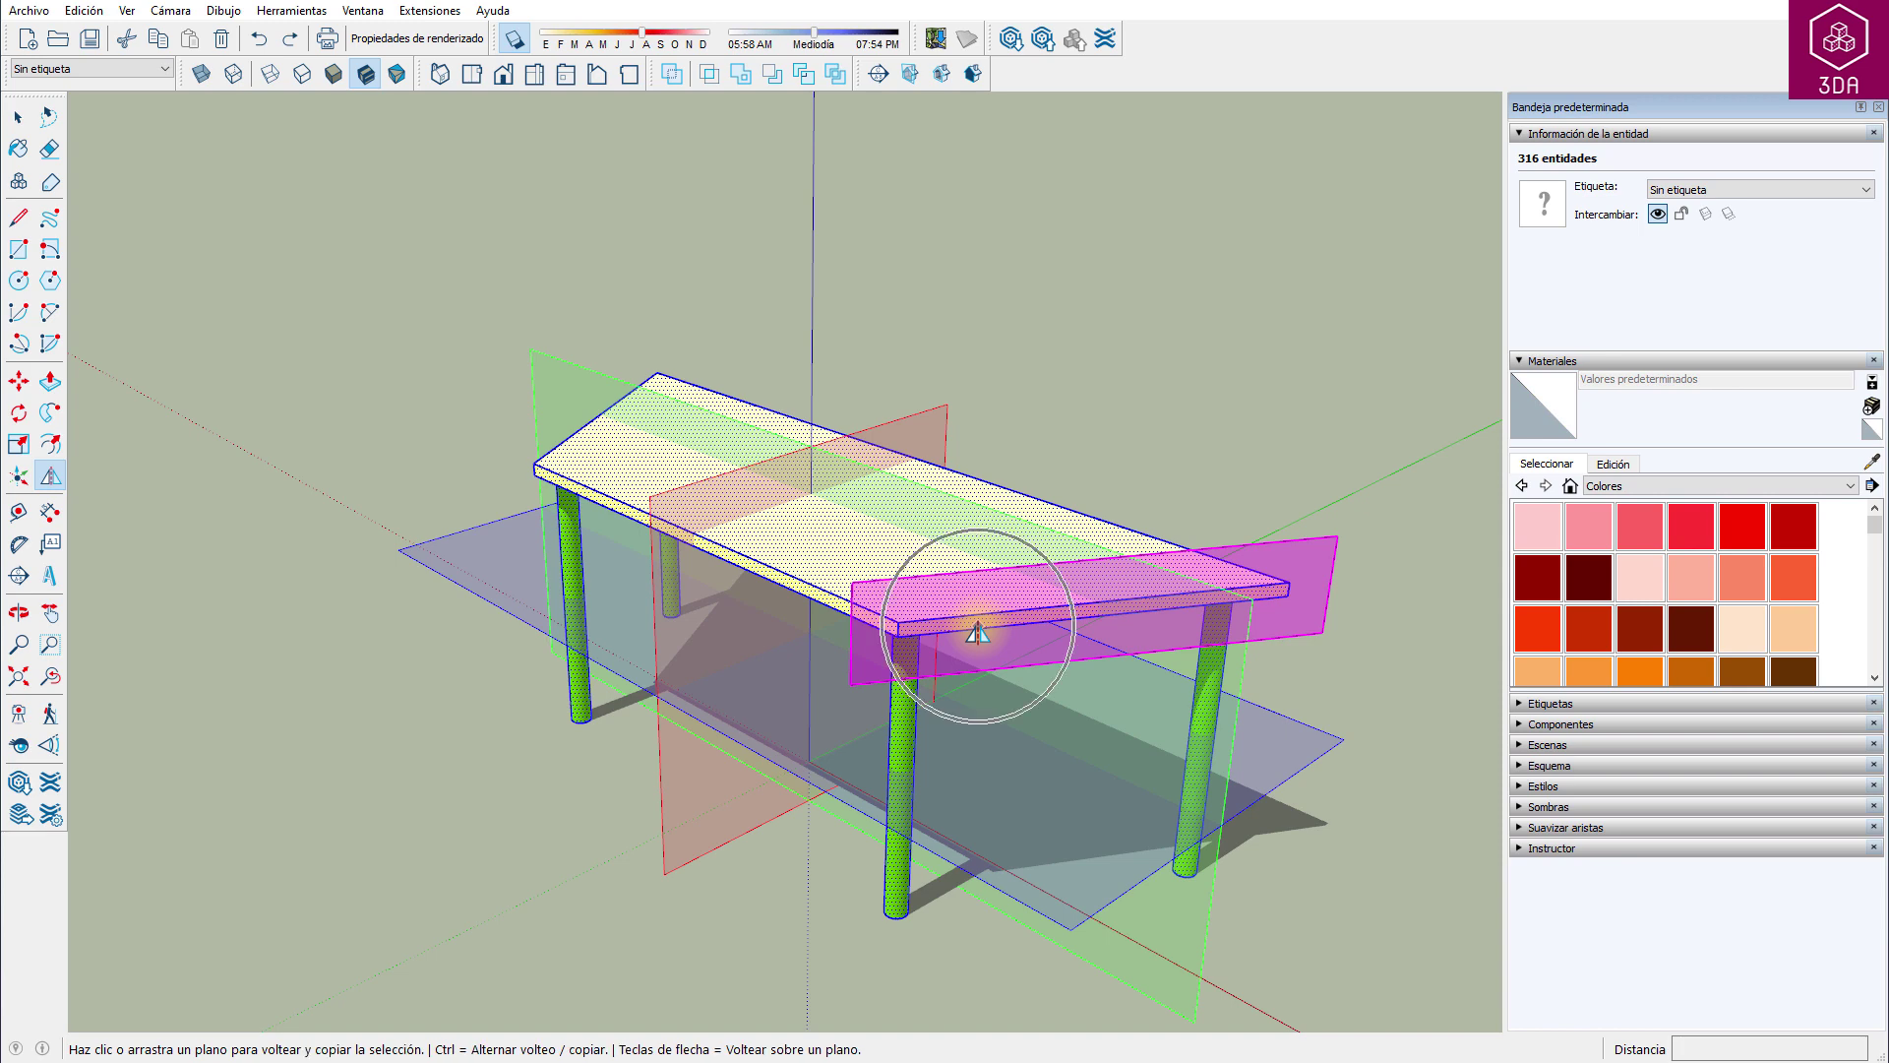
click(974, 630)
middle_drag(969, 629, 1443, 807)
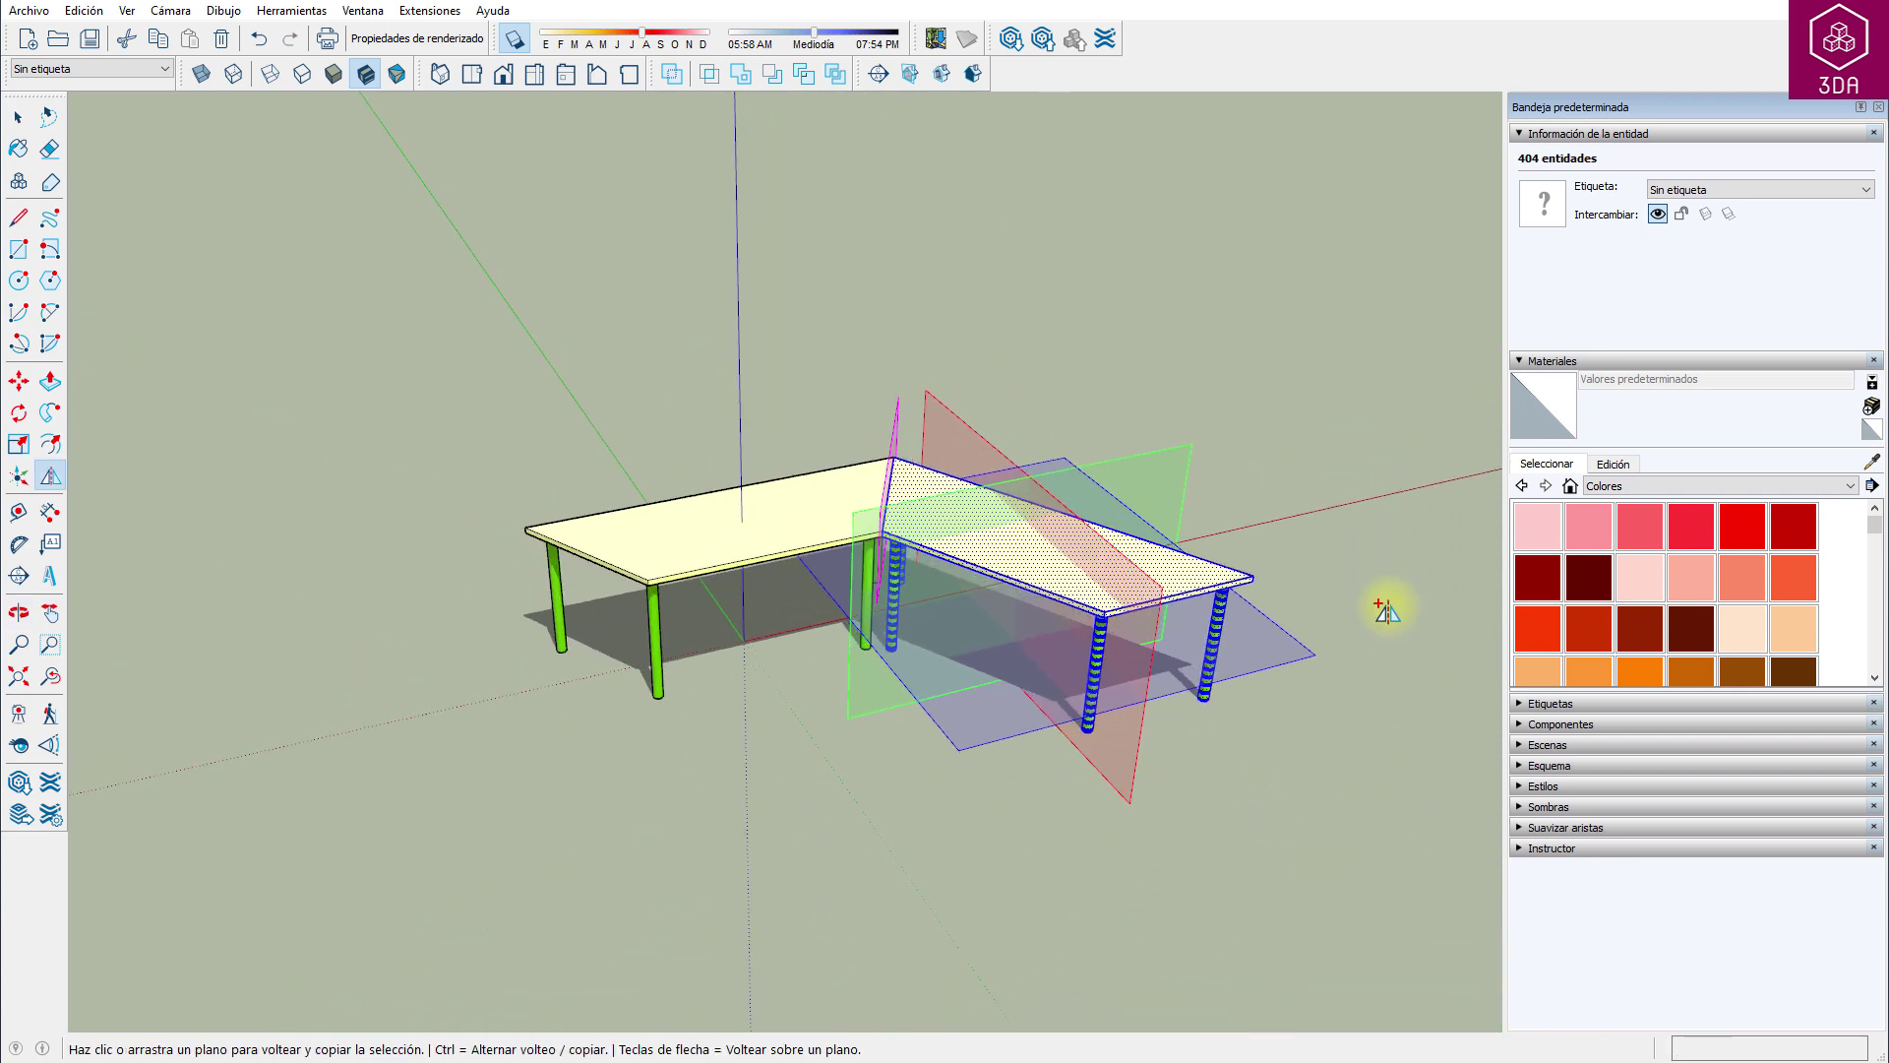
key(space)
click(1378, 485)
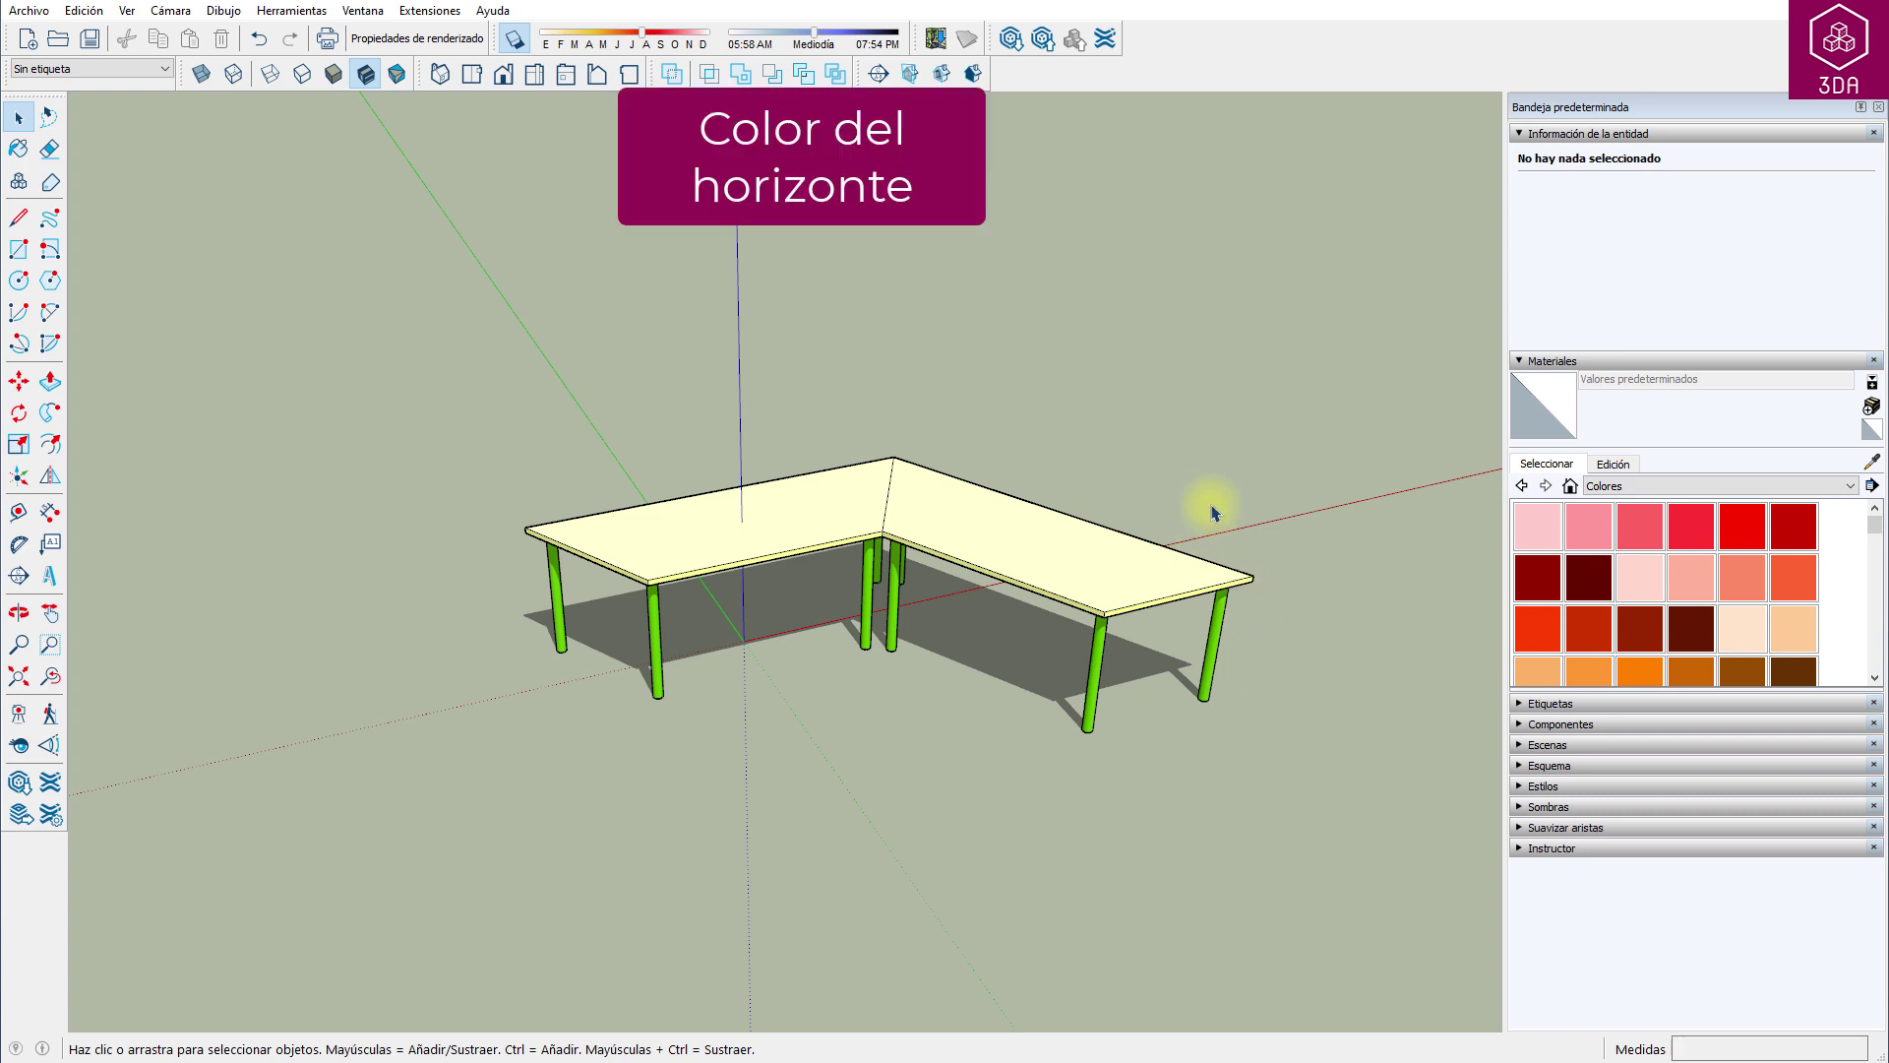
Step: Change the style's background horizon colour to RGB 33, 74, 199 and view it at eye level
middle_drag(1217, 485, 1083, 355)
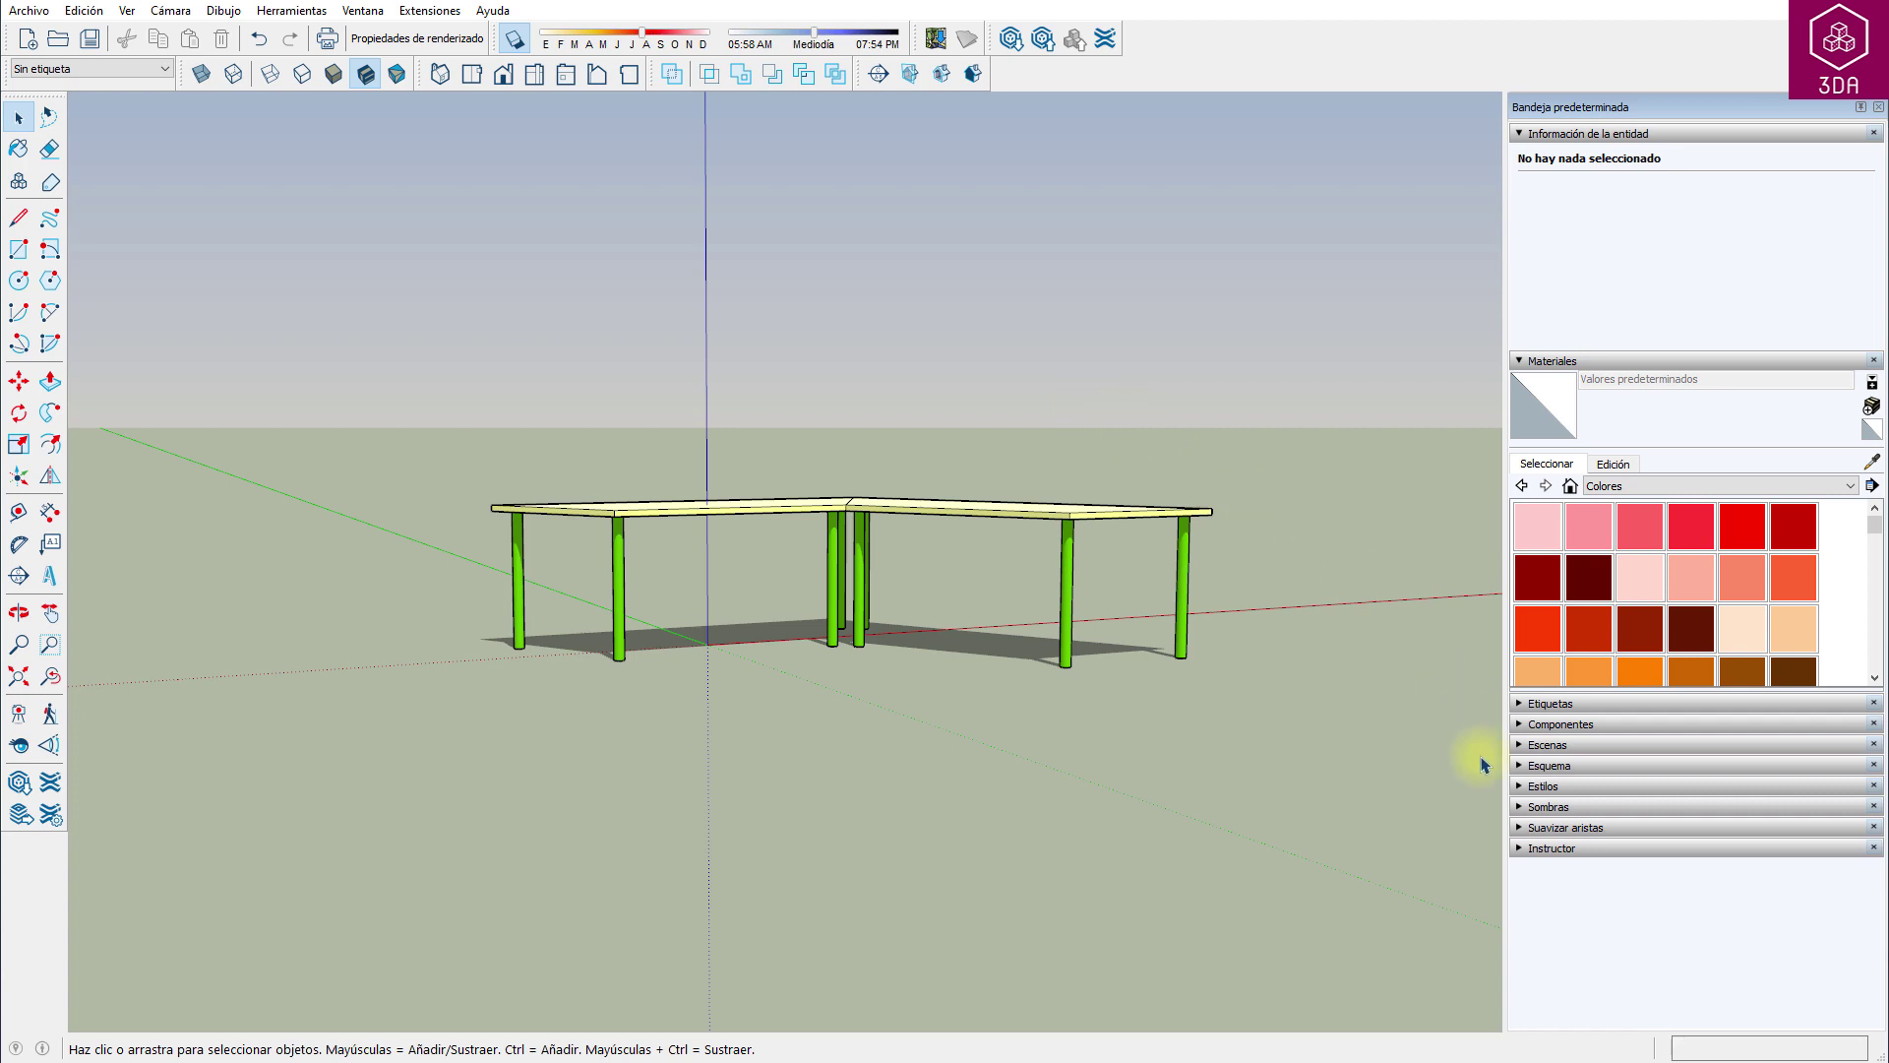
click(1521, 785)
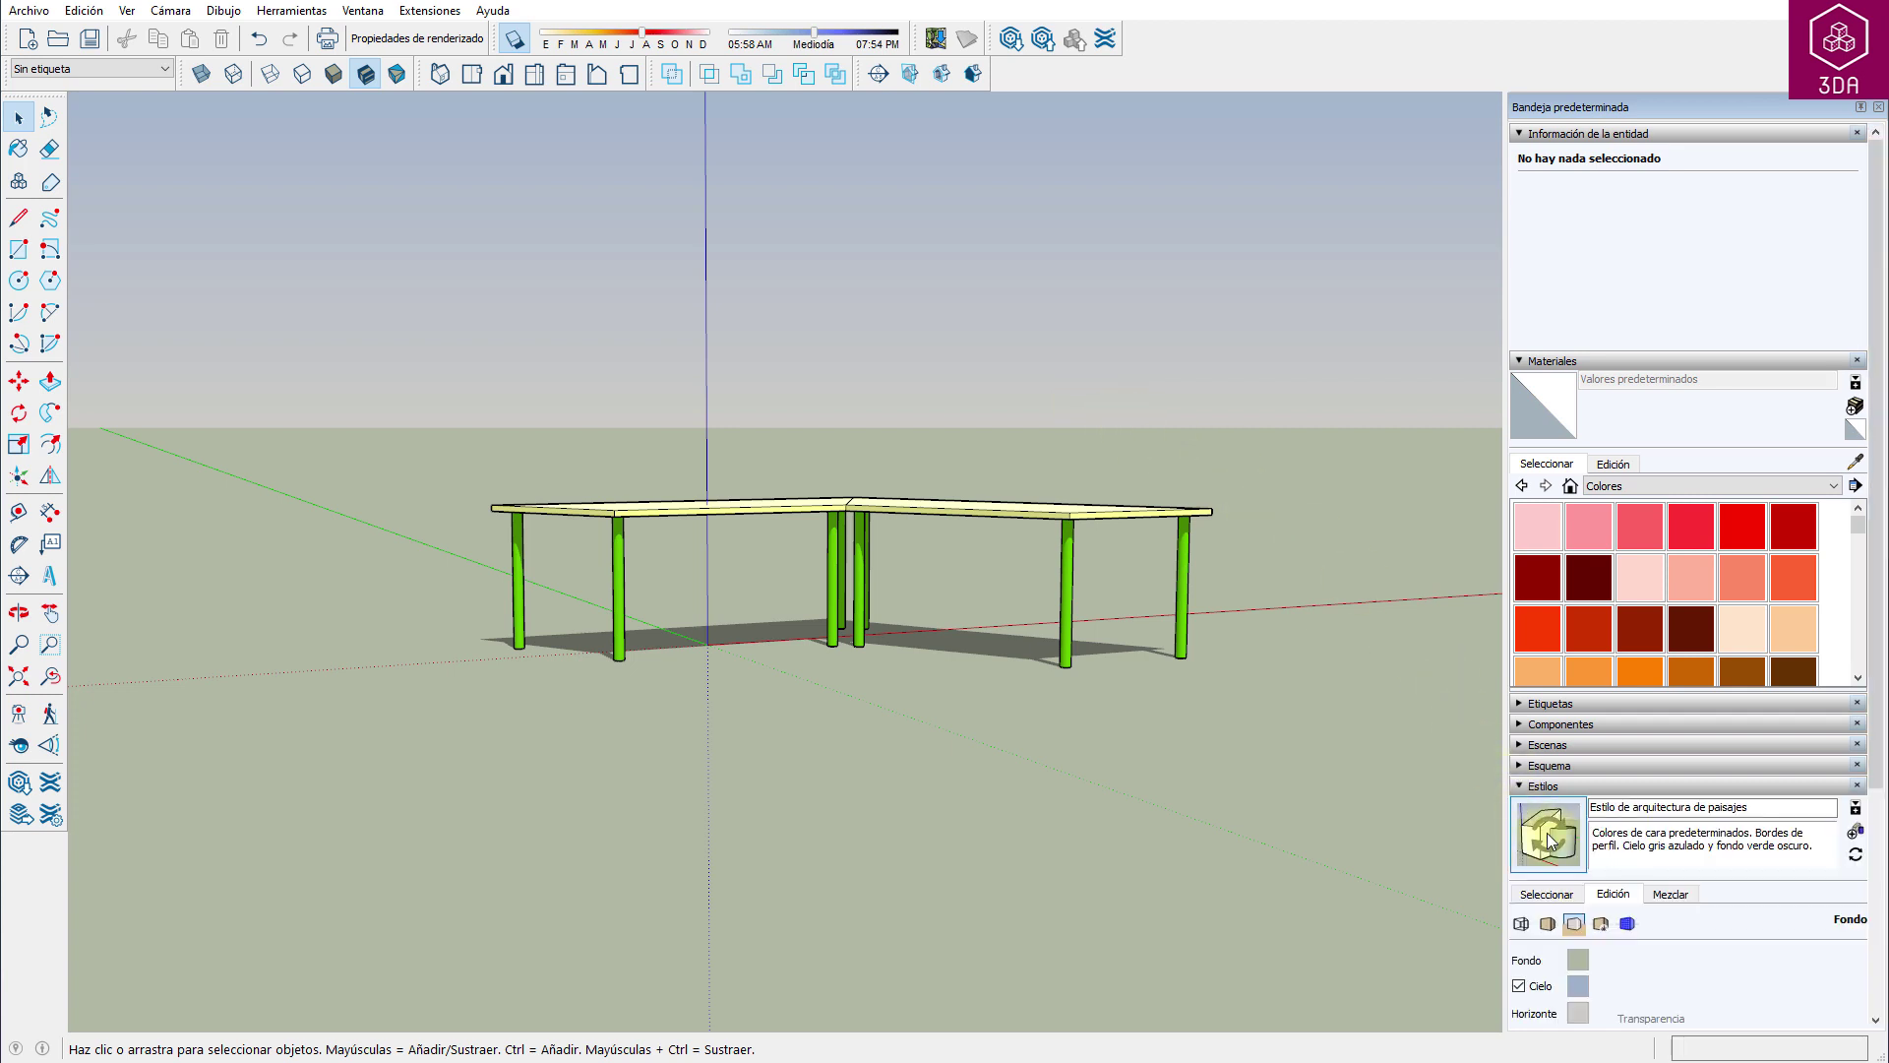
click(1614, 776)
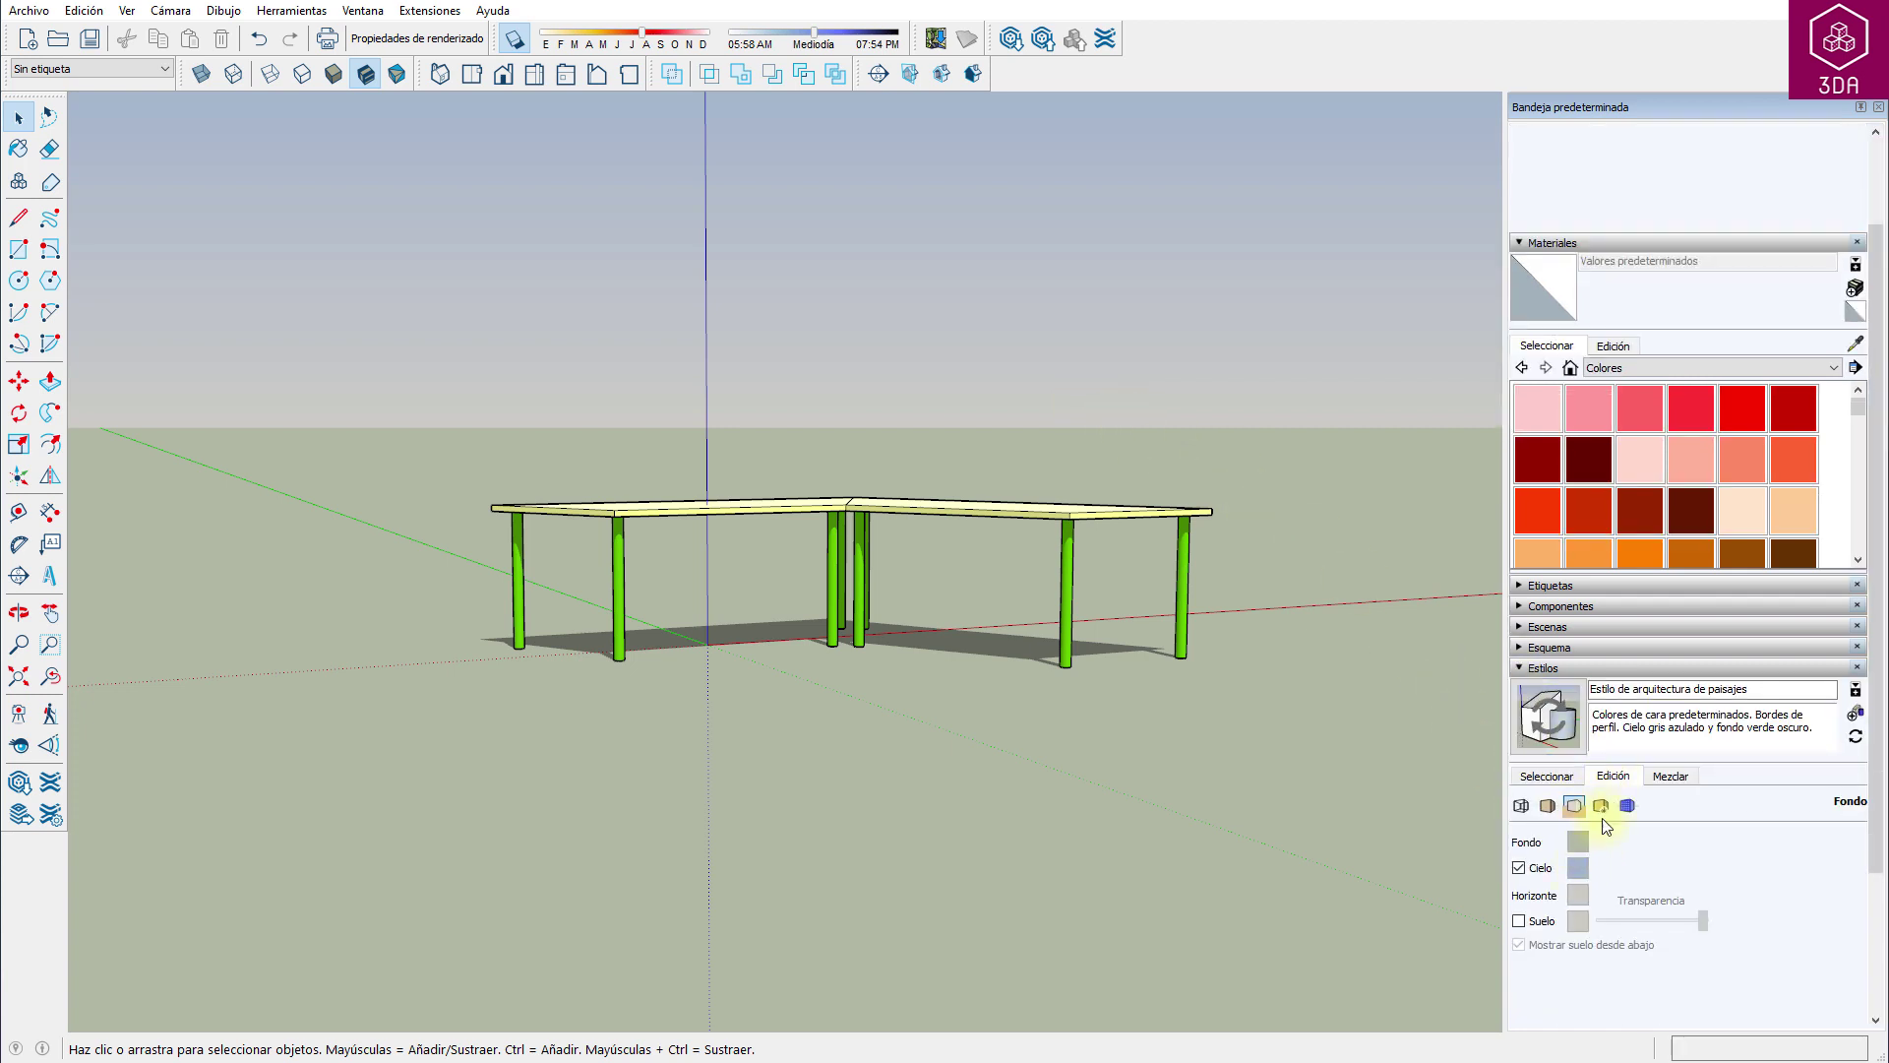
click(1579, 894)
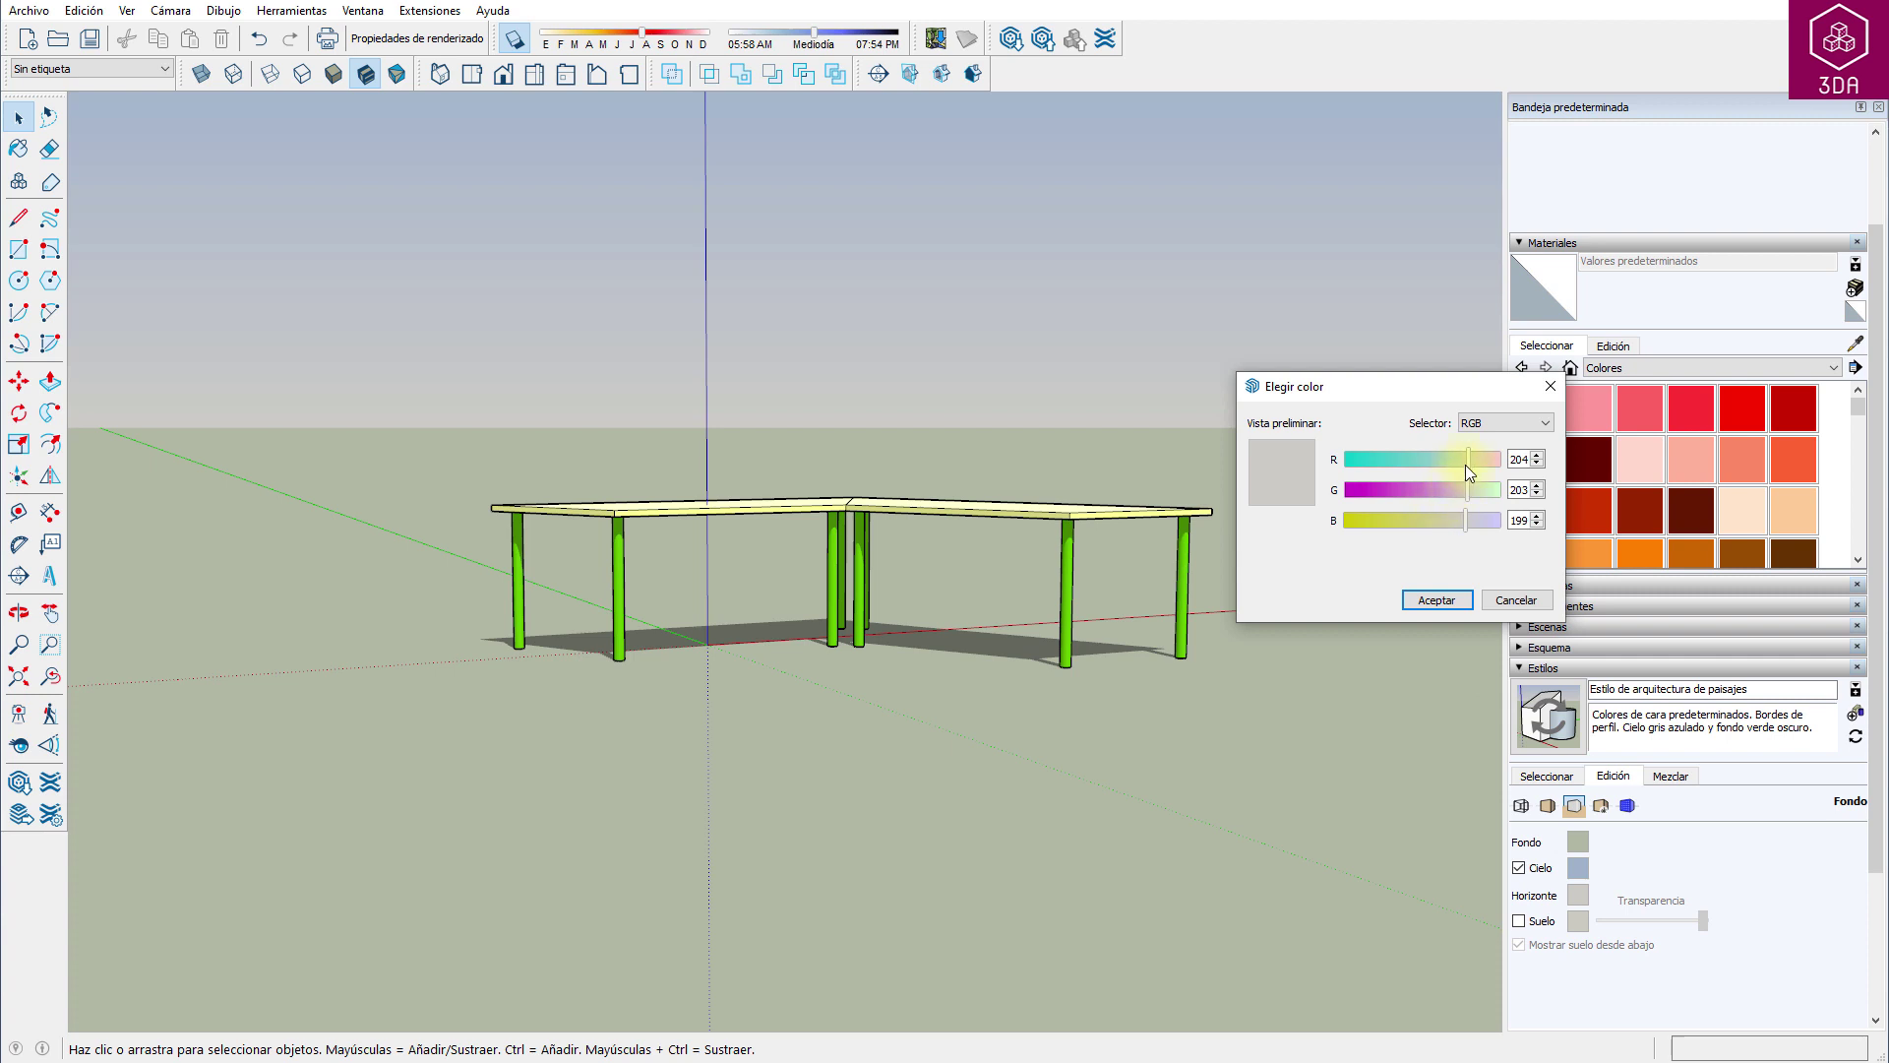
mouse_move(1466, 462)
mouse_down()
mouse_move(1383, 461)
mouse_move(1387, 491)
mouse_up()
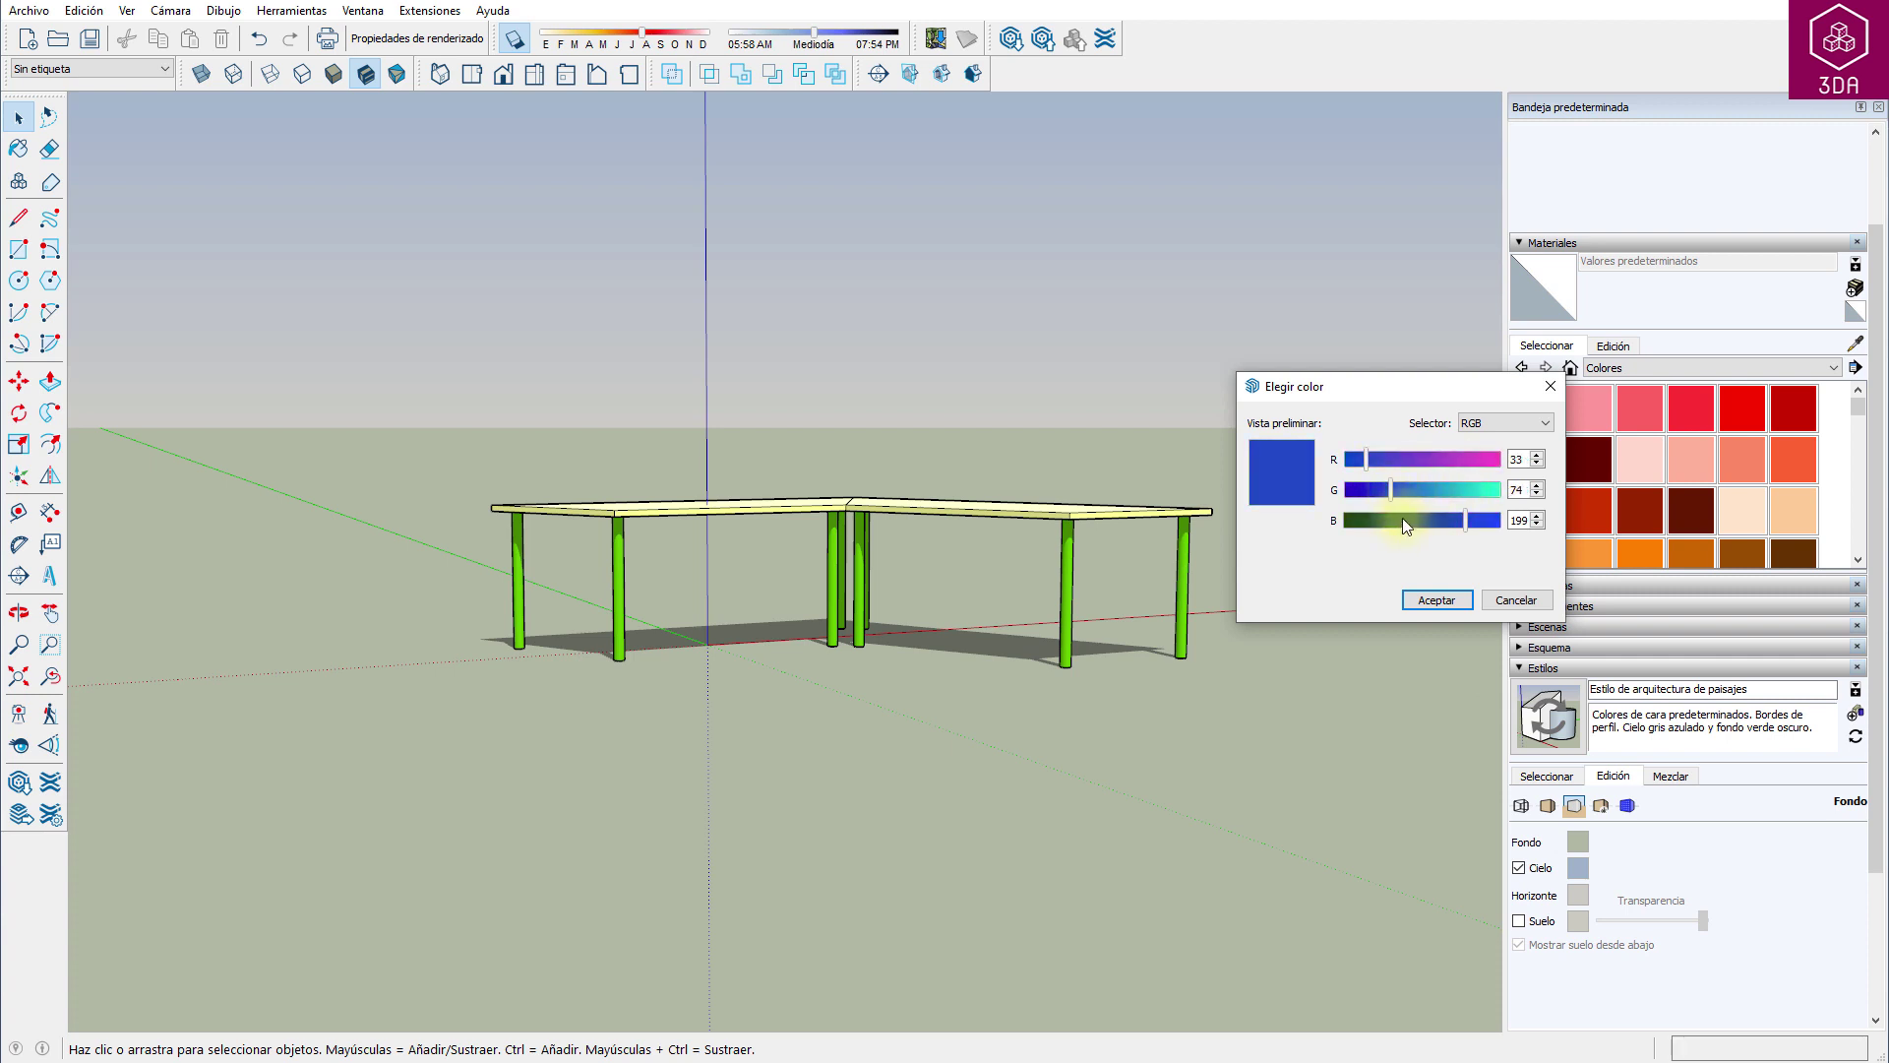
click(1436, 599)
middle_drag(1181, 340, 1334, 393)
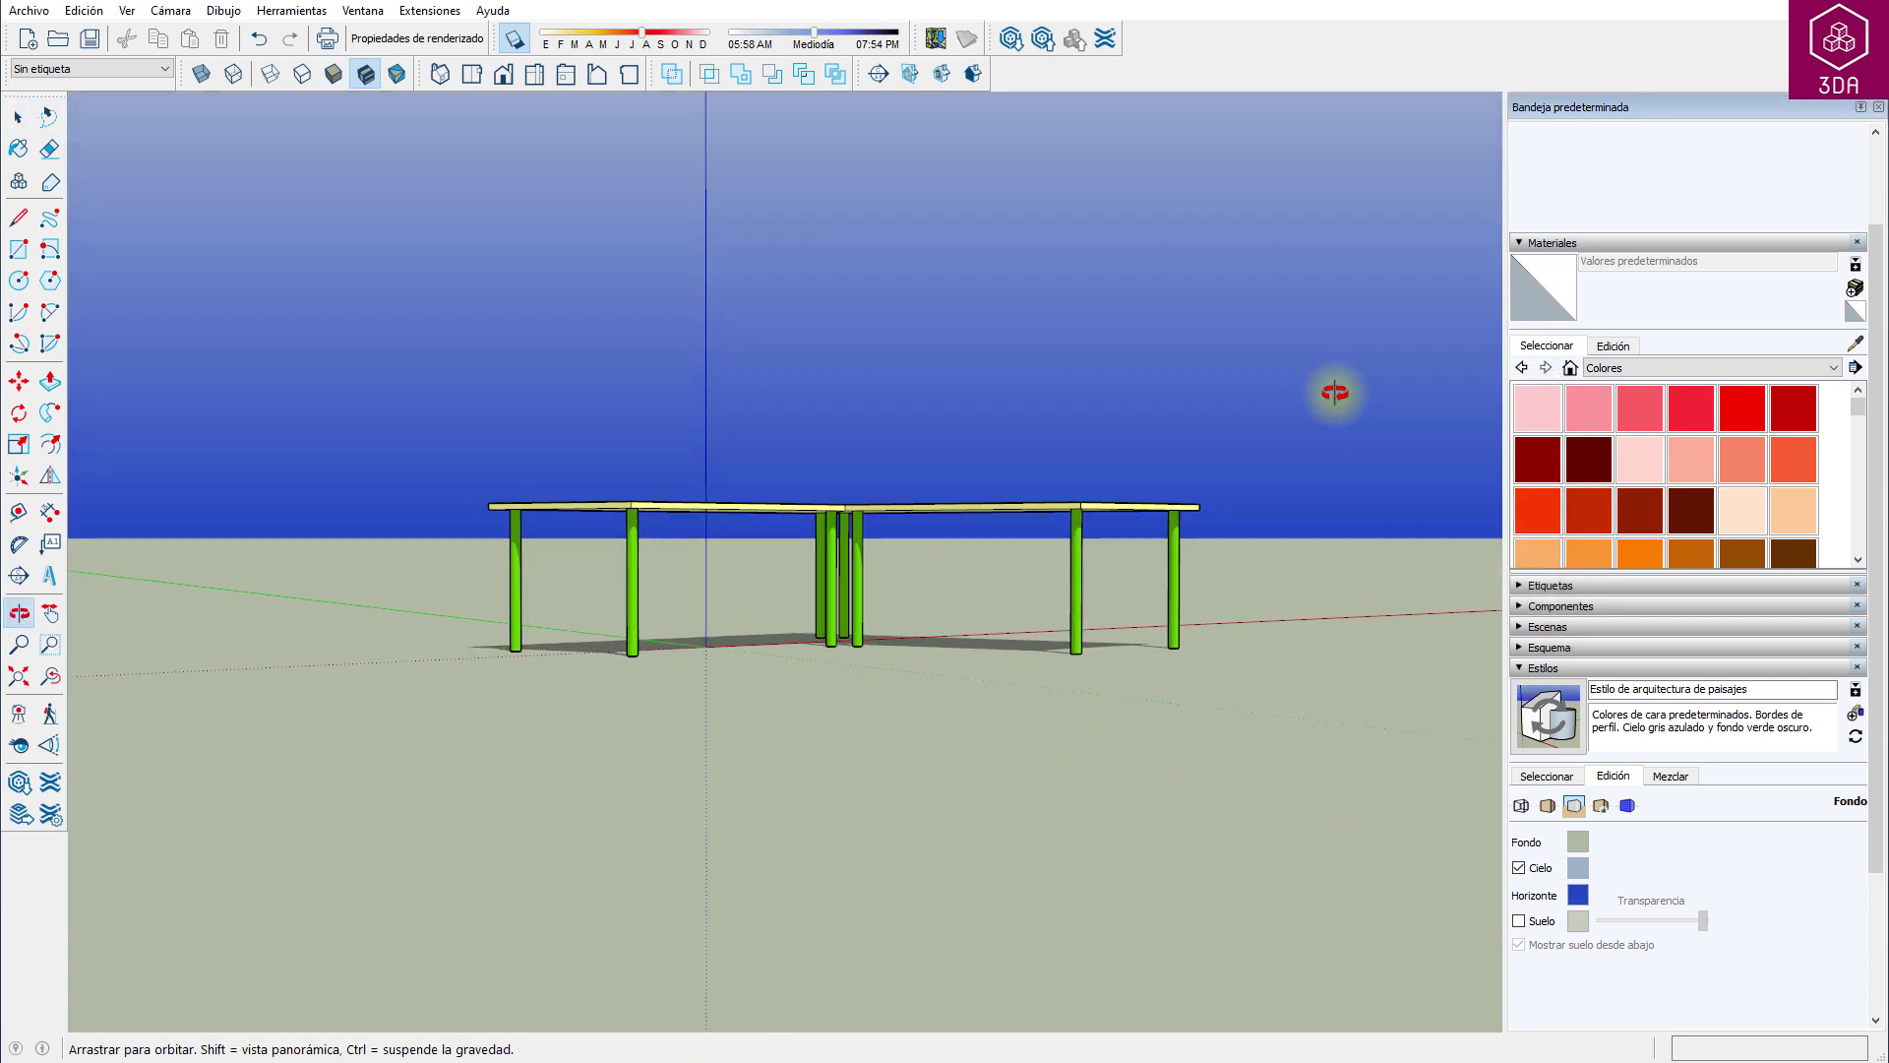
mouse_move(1334, 393)
mouse_down()
mouse_move(1335, 358)
mouse_move(1181, 392)
mouse_move(1033, 463)
mouse_up()
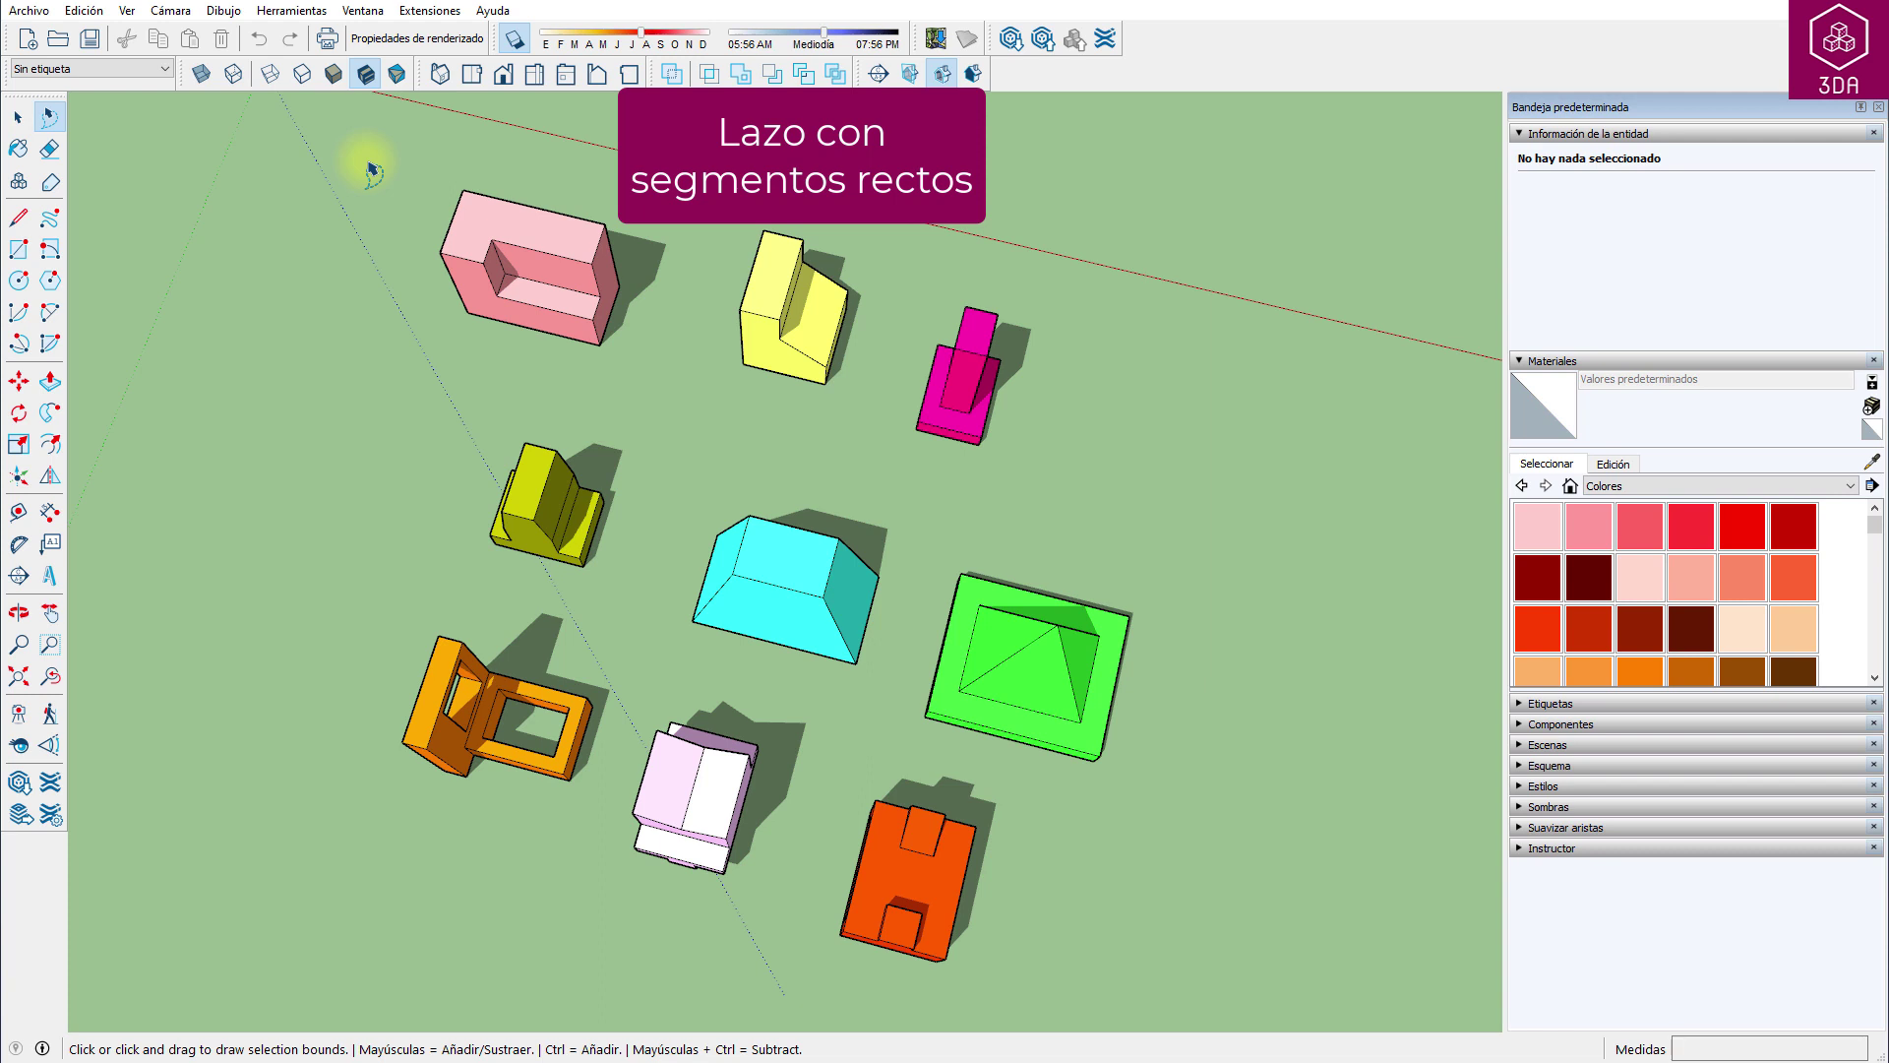
Step: Try a freehand lasso around several blocks, then clear the selection
mouse_move(366, 160)
mouse_down()
mouse_move(556, 163)
mouse_move(898, 533)
mouse_move(885, 670)
mouse_move(758, 704)
mouse_move(615, 689)
mouse_move(581, 835)
mouse_move(379, 843)
mouse_move(304, 788)
mouse_move(303, 620)
mouse_up()
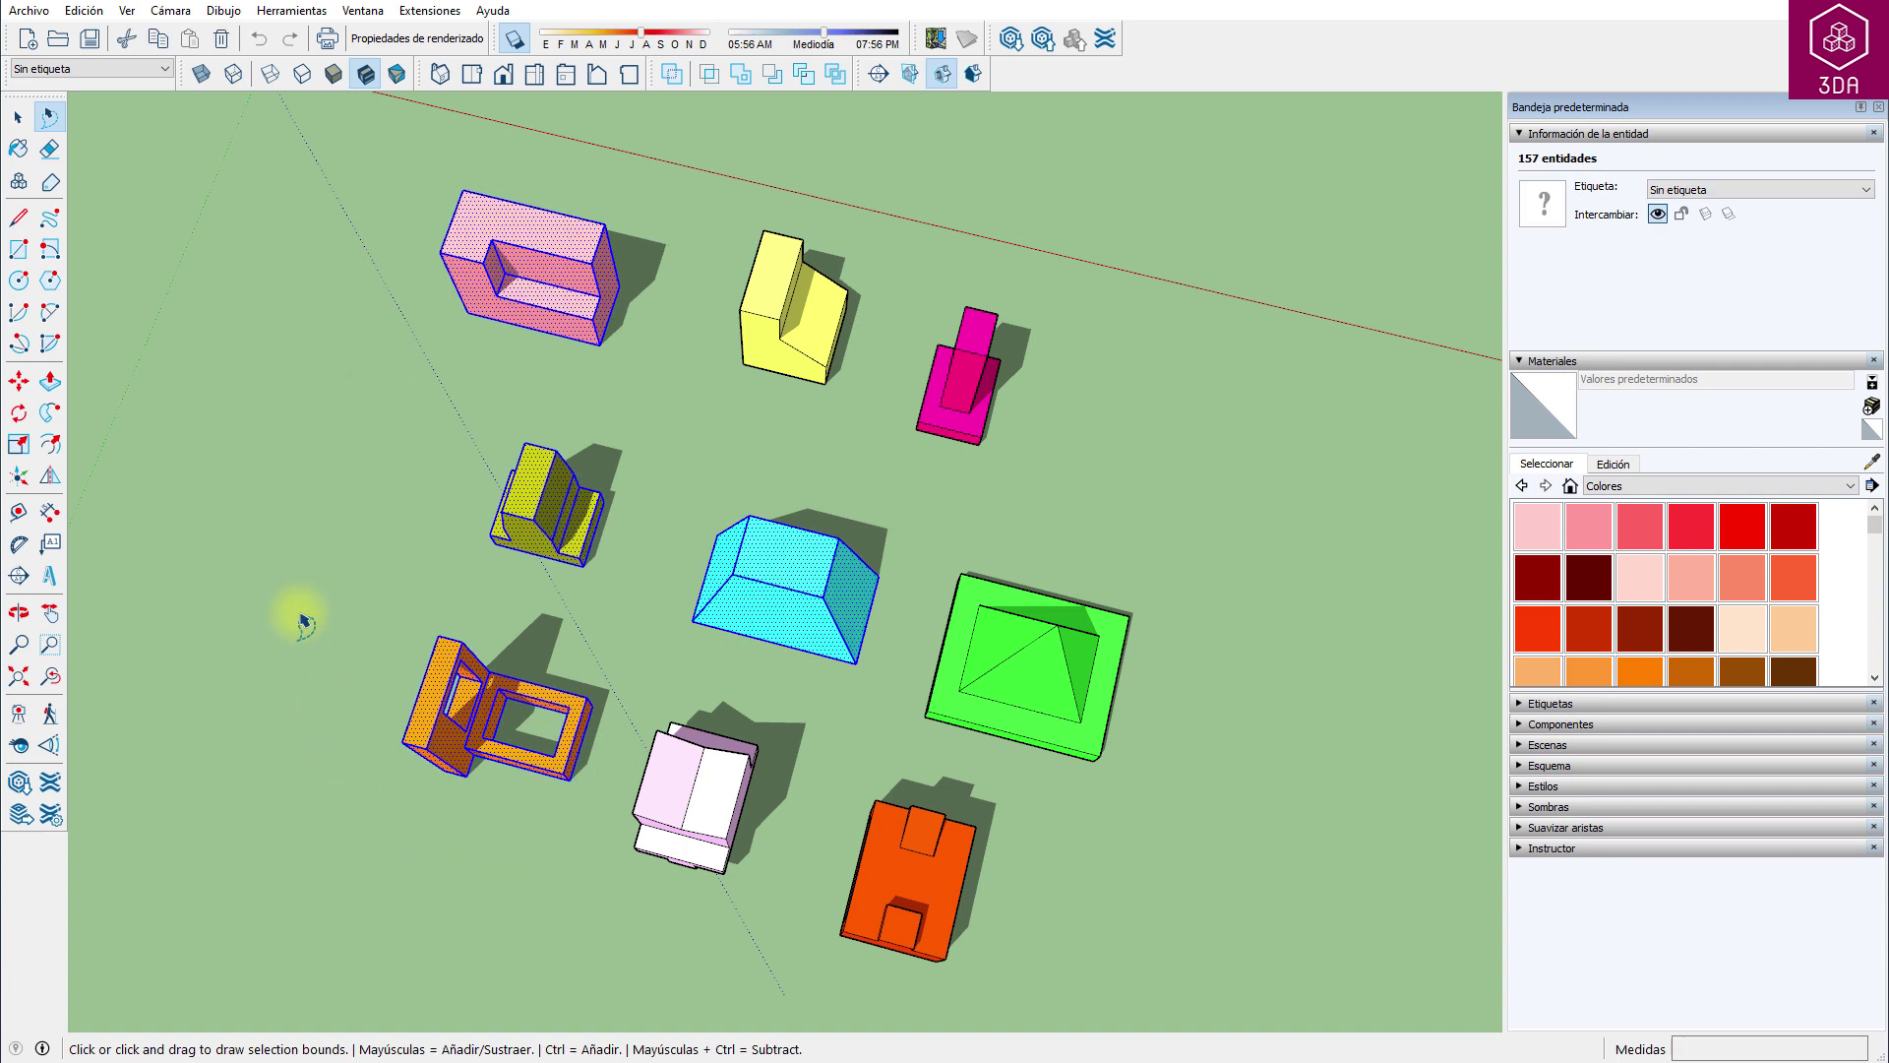
key(space)
click(303, 621)
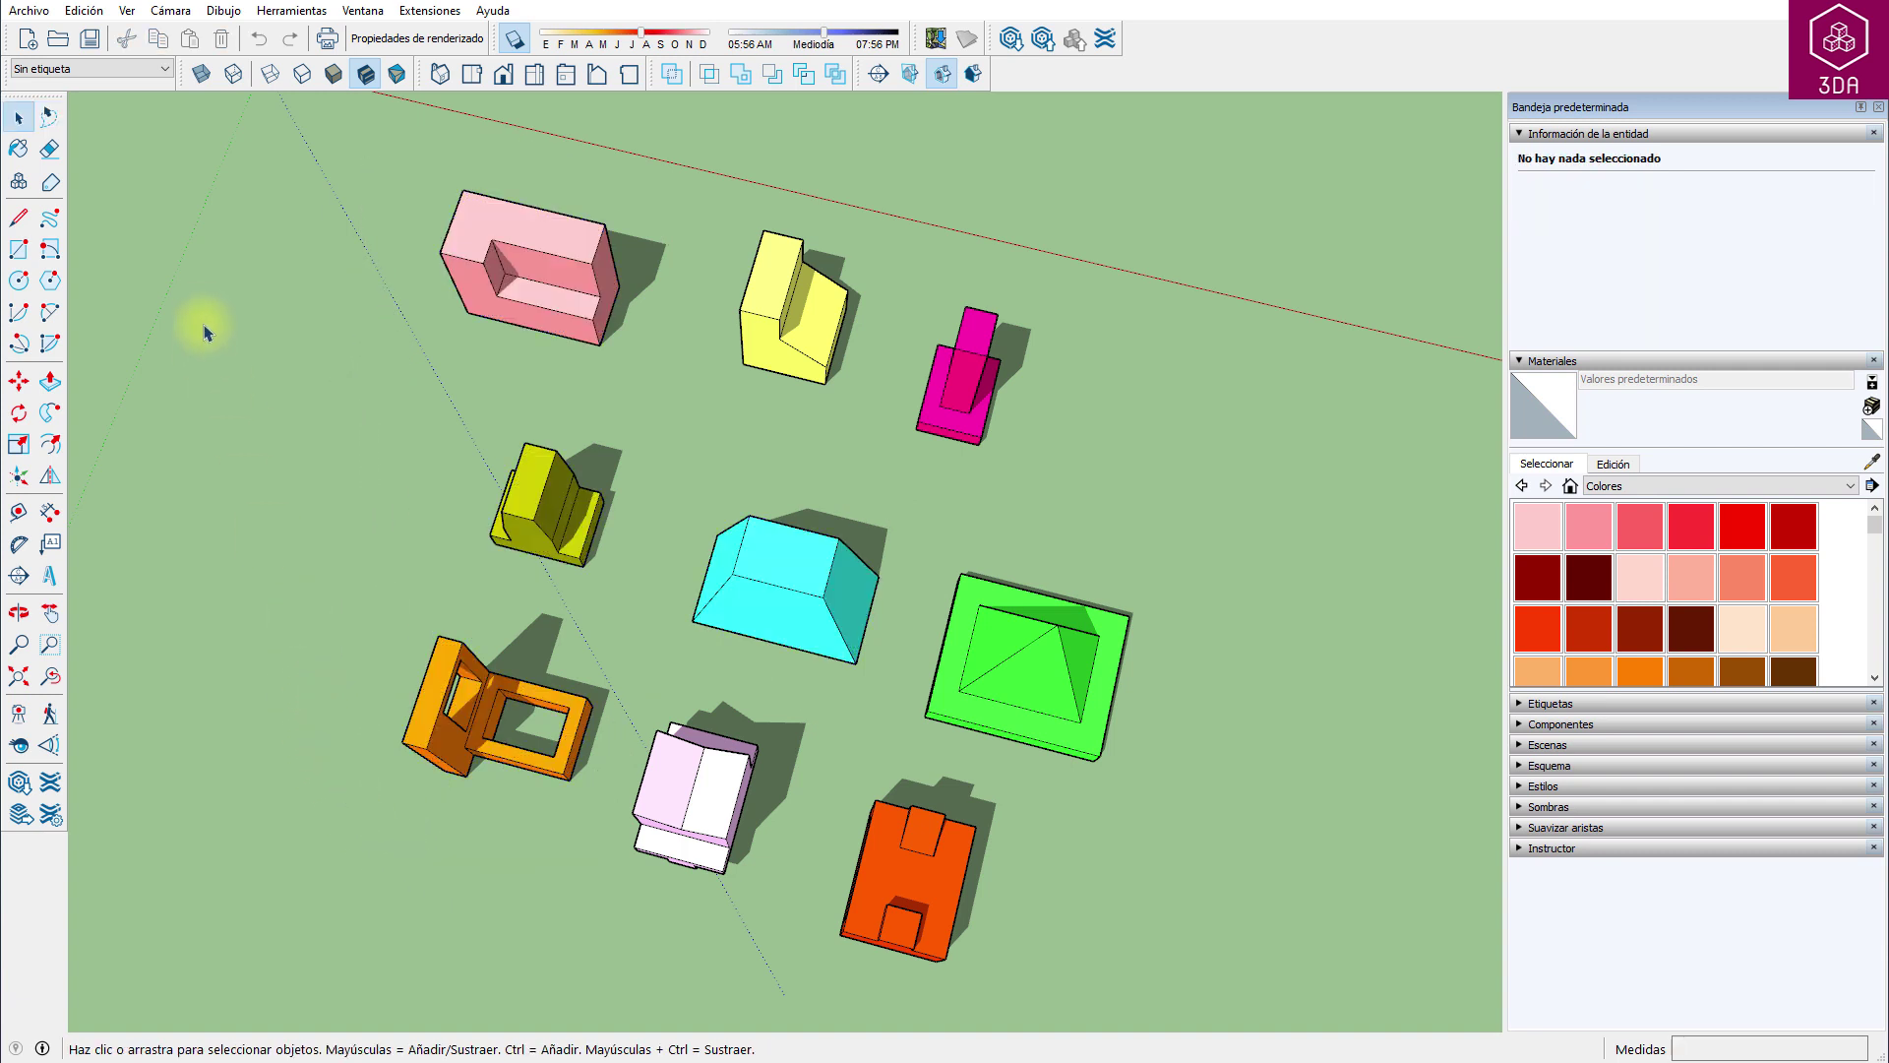
Step: Select the pink, olive, cyan and orange blocks with a straight-segment lasso outline
click(57, 117)
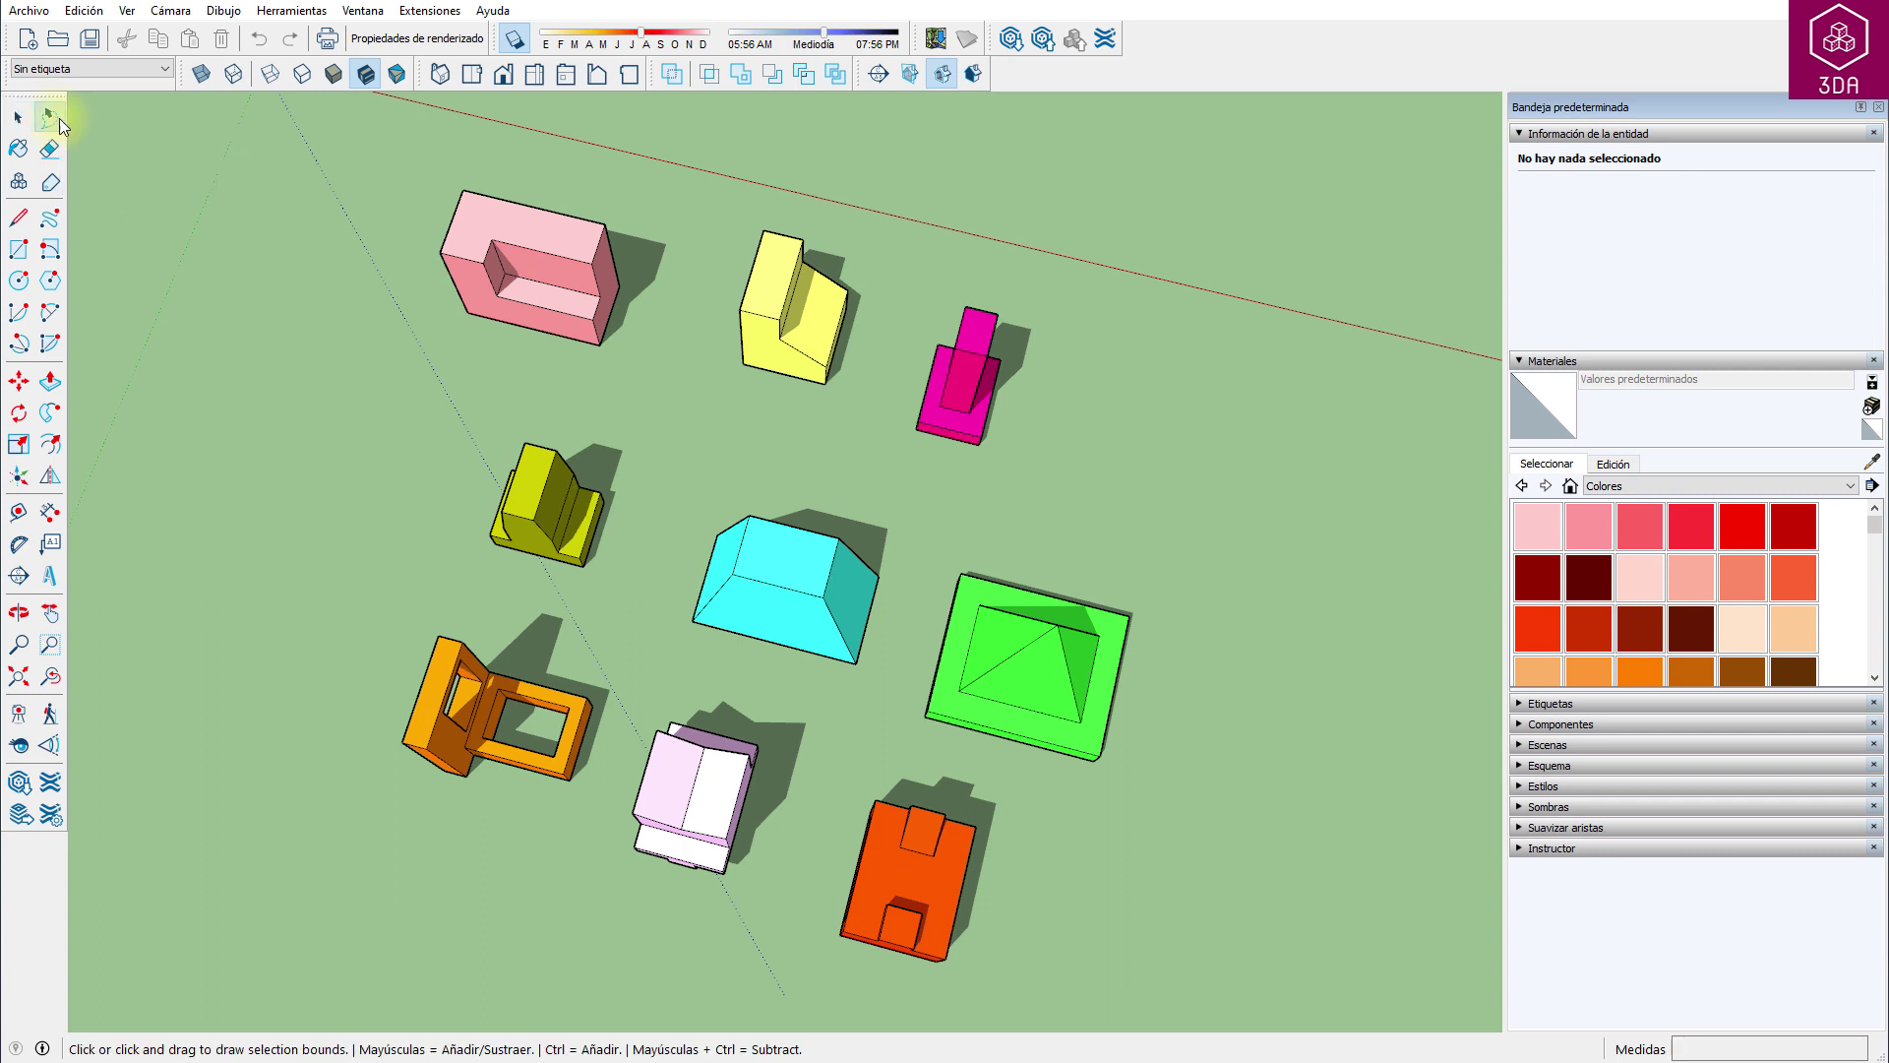
click(392, 172)
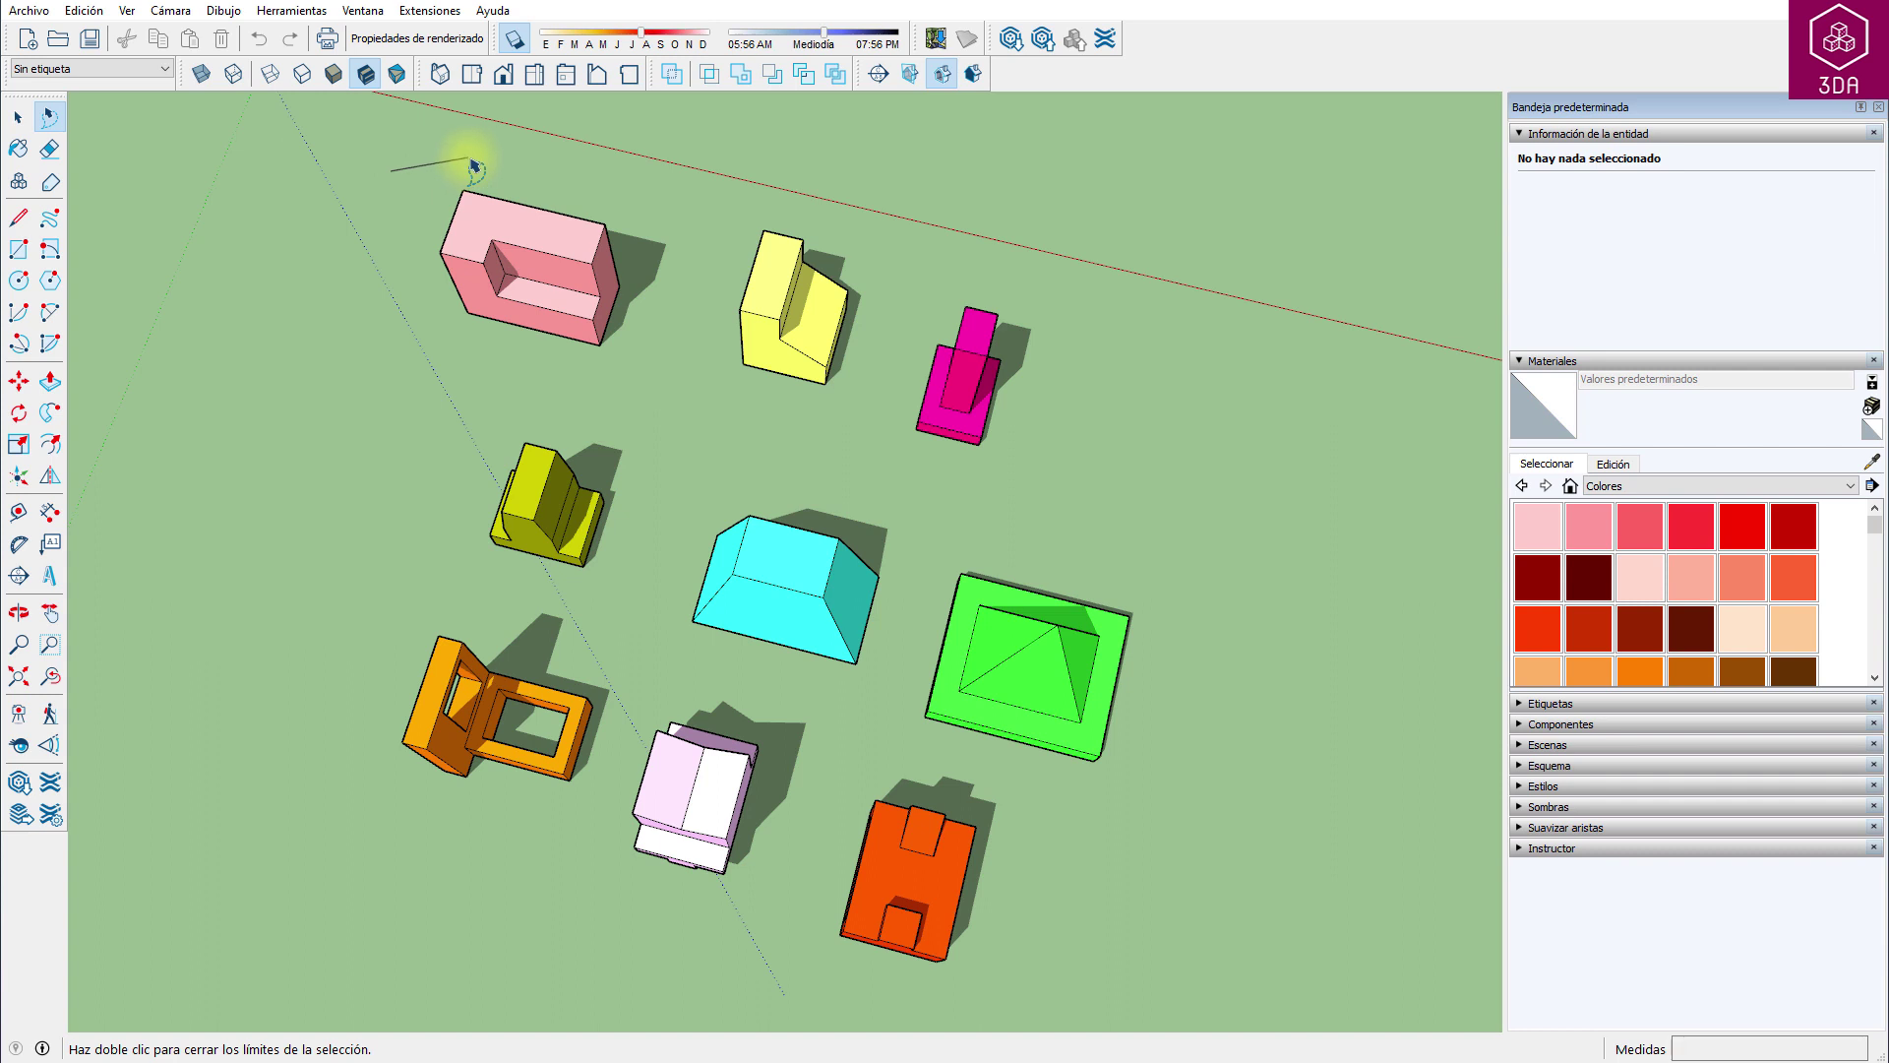
click(558, 167)
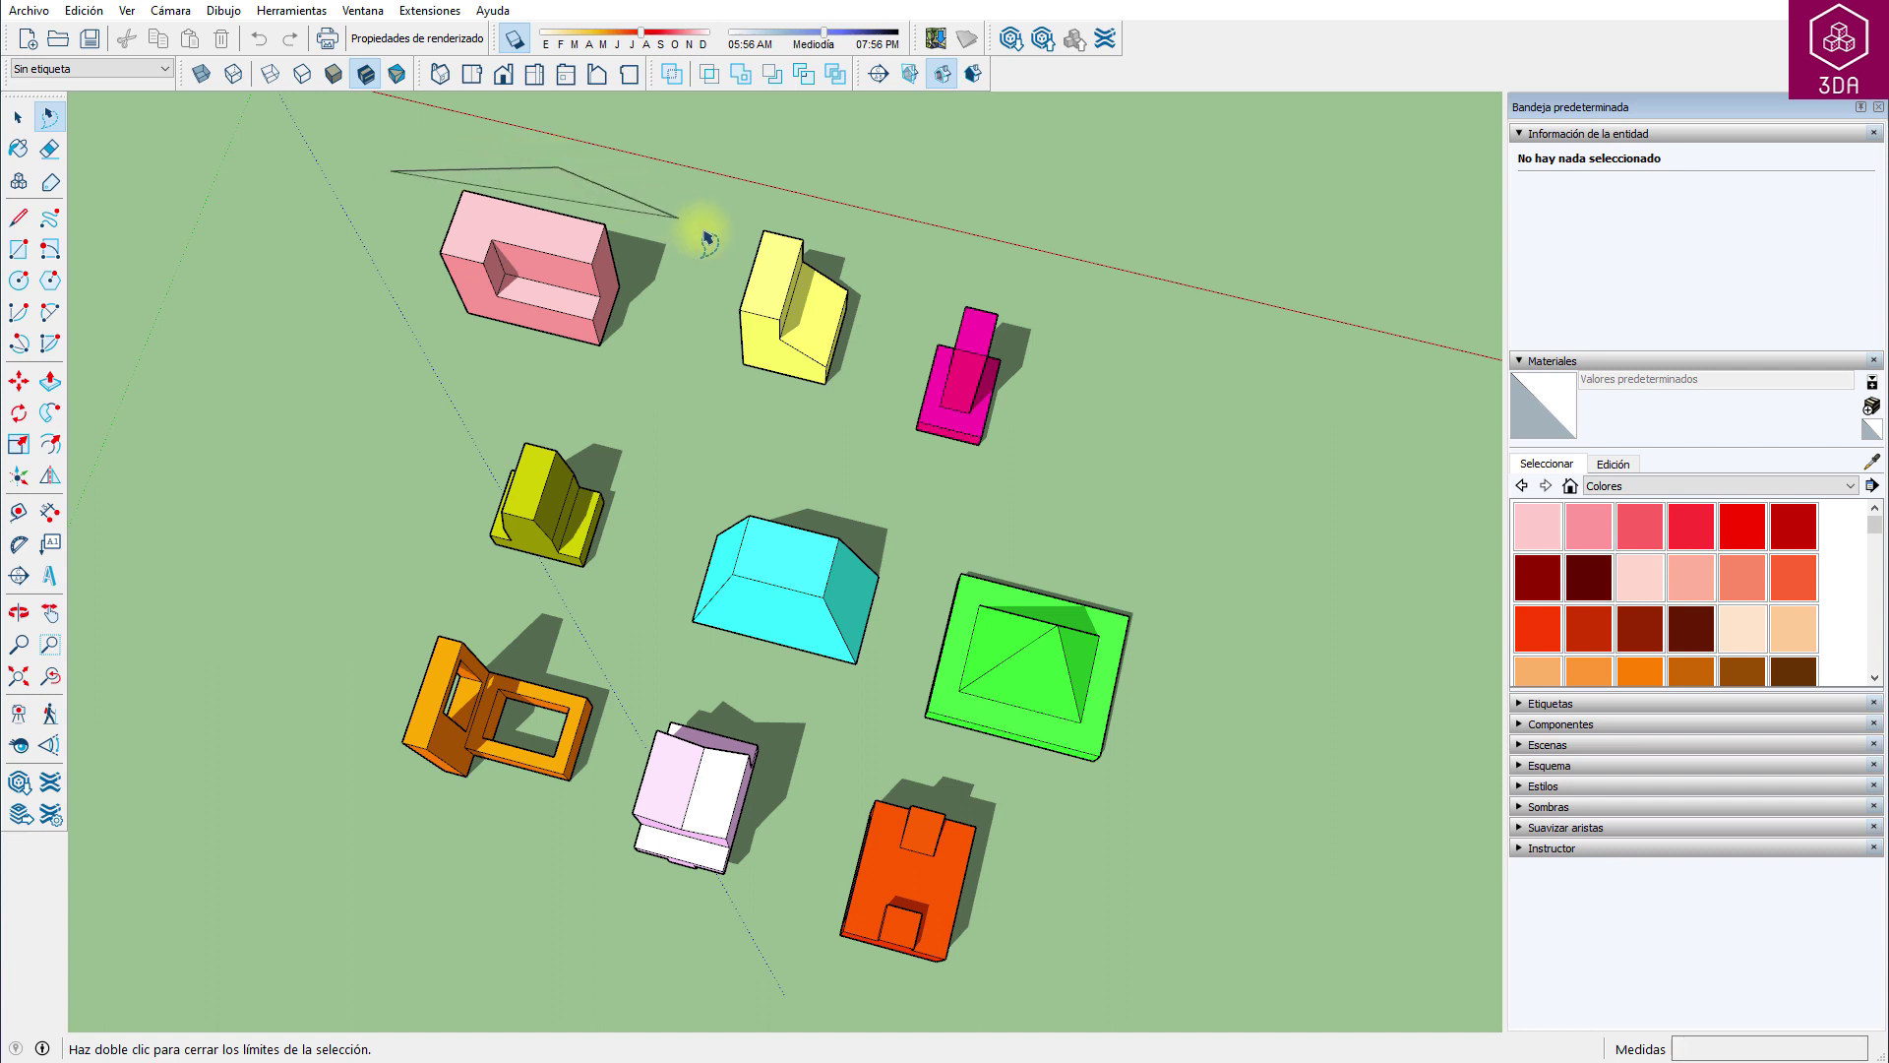
click(682, 243)
click(674, 440)
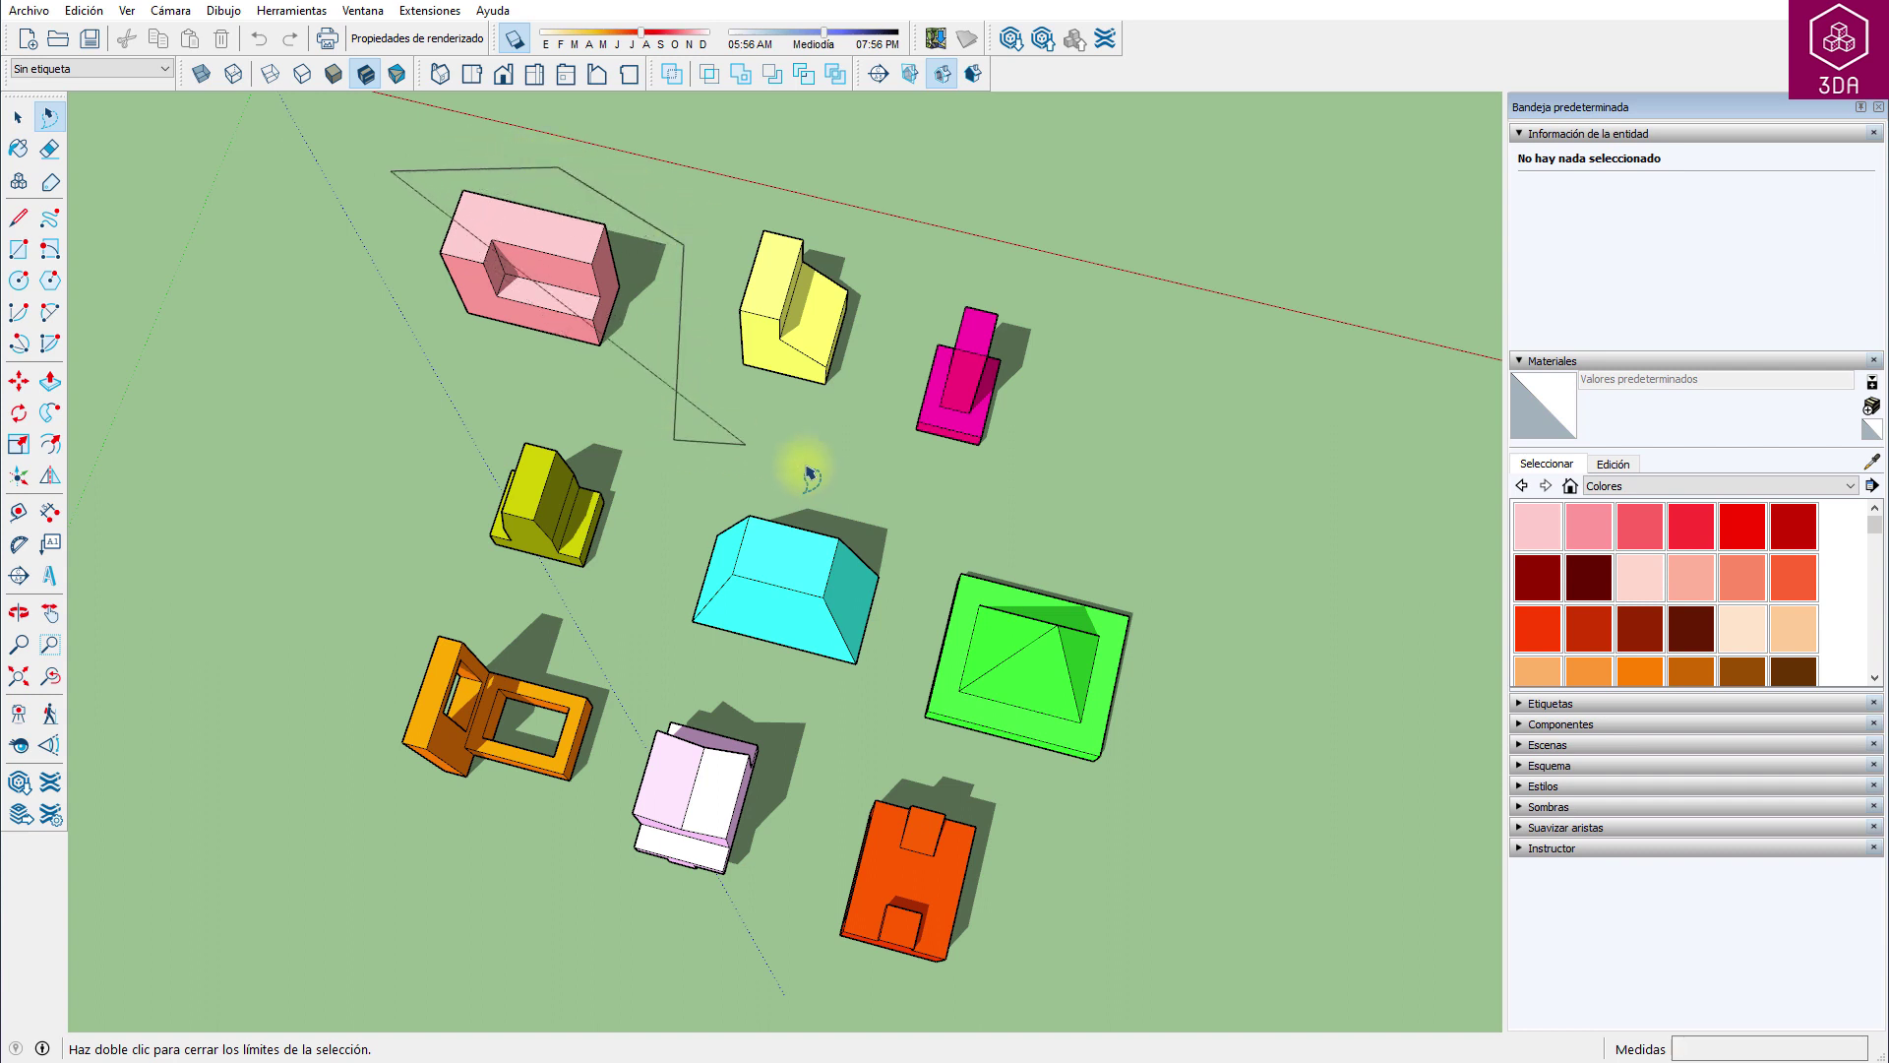
click(893, 521)
click(872, 733)
click(645, 682)
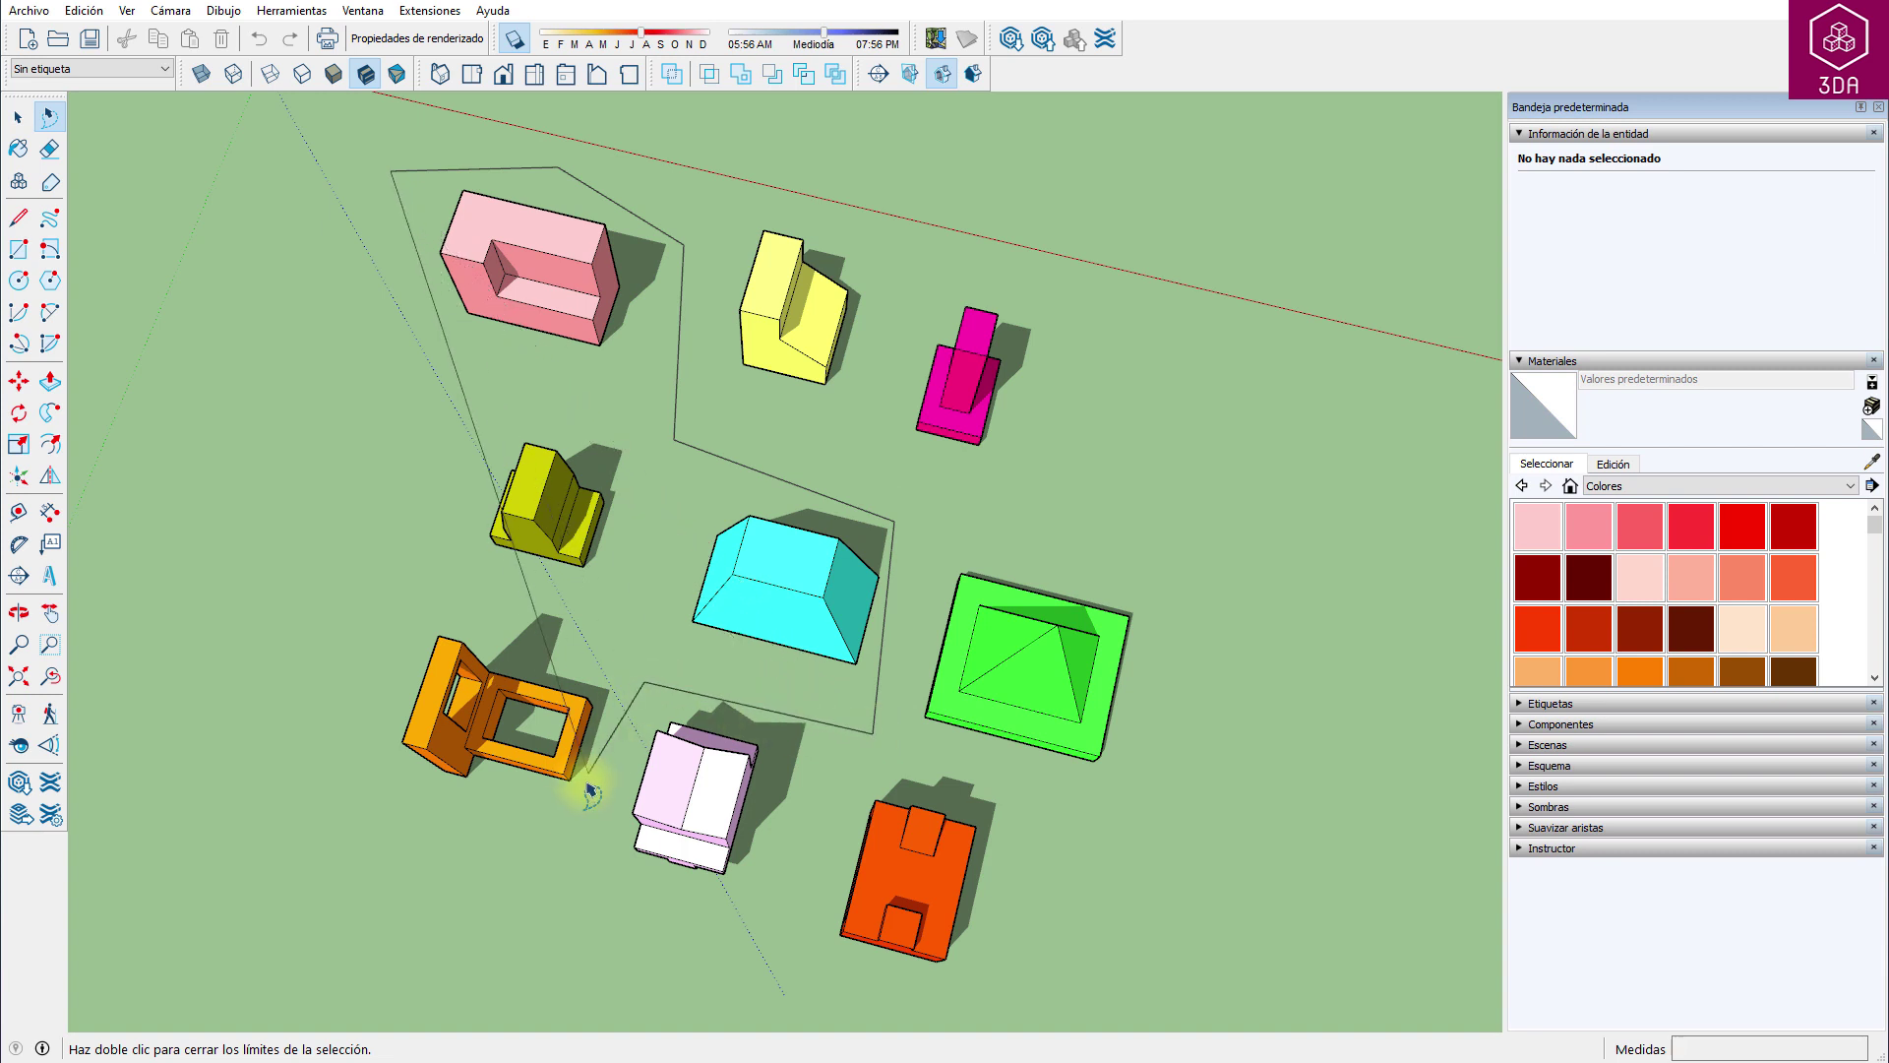
click(556, 834)
click(329, 813)
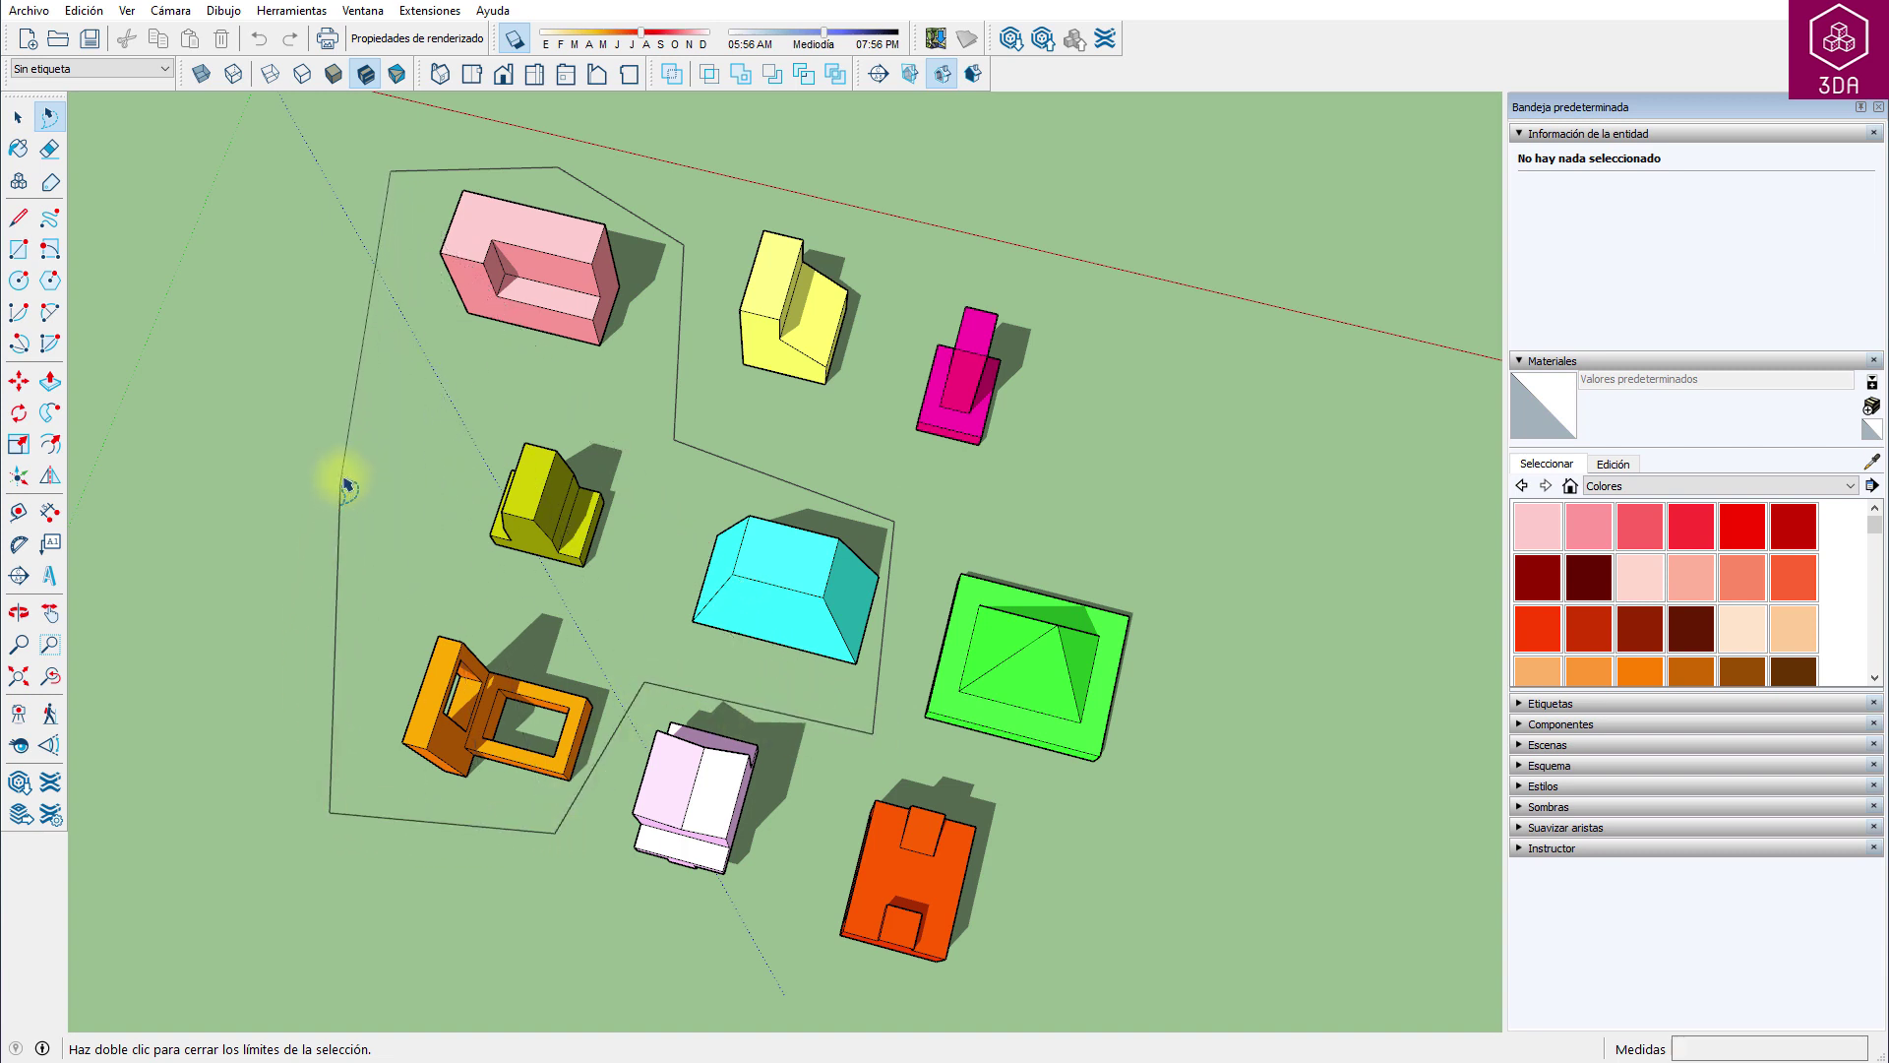
double_click(347, 485)
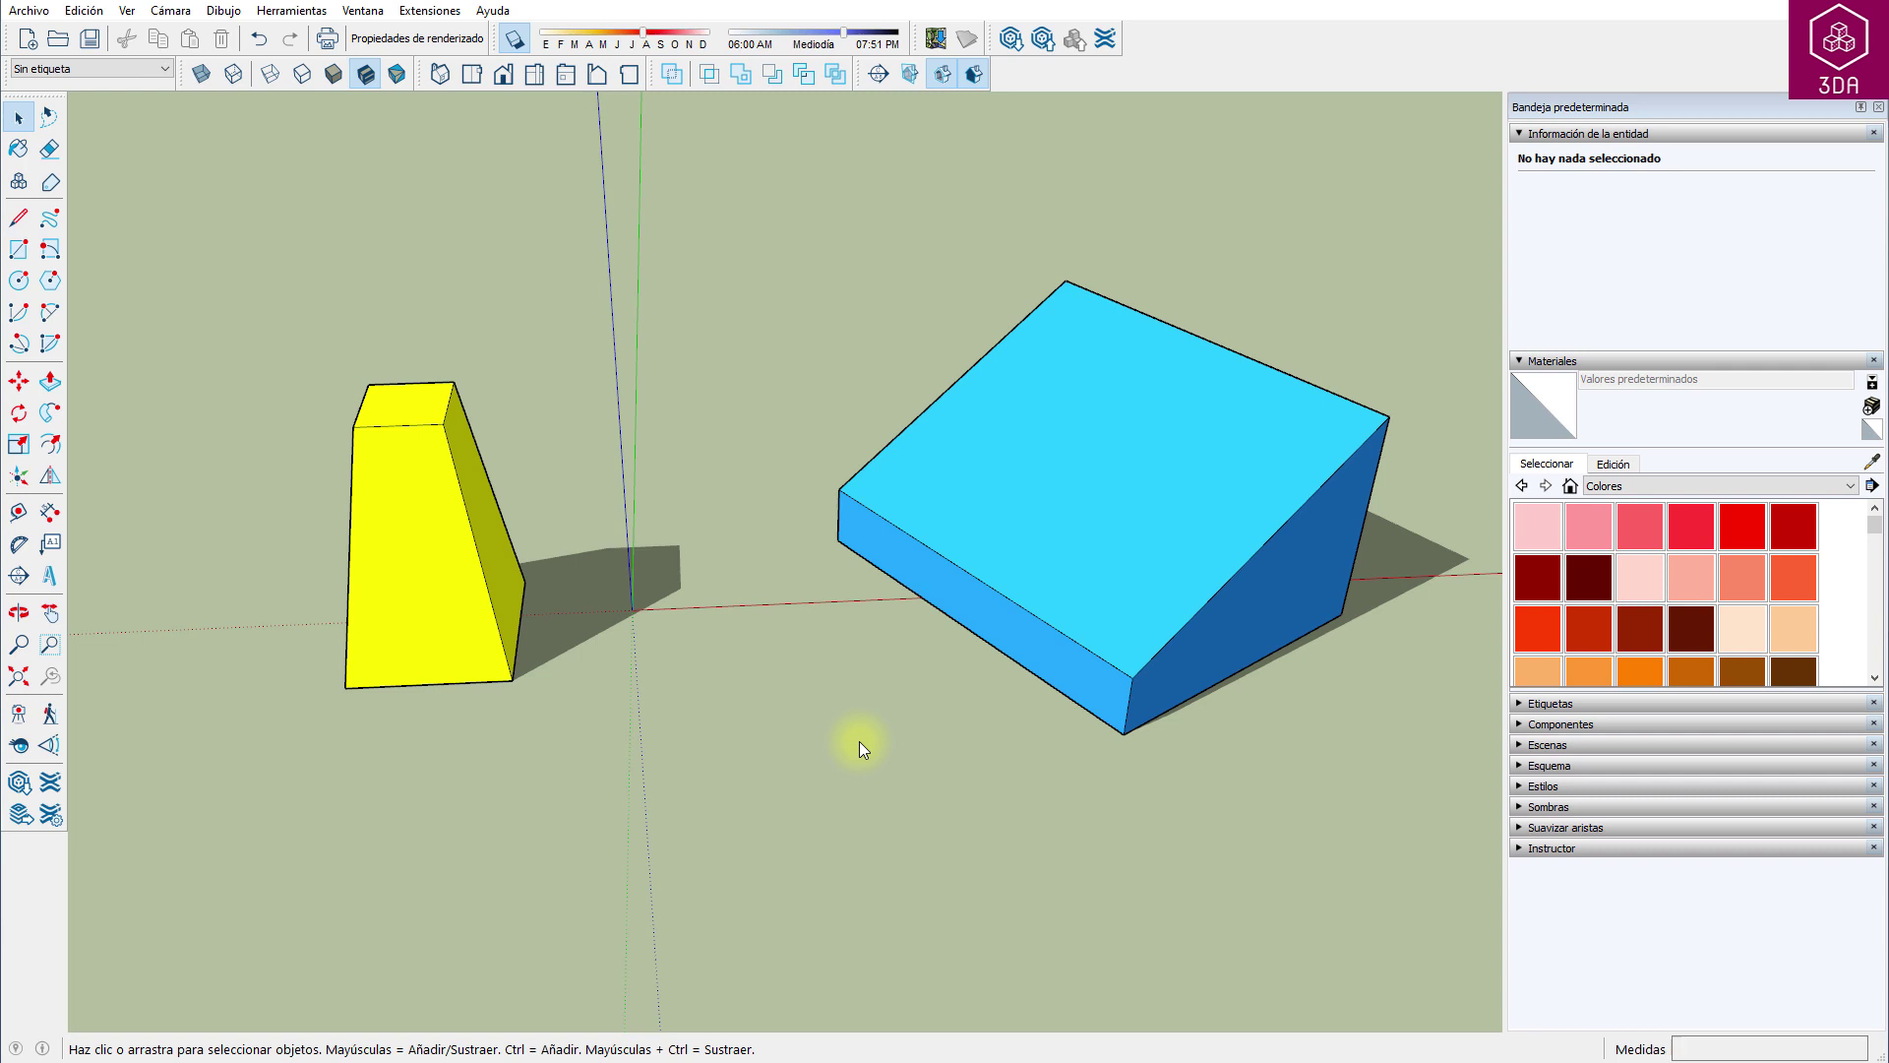
Step: Open the yellow block's group for editing and zoom in on its top face
click(1020, 506)
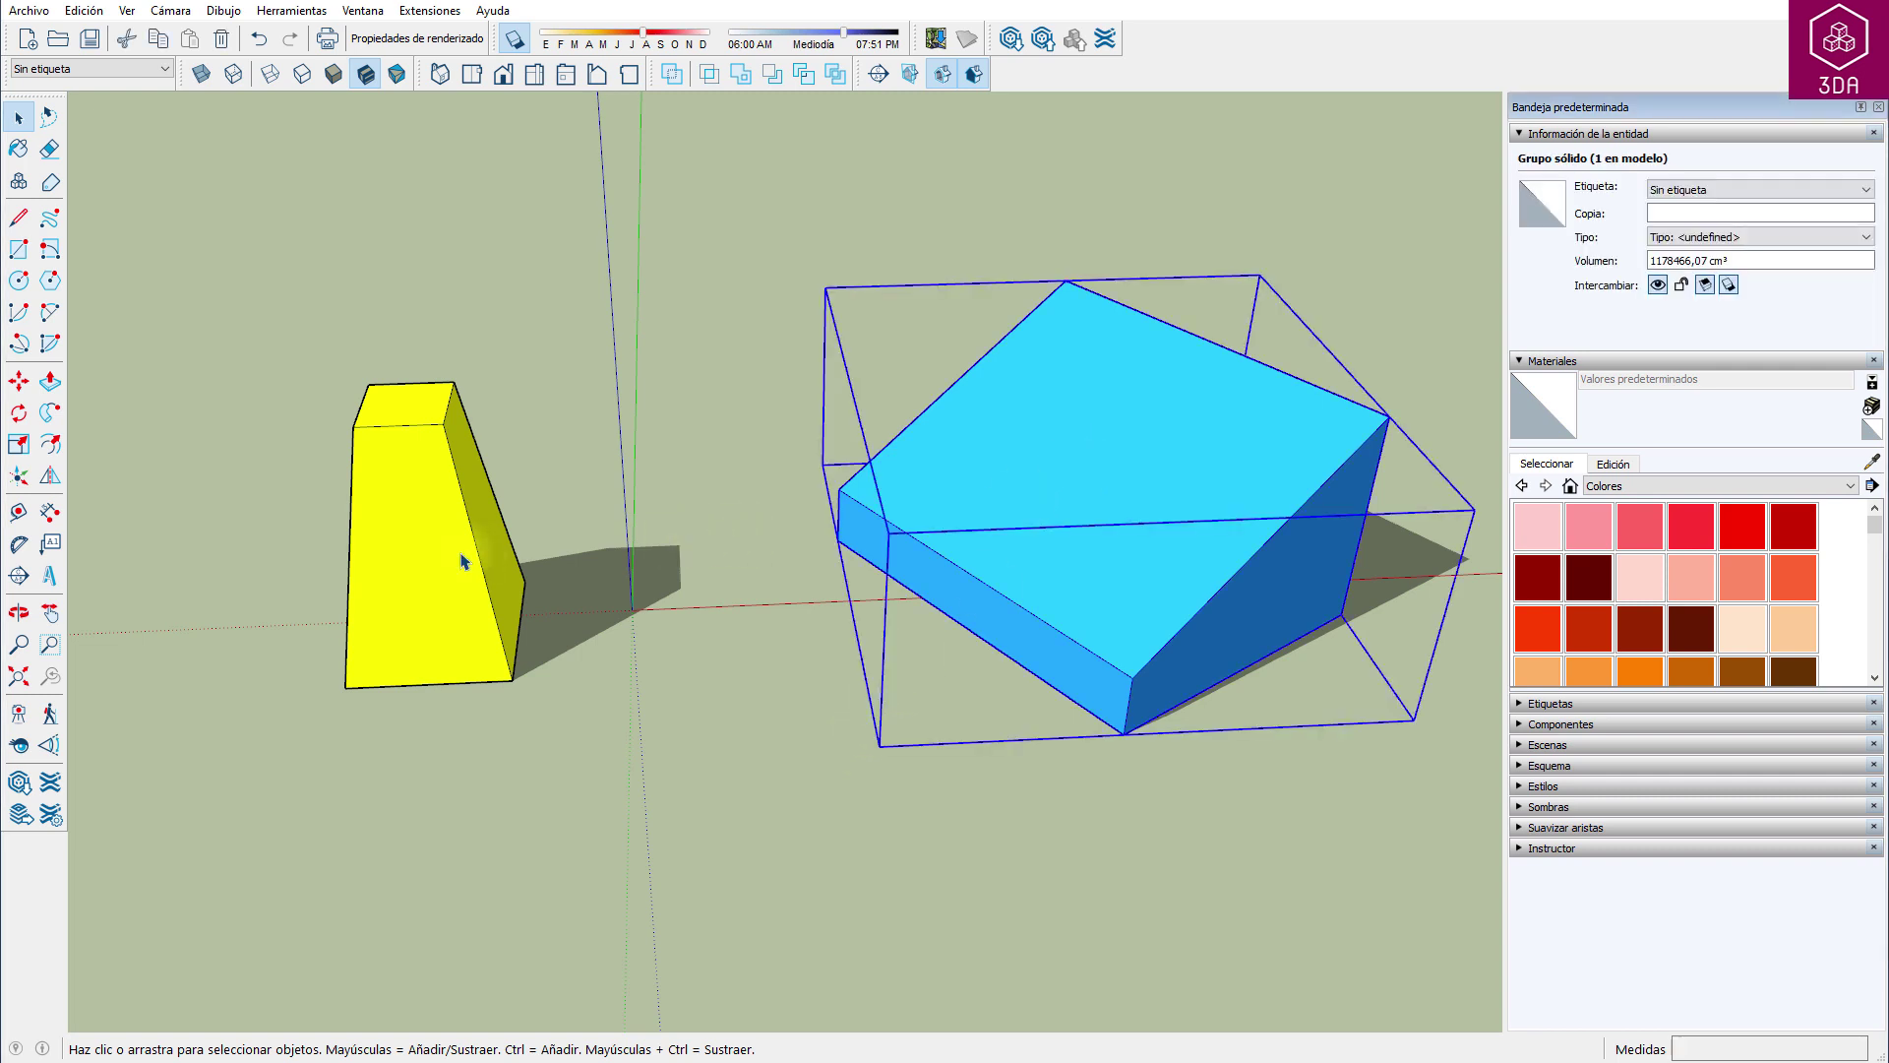
click(479, 556)
click(578, 500)
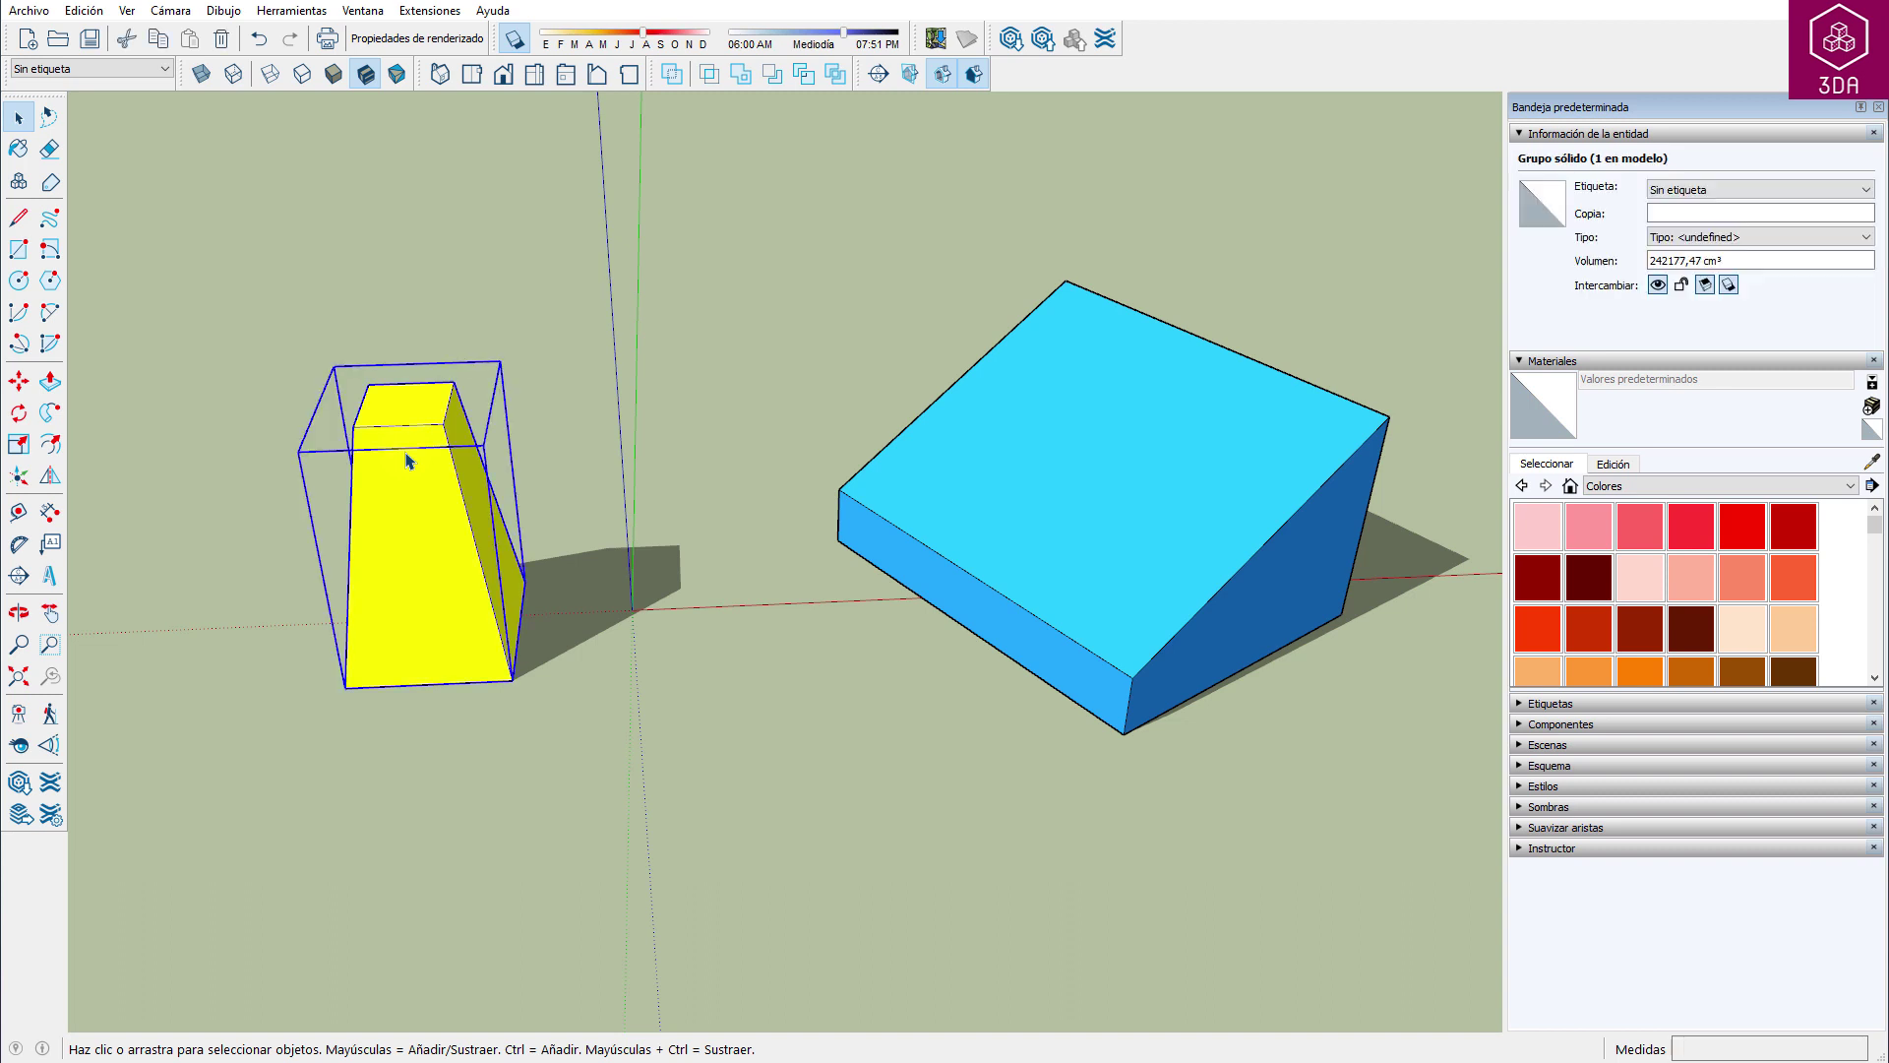
double_click(409, 461)
click(343, 395)
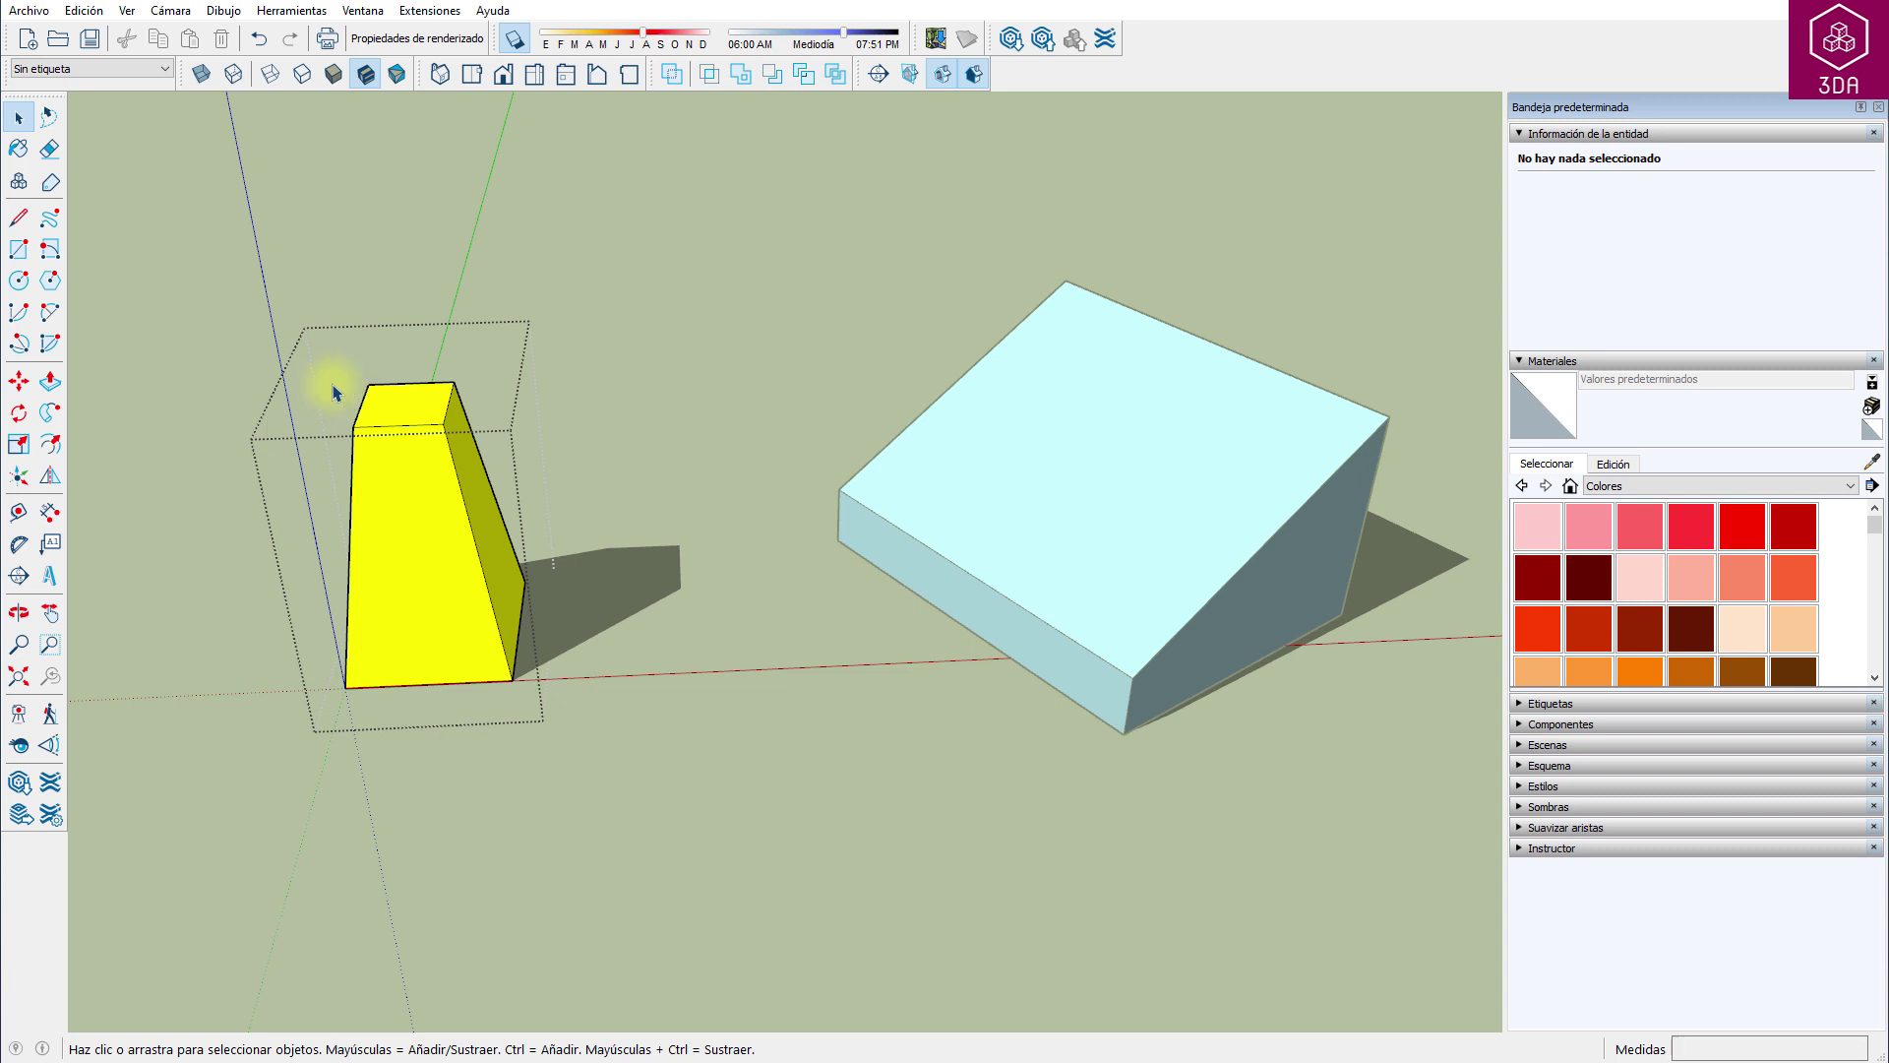
scroll(342, 394, up, 3)
scroll(339, 389, up, 1)
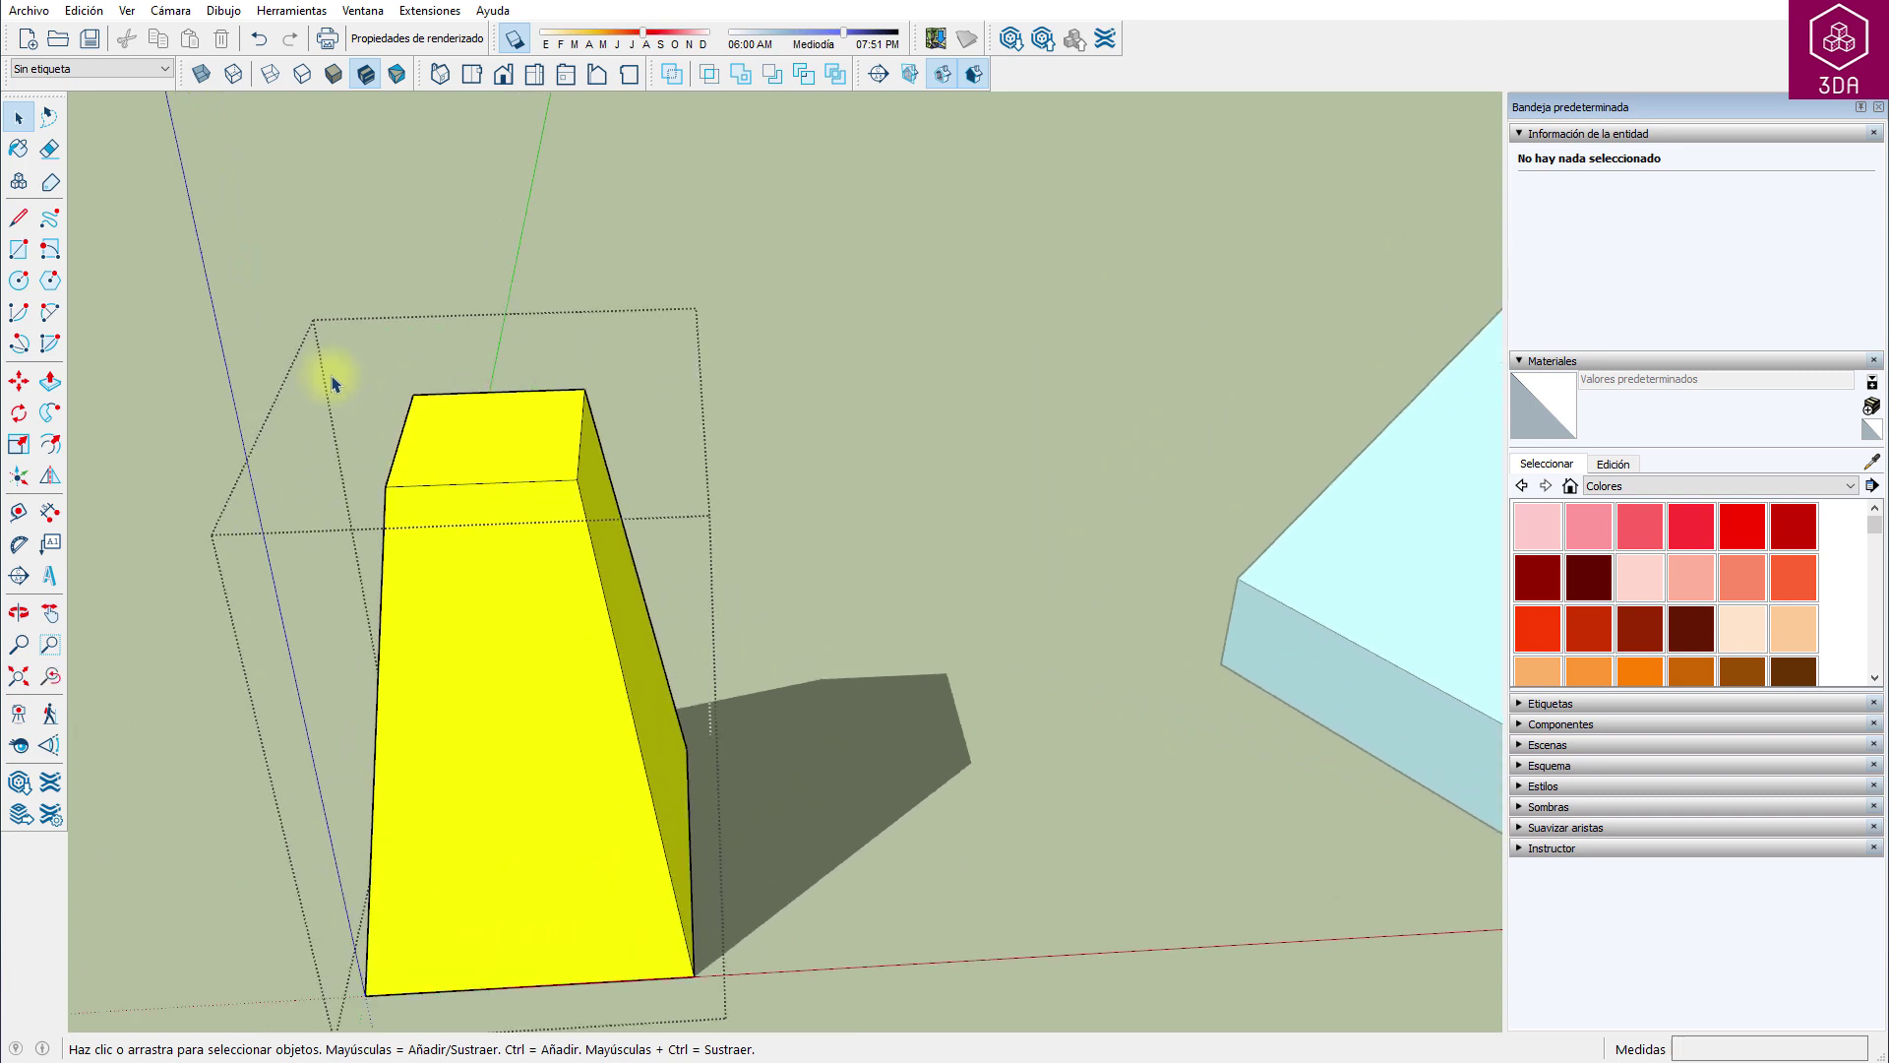
Step: Add an attachment point at the yellow block's top-face centre with its forward direction set
right_click(502, 464)
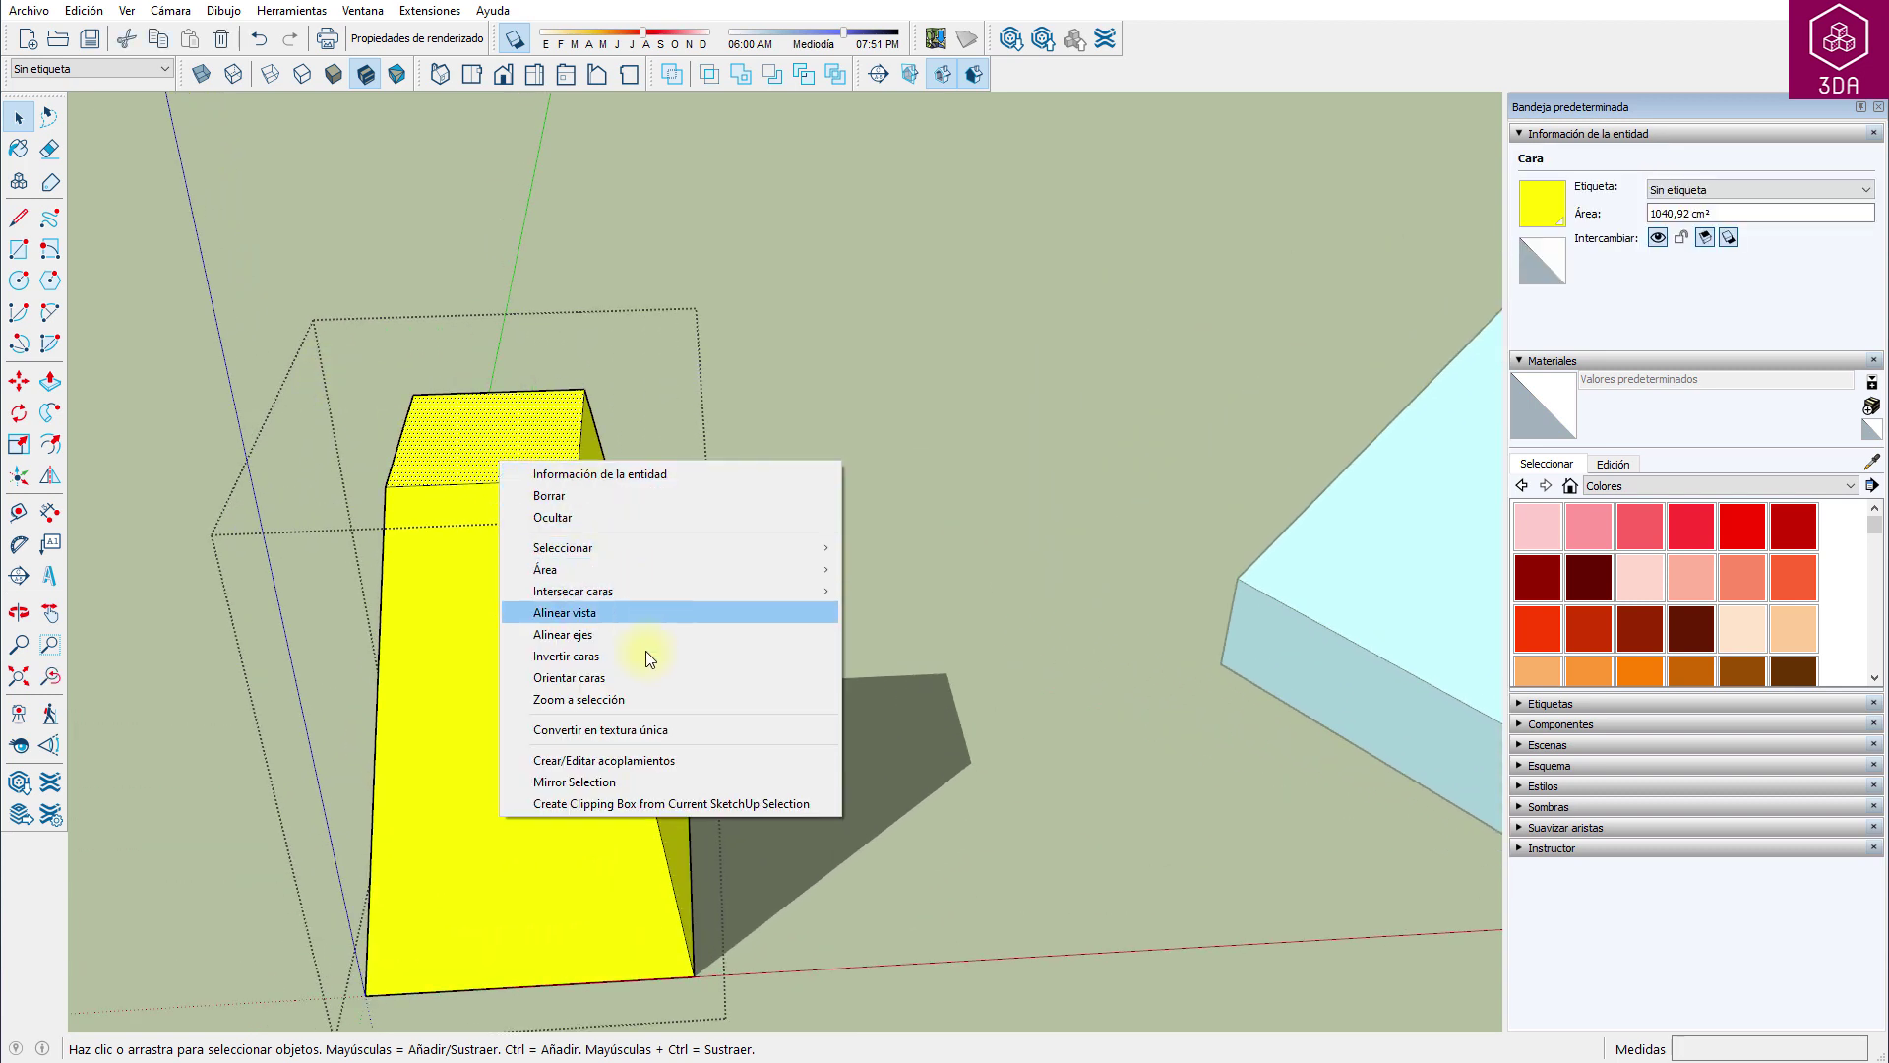
click(667, 763)
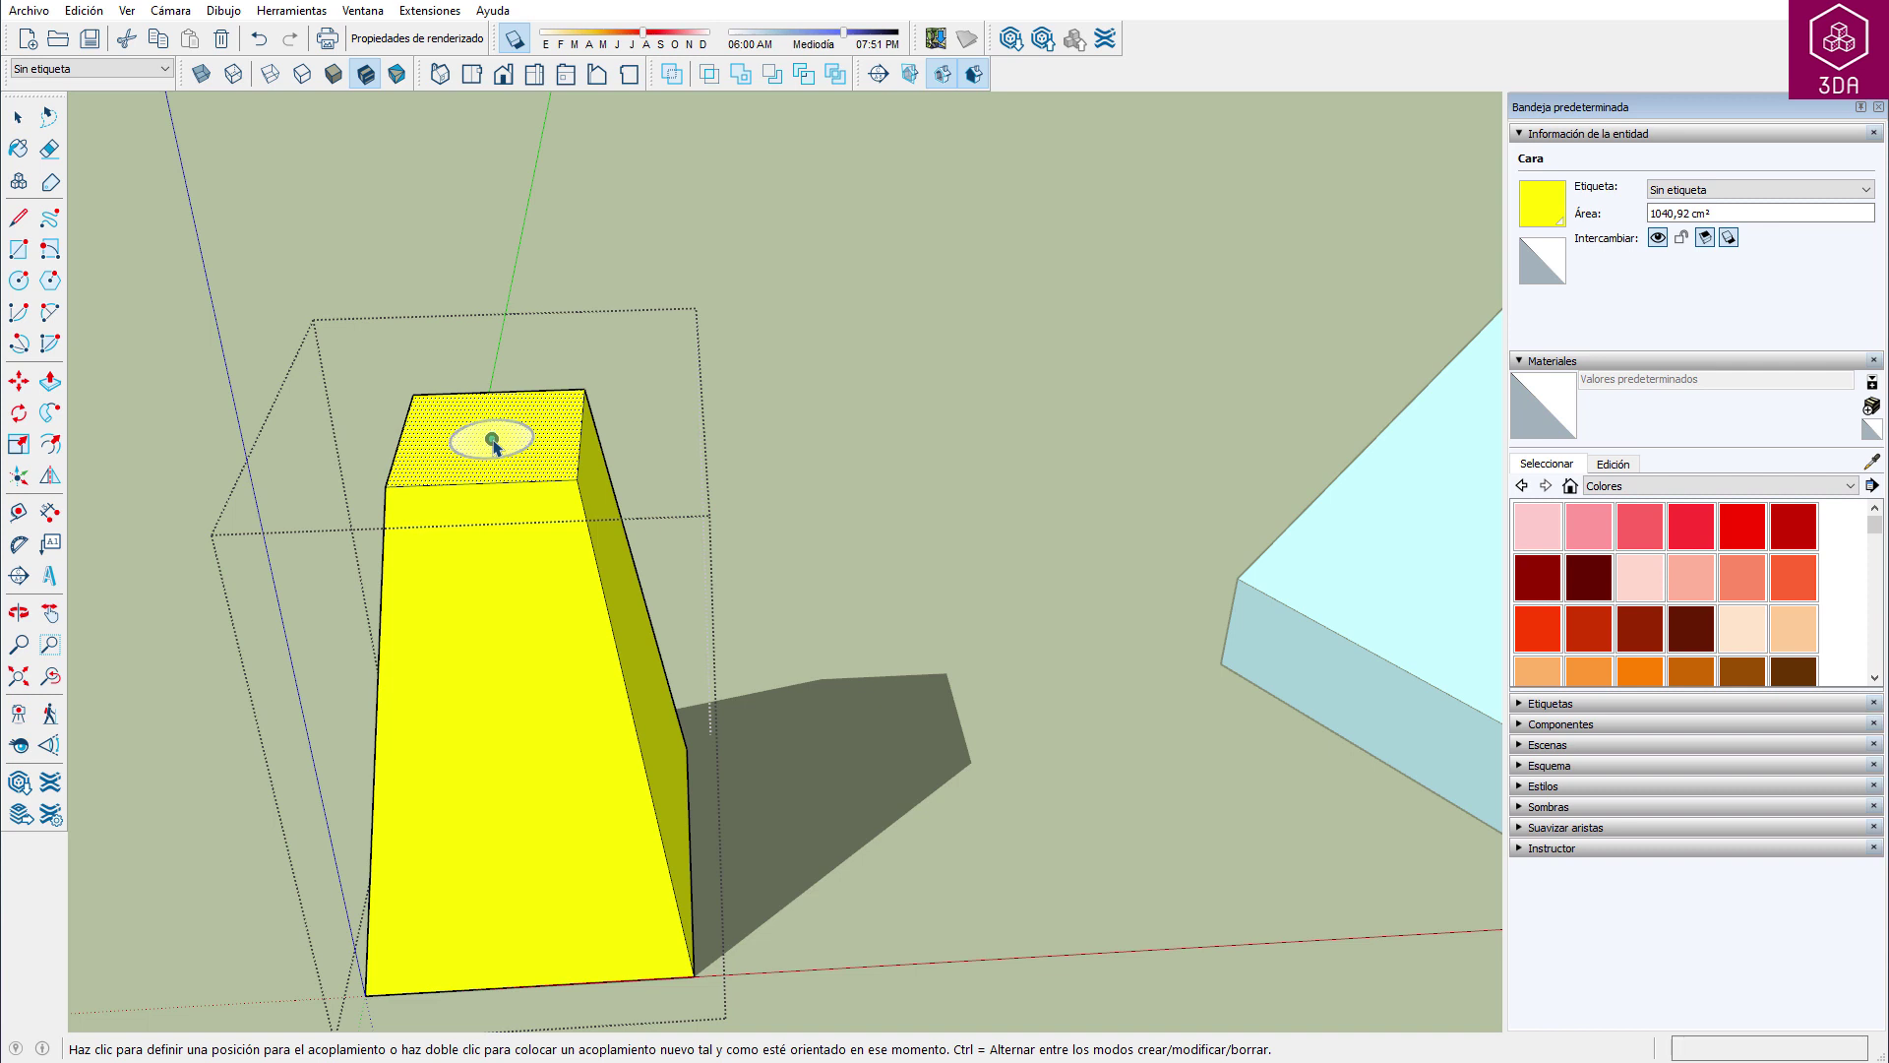
click(493, 441)
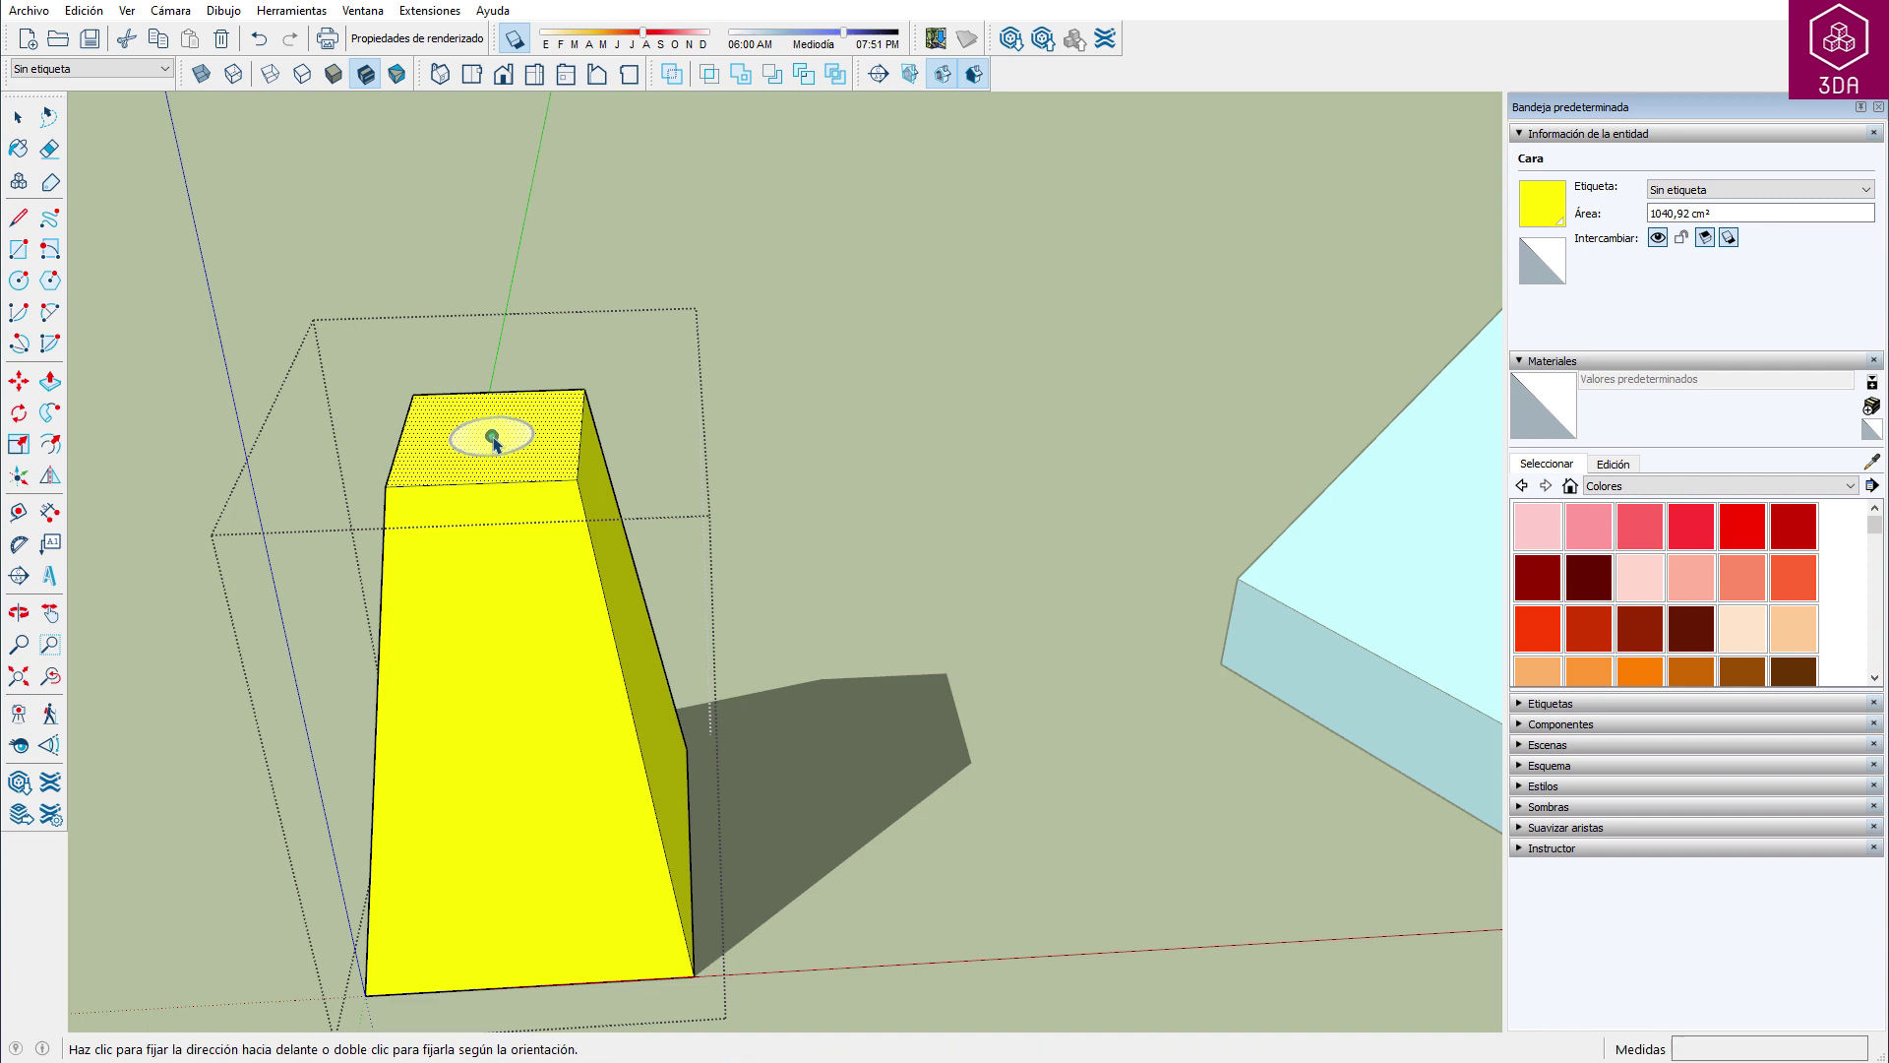
click(491, 382)
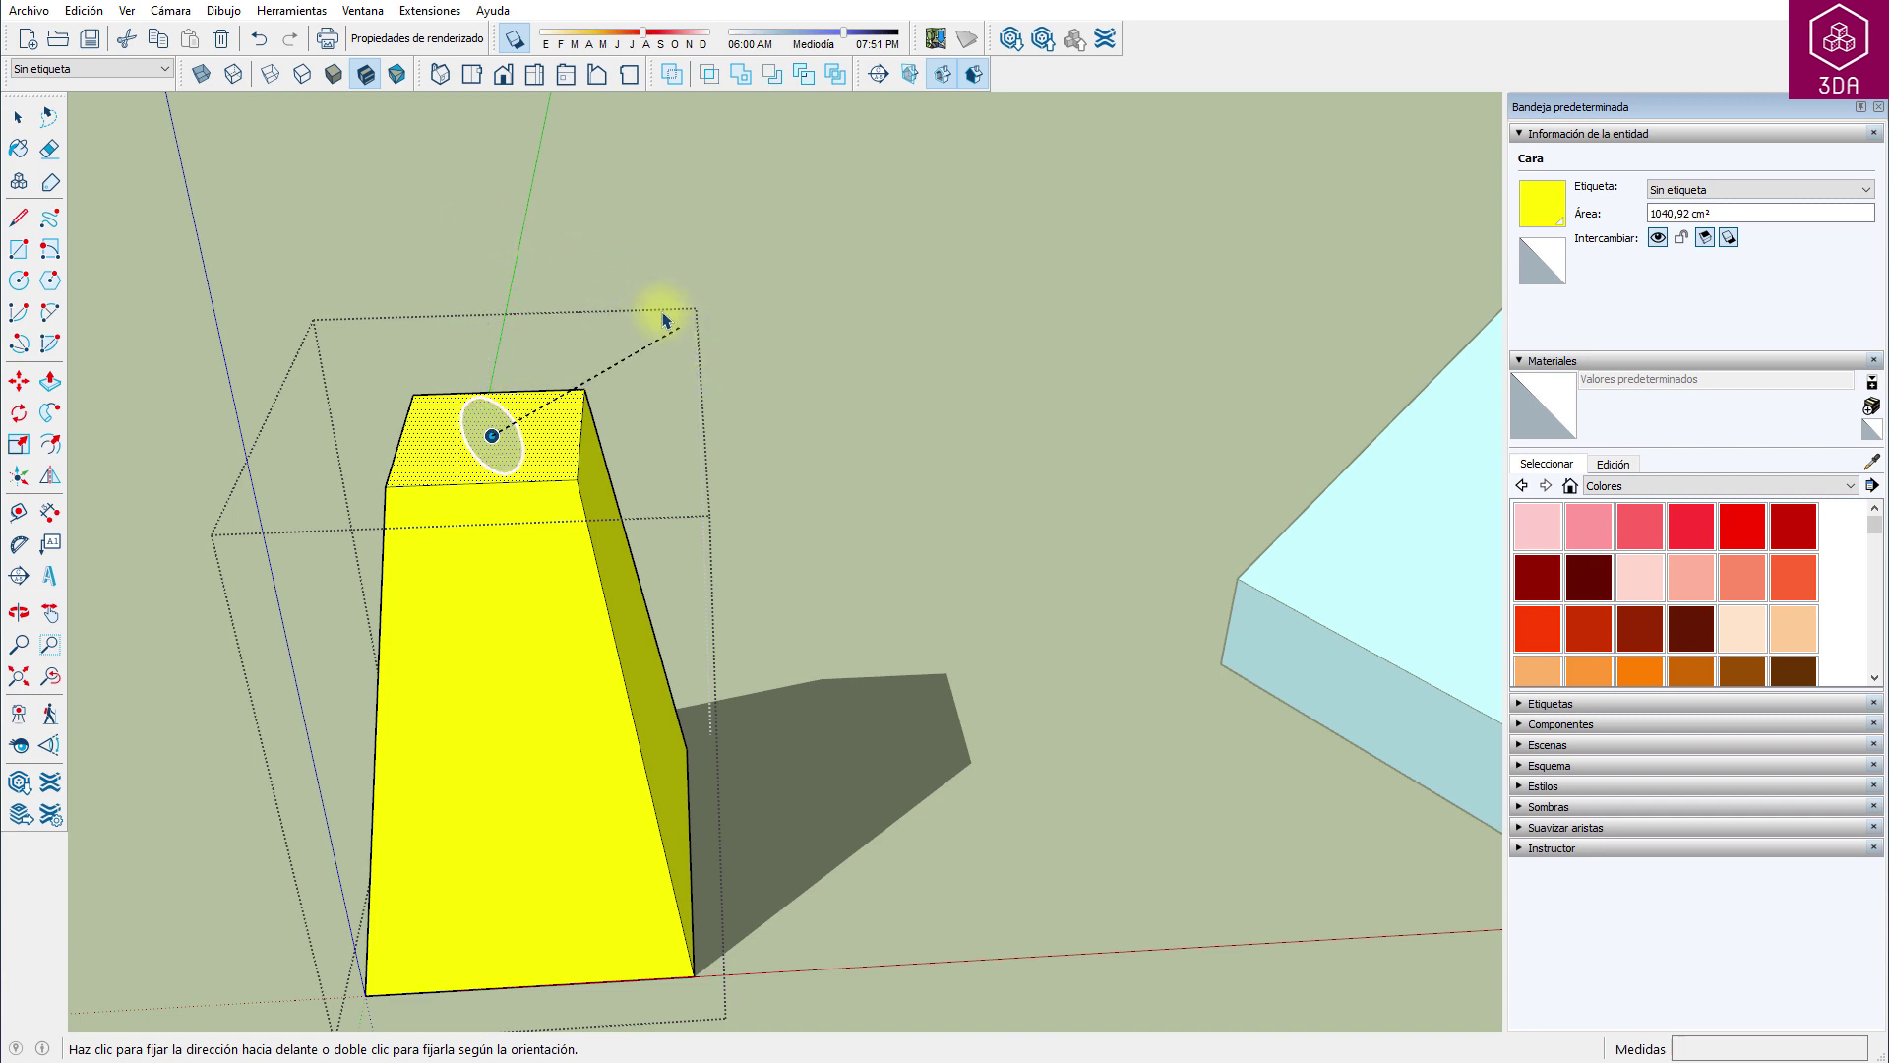
click(476, 238)
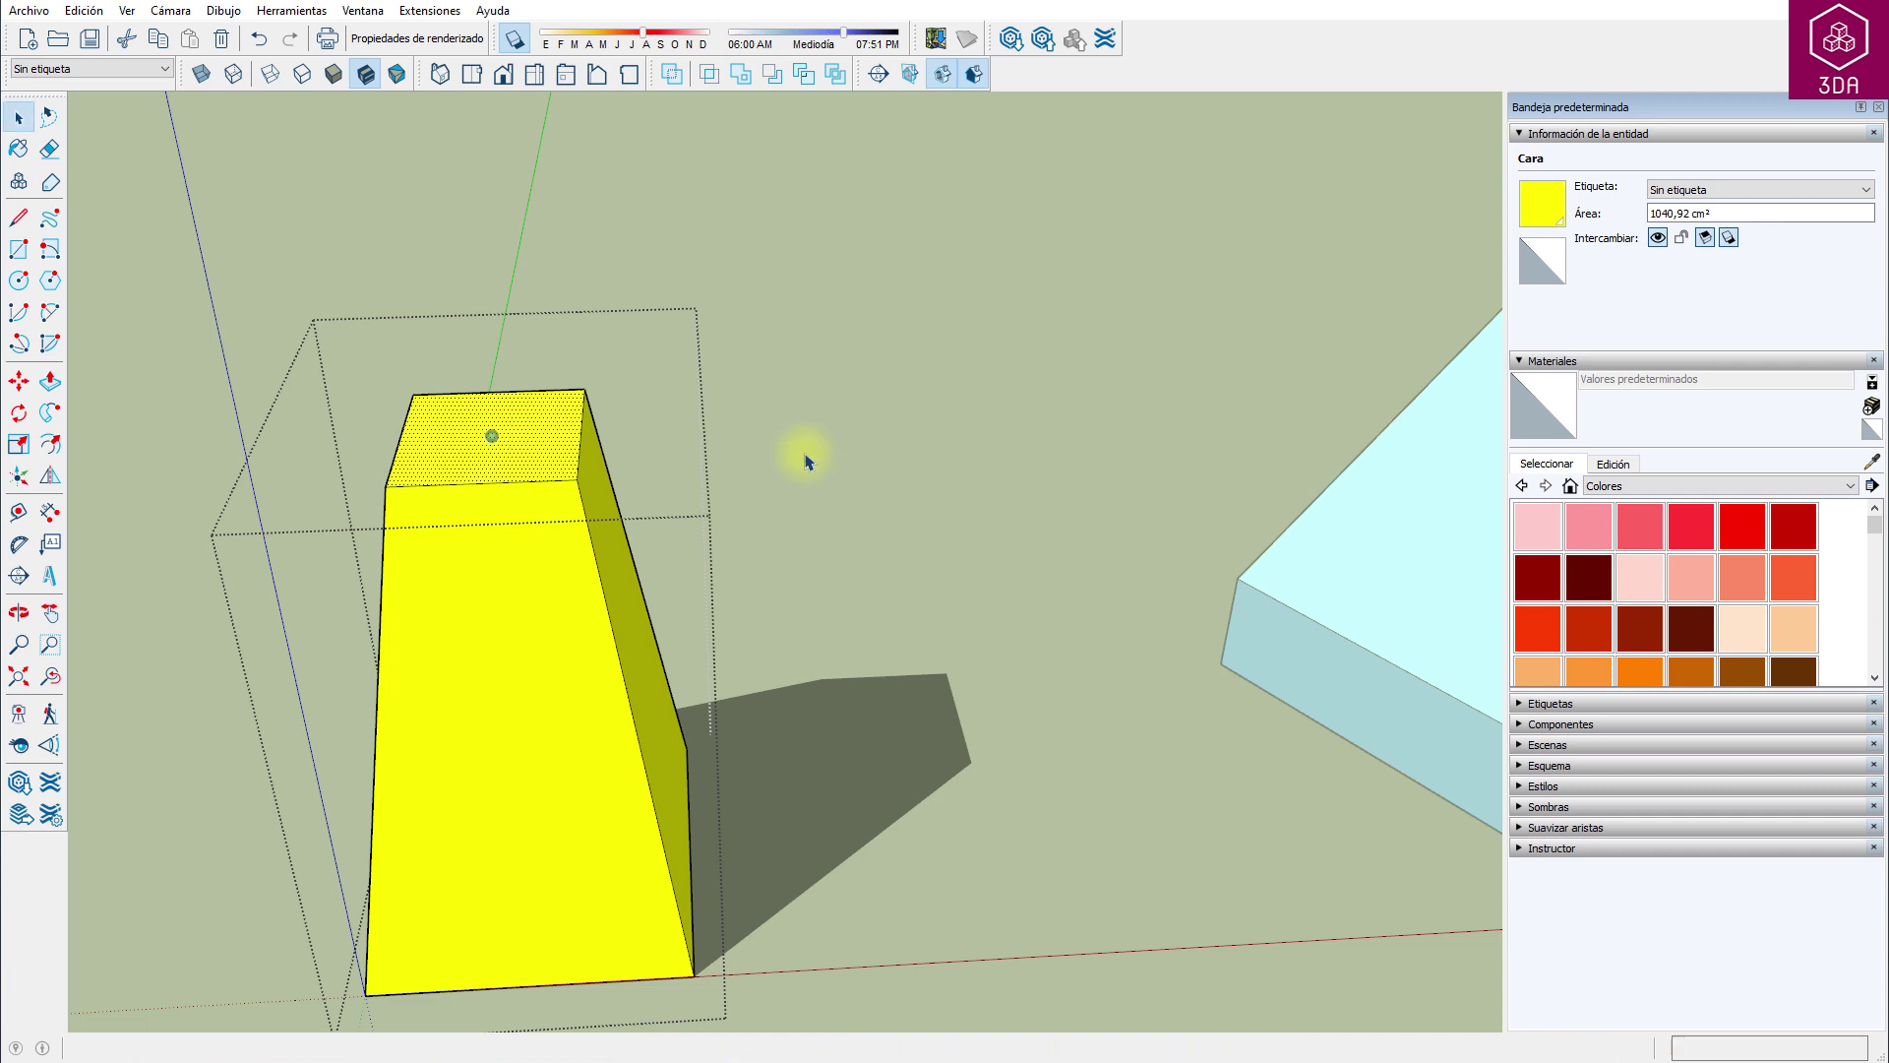
Step: Finish the attachment, zoom out and orbit until the blue box is centred
scroll(802, 337, down, 2)
key(space)
click(787, 335)
scroll(768, 354, down, 1)
scroll(778, 369, down, 2)
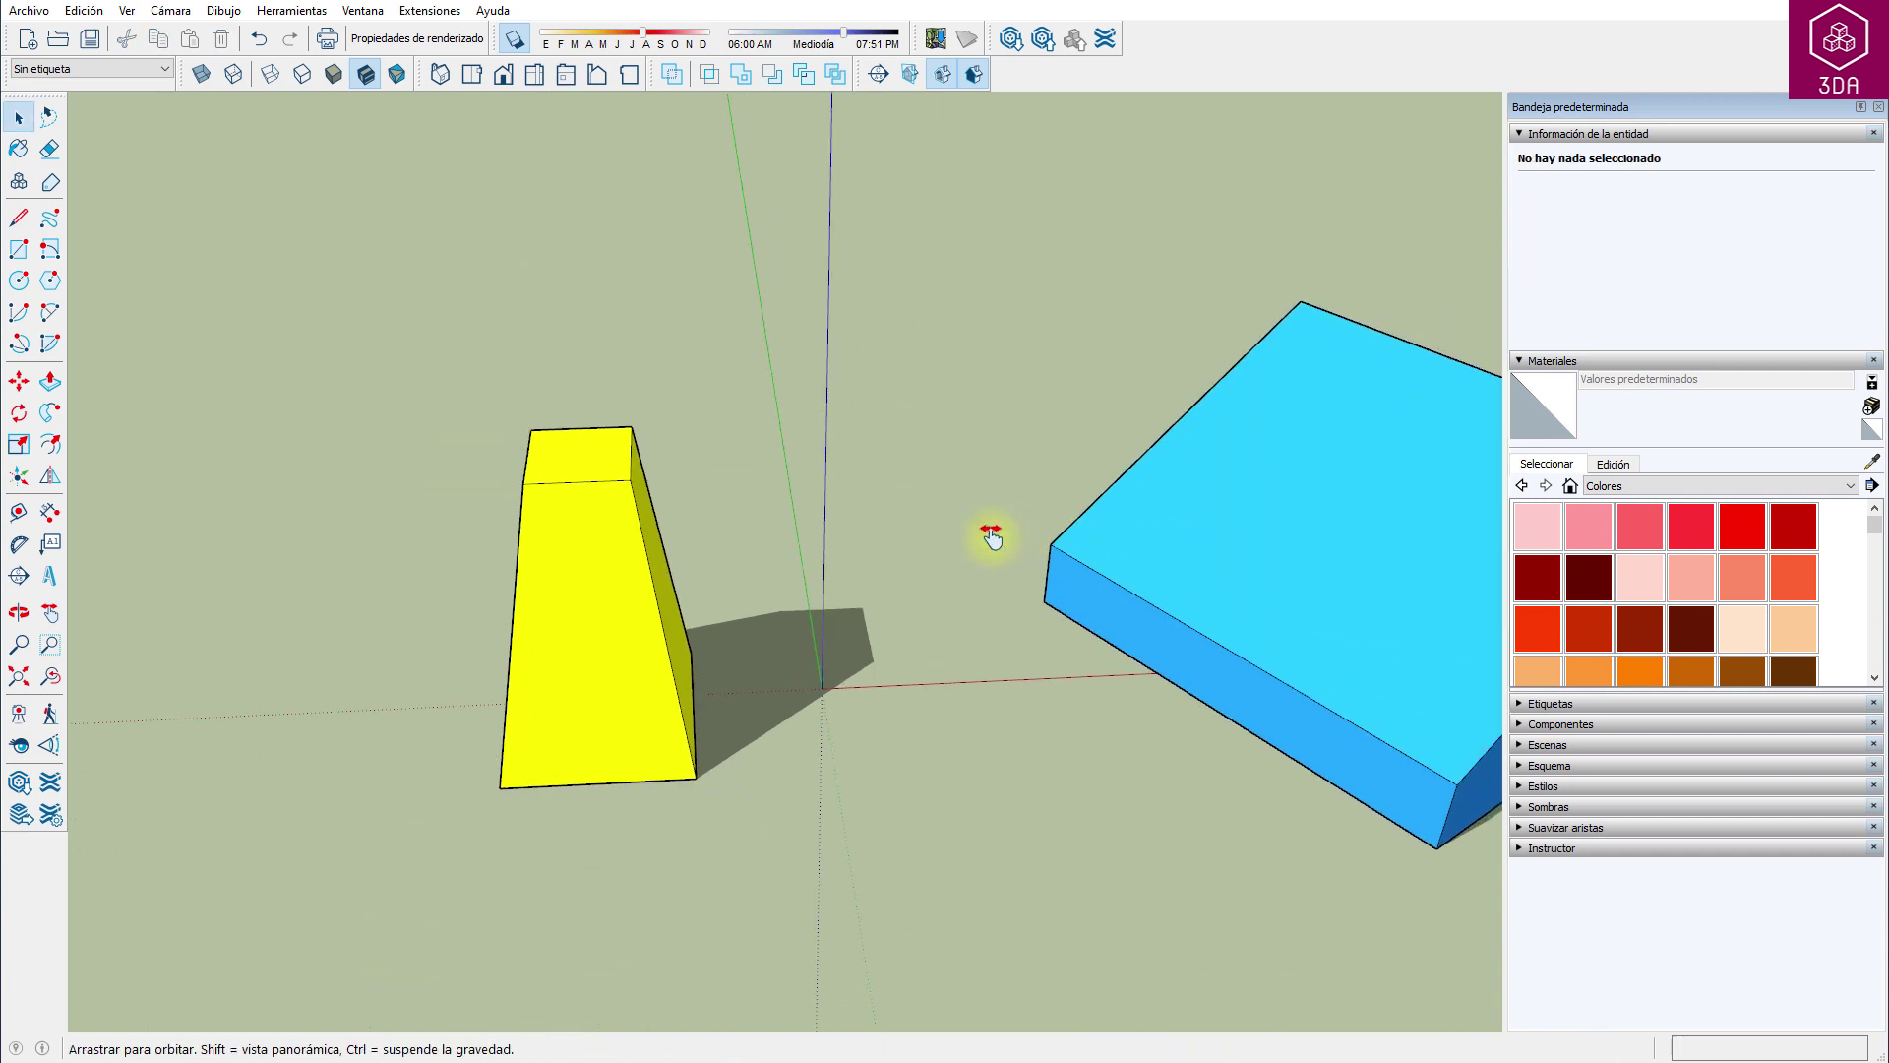
middle_drag(987, 410, 633, 439)
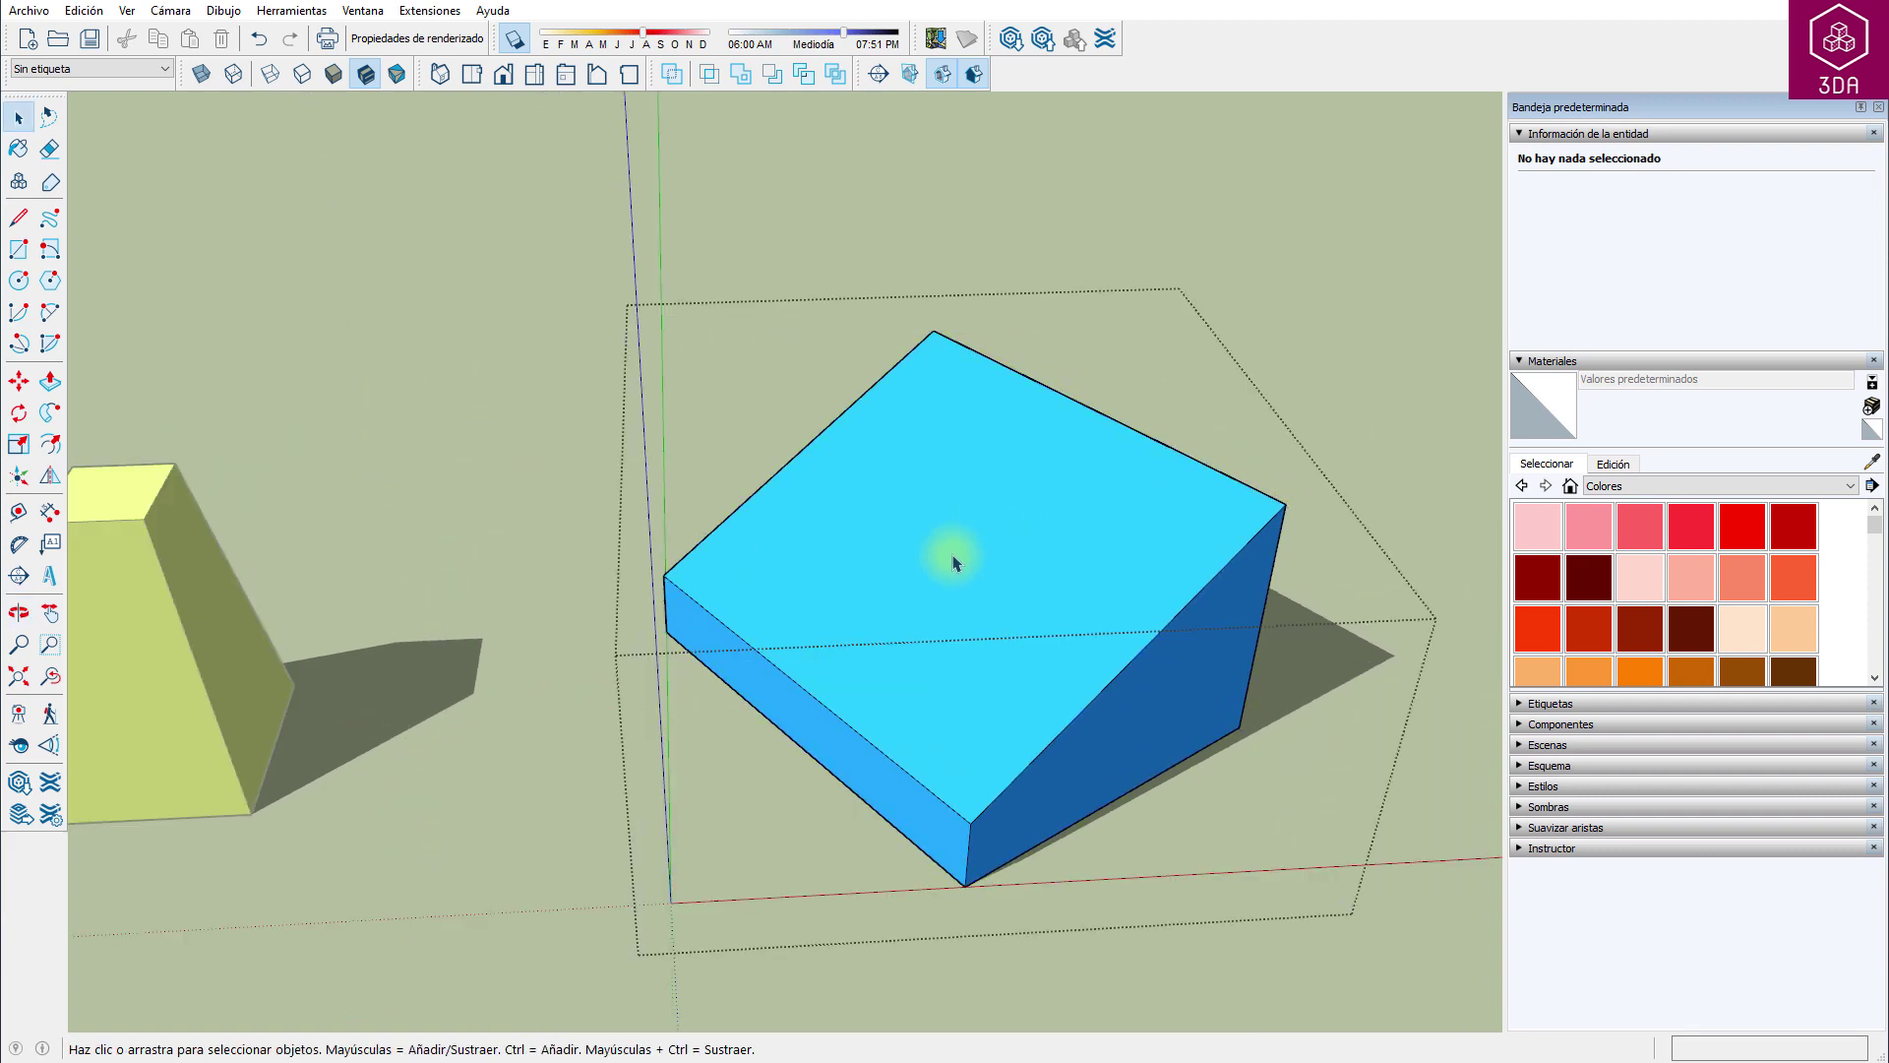
Step: Place an attachment point at the blue box's top-face centre, fix its forward direction, and select the yellow block
right_click(953, 557)
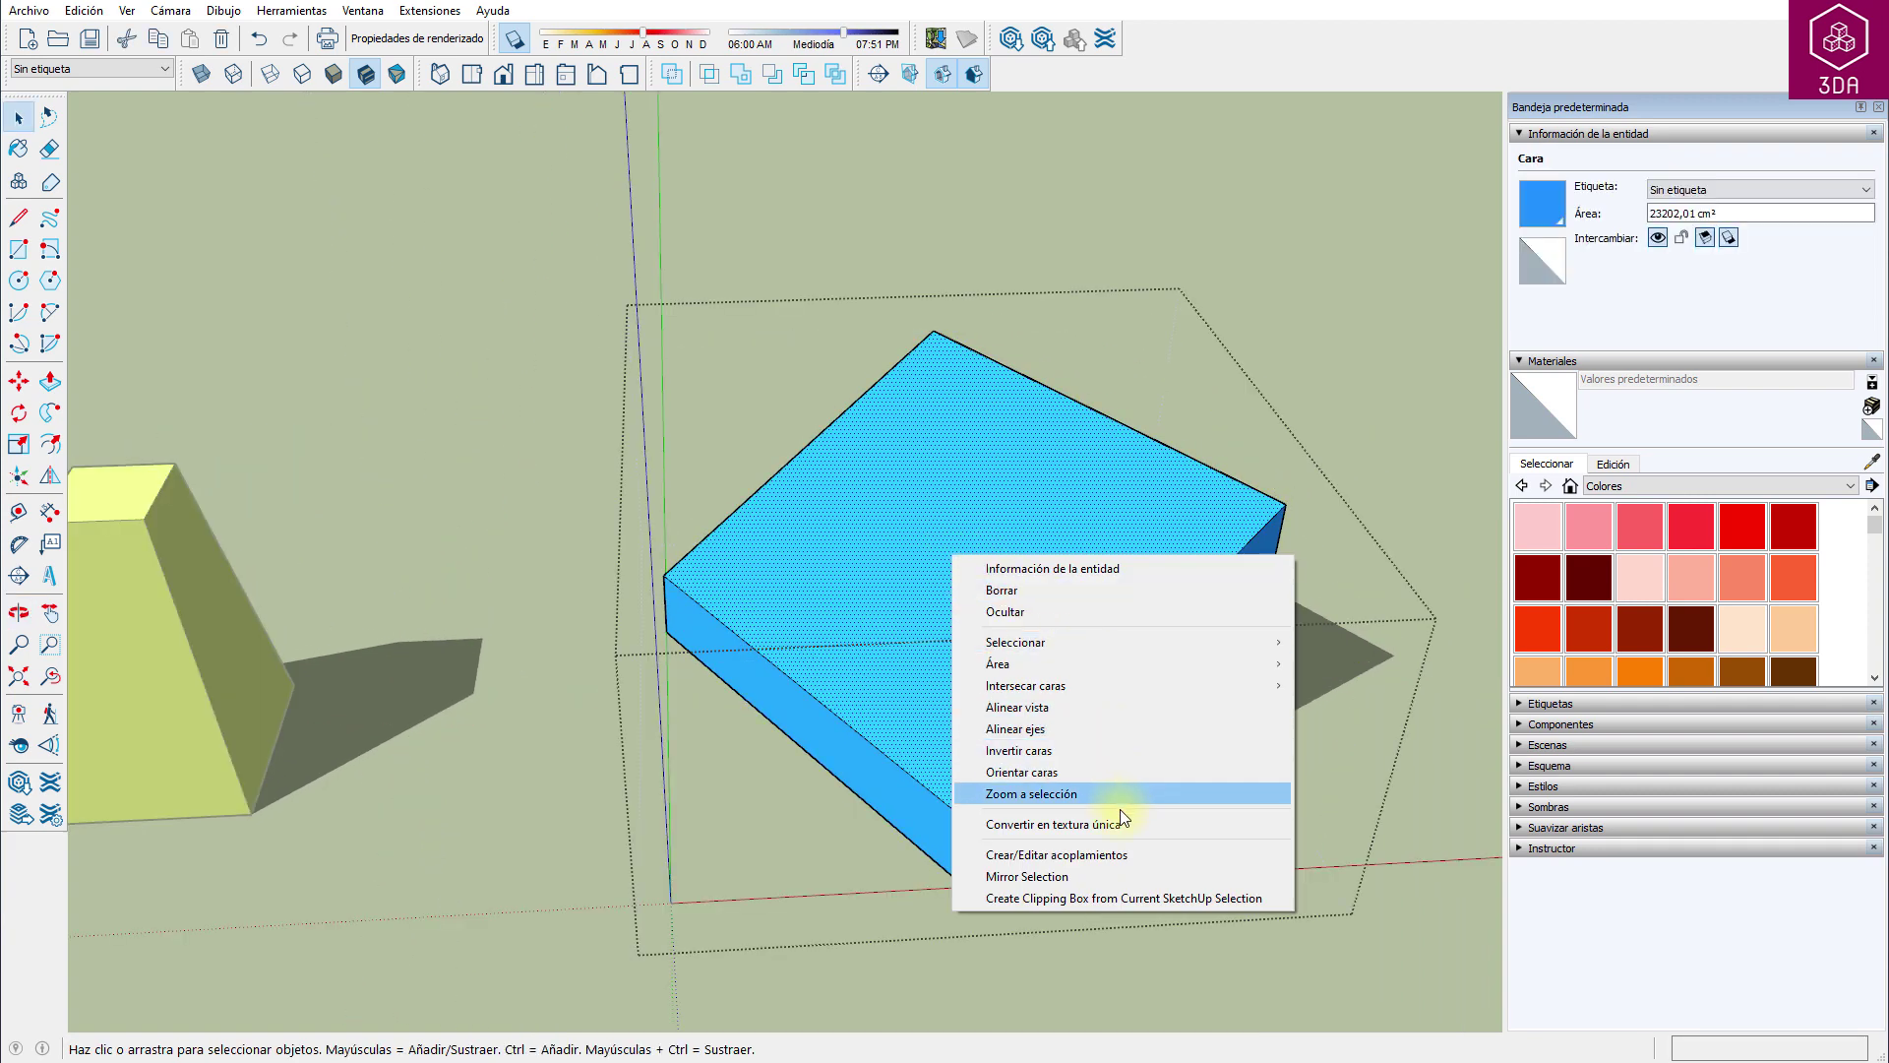
click(1116, 855)
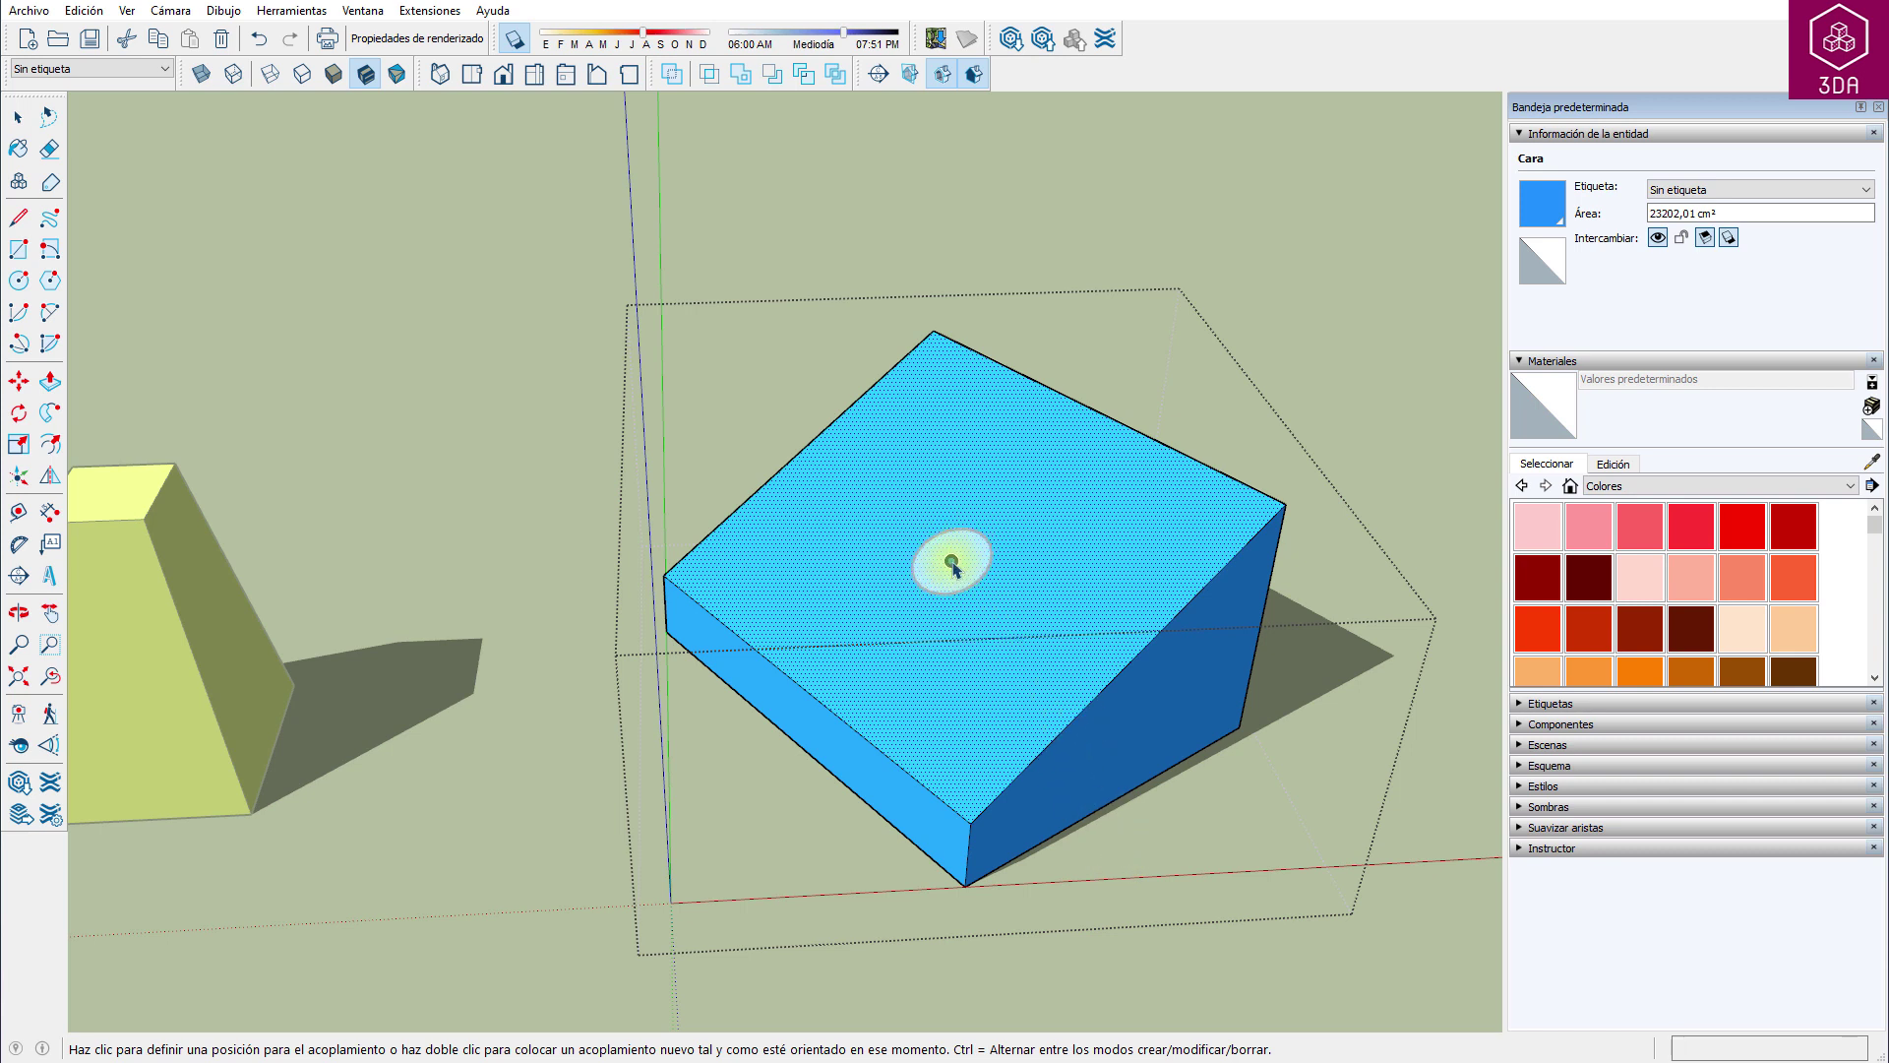
click(953, 561)
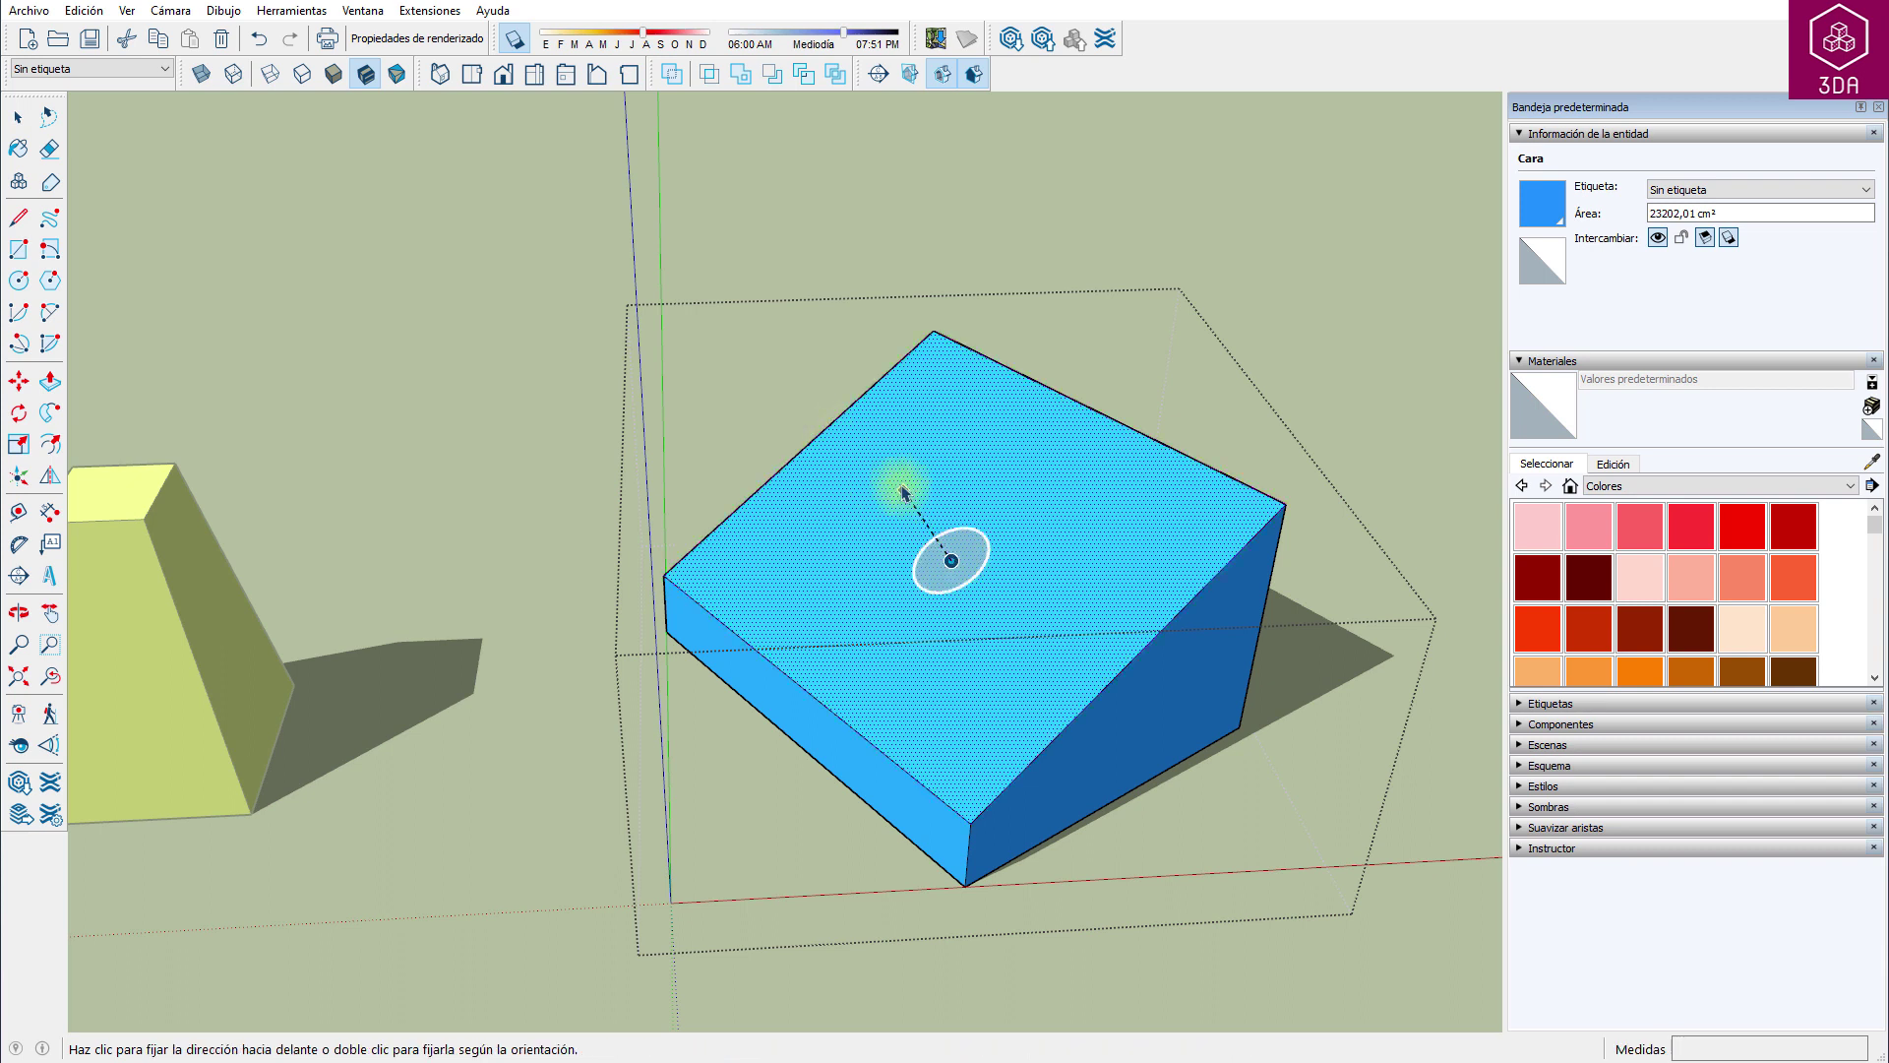
click(841, 337)
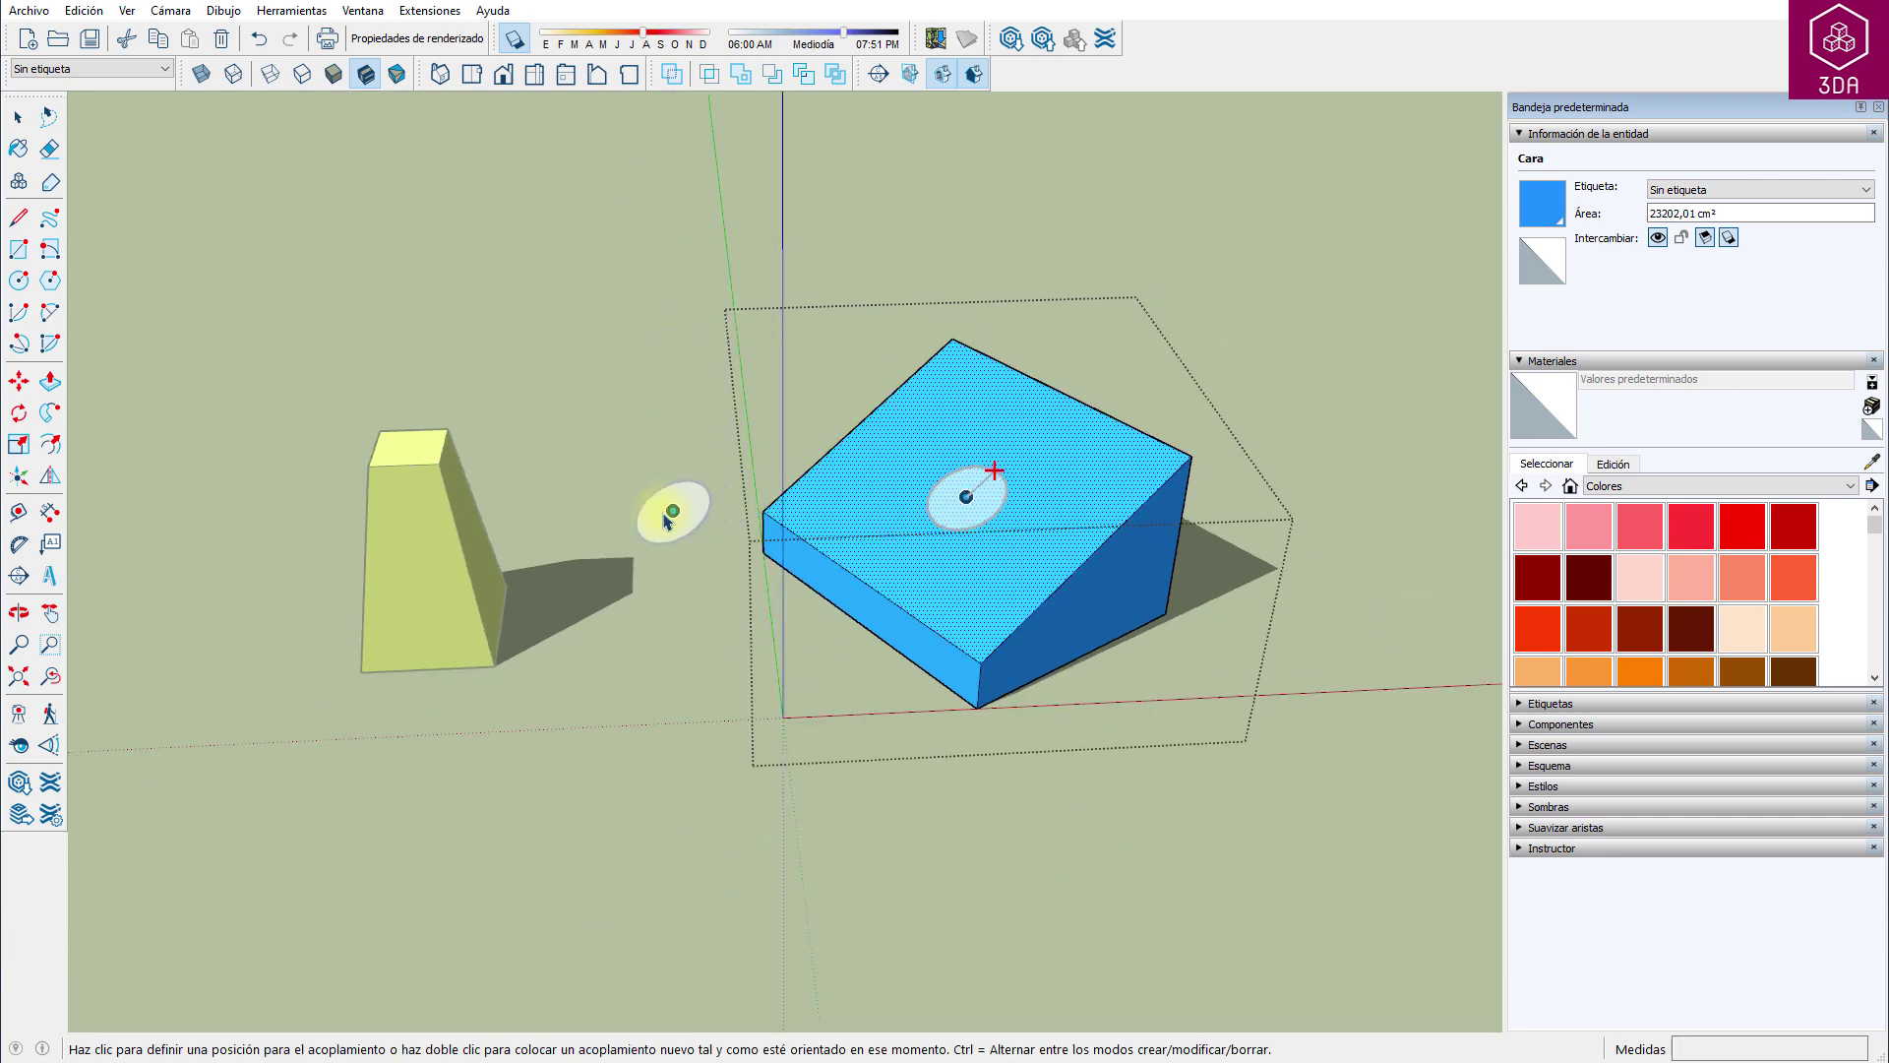
click(427, 516)
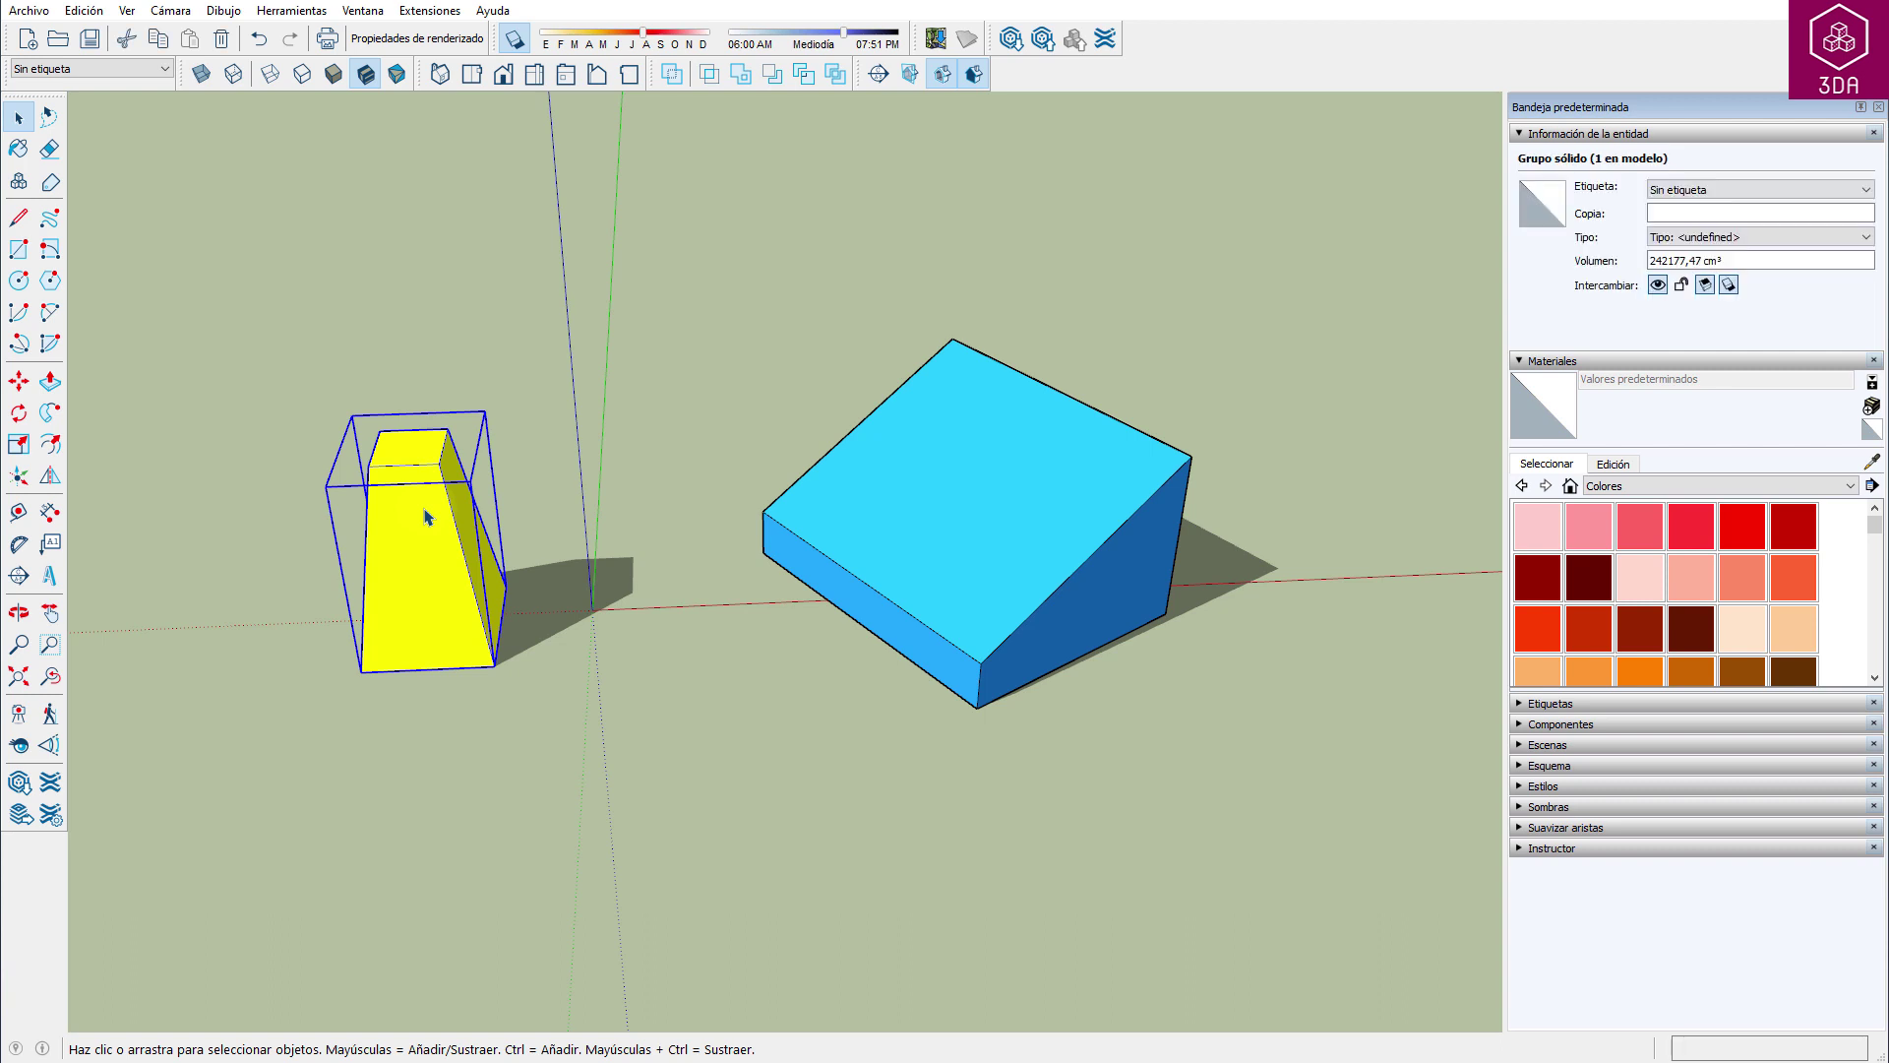
Step: Move-copy the yellow block with Alt so it snaps tilted onto the blue box's attachment point
key(m)
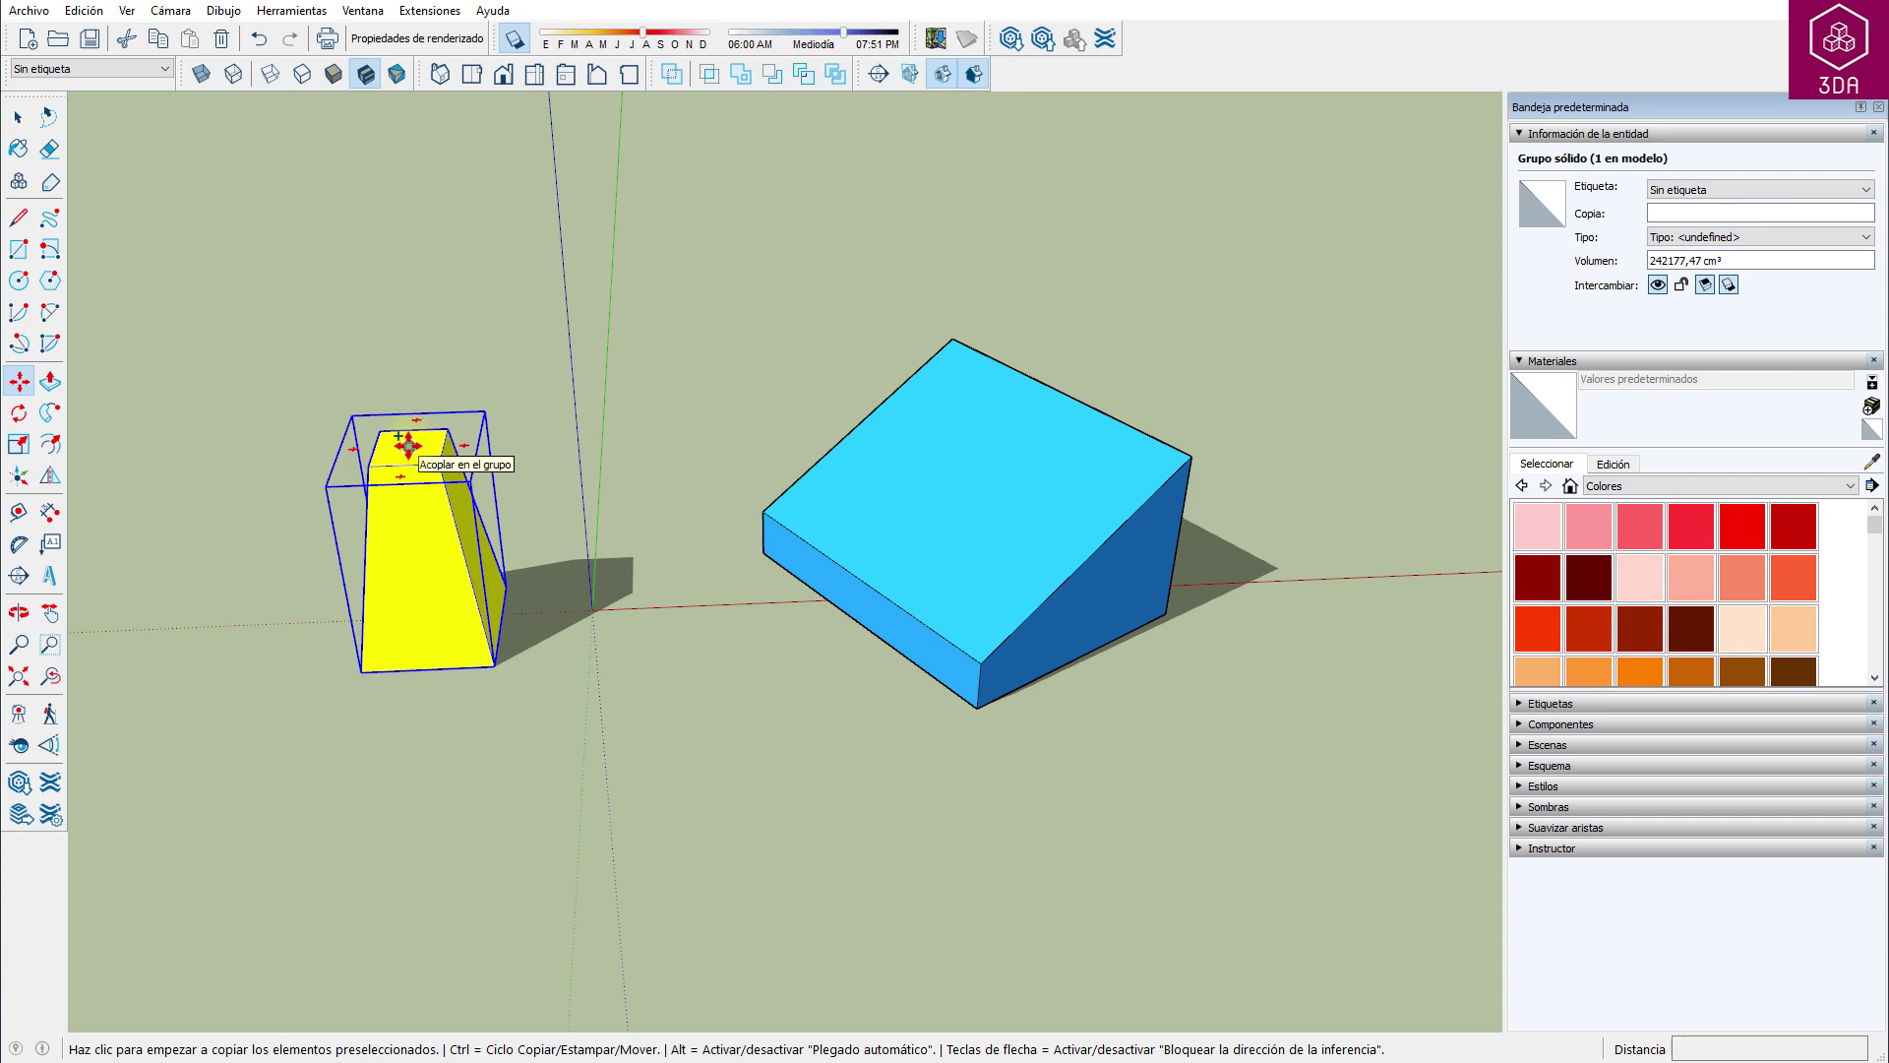
click(409, 445)
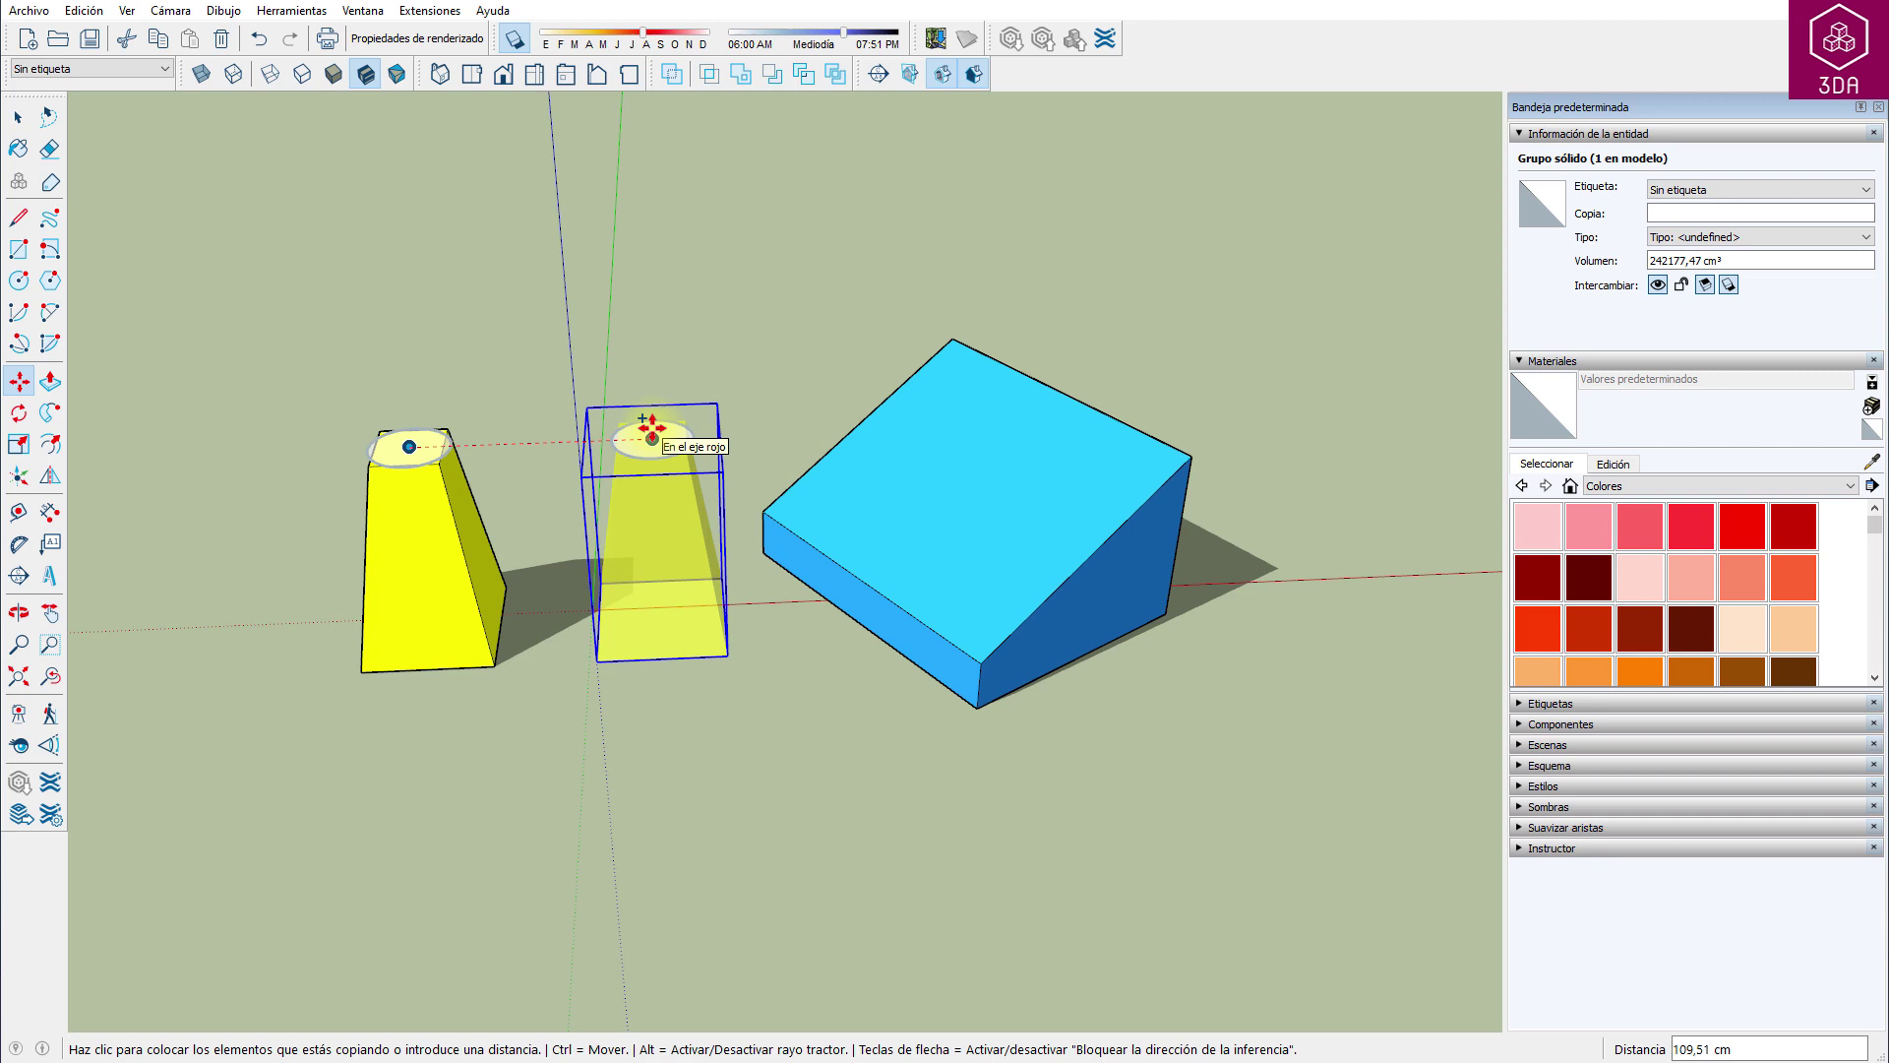
key(alt)
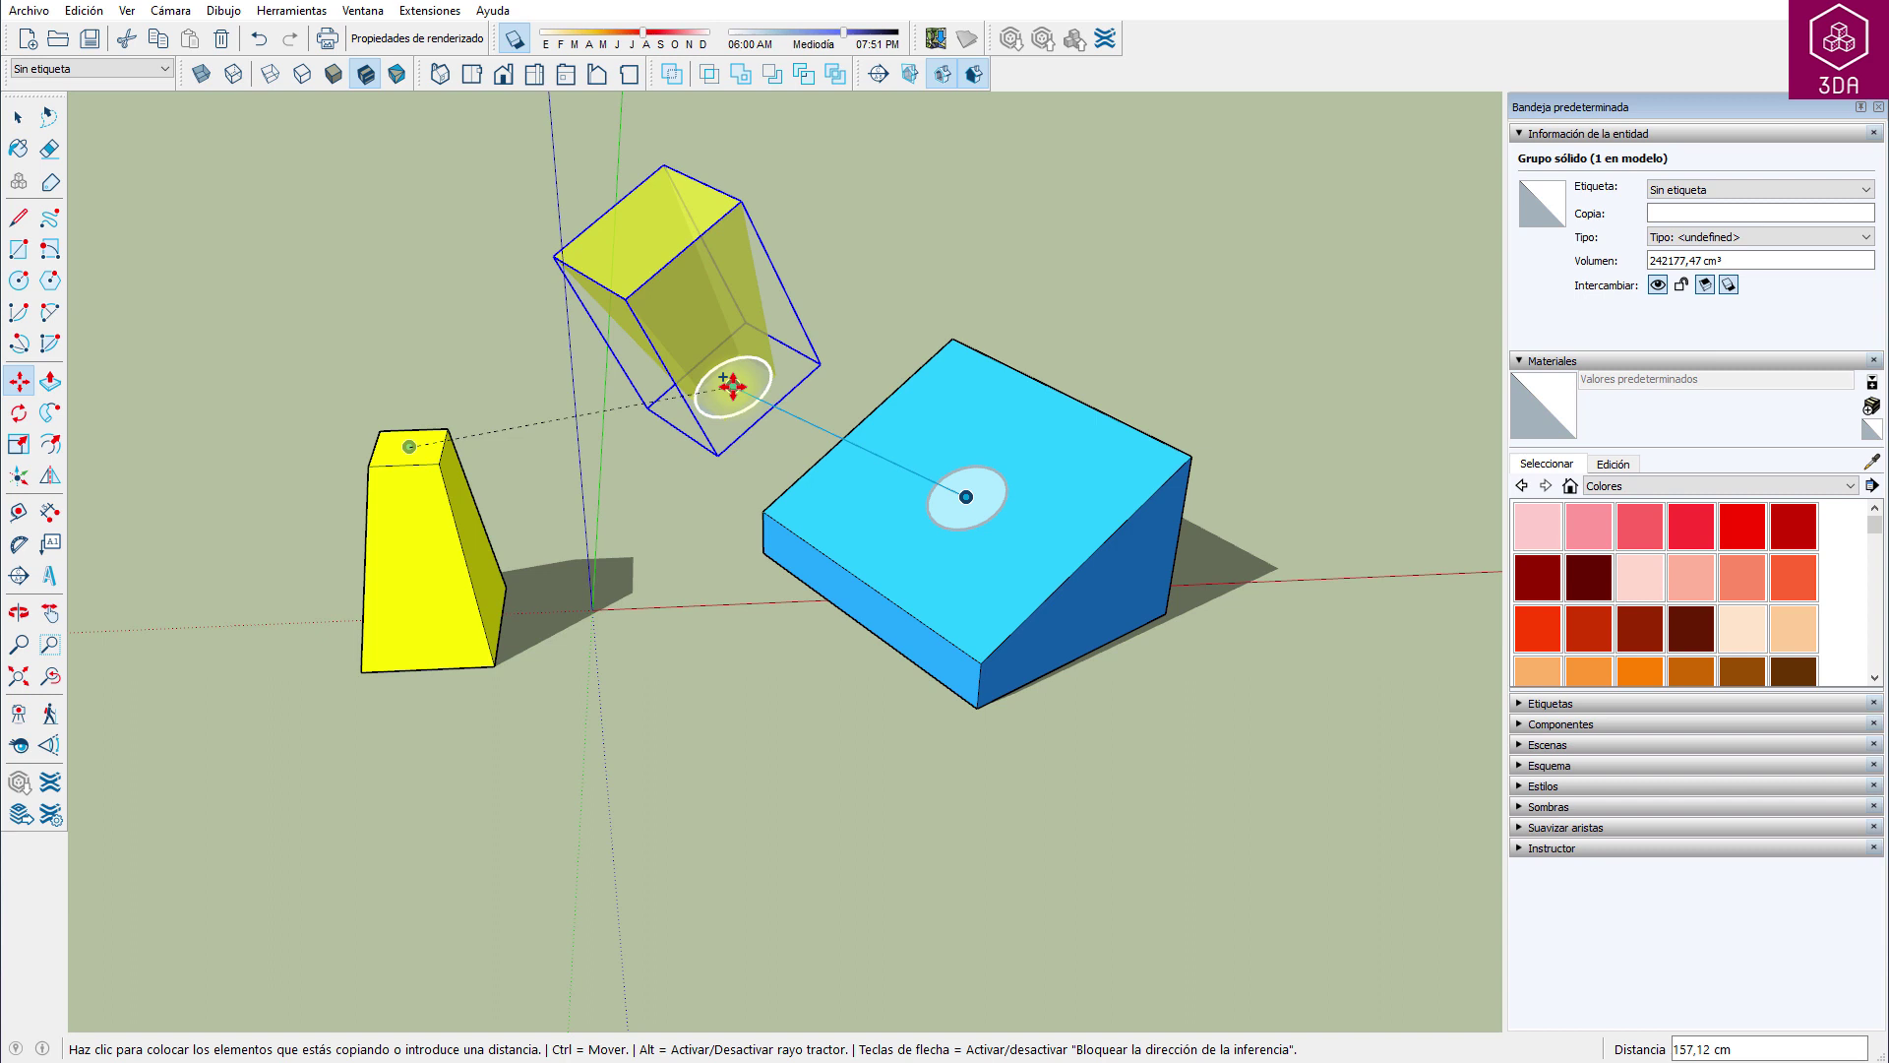
click(962, 501)
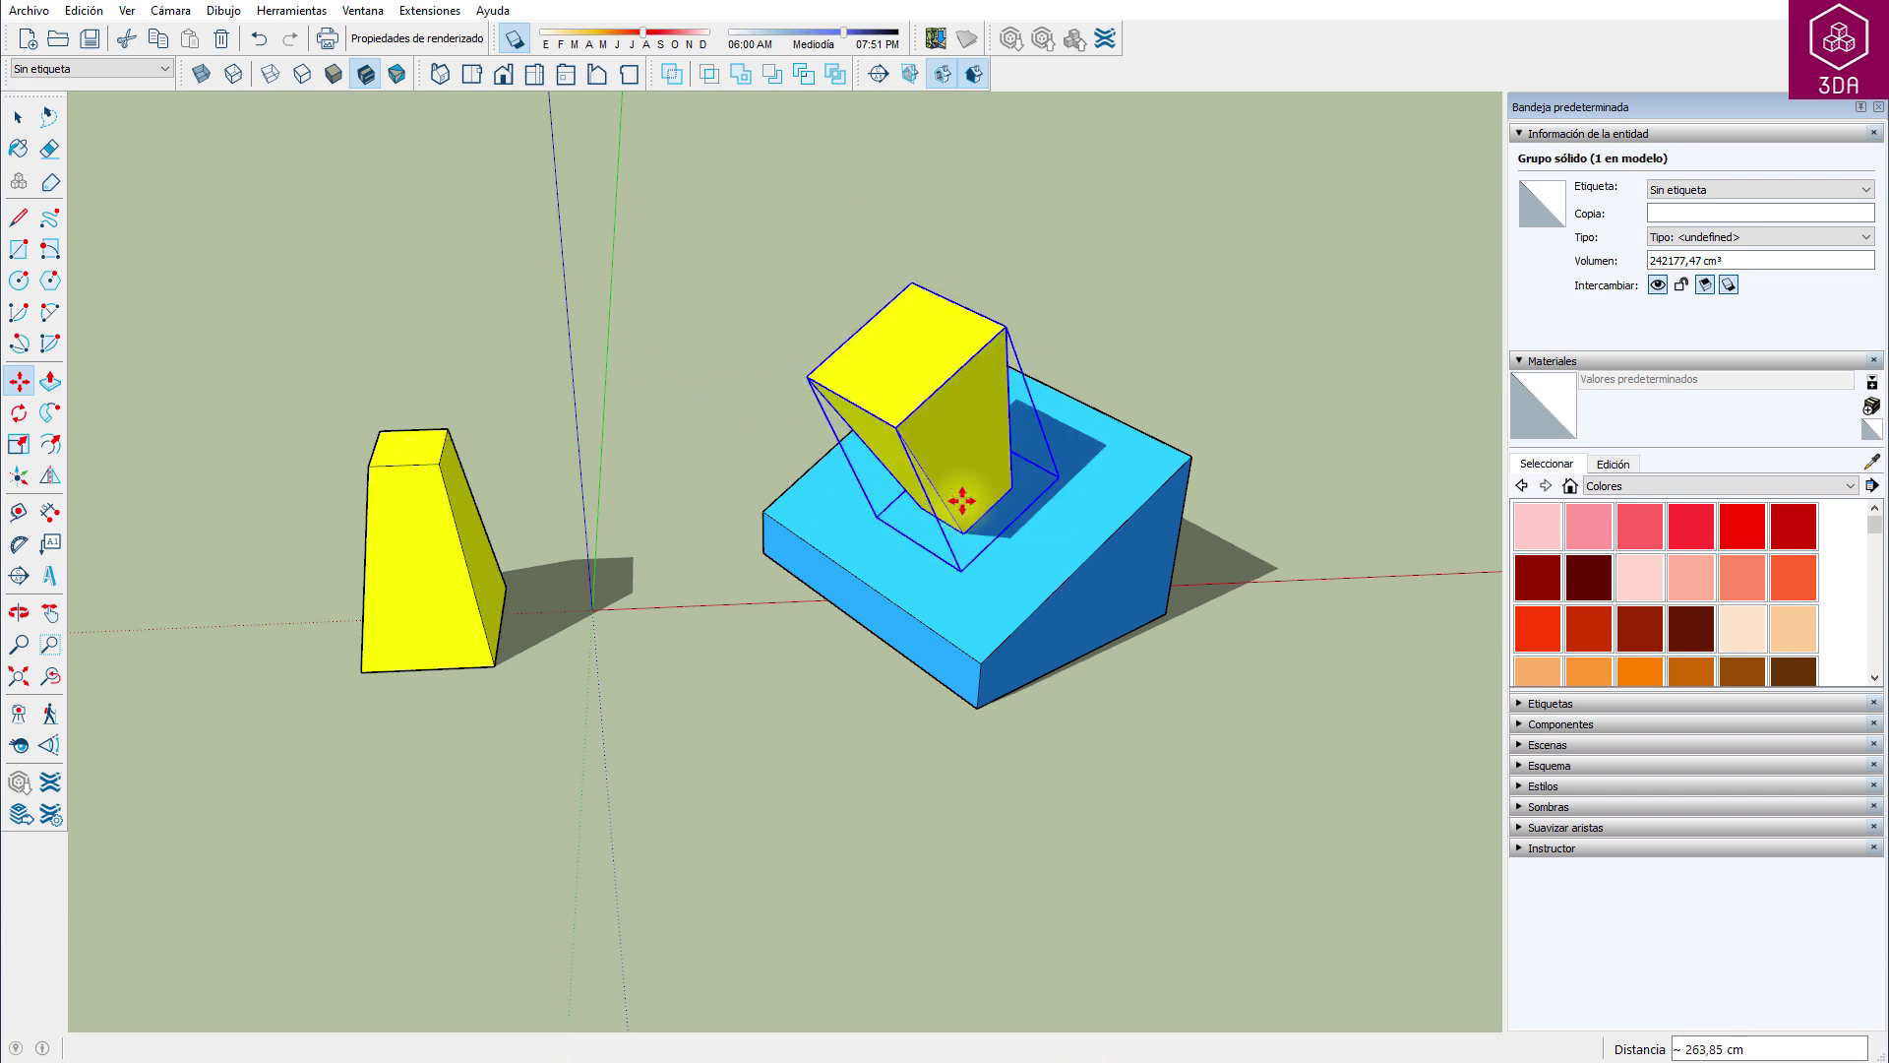
key(space)
click(1217, 374)
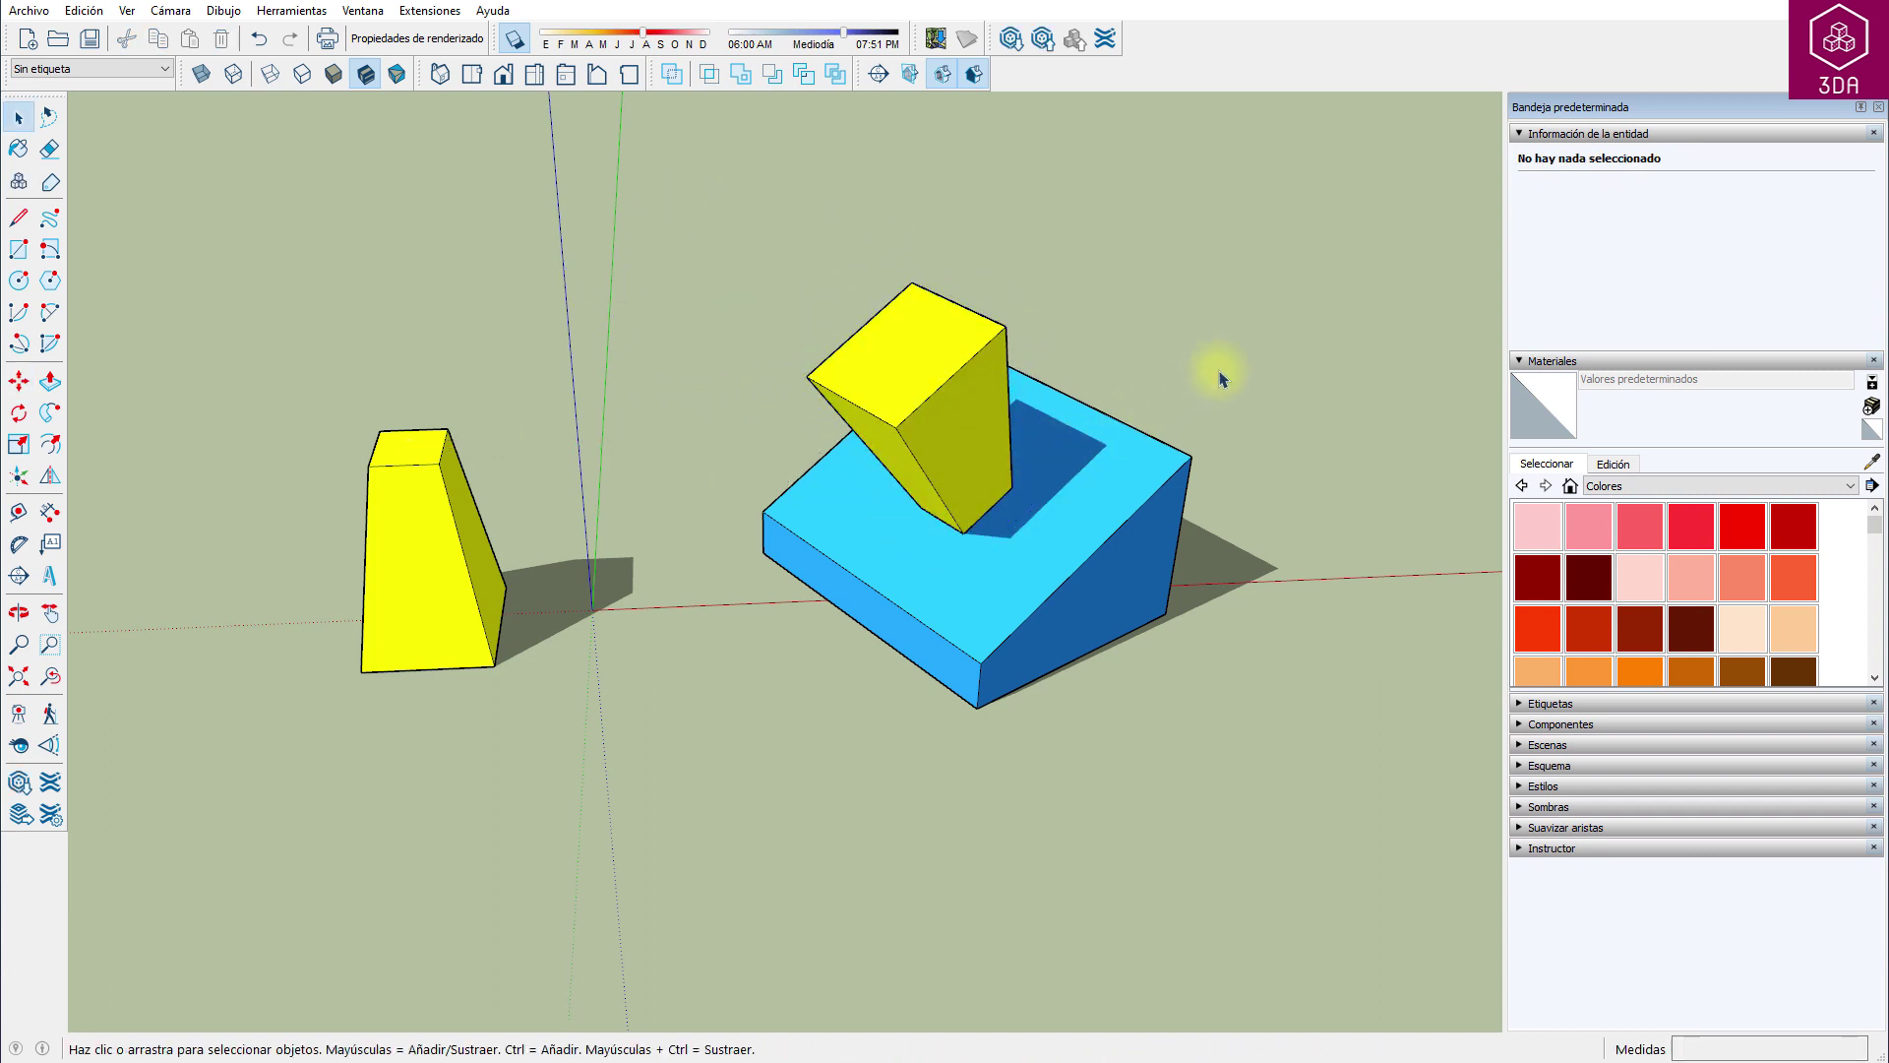
Step: Delete the tilted yellow copy and open the yellow block for editing
click(994, 344)
key(Delete)
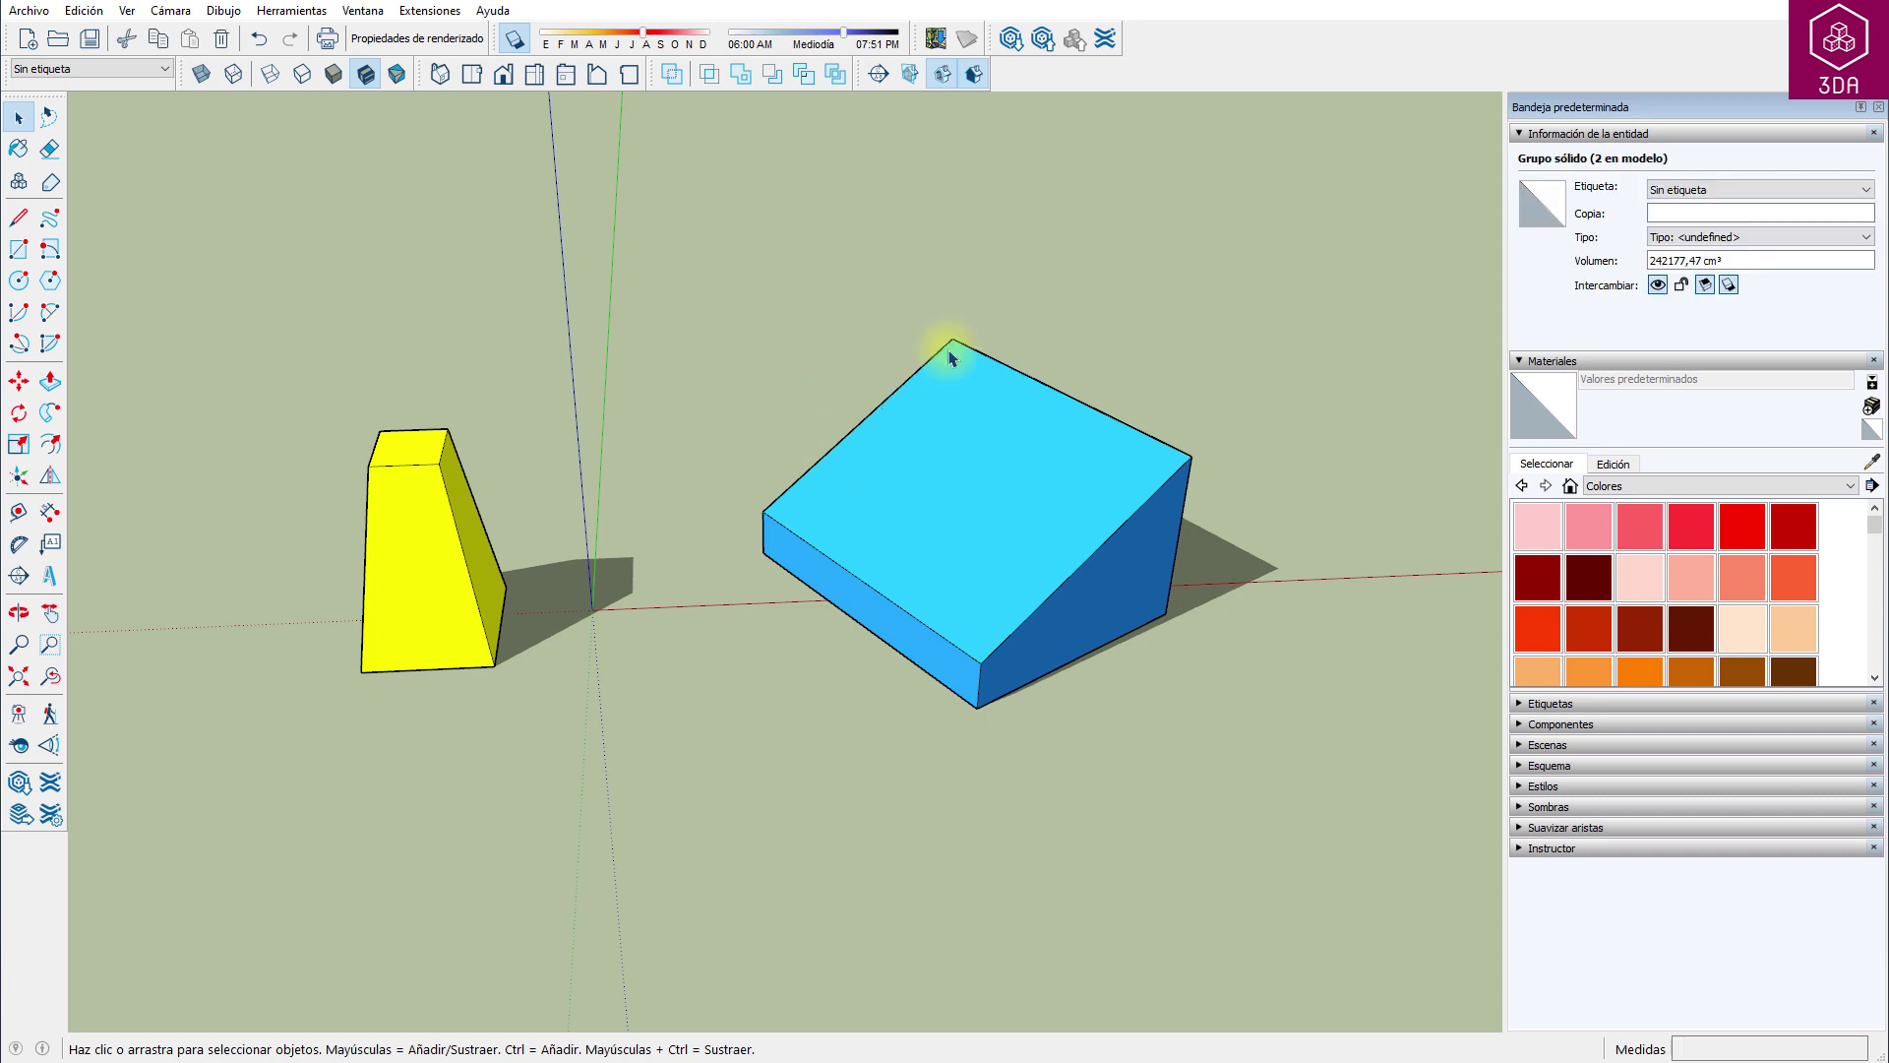
double_click(418, 454)
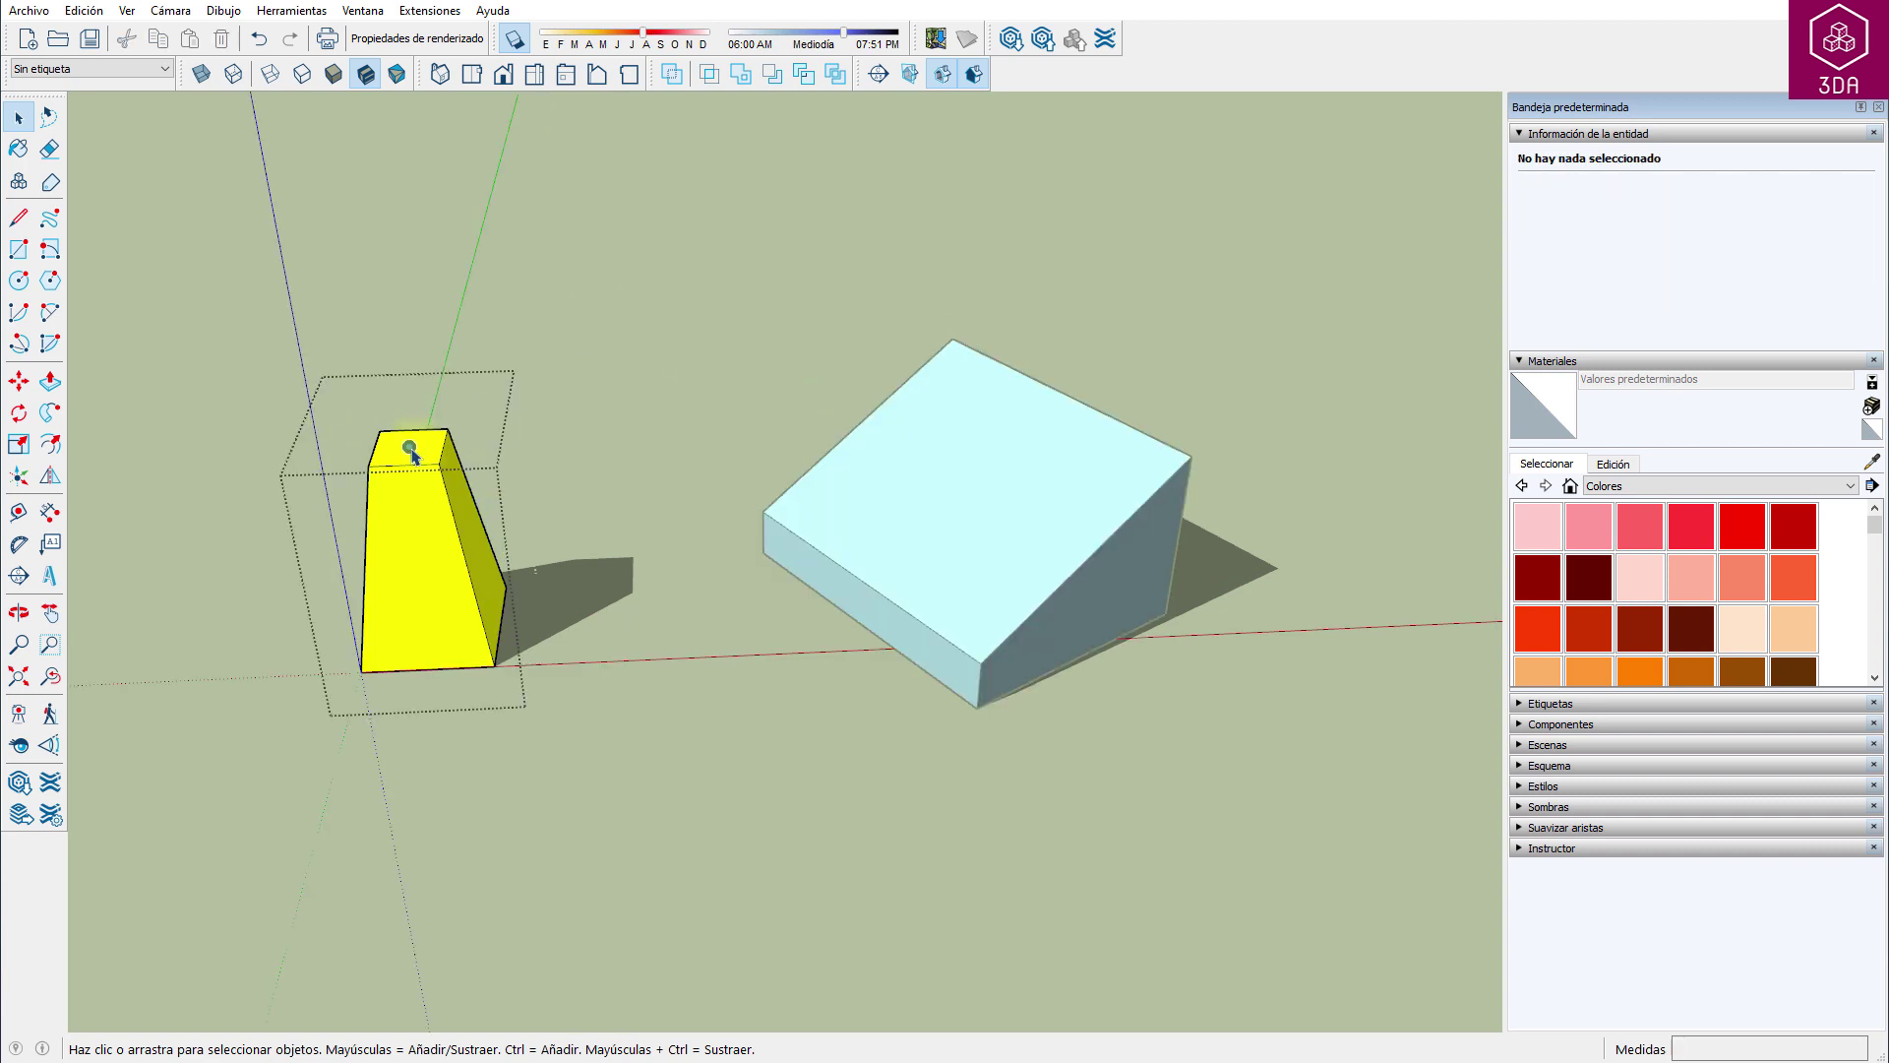
click(411, 454)
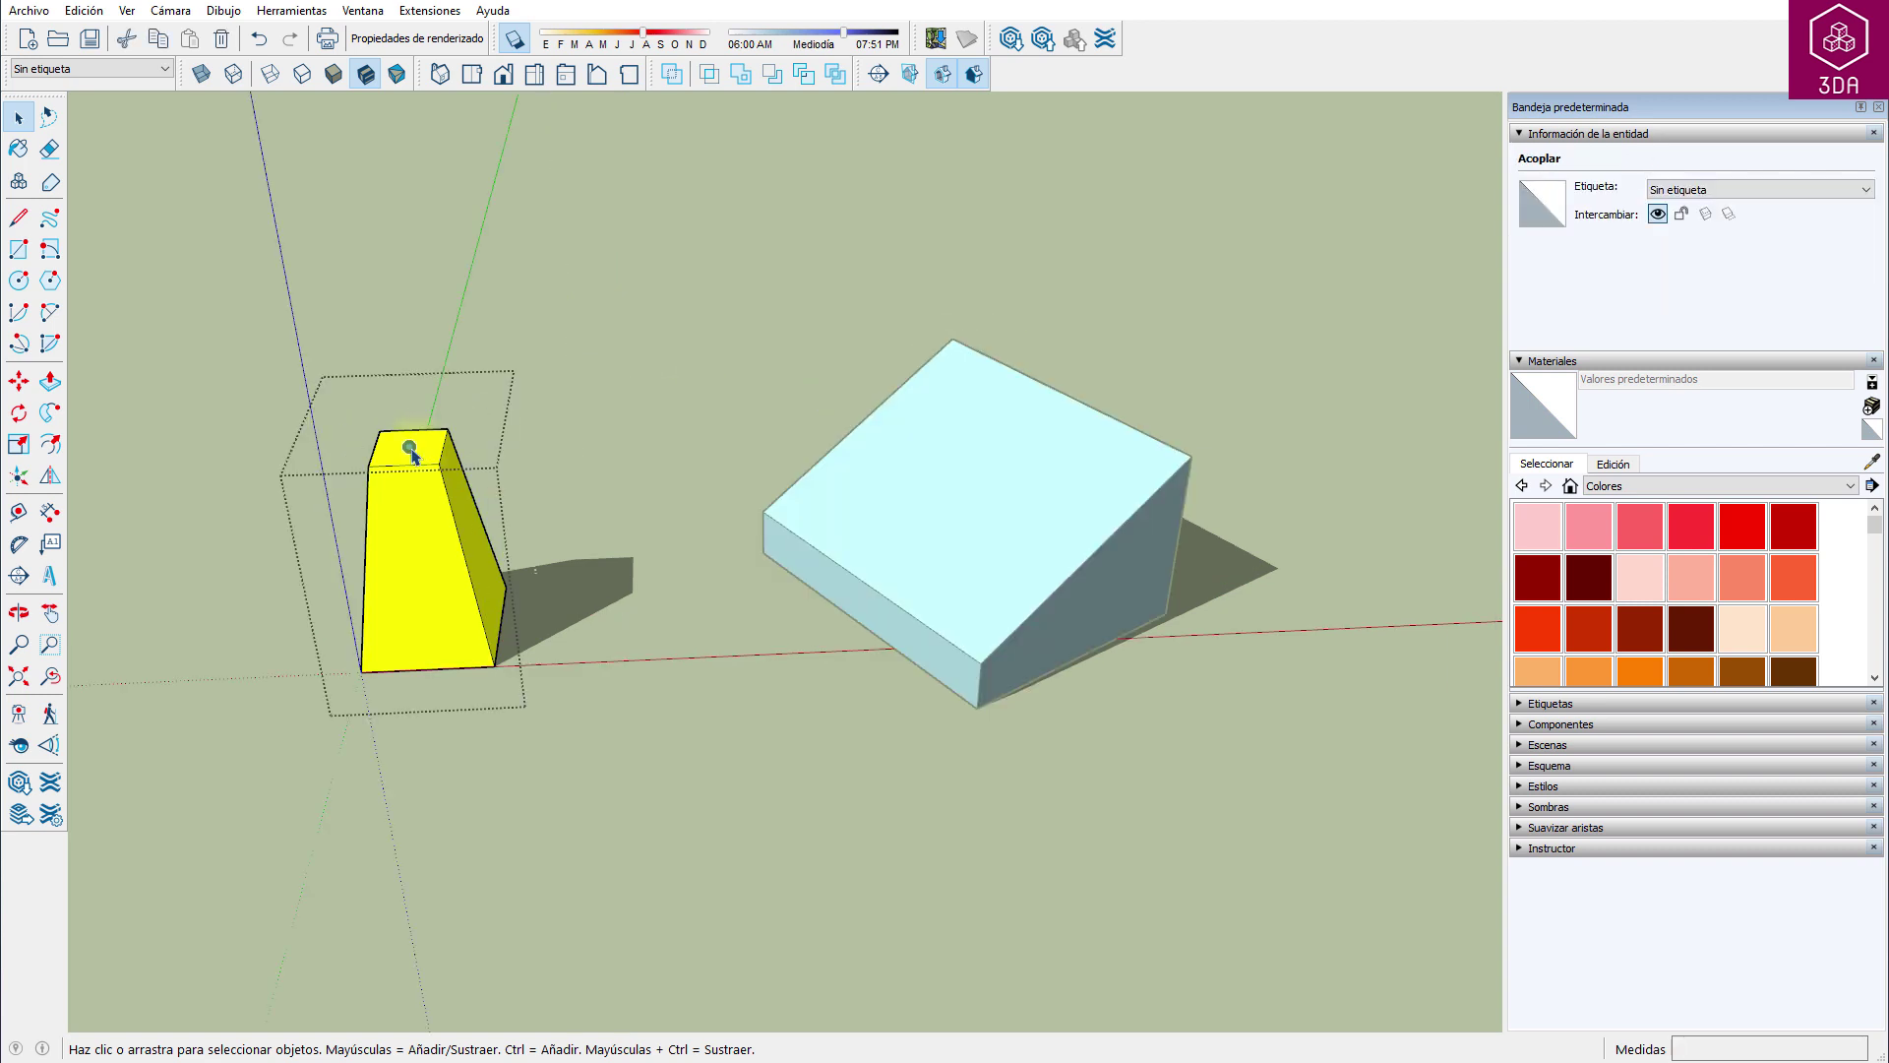
Step: Rotate the yellow block's existing top attachment point to a new orientation with Crear/Editar acoplamientos
right_click(411, 450)
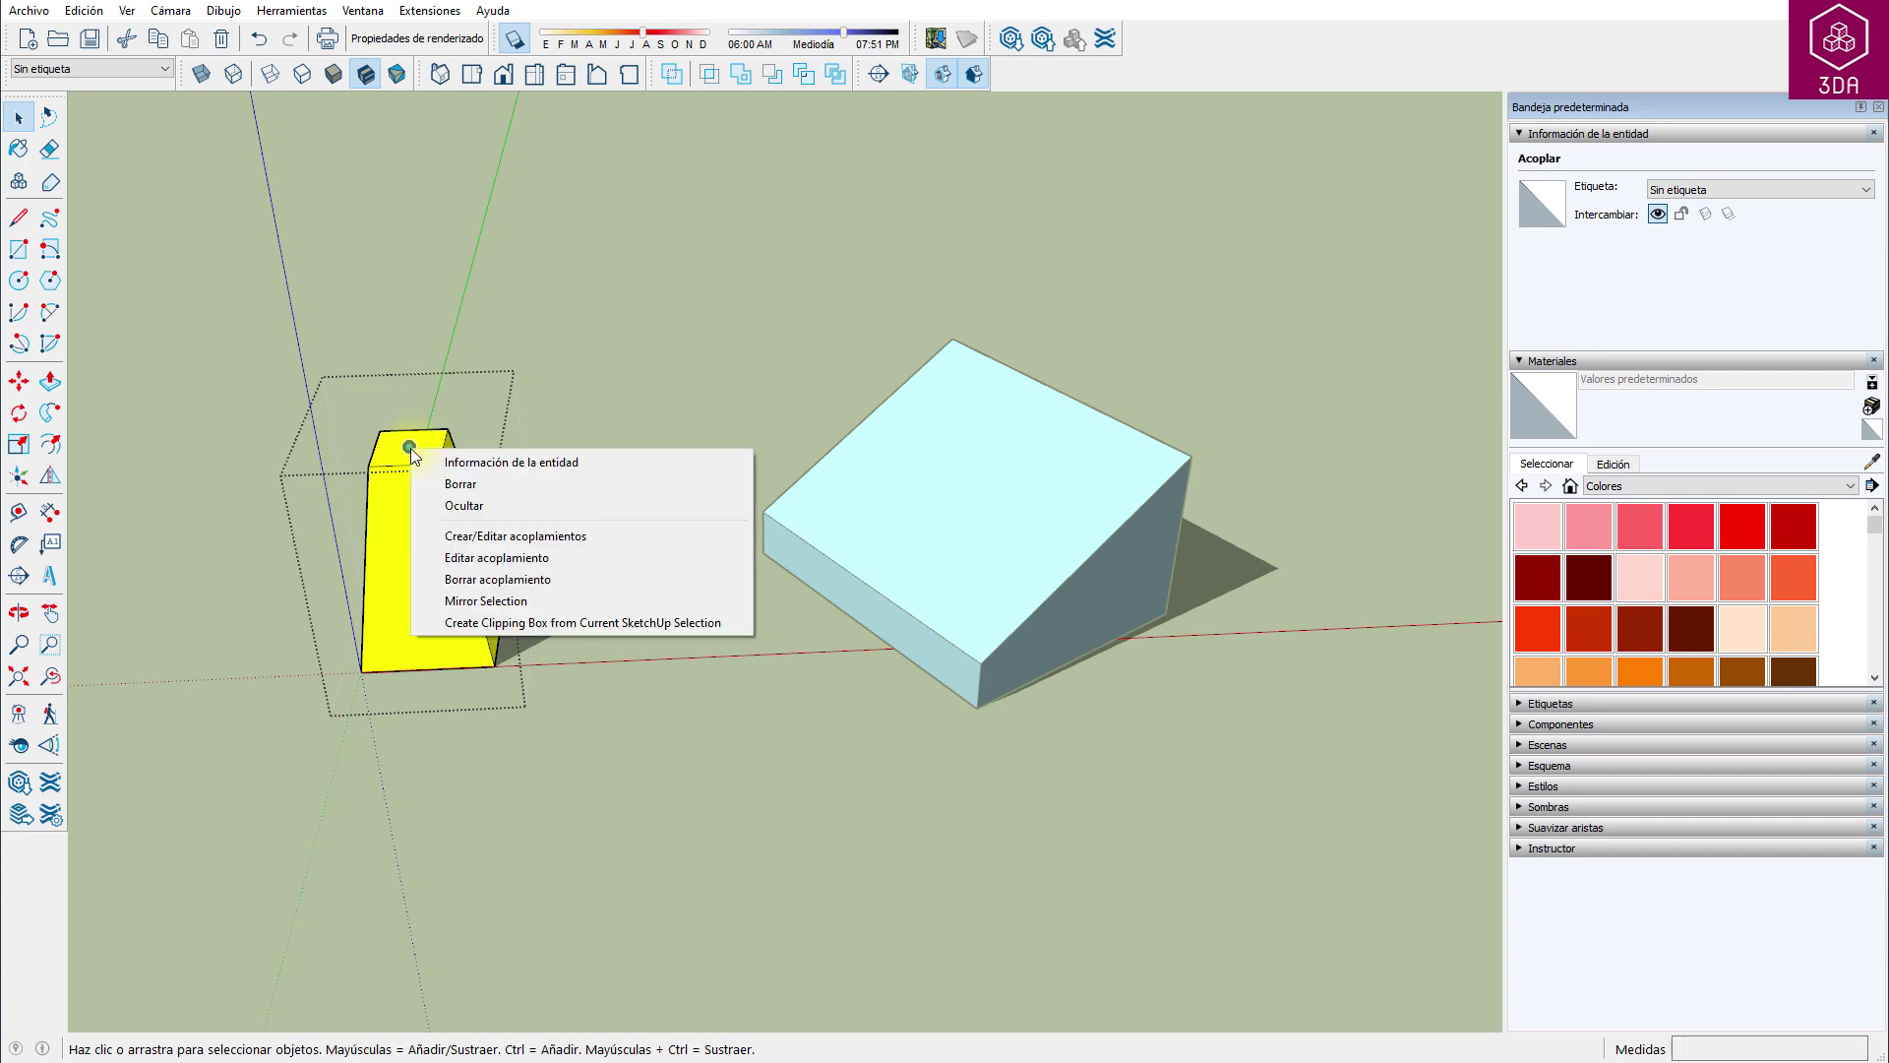
click(536, 545)
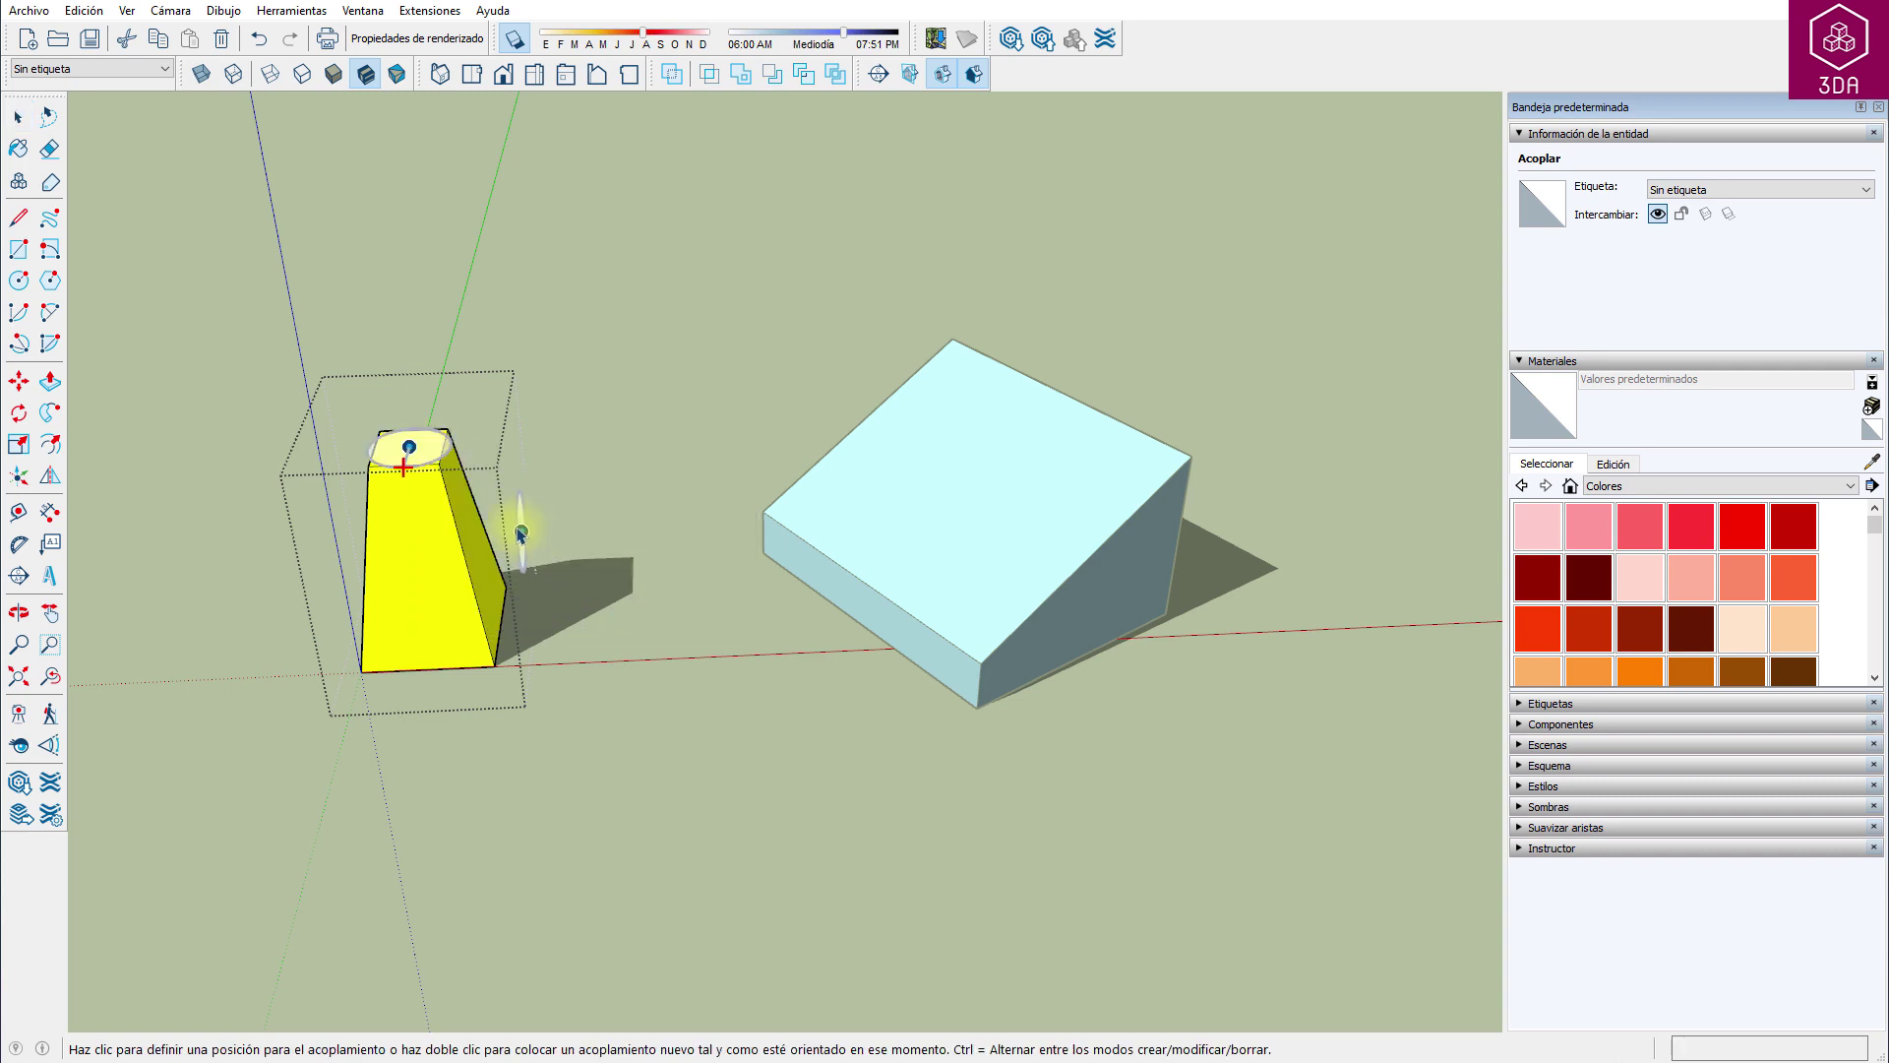
scroll(355, 432, up, 2)
scroll(314, 447, up, 2)
scroll(307, 450, up, 2)
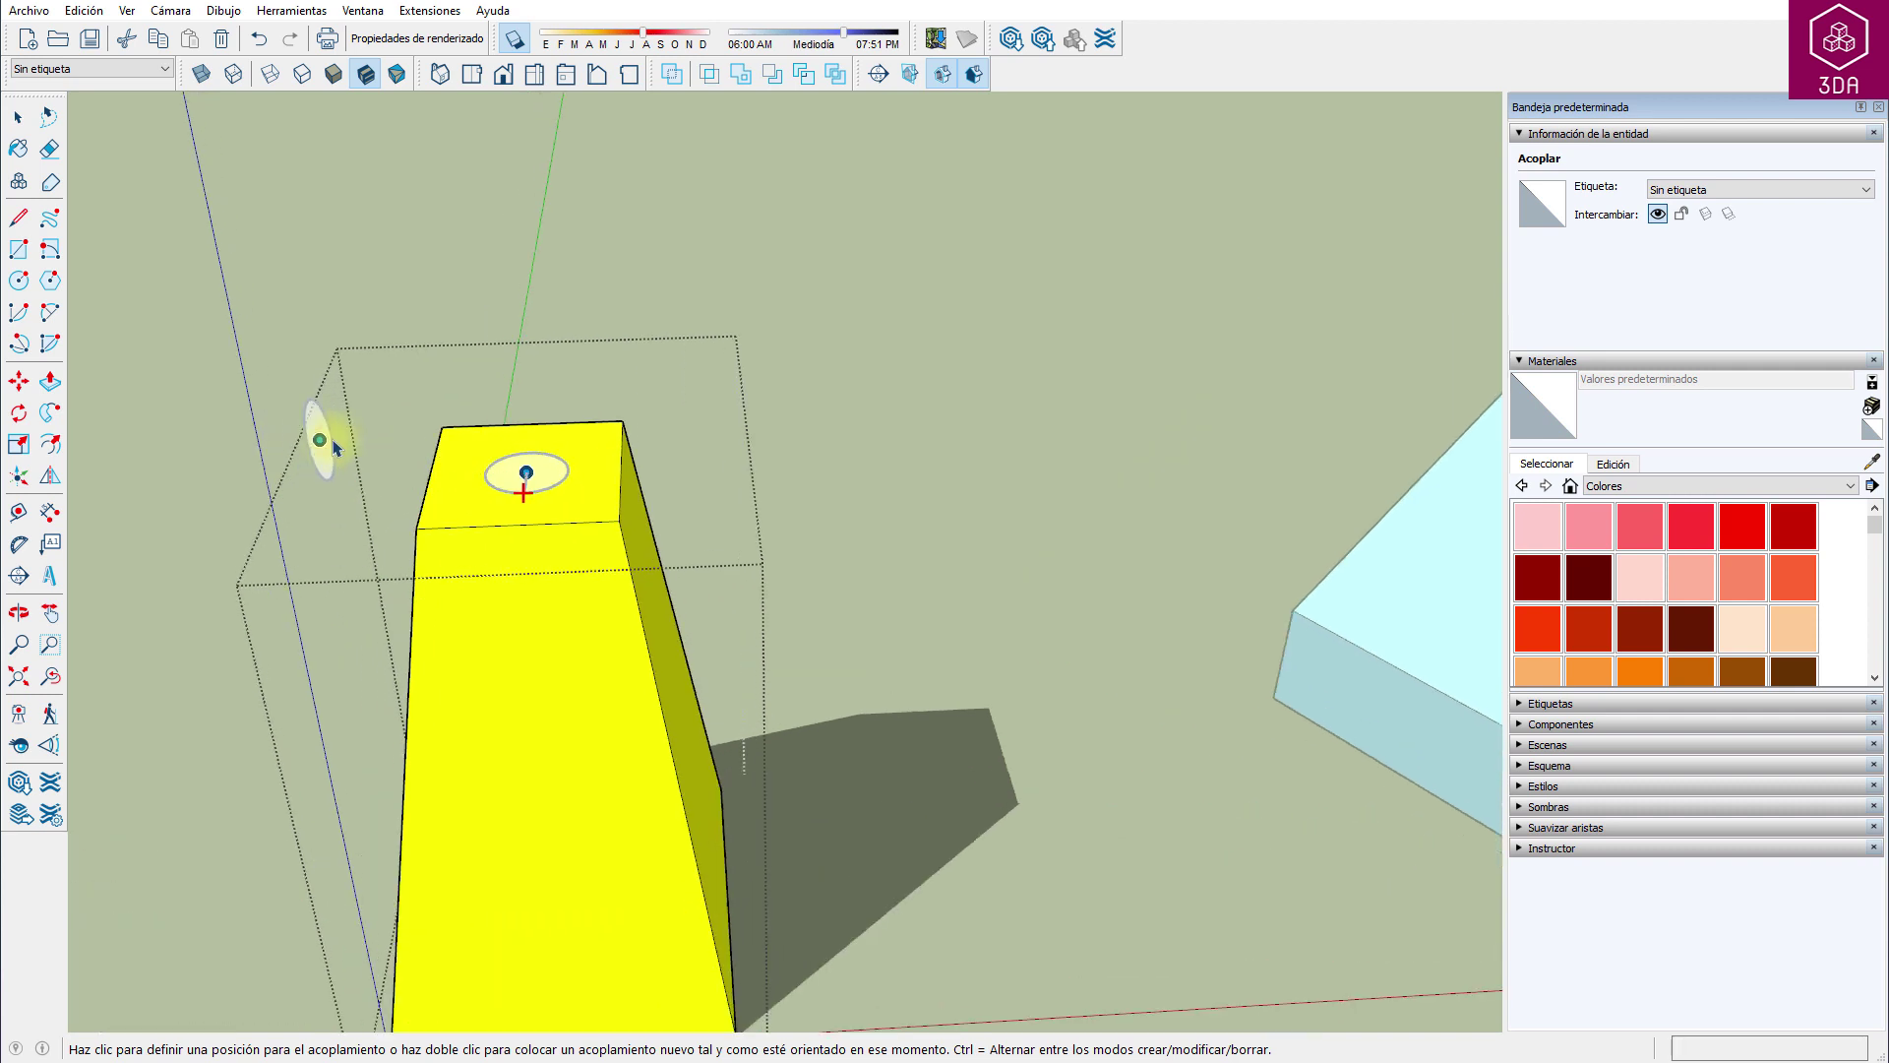
scroll(315, 448, up, 2)
key(ctrl)
click(578, 483)
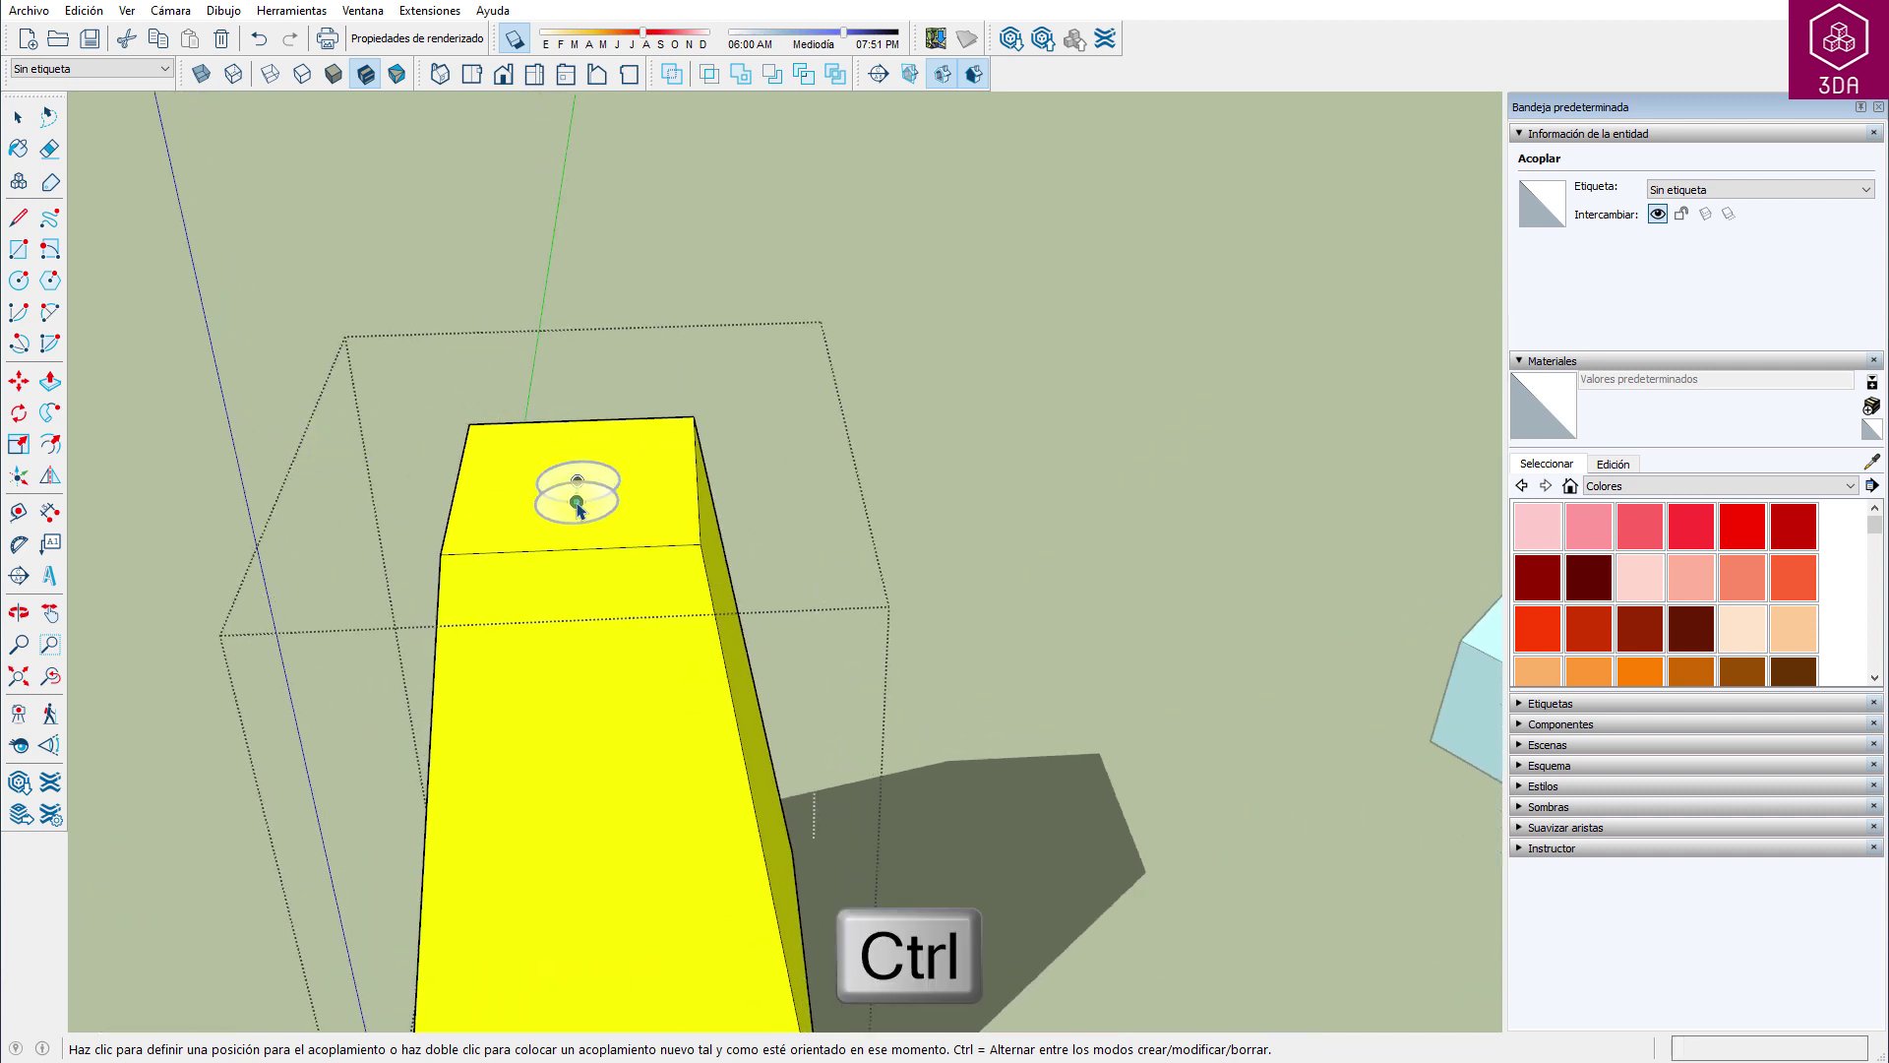
click(577, 483)
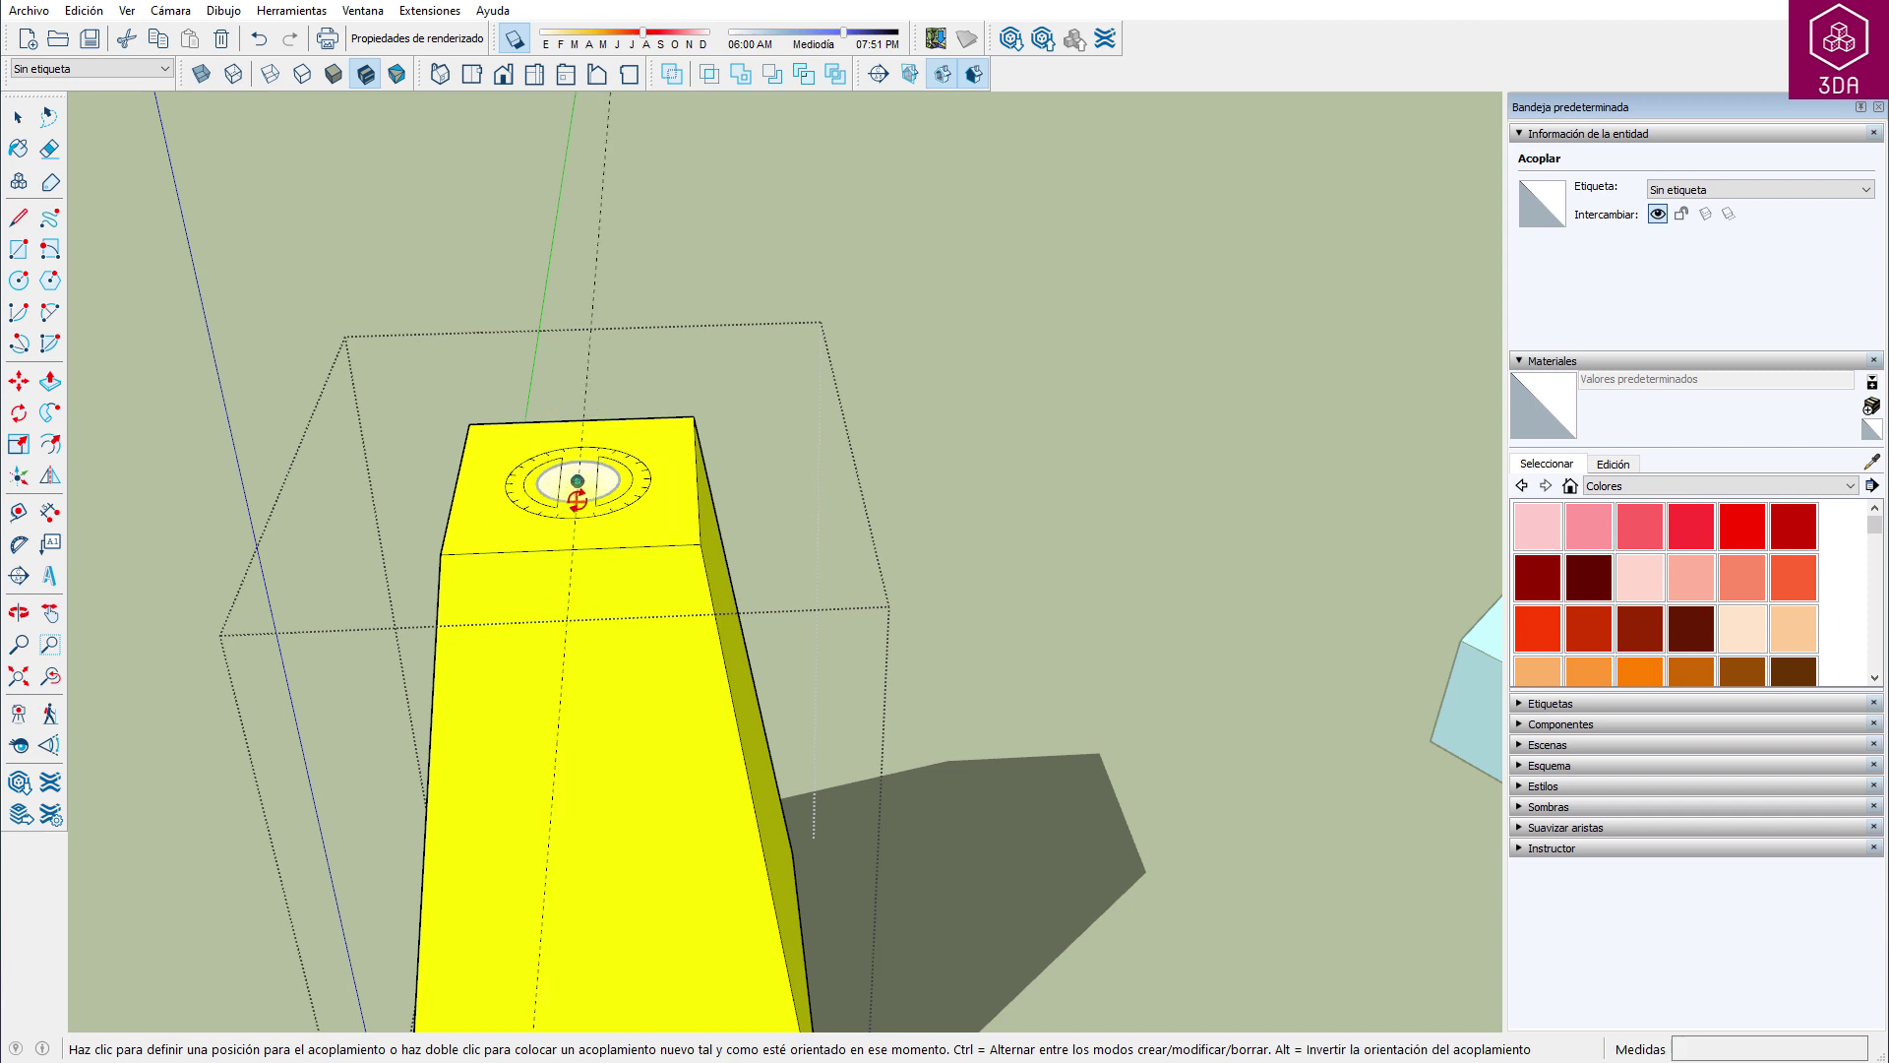
click(578, 499)
click(526, 509)
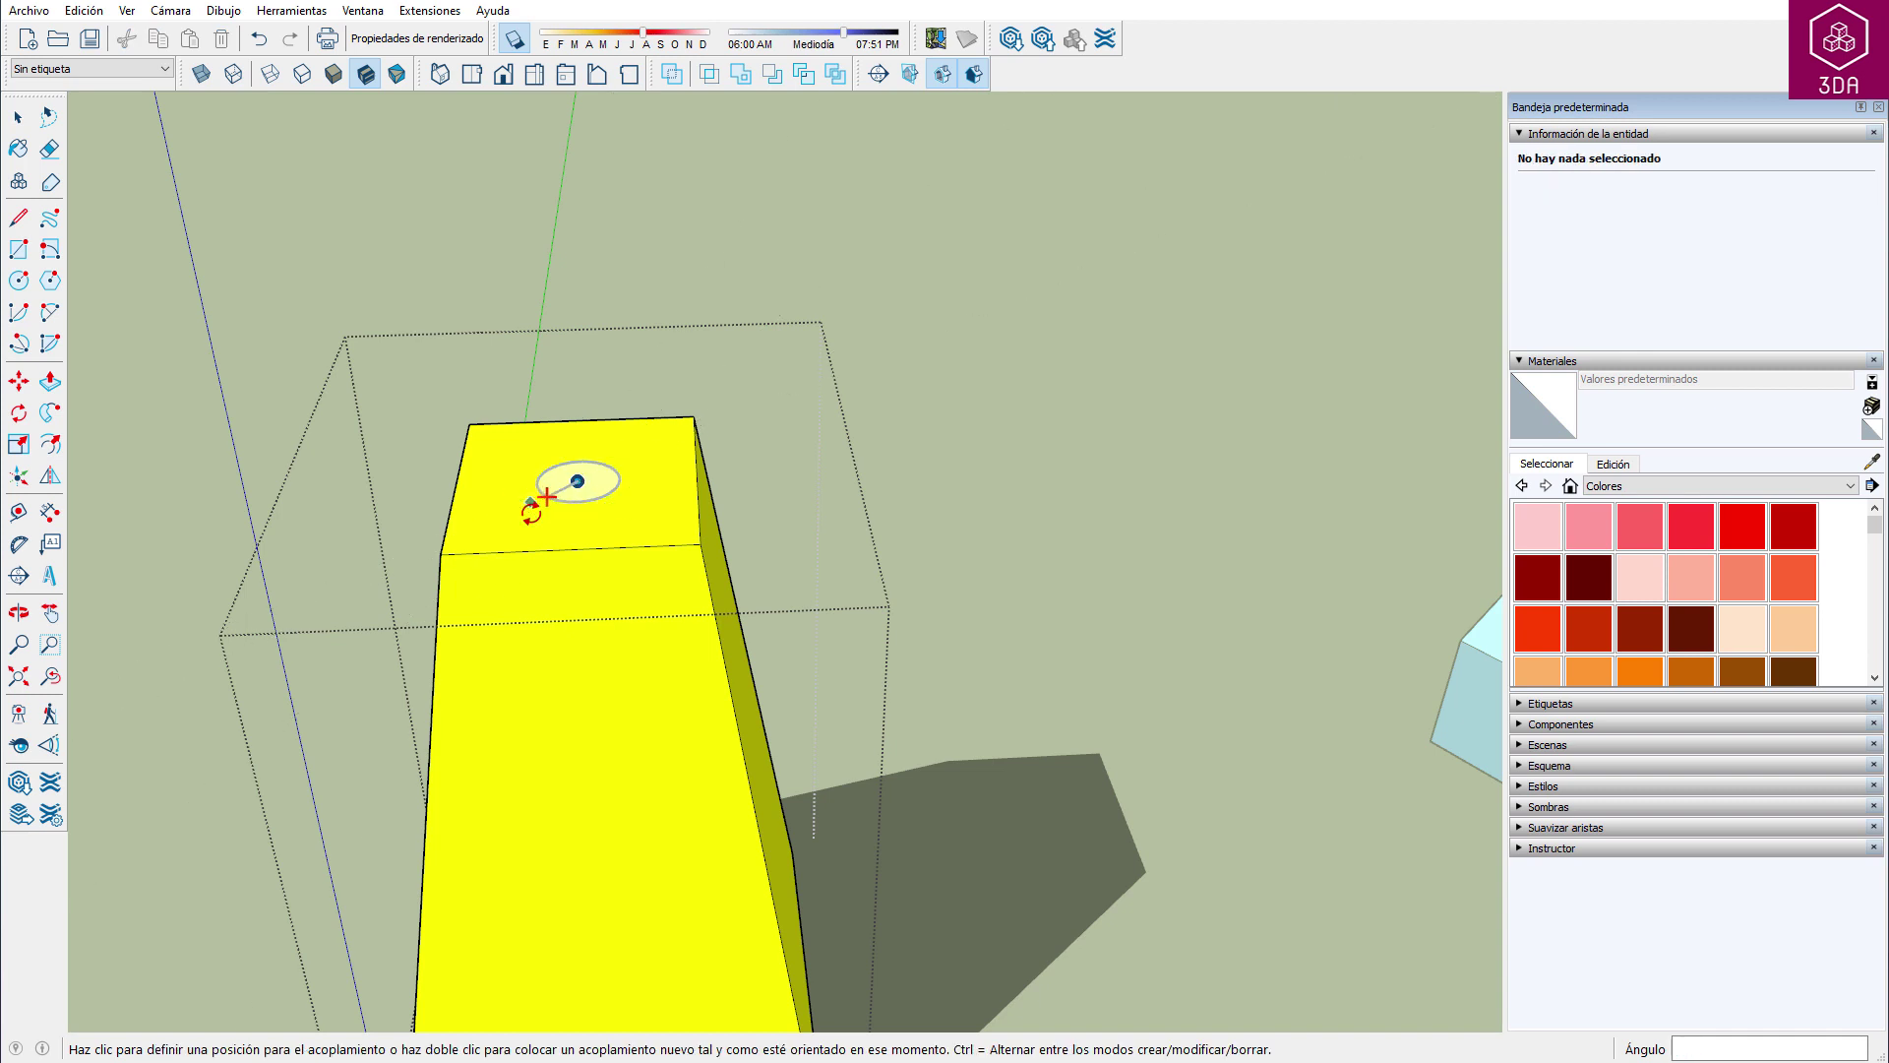
key(space)
Step: Move the yellow block onto the blue box's attachment point
mouse_move(617, 245)
middle_down()
mouse_move(611, 127)
mouse_move(388, 312)
mouse_move(784, 394)
mouse_move(725, 312)
mouse_move(551, 414)
middle_up()
click(351, 422)
key(m)
click(363, 444)
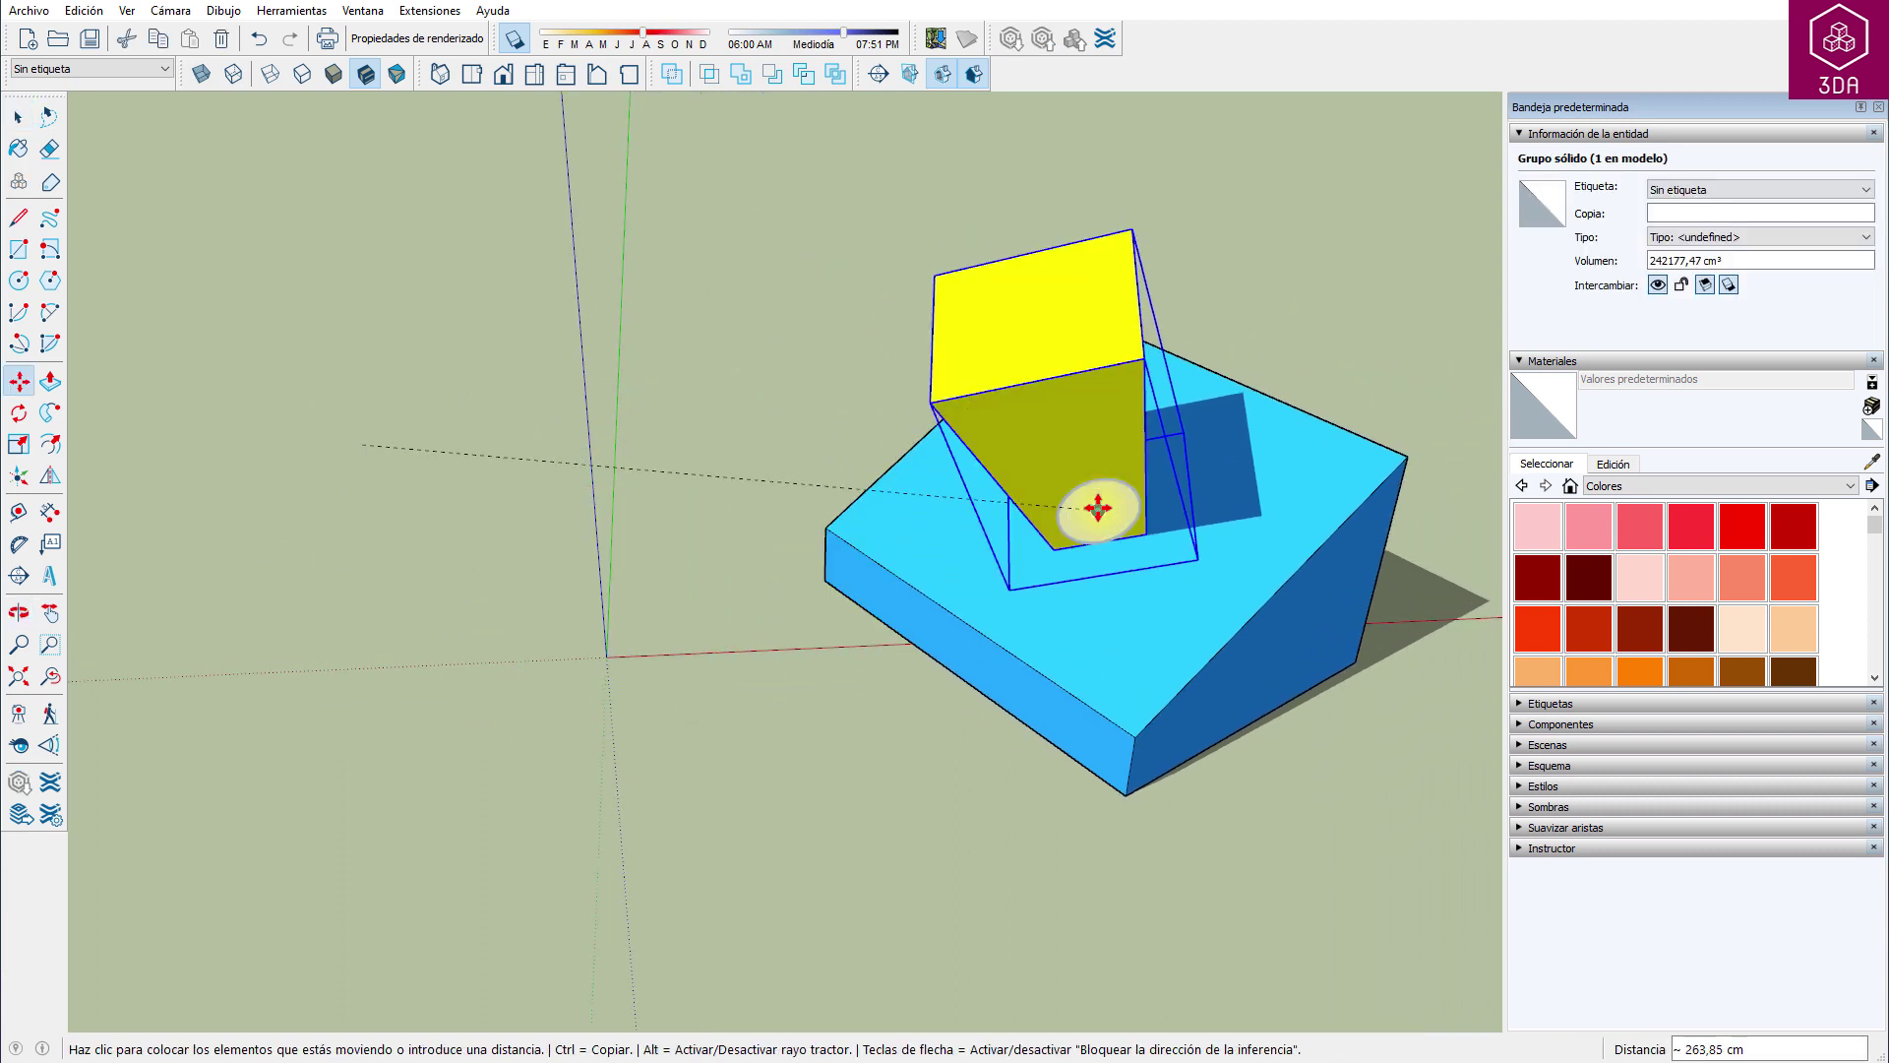
click(1102, 504)
key(space)
click(1227, 305)
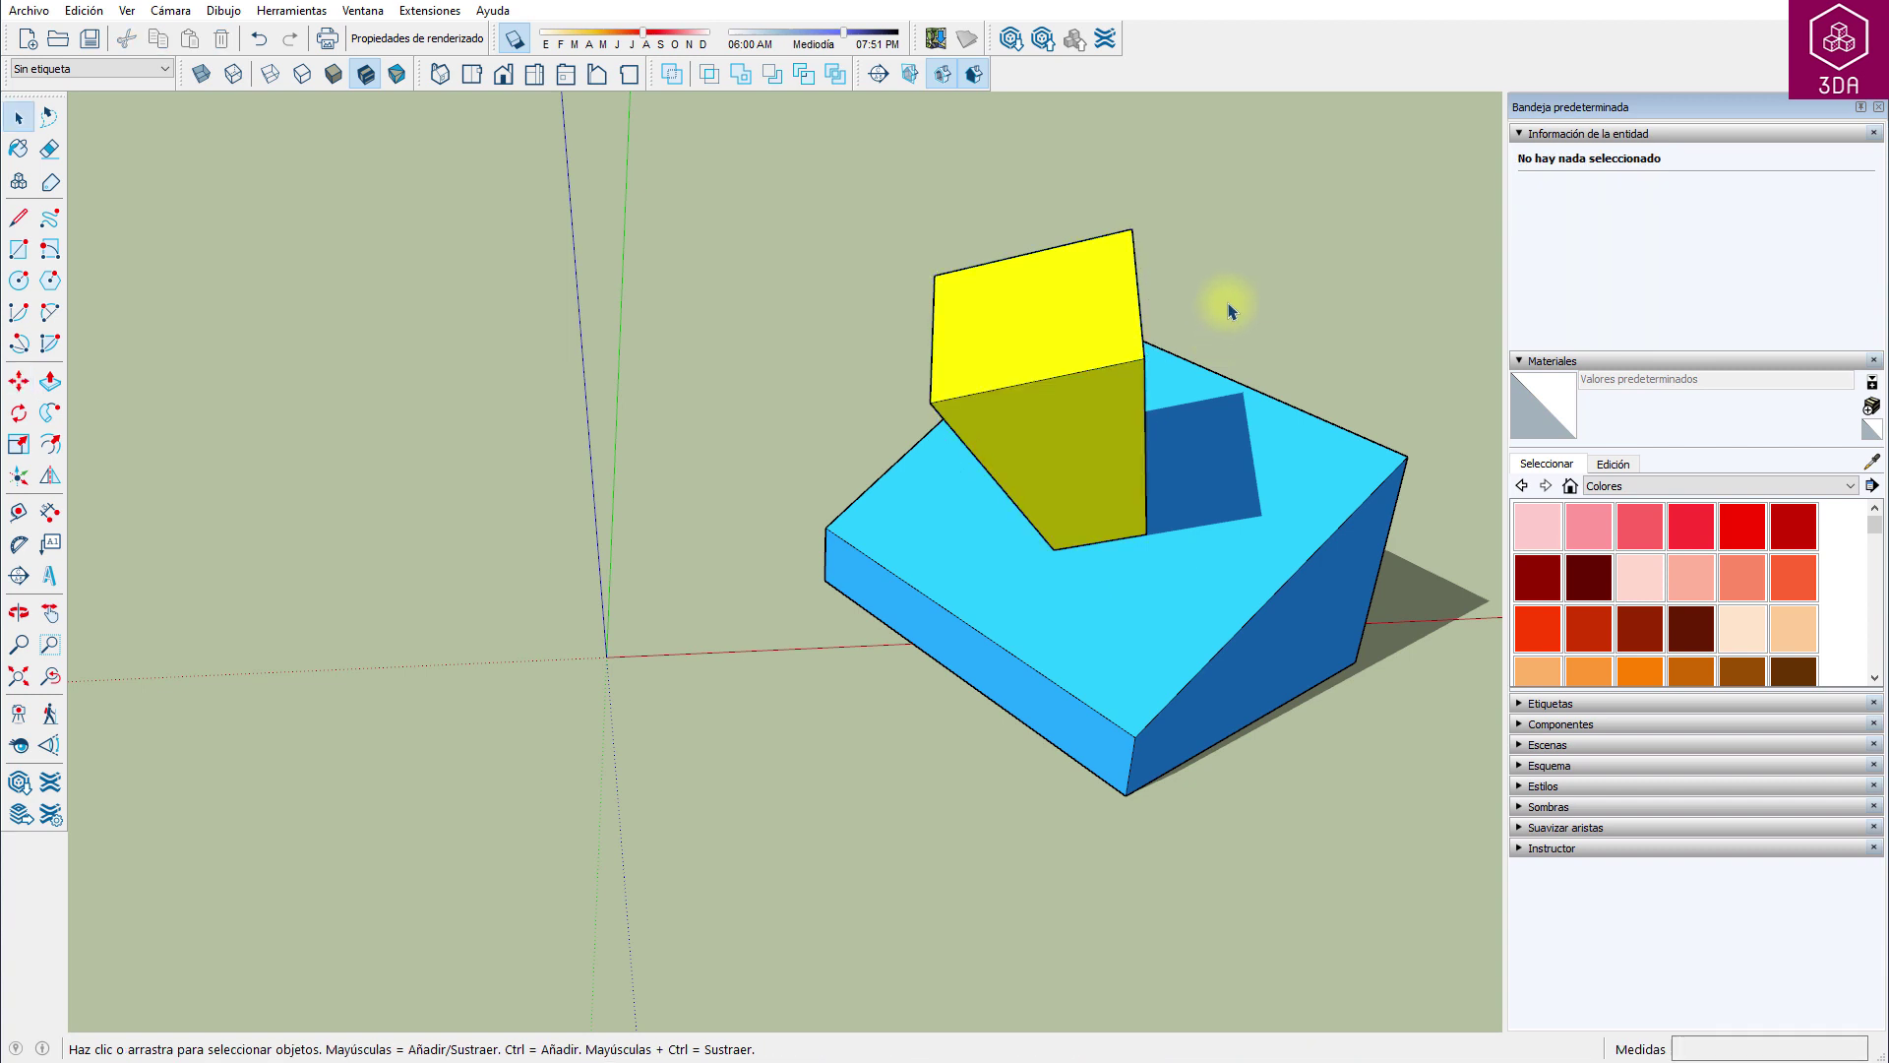
Step: Undo that placement and open the yellow group, zooming in on its top
key(ctrl+z)
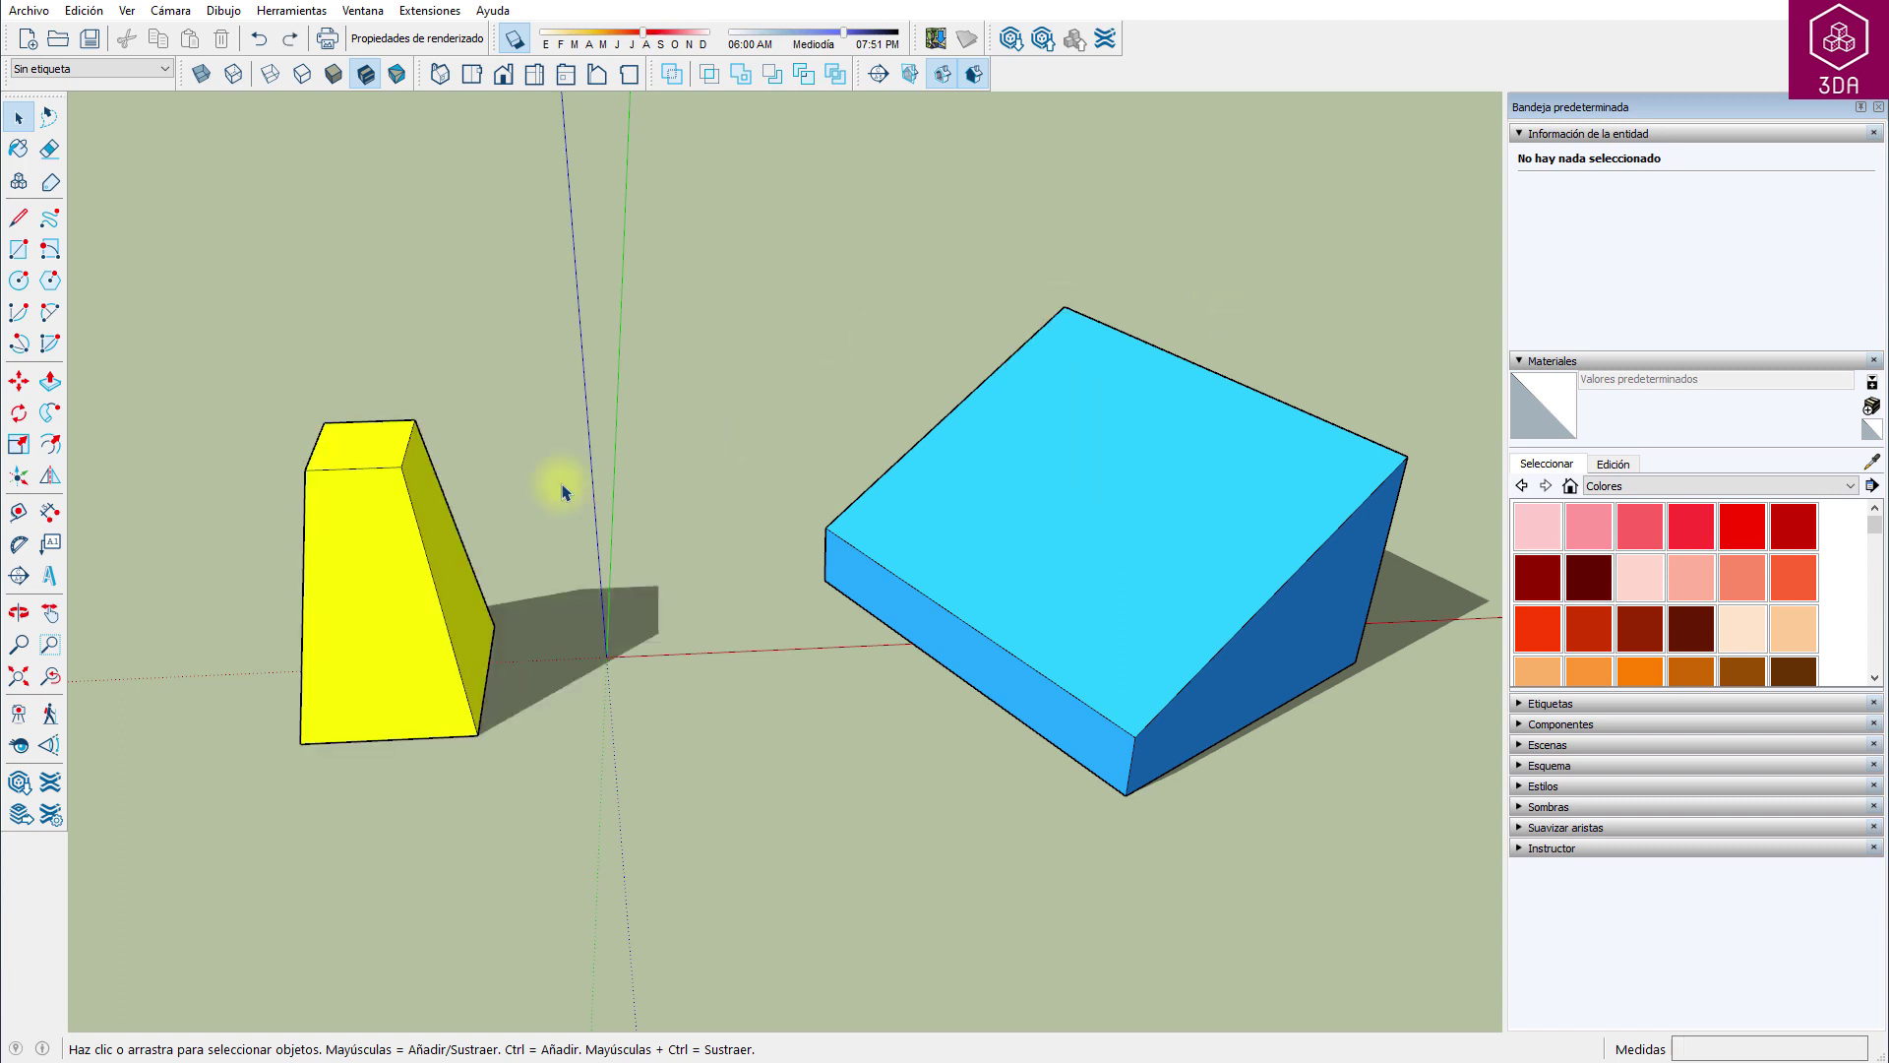
double_click(339, 458)
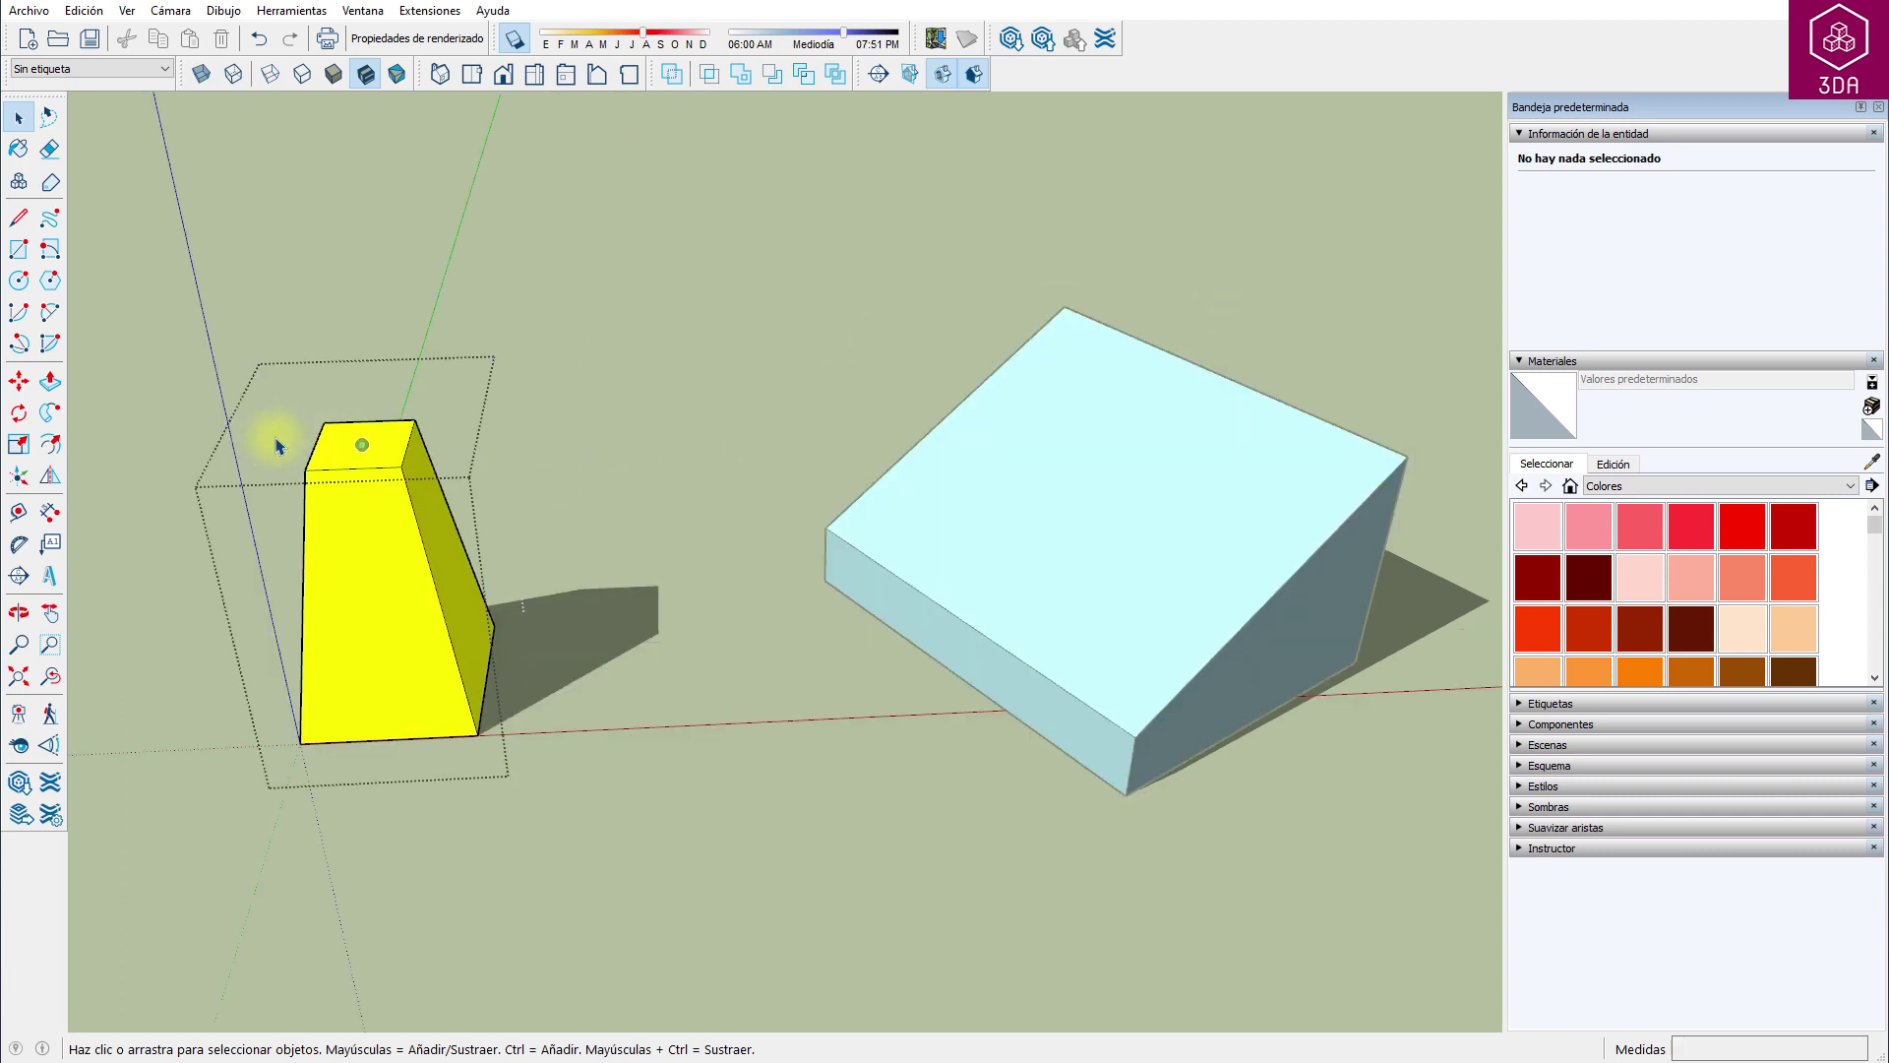
scroll(305, 446, up, 2)
scroll(305, 445, up, 1)
scroll(305, 446, up, 2)
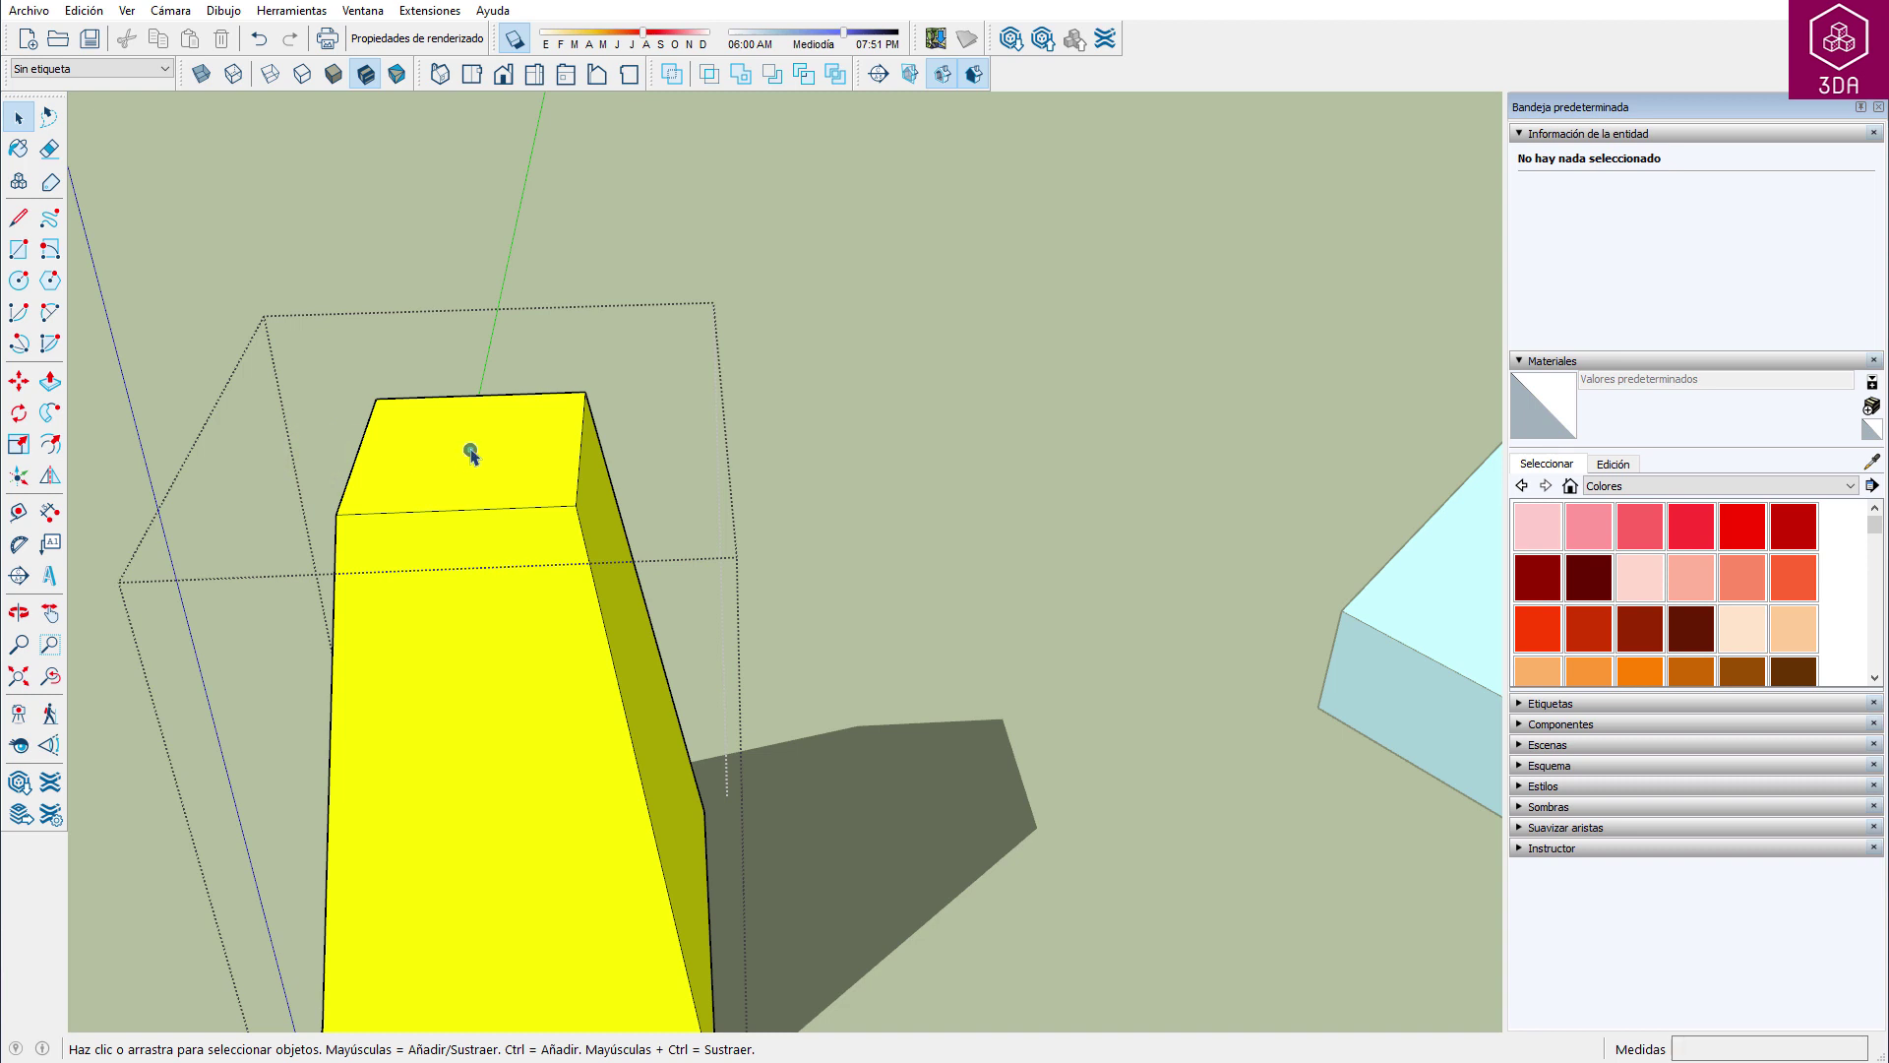
Step: Try the Flip tool on the top attachment point, then cancel and zoom out
click(471, 453)
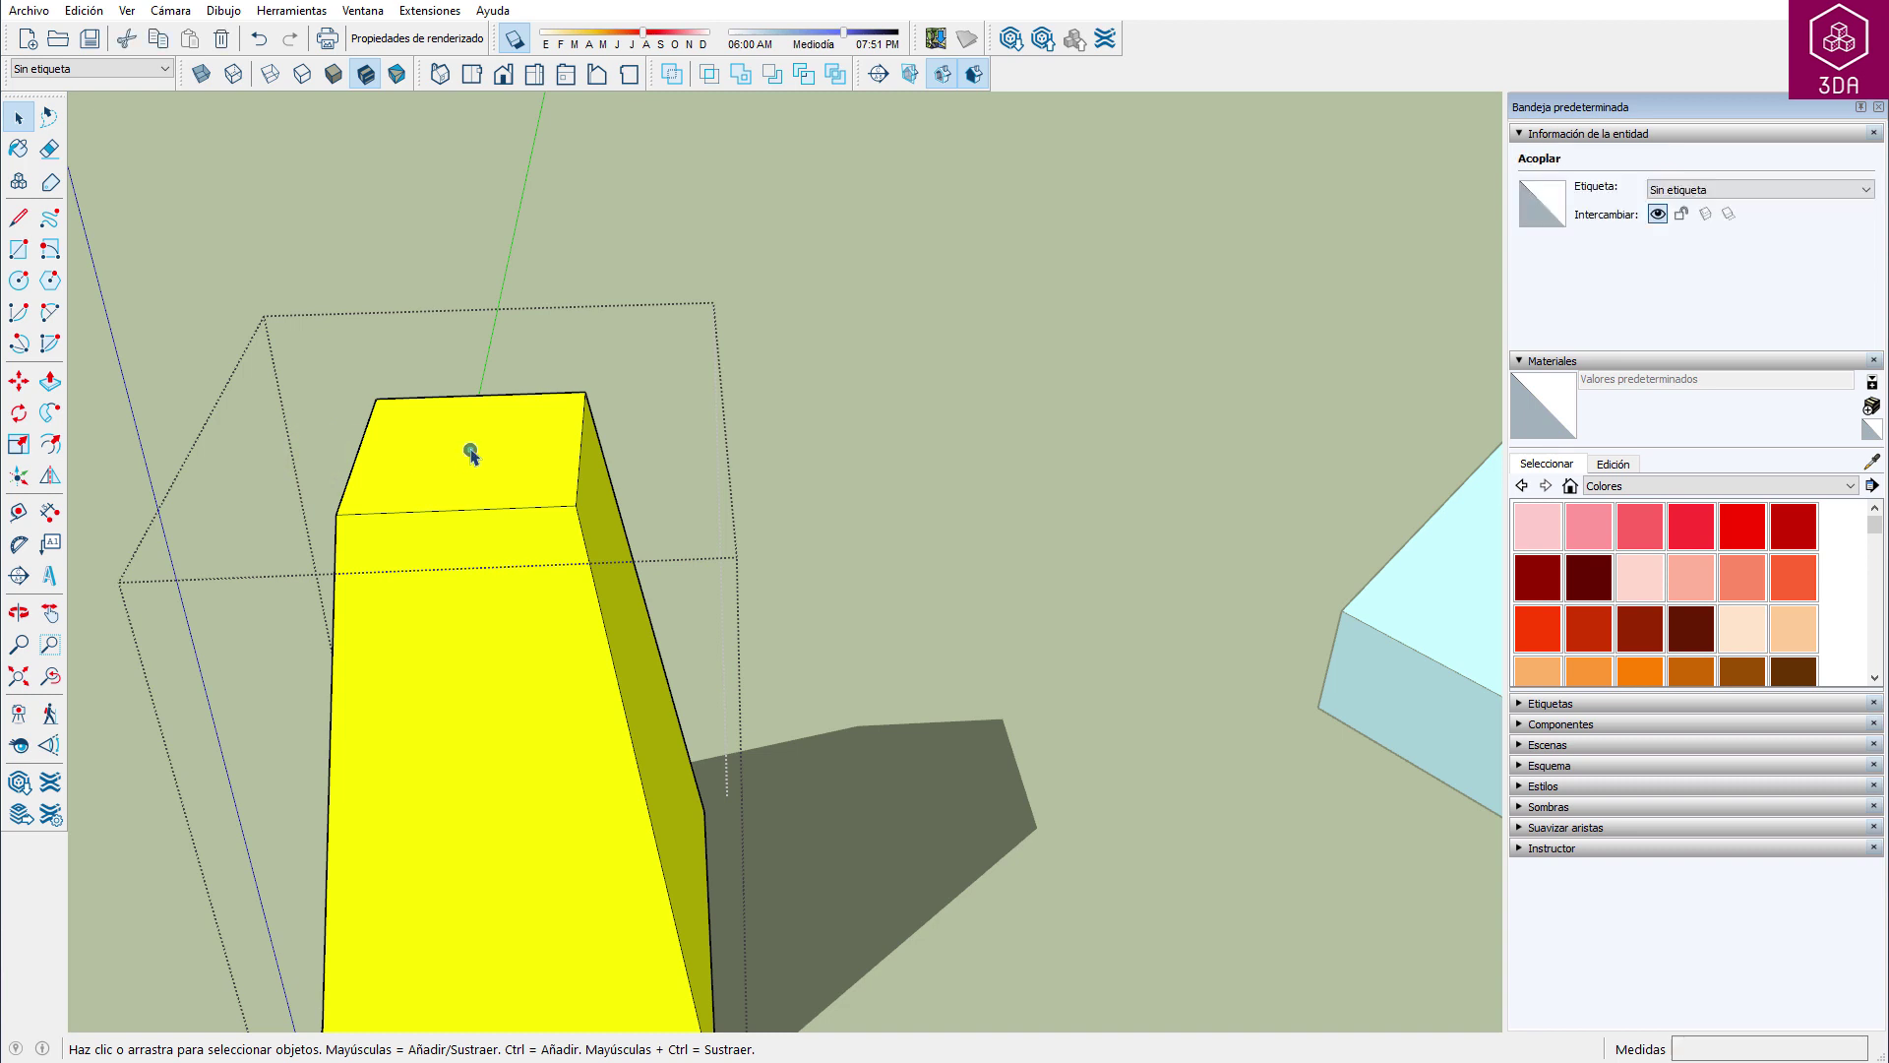
click(51, 479)
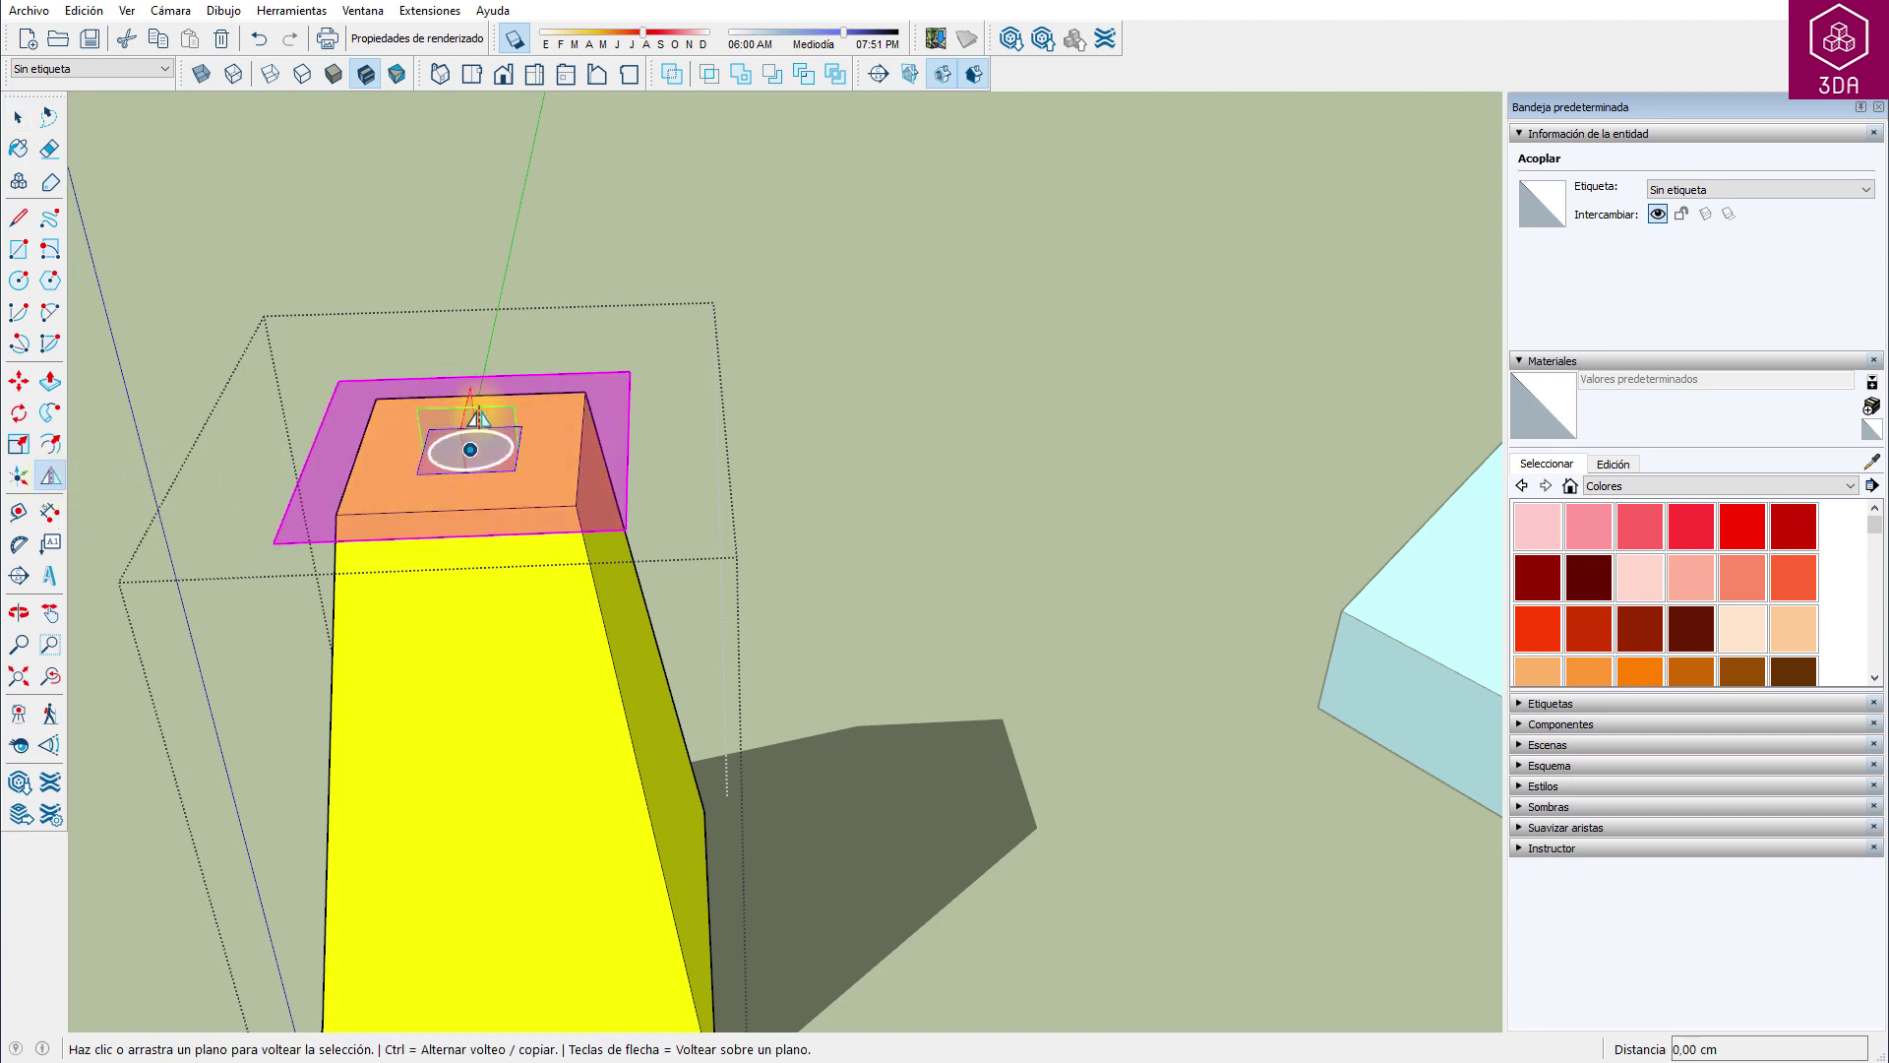
key(space)
scroll(612, 246, down, 2)
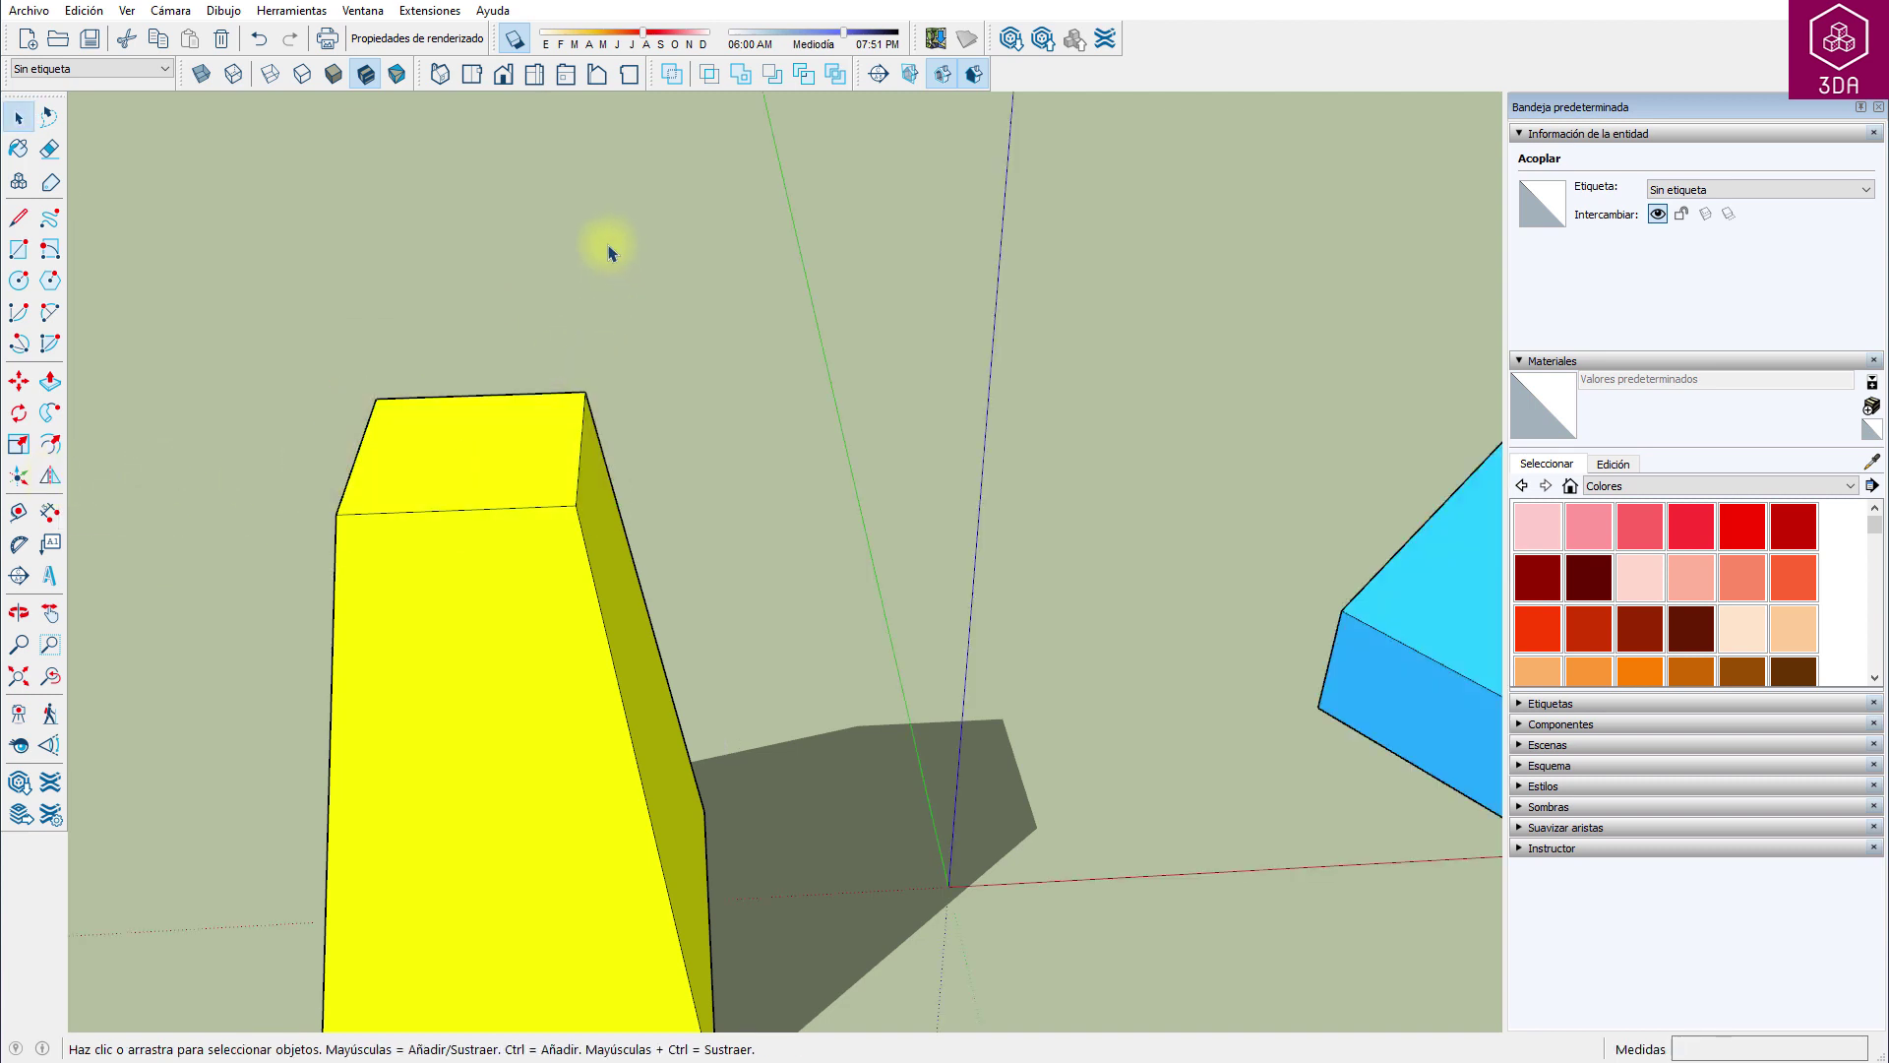
click(492, 285)
scroll(430, 317, down, 2)
scroll(325, 354, down, 2)
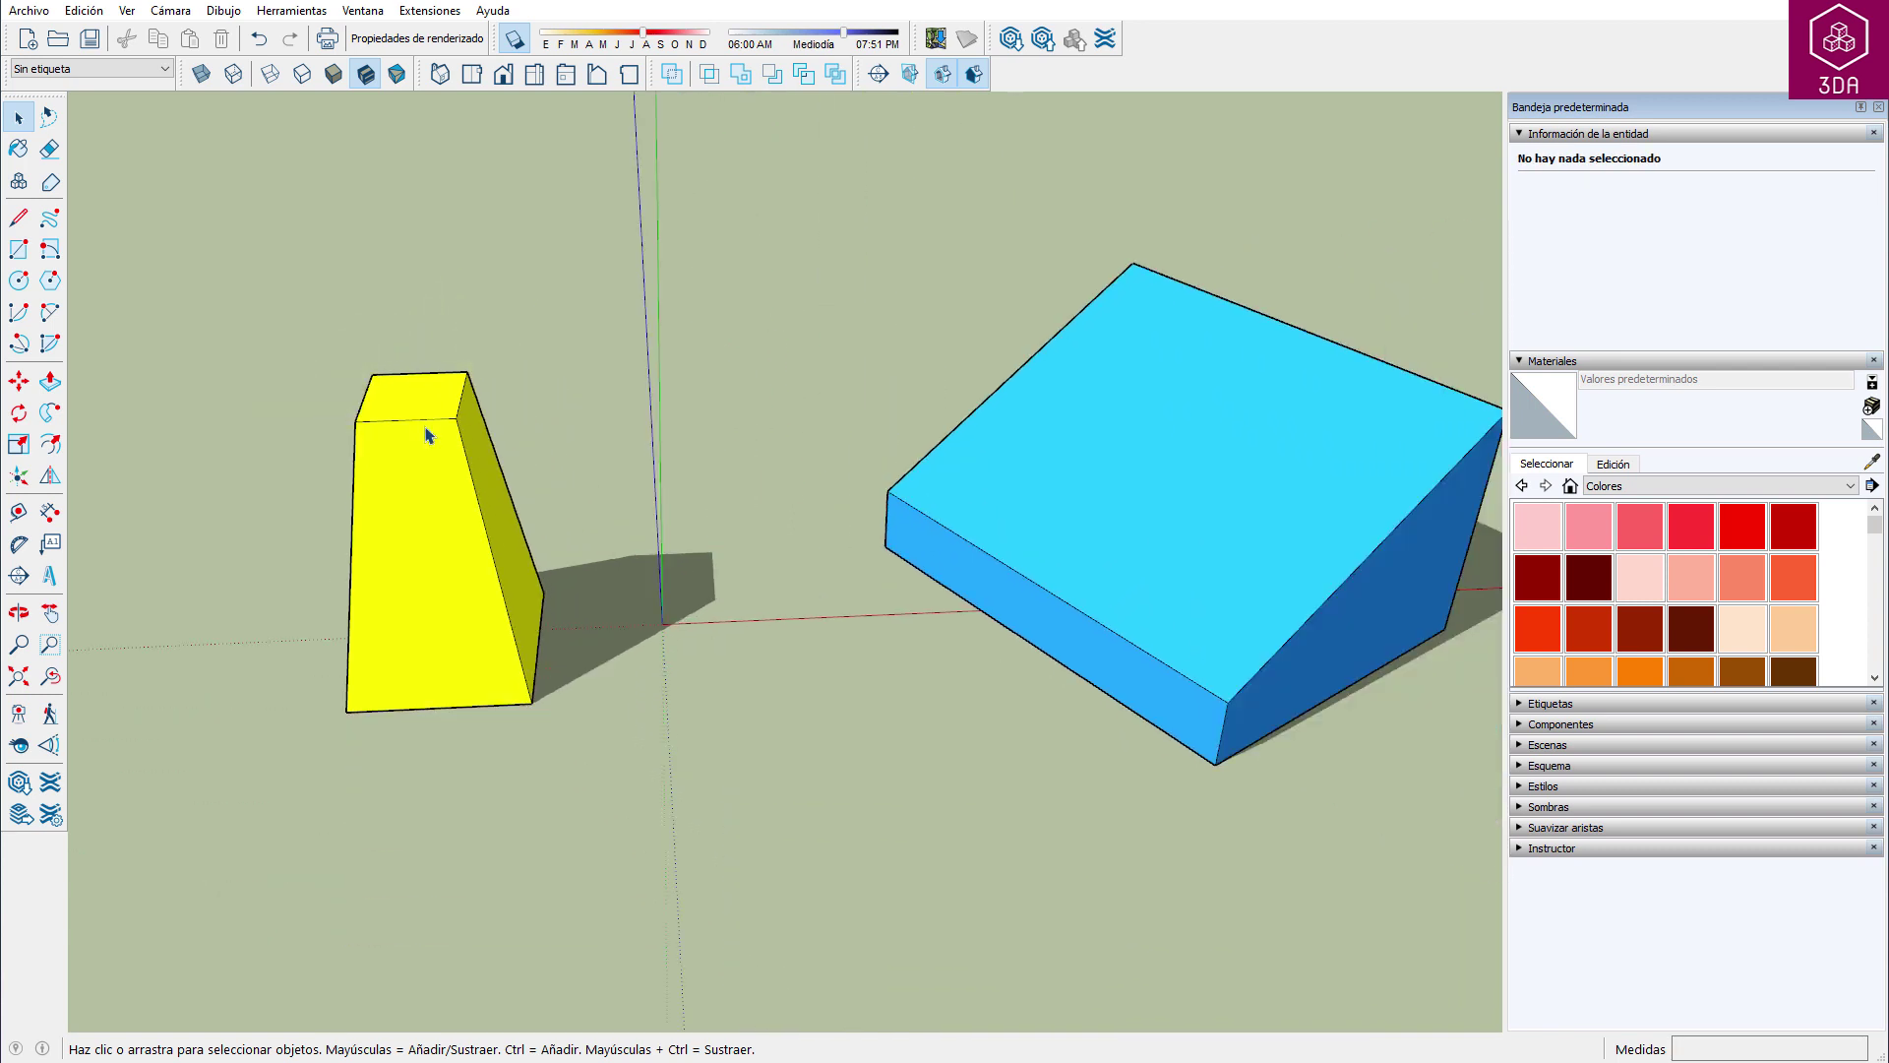
Step: Move the yellow solid down into the blue box's top face and orbit to inspect it
click(413, 398)
key(m)
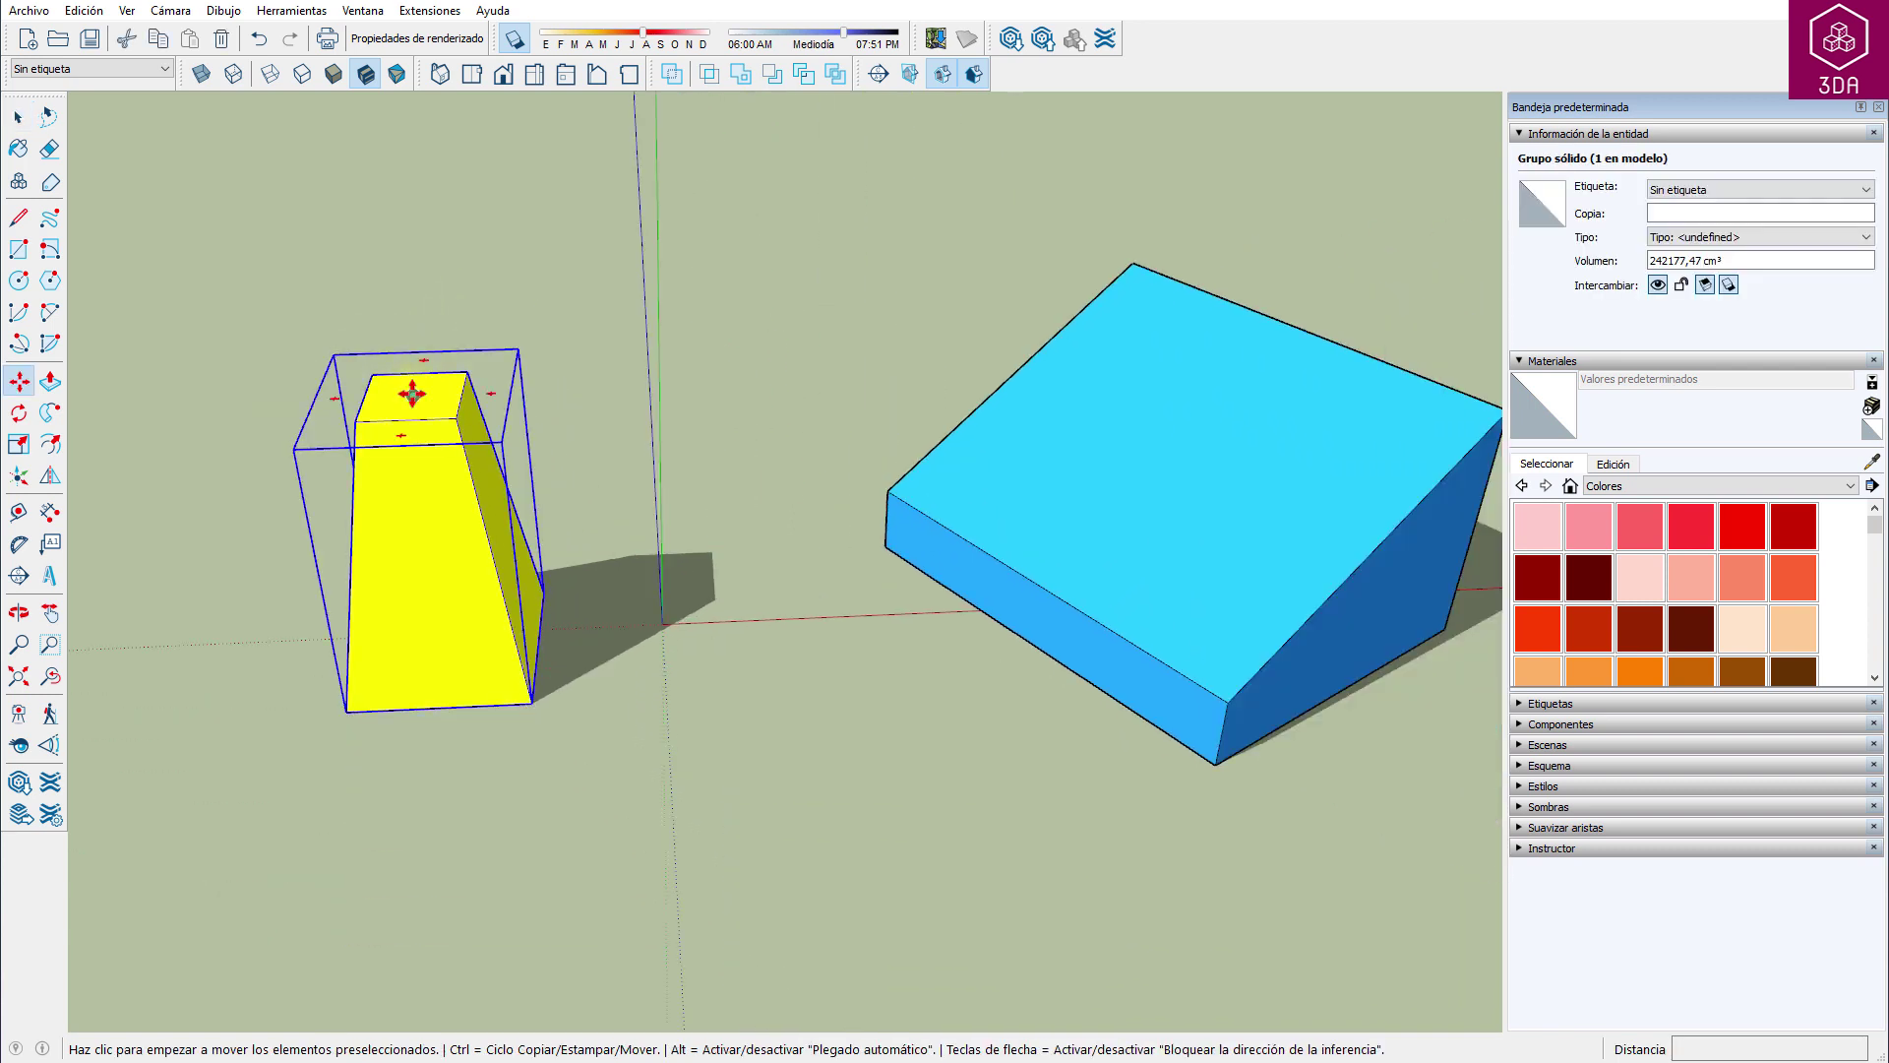
click(422, 395)
click(1181, 467)
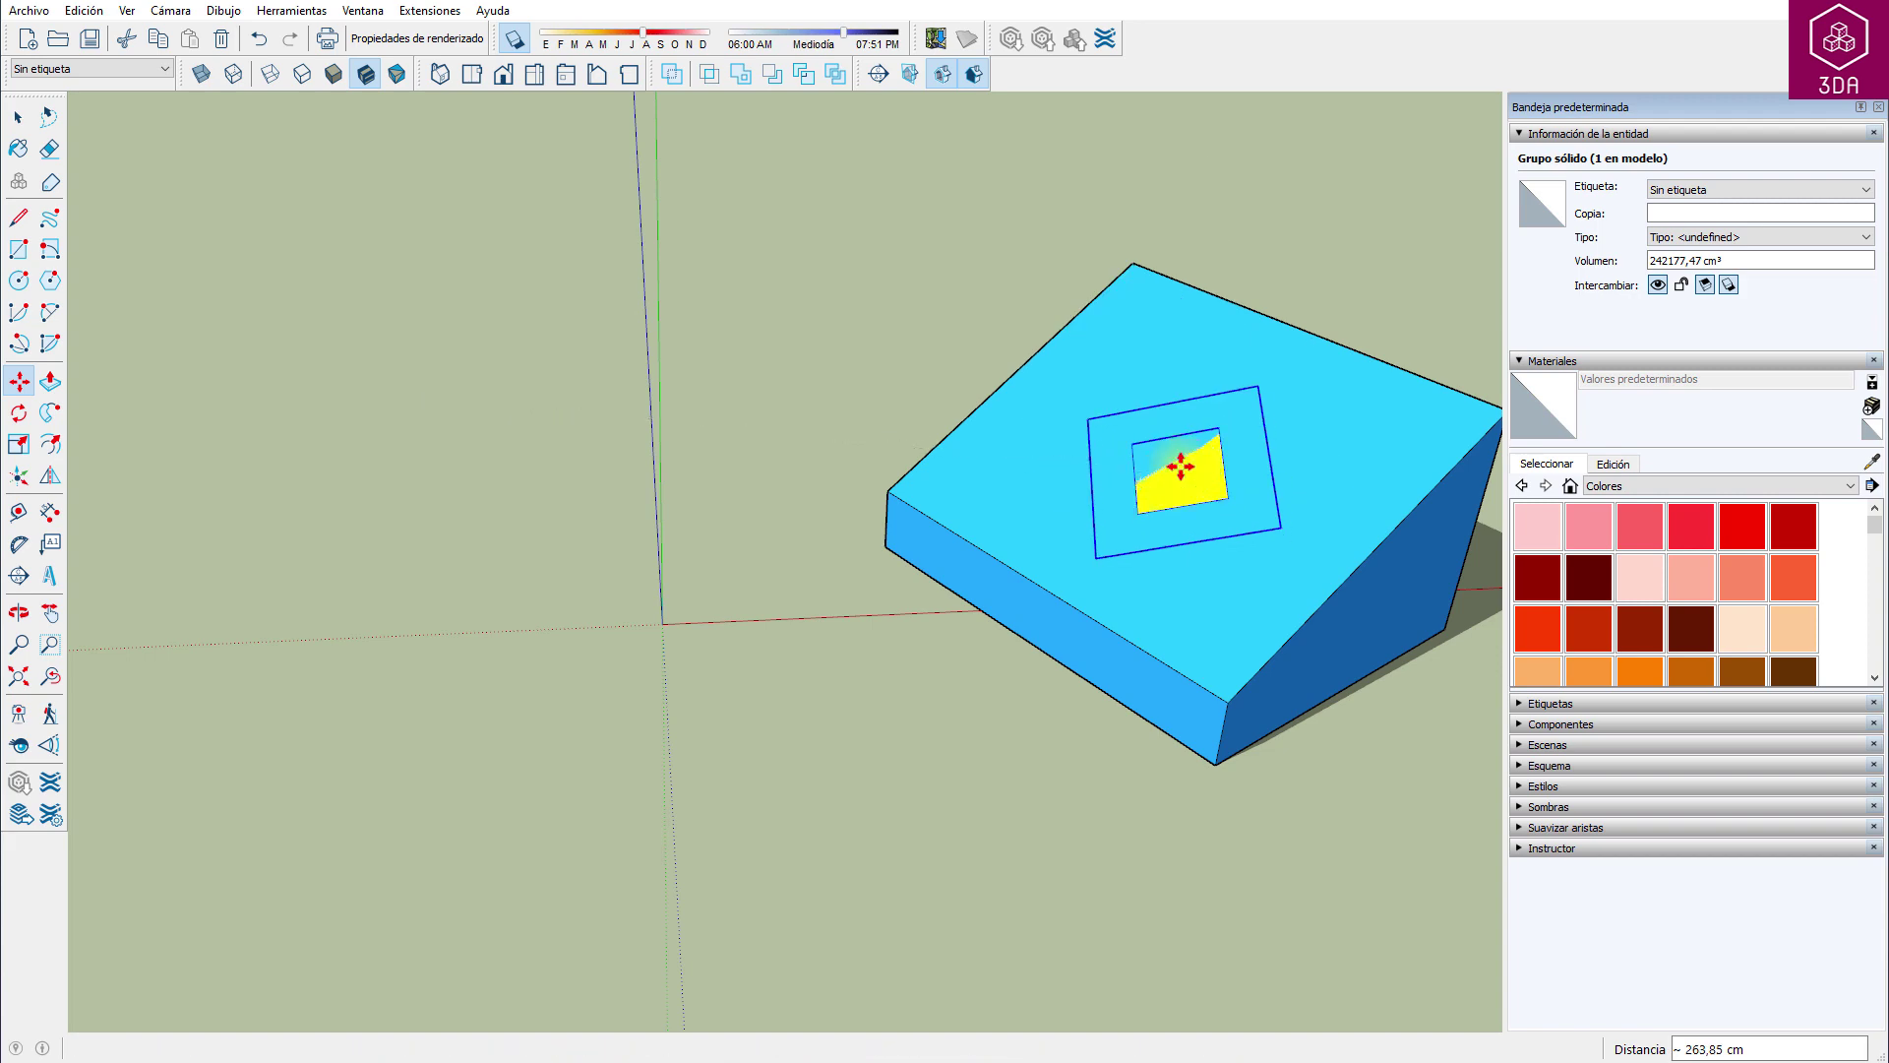
key(space)
mouse_move(1180, 679)
middle_down()
mouse_move(668, 329)
mouse_move(974, 385)
middle_up()
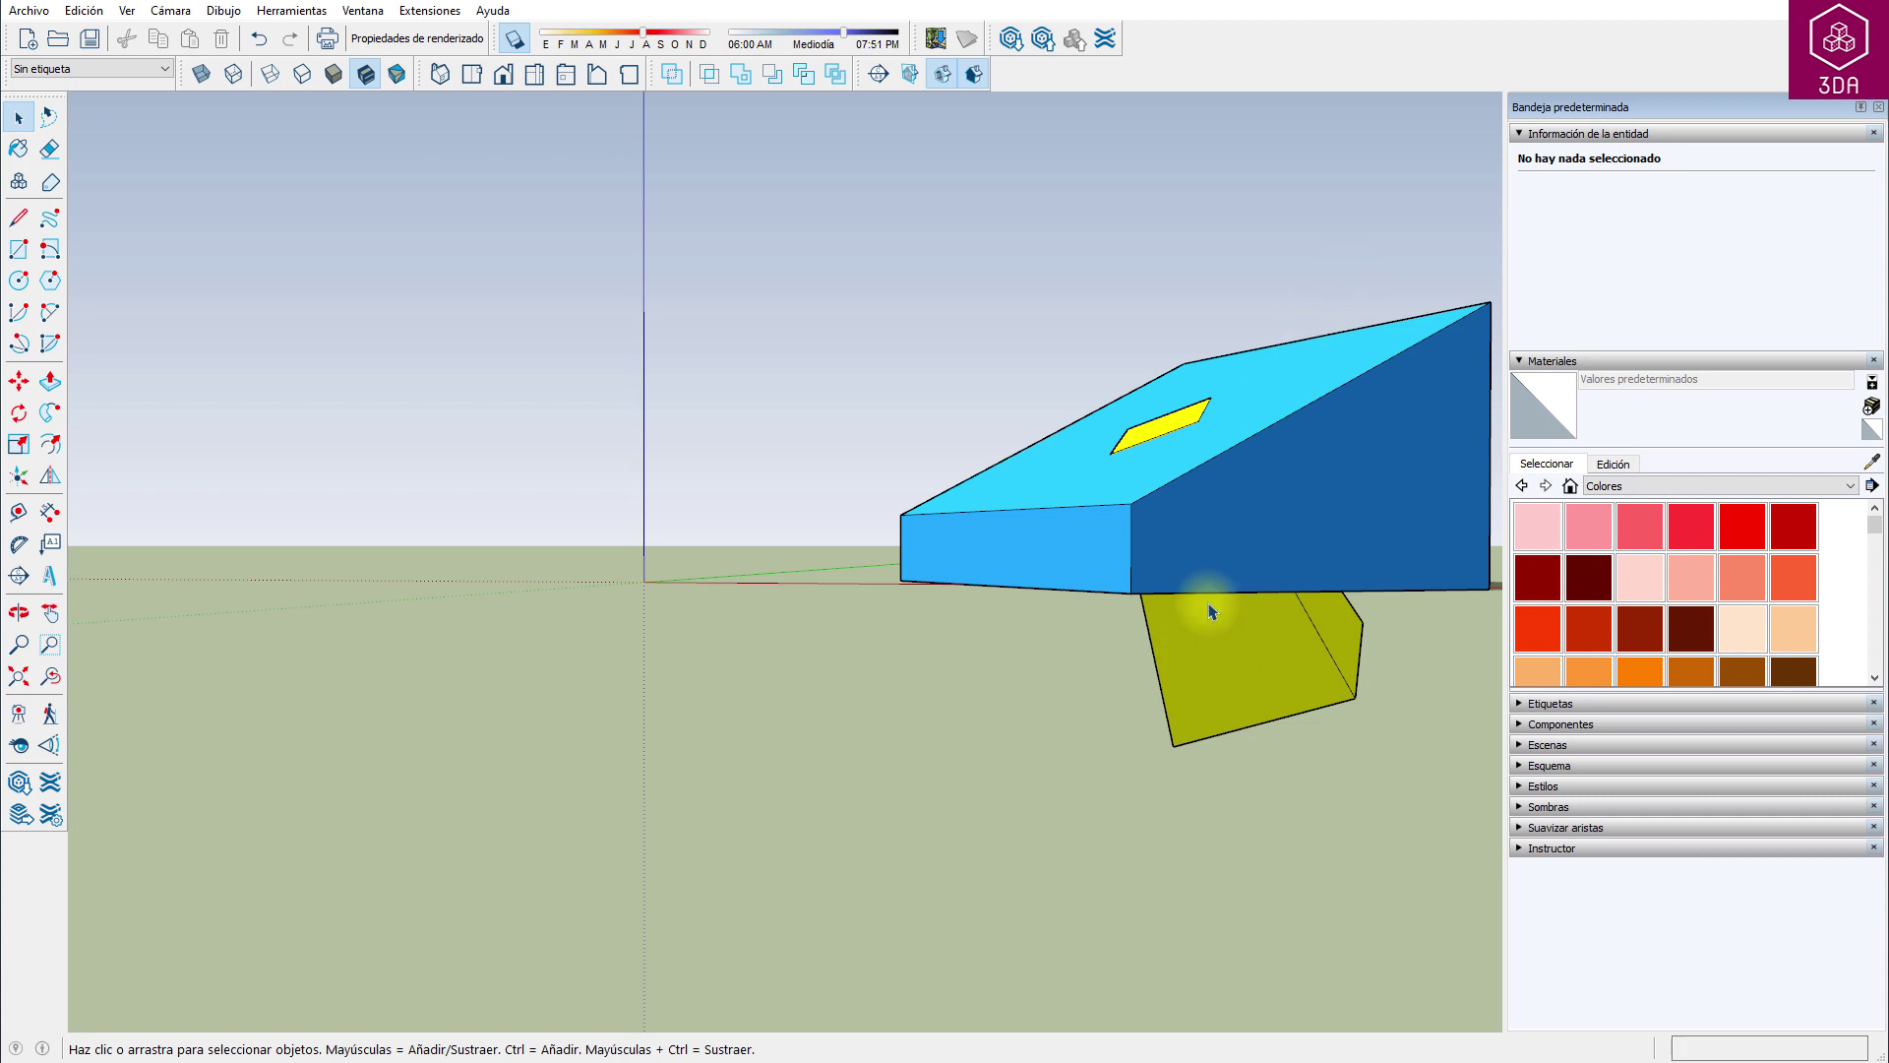
mouse_move(1208, 458)
middle_down()
mouse_move(1223, 536)
mouse_move(842, 718)
middle_up()
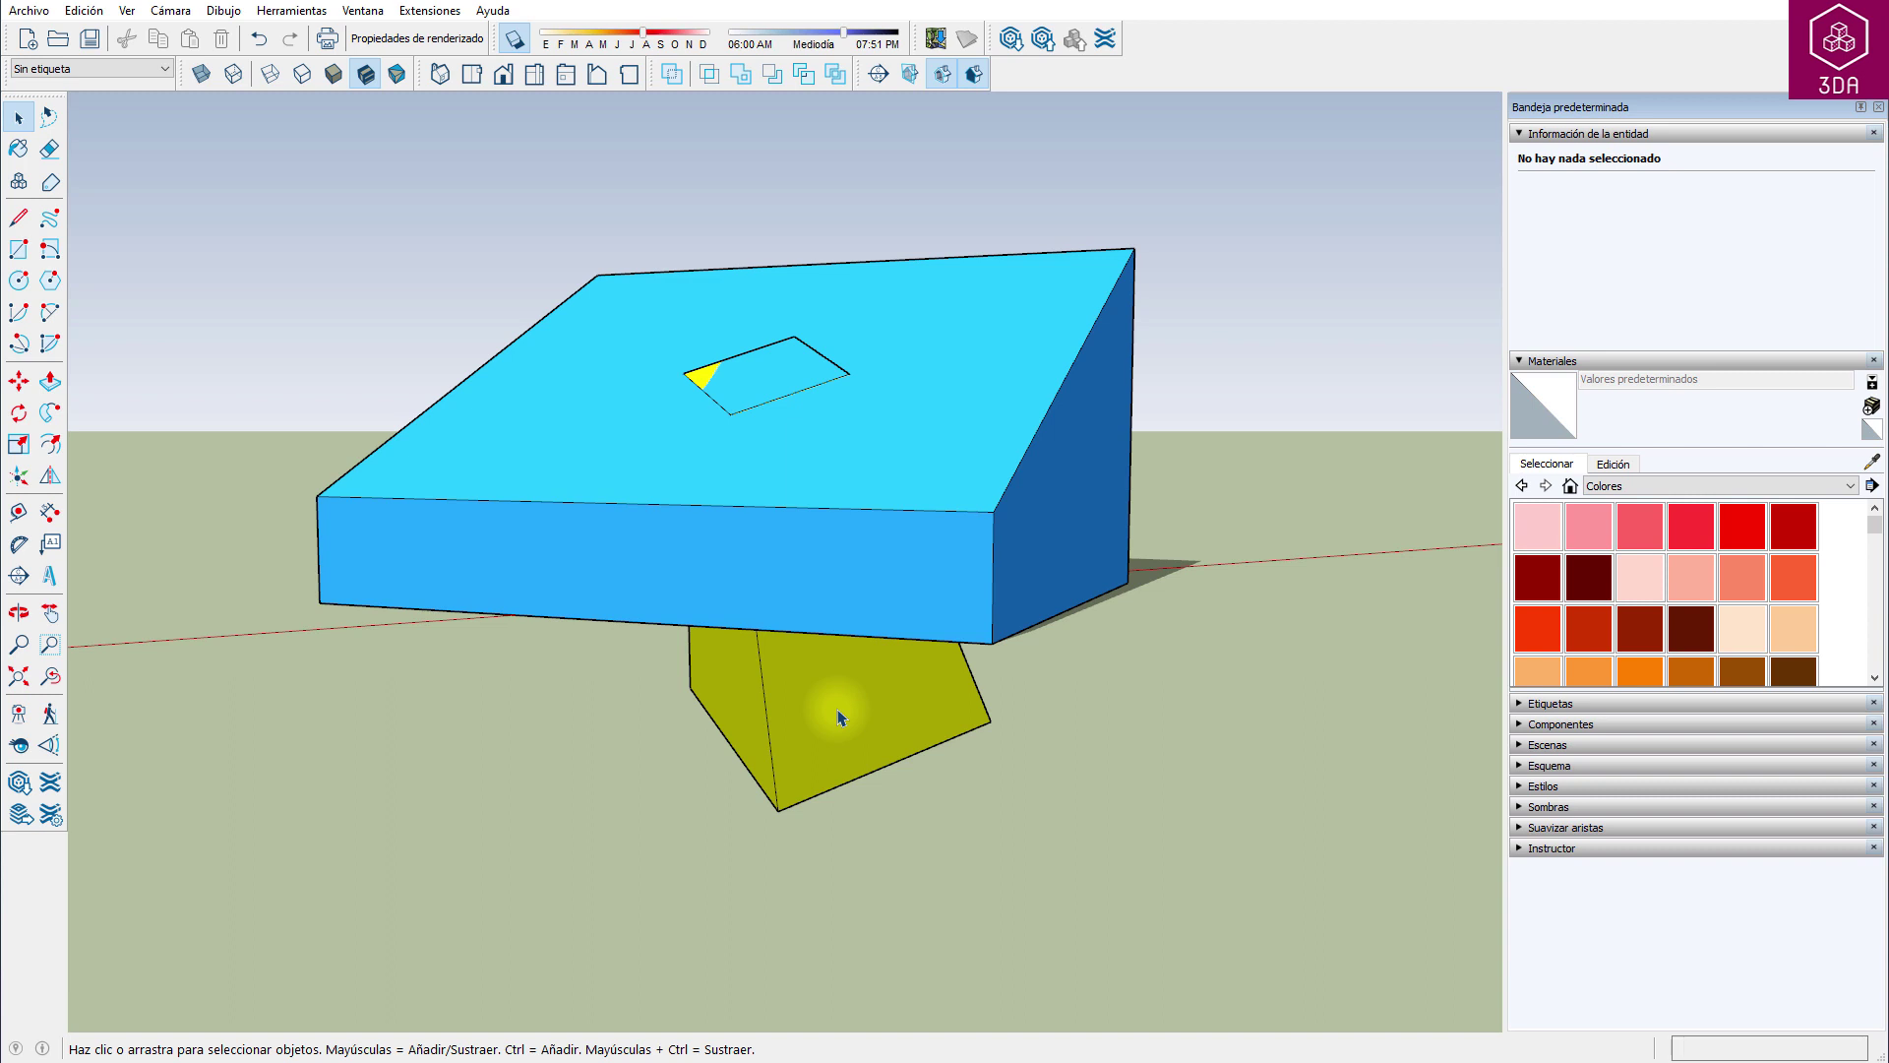
Step: Rotate the yellow group around a centre on the blue box's top face
click(836, 718)
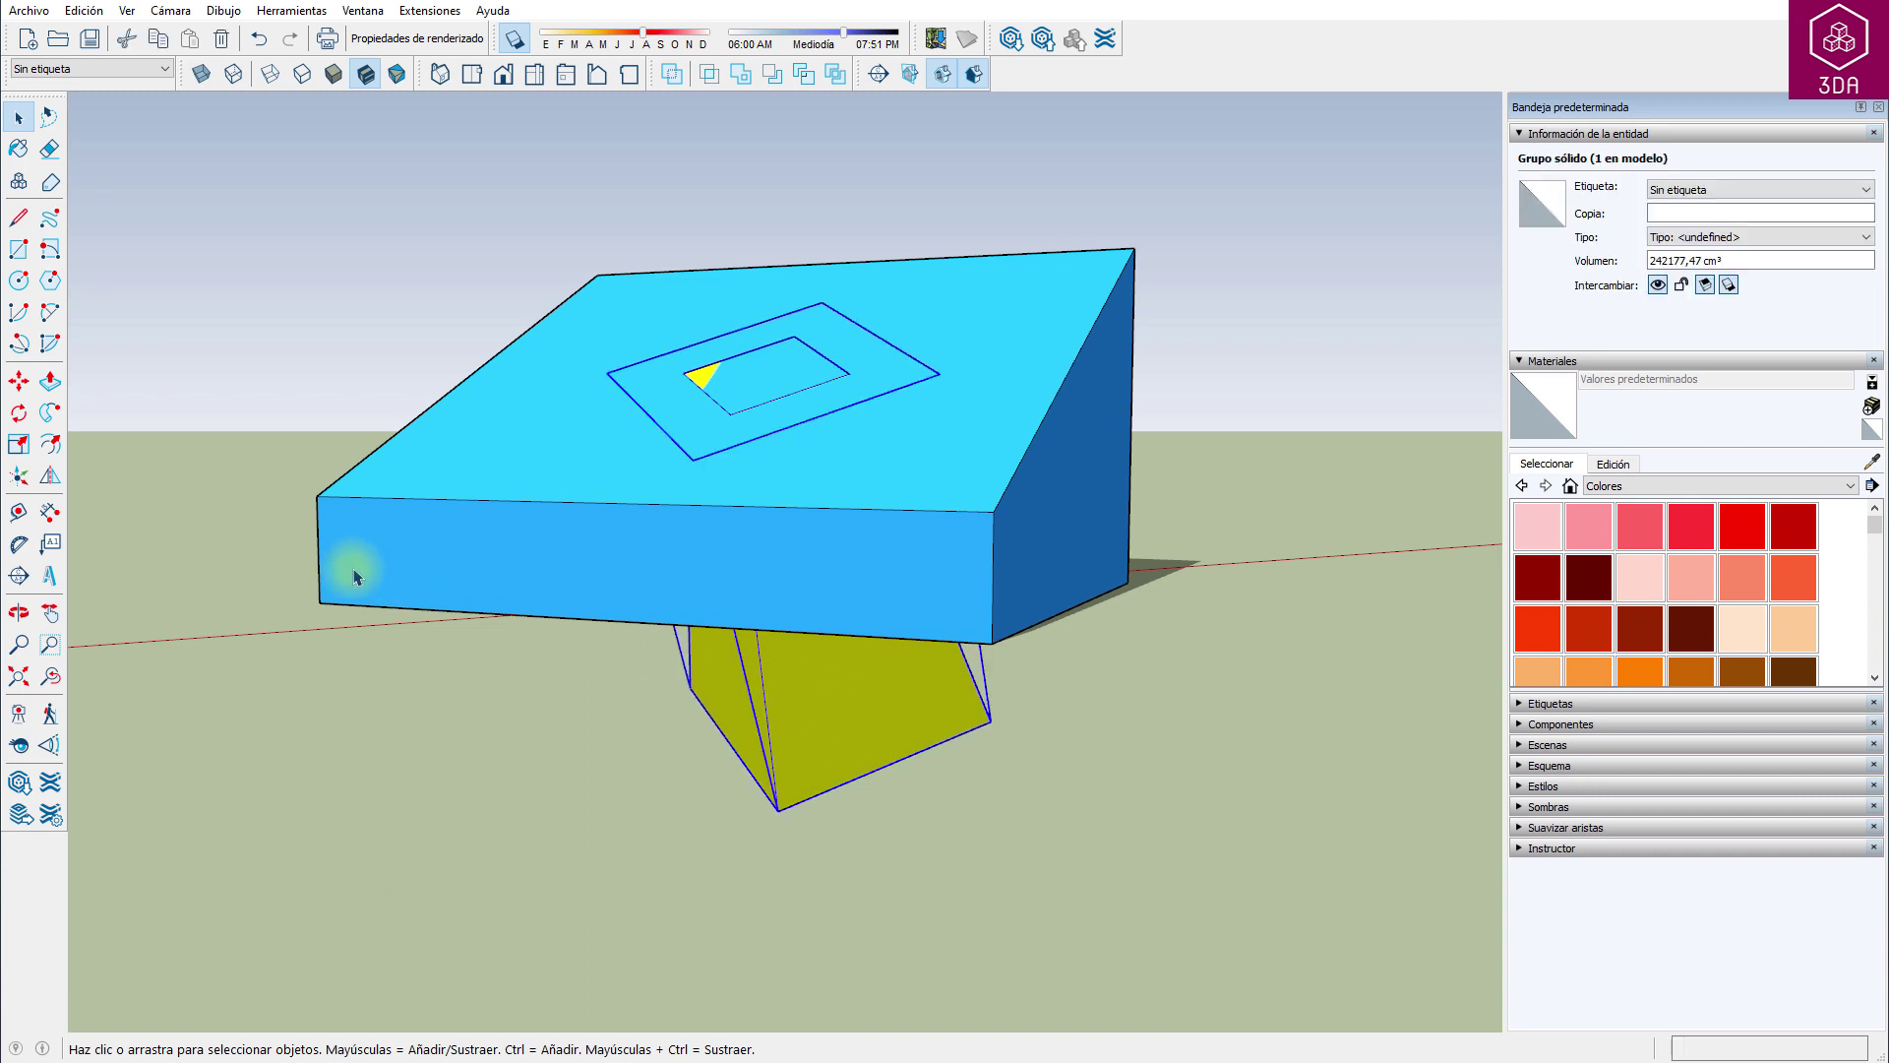
click(20, 413)
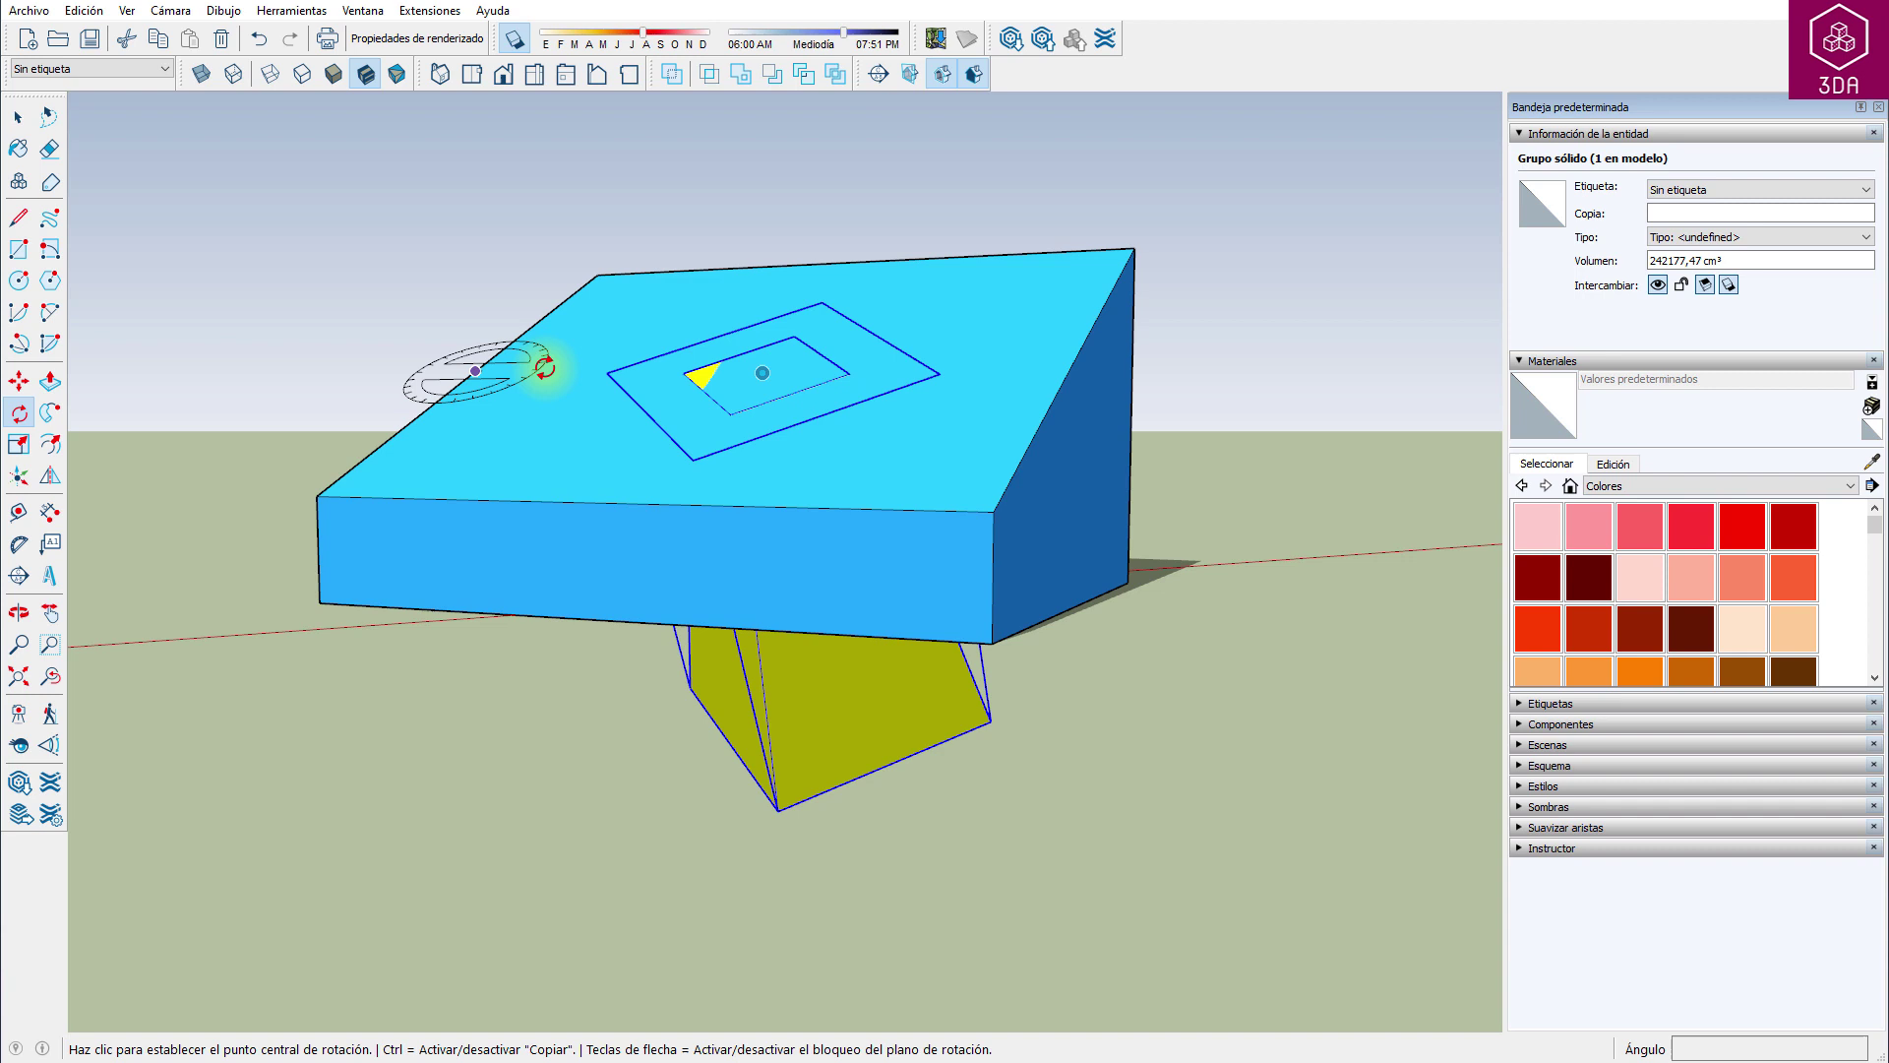
click(764, 372)
click(777, 356)
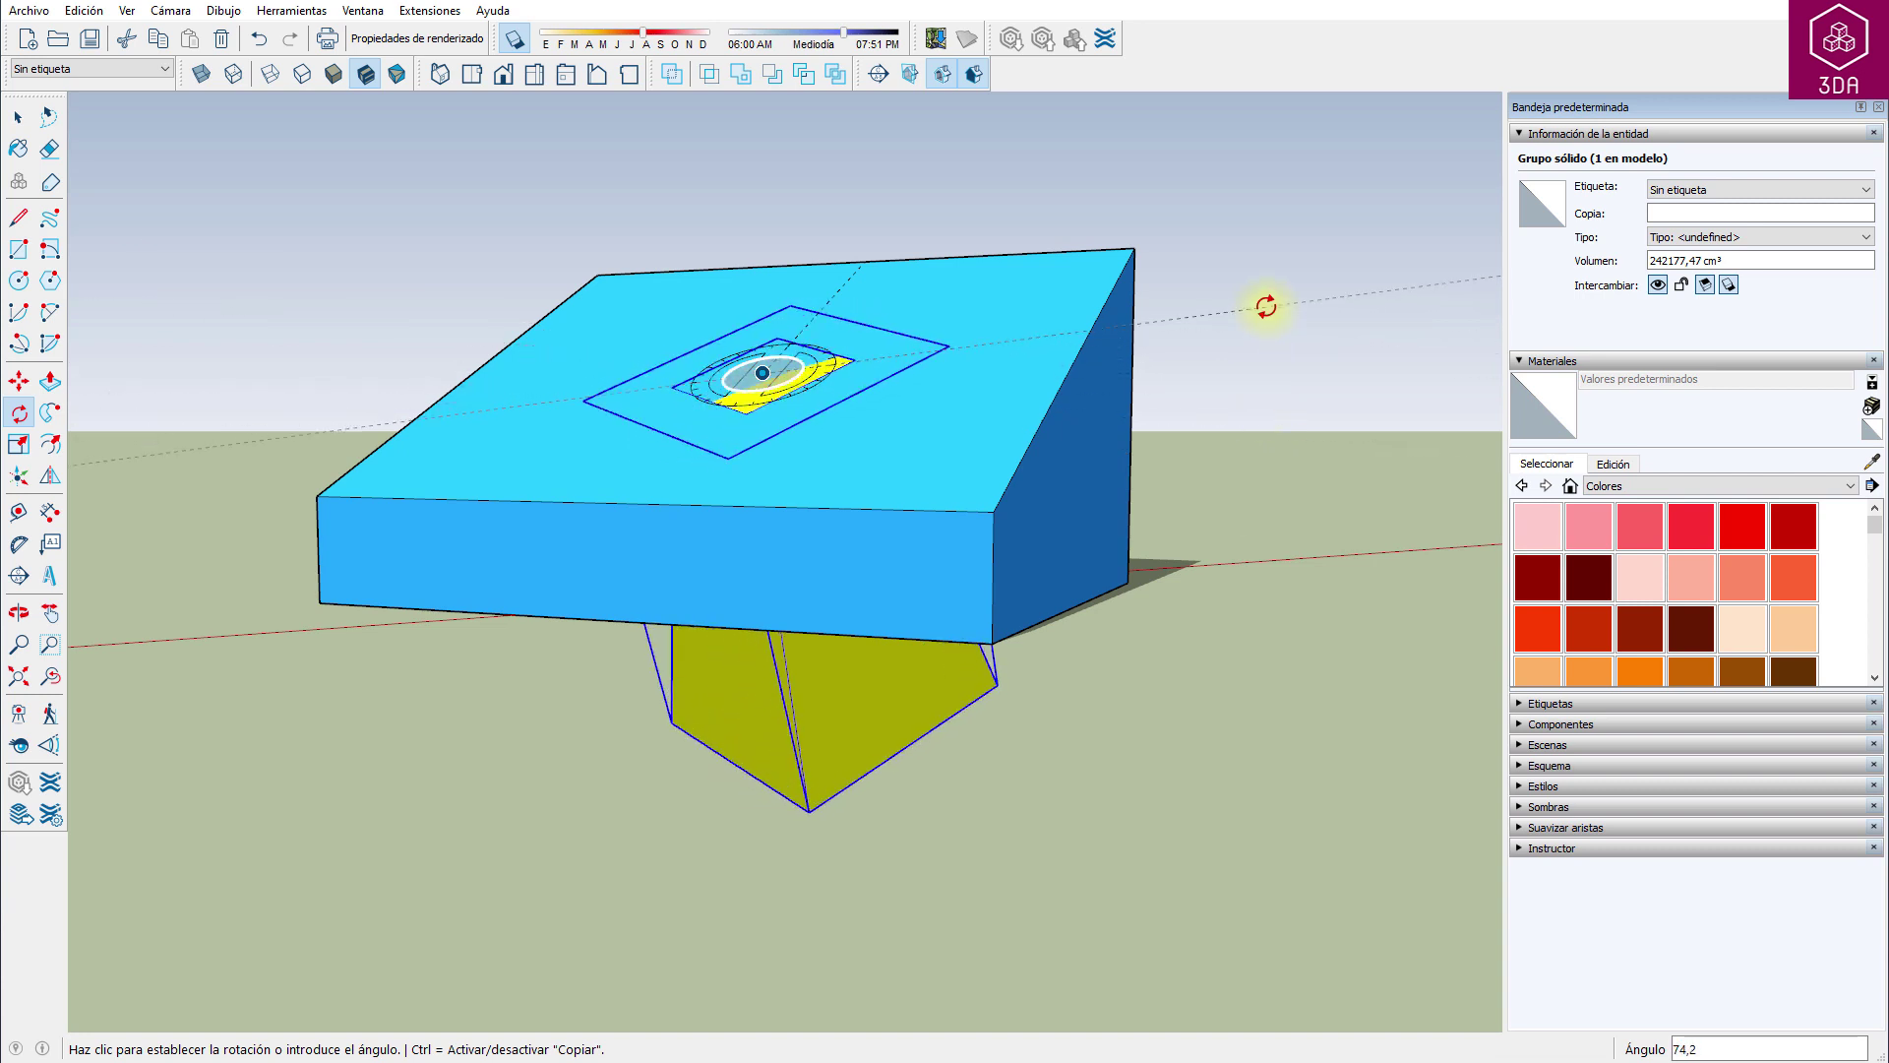
click(1275, 291)
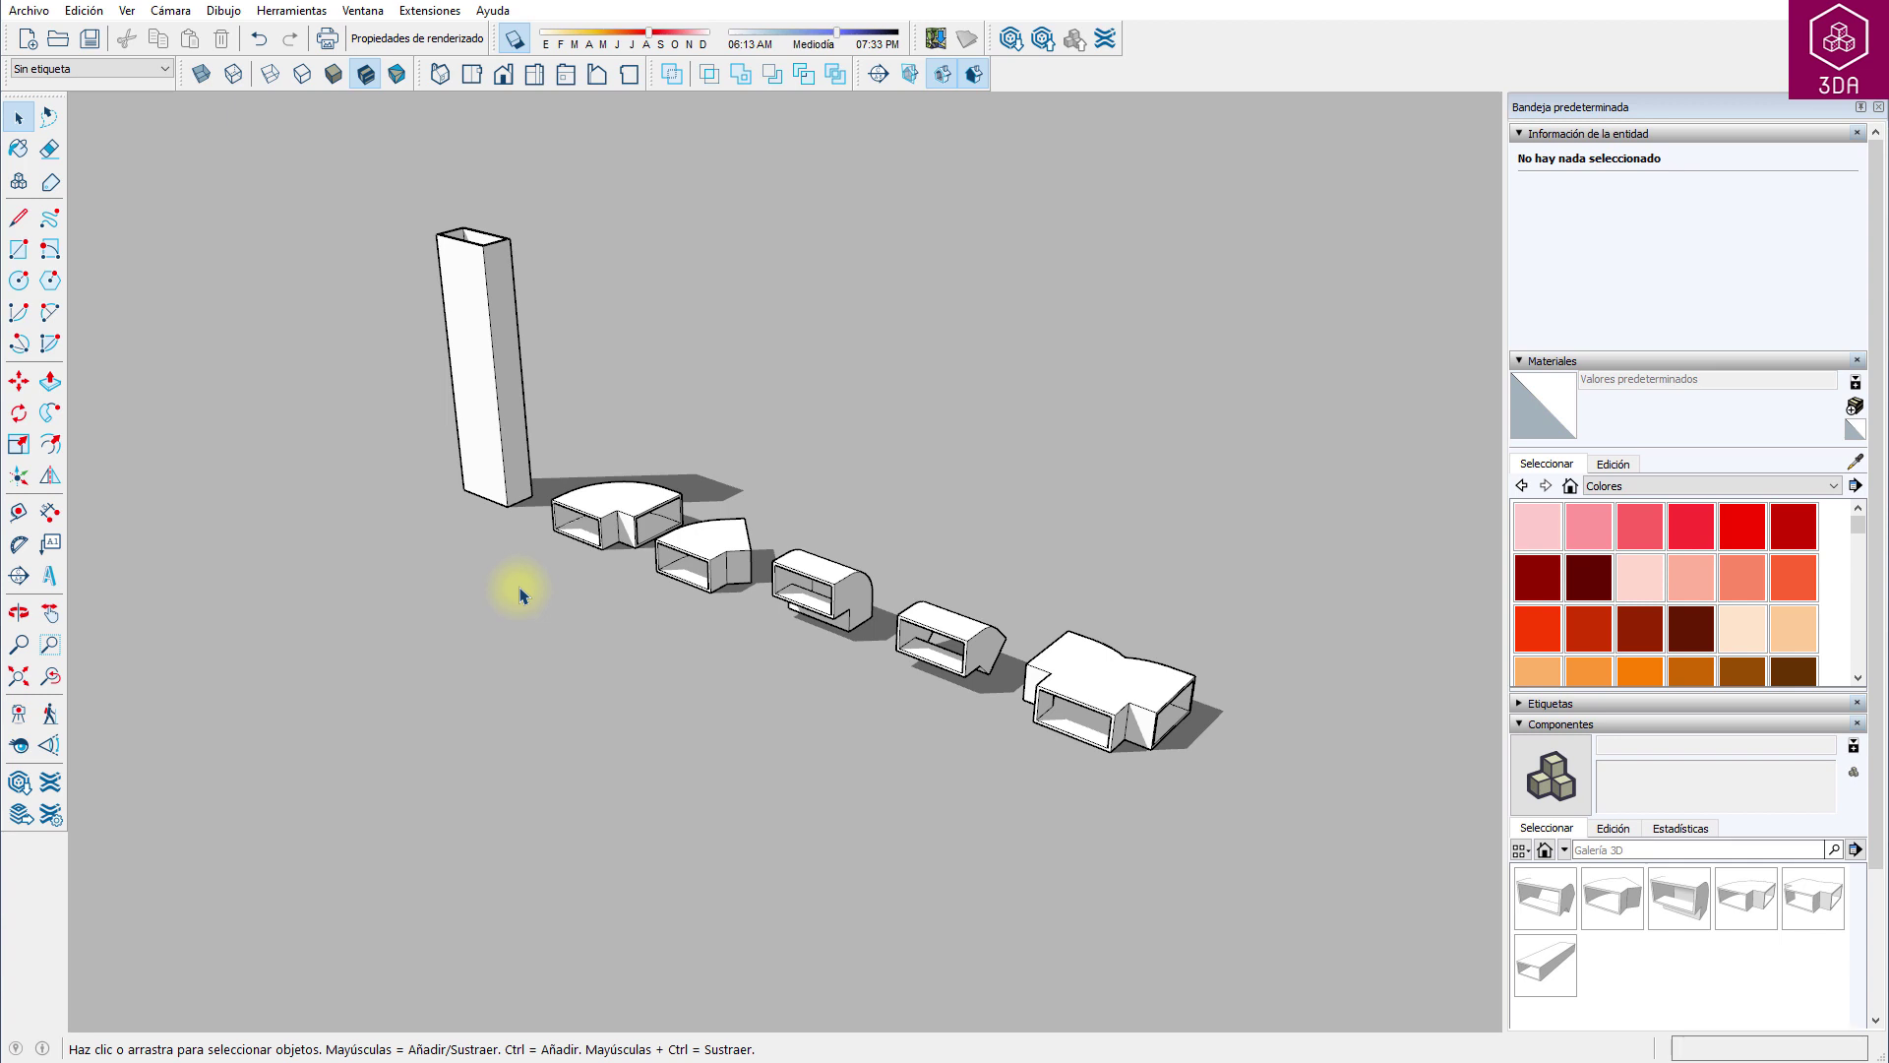
Step: Open and close the tall column and tee components to inspect them
double_click(486, 356)
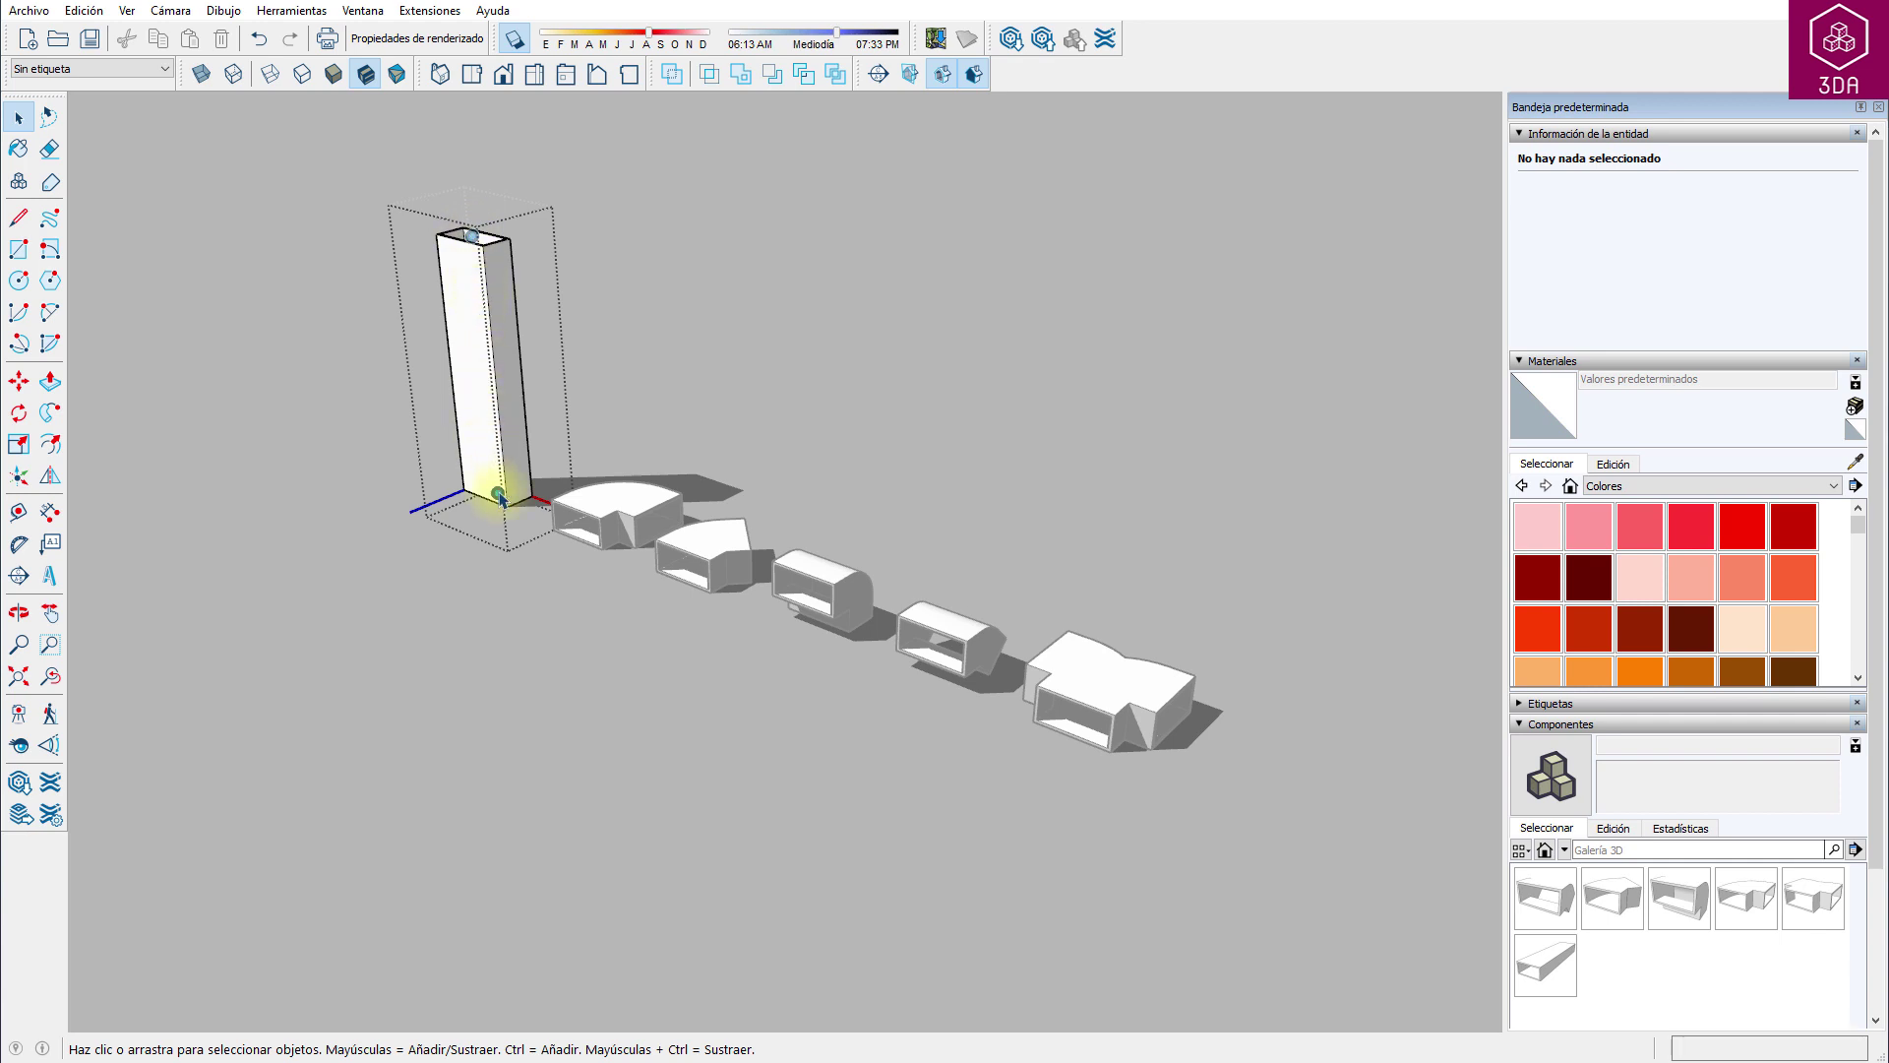
click(637, 374)
double_click(1101, 688)
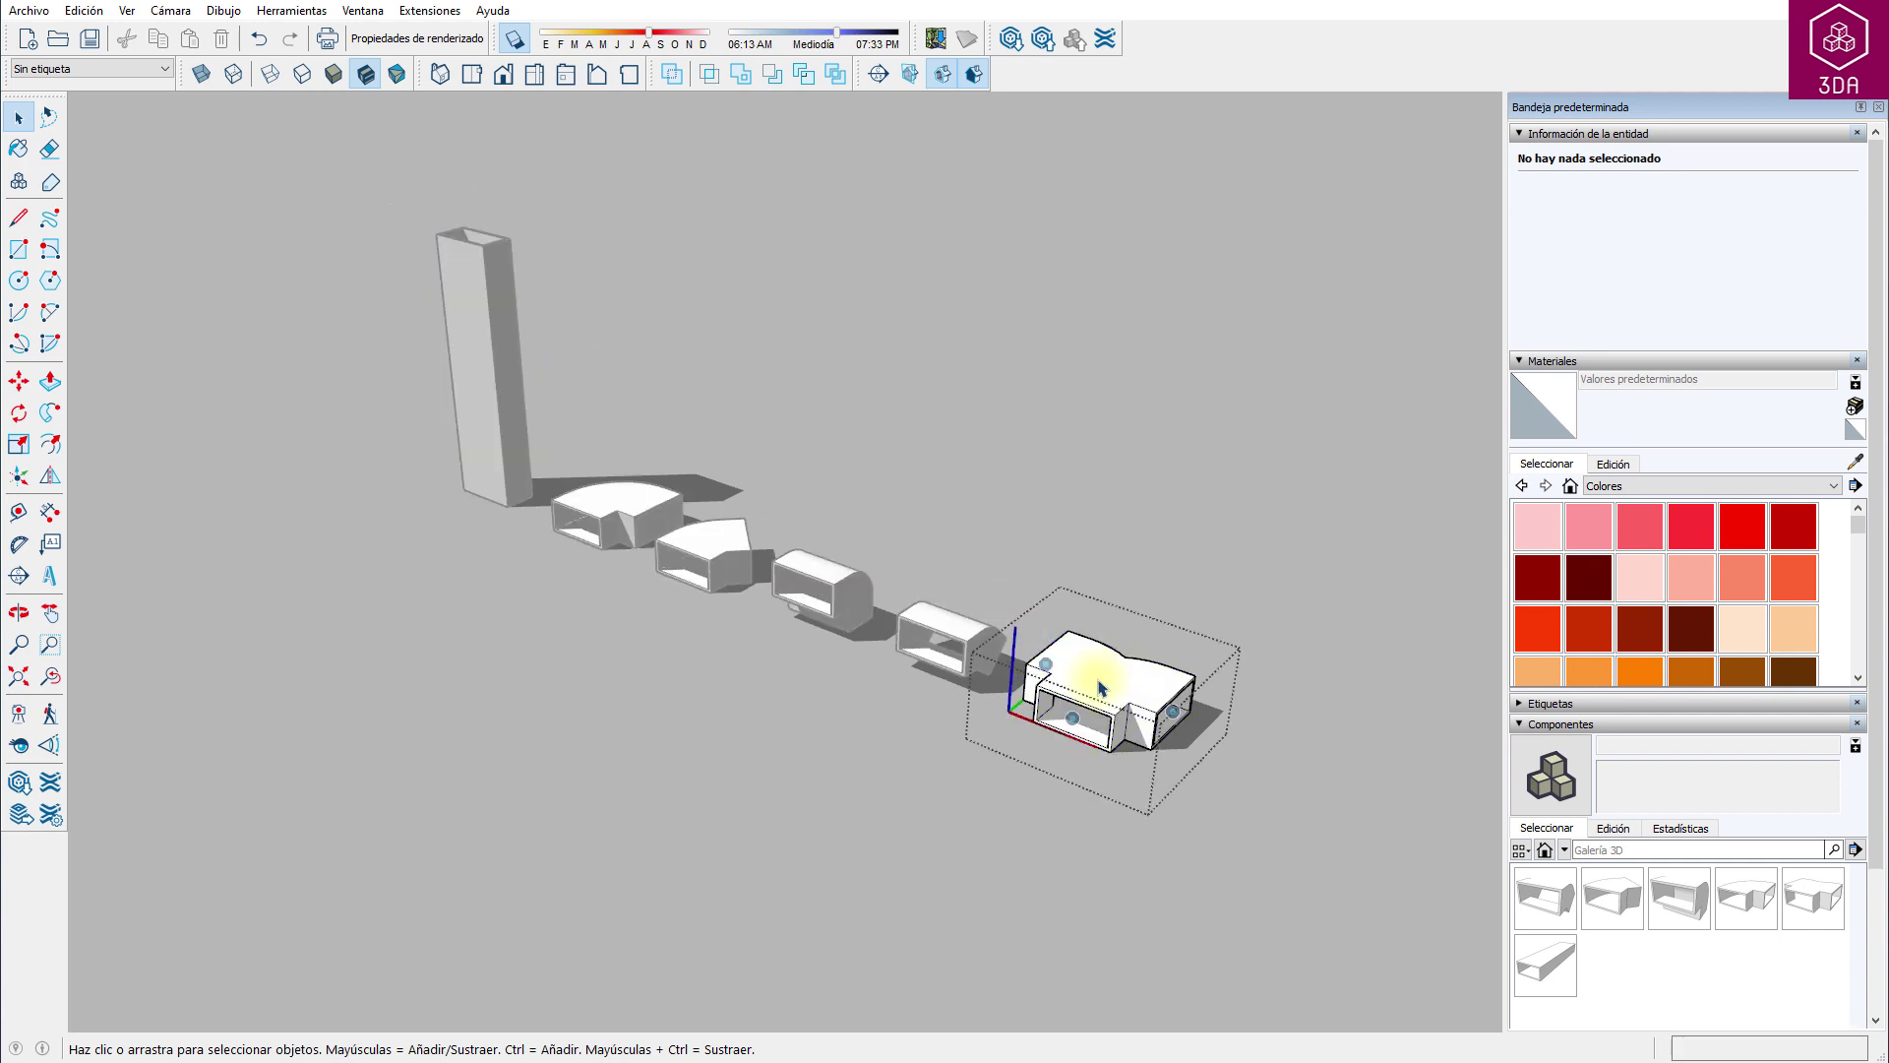
scroll(1181, 732, up, 2)
scroll(1181, 732, up, 2)
scroll(1181, 732, up, 1)
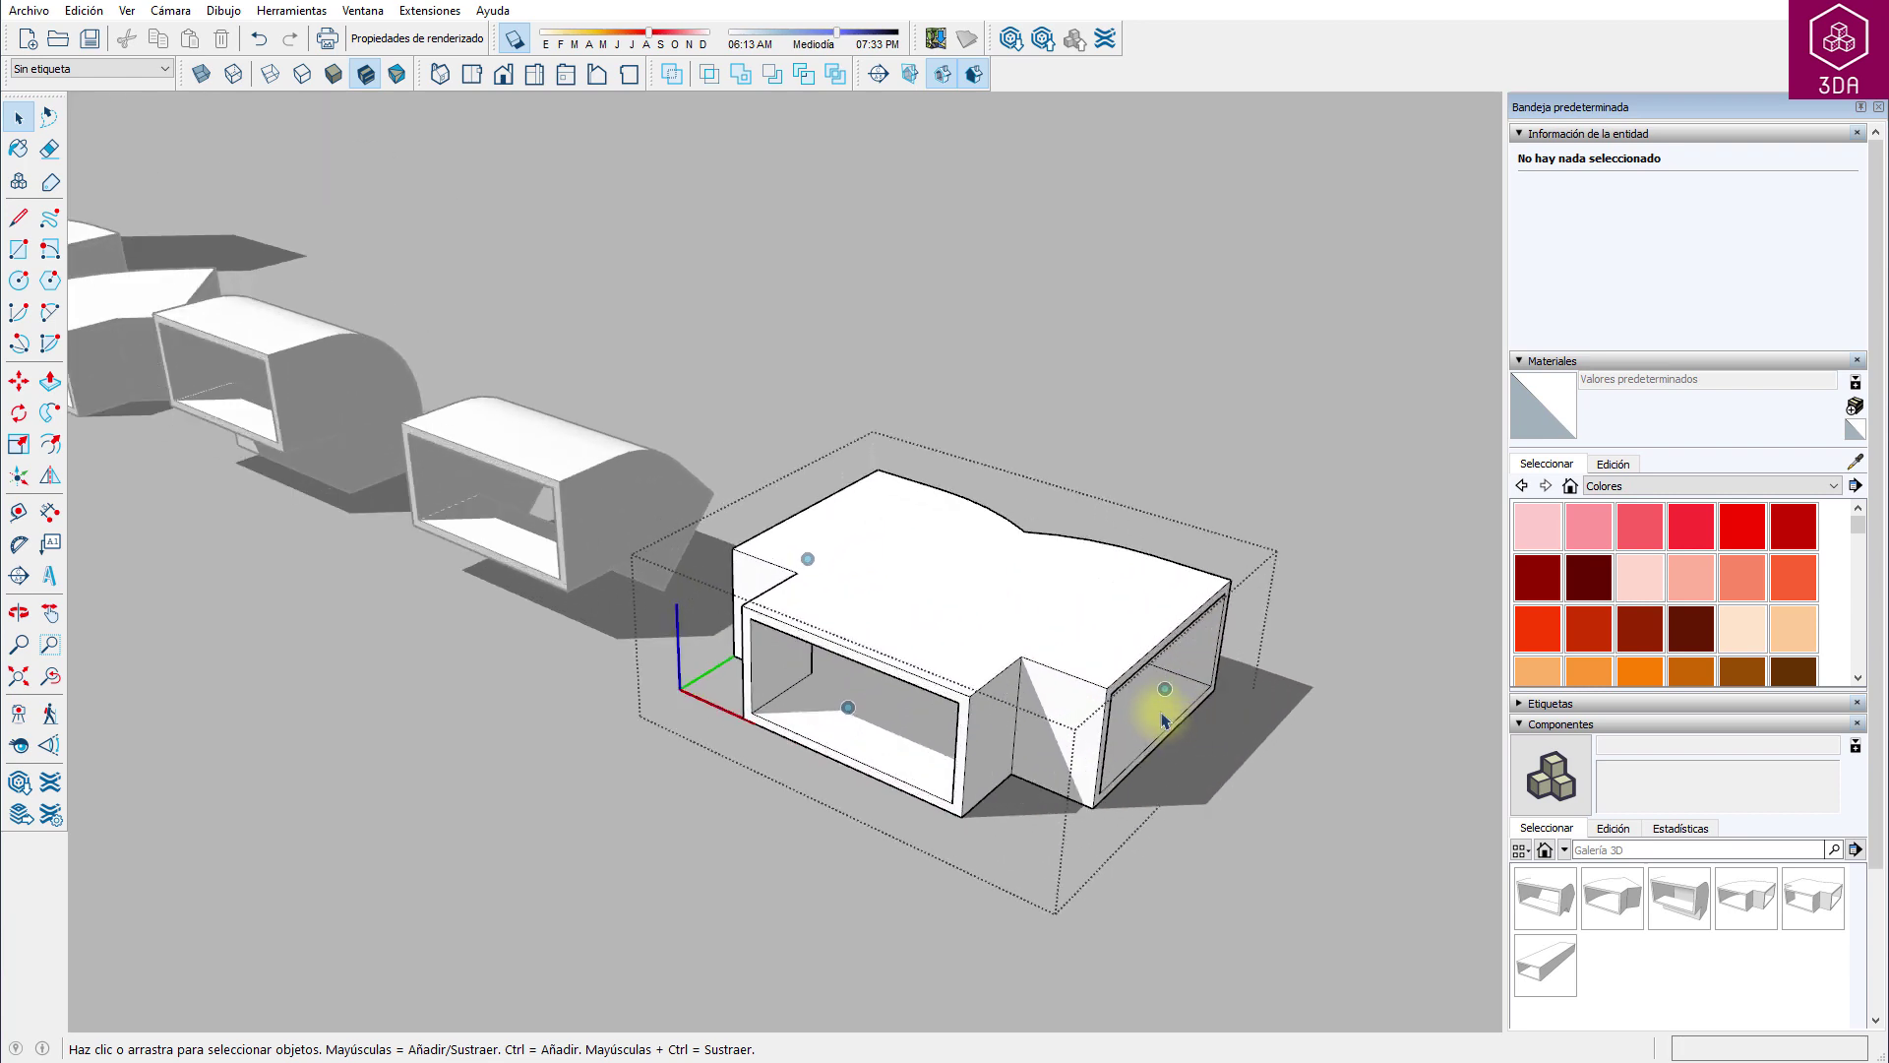
click(666, 835)
scroll(695, 832, down, 2)
scroll(824, 787, down, 3)
middle_drag(824, 788, 528, 498)
Step: Copy the tall Tubo 12x6 column to a spot in front of the original
click(403, 452)
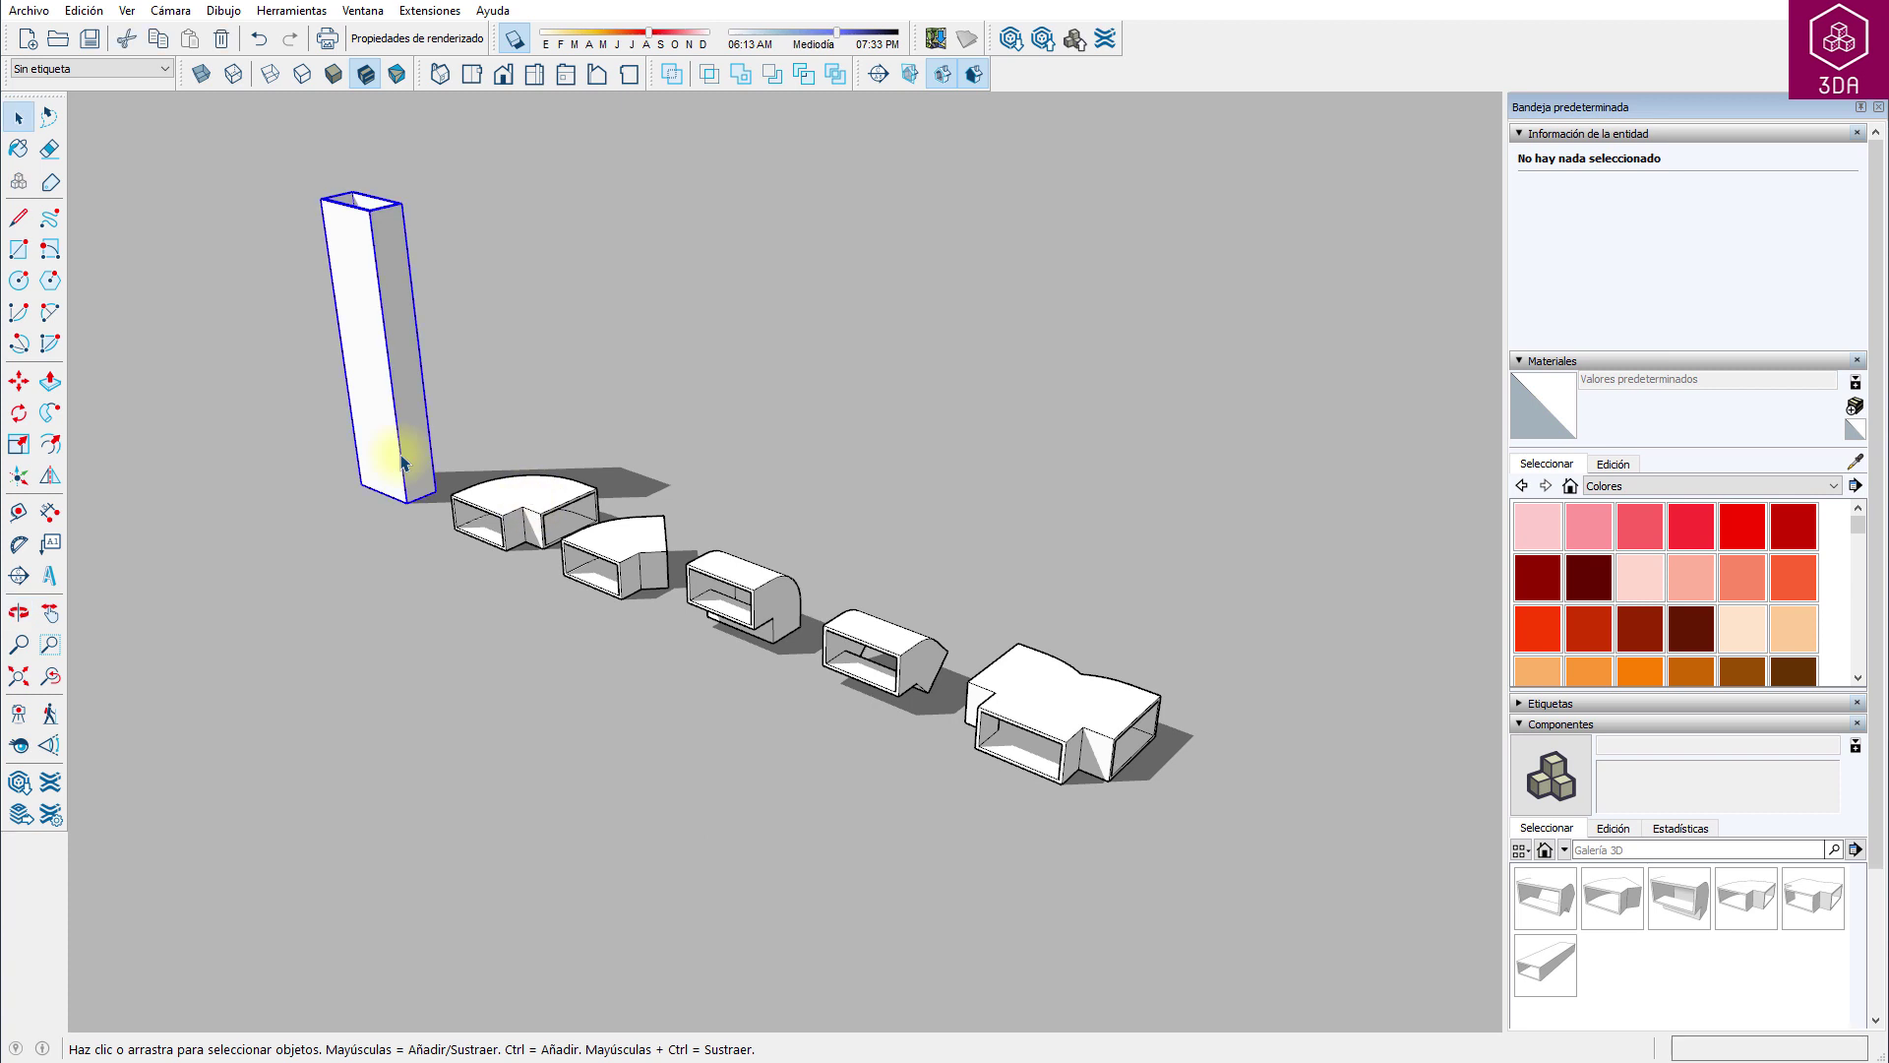
key(m)
click(398, 489)
key(ctrl)
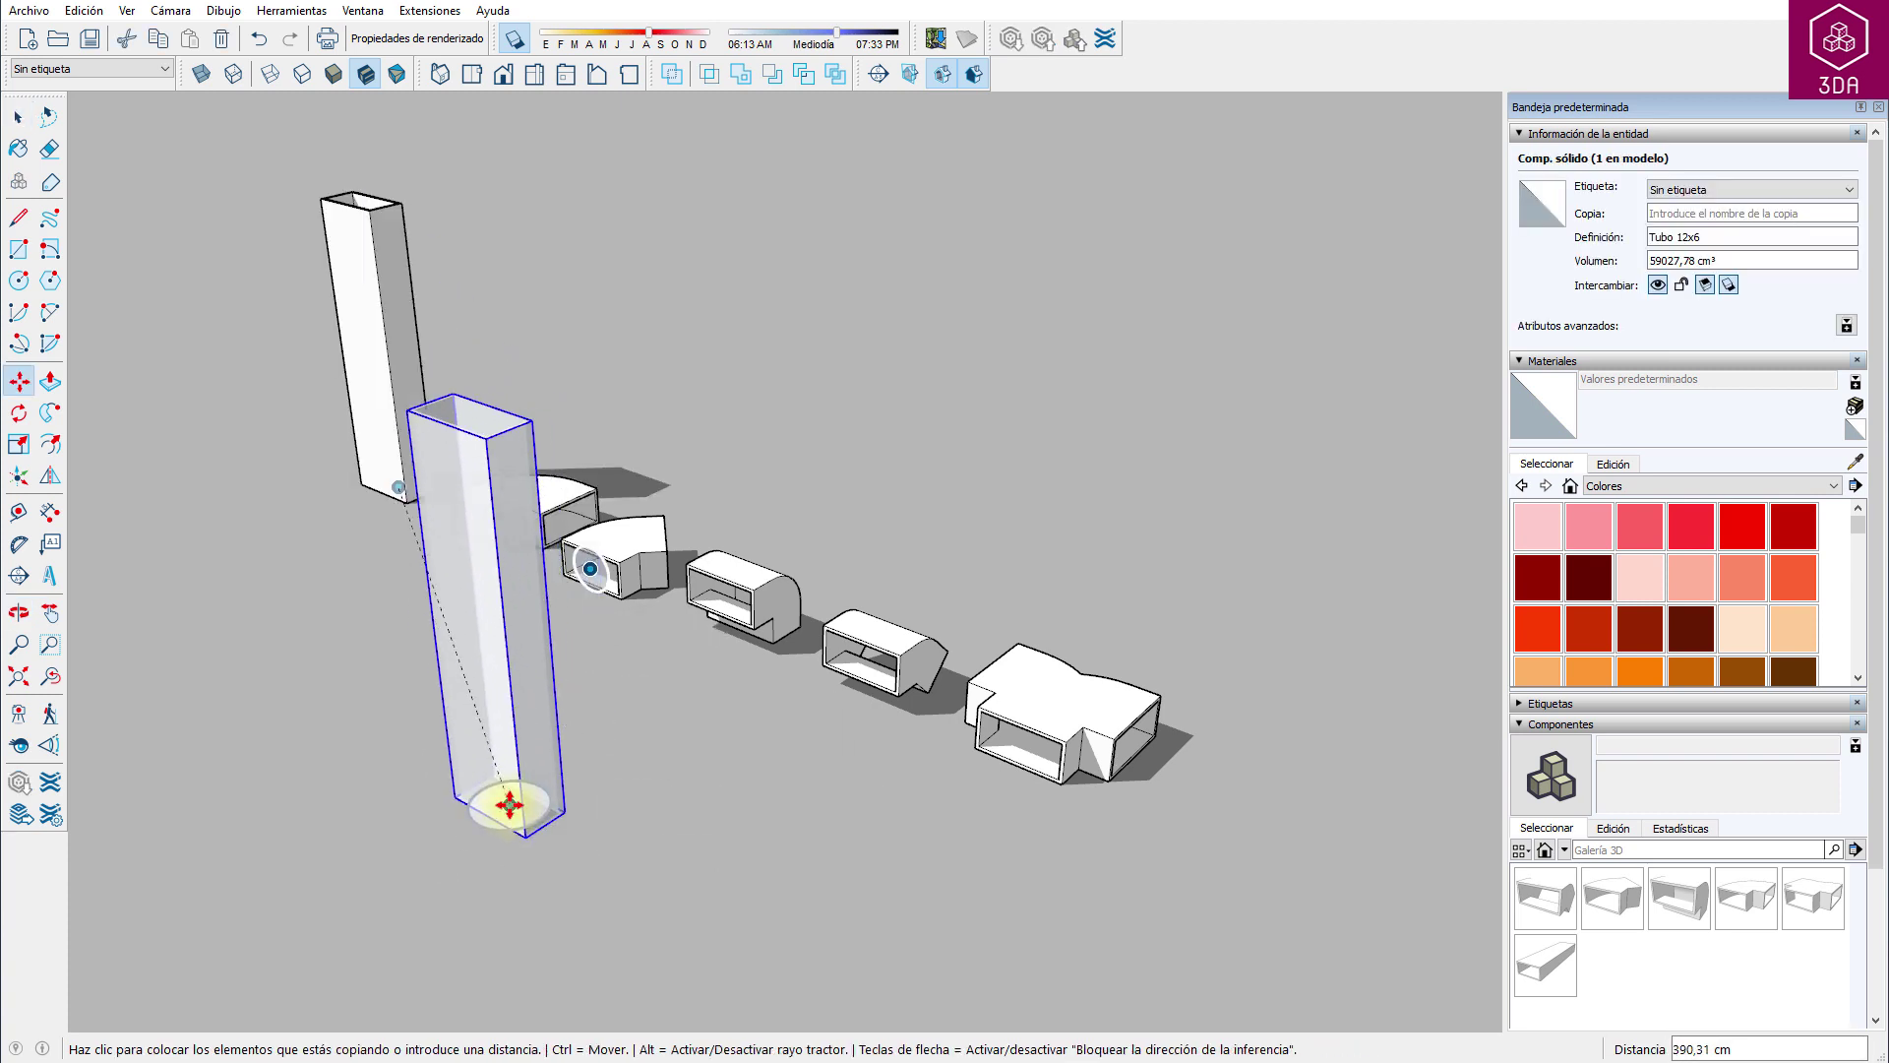
click(535, 813)
middle_drag(654, 781, 715, 770)
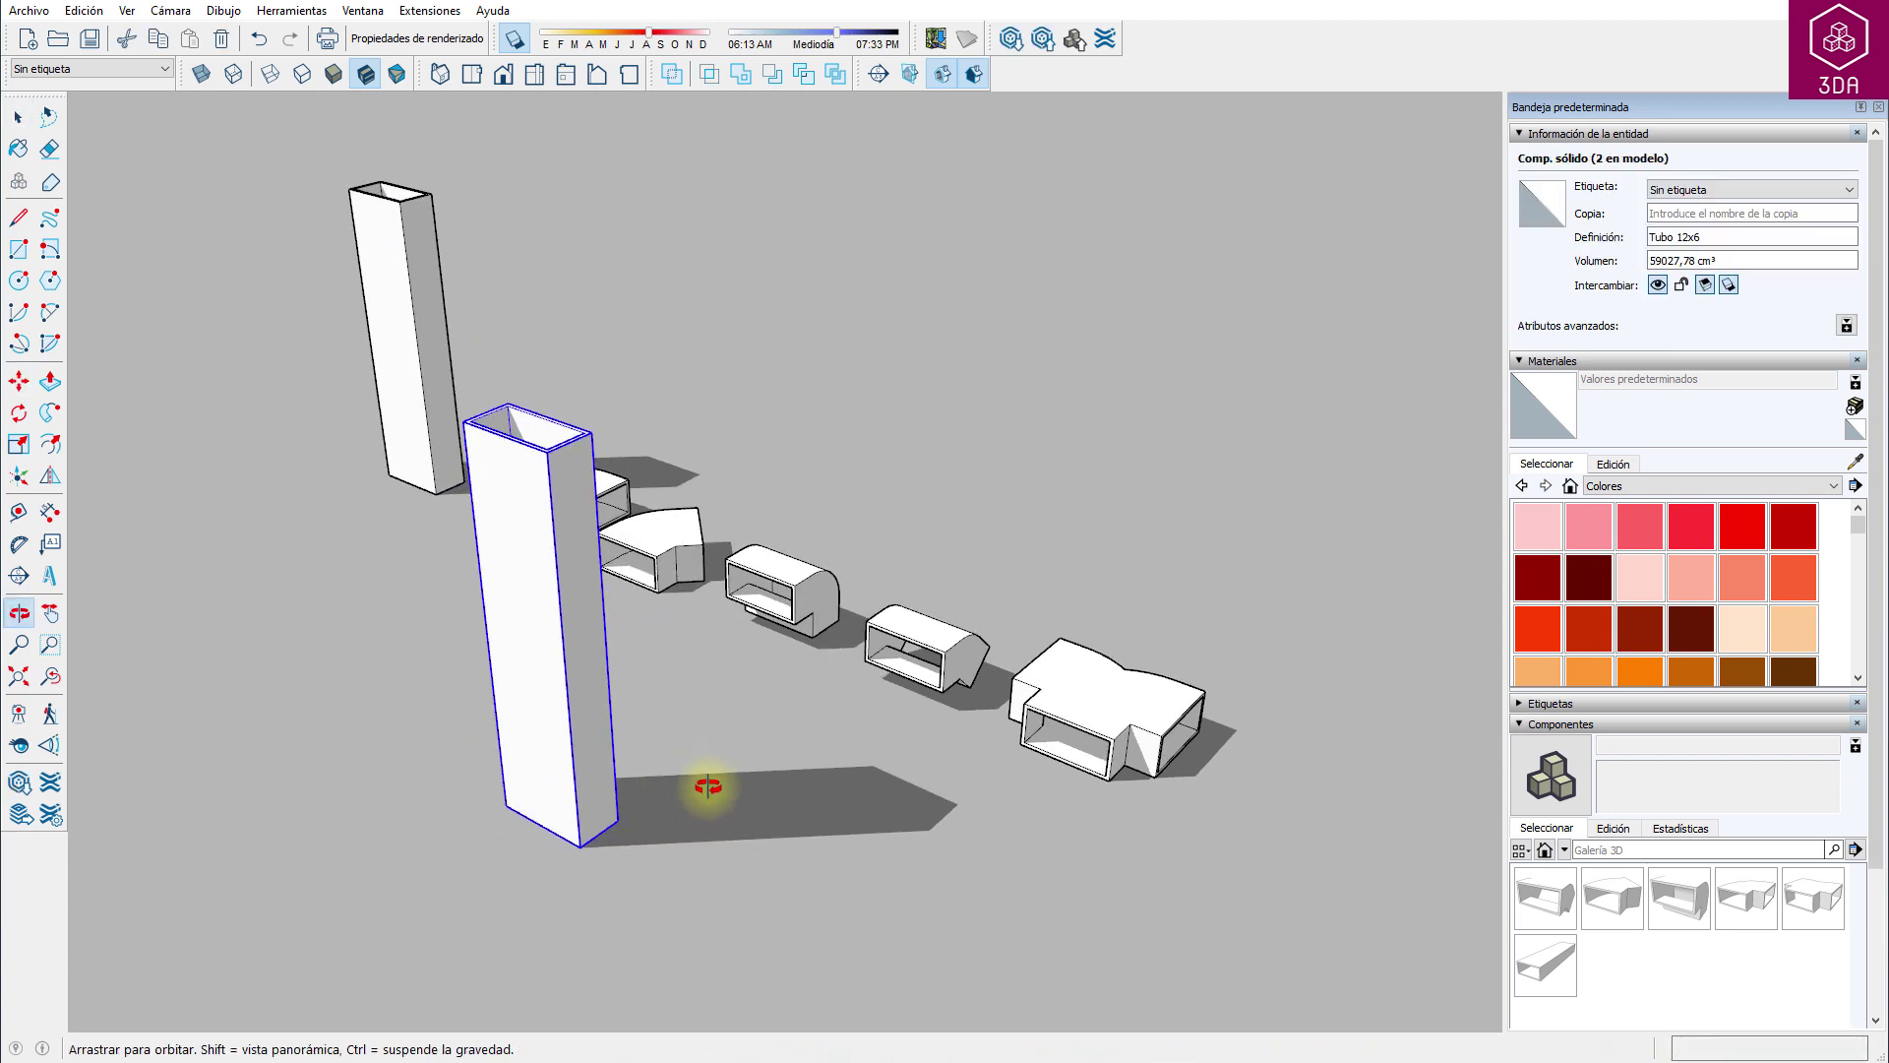
key(space)
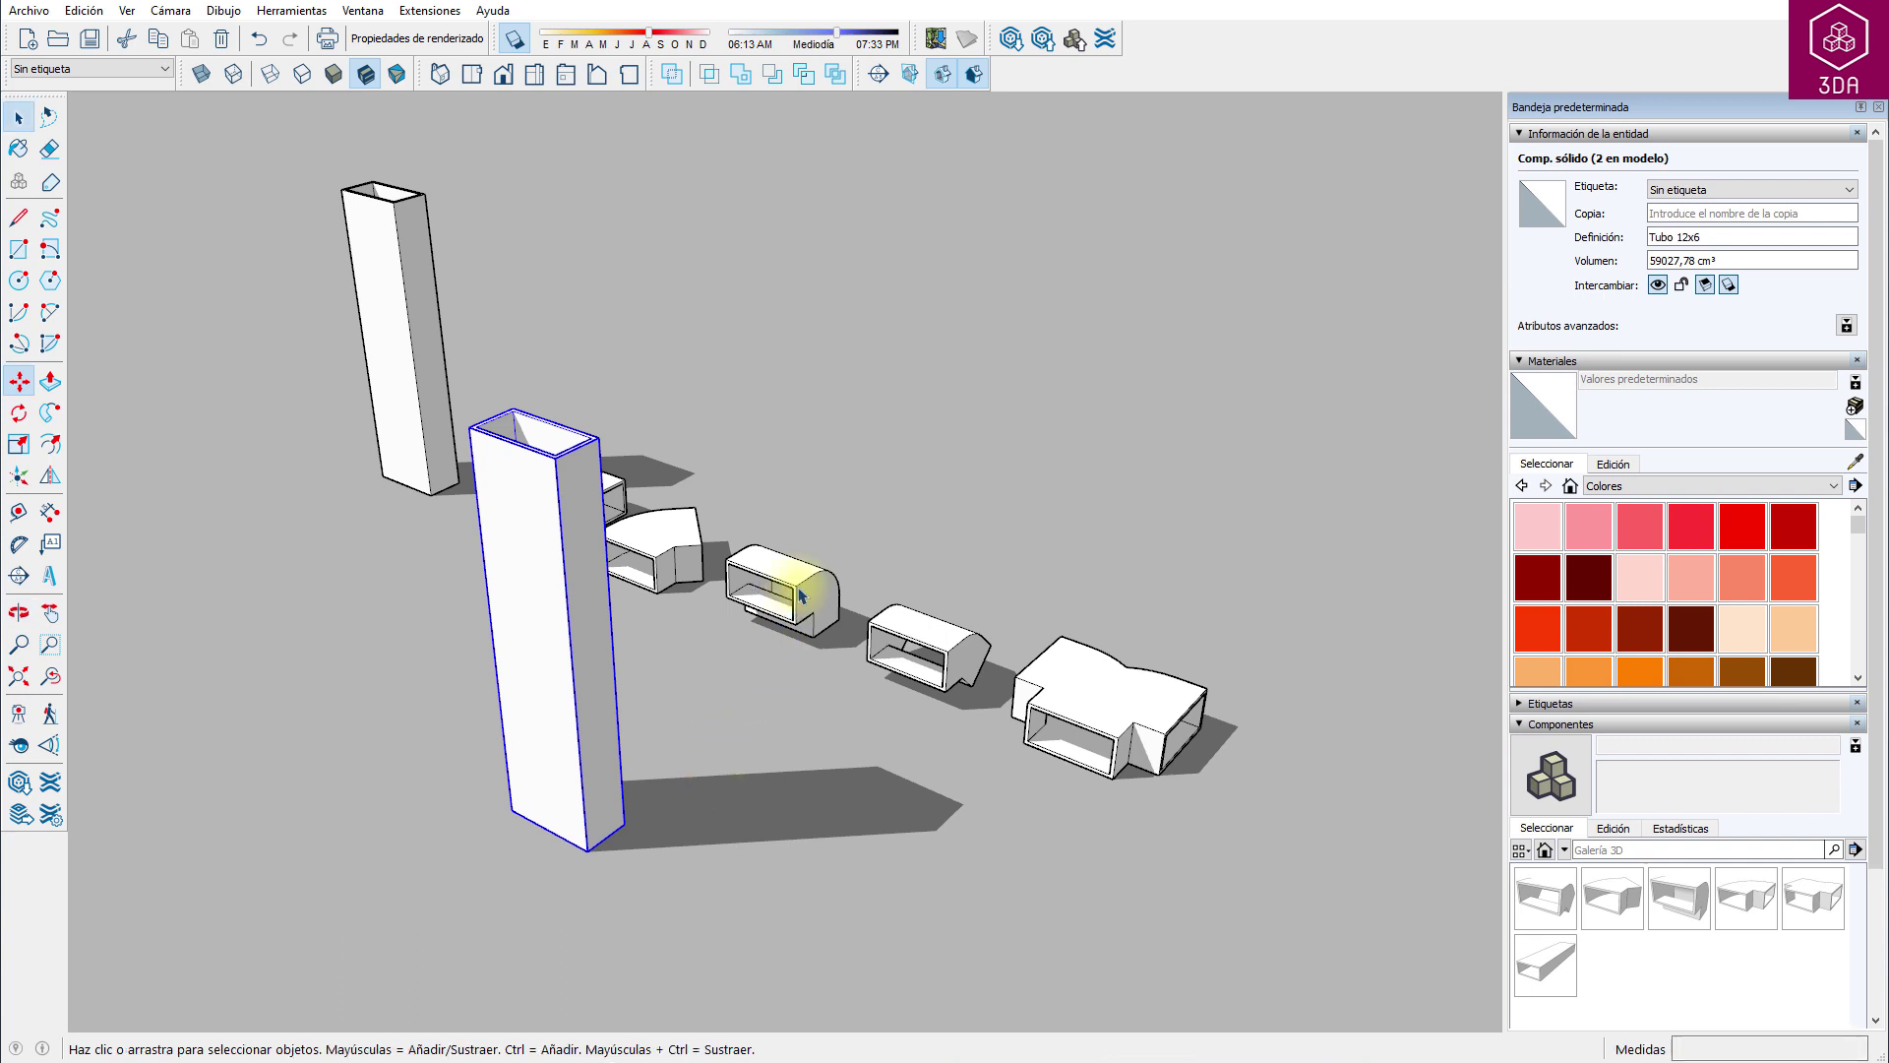
Step: Select the codo 90° elbow and begin a copying move of it
click(802, 595)
key(m)
key(ctrl)
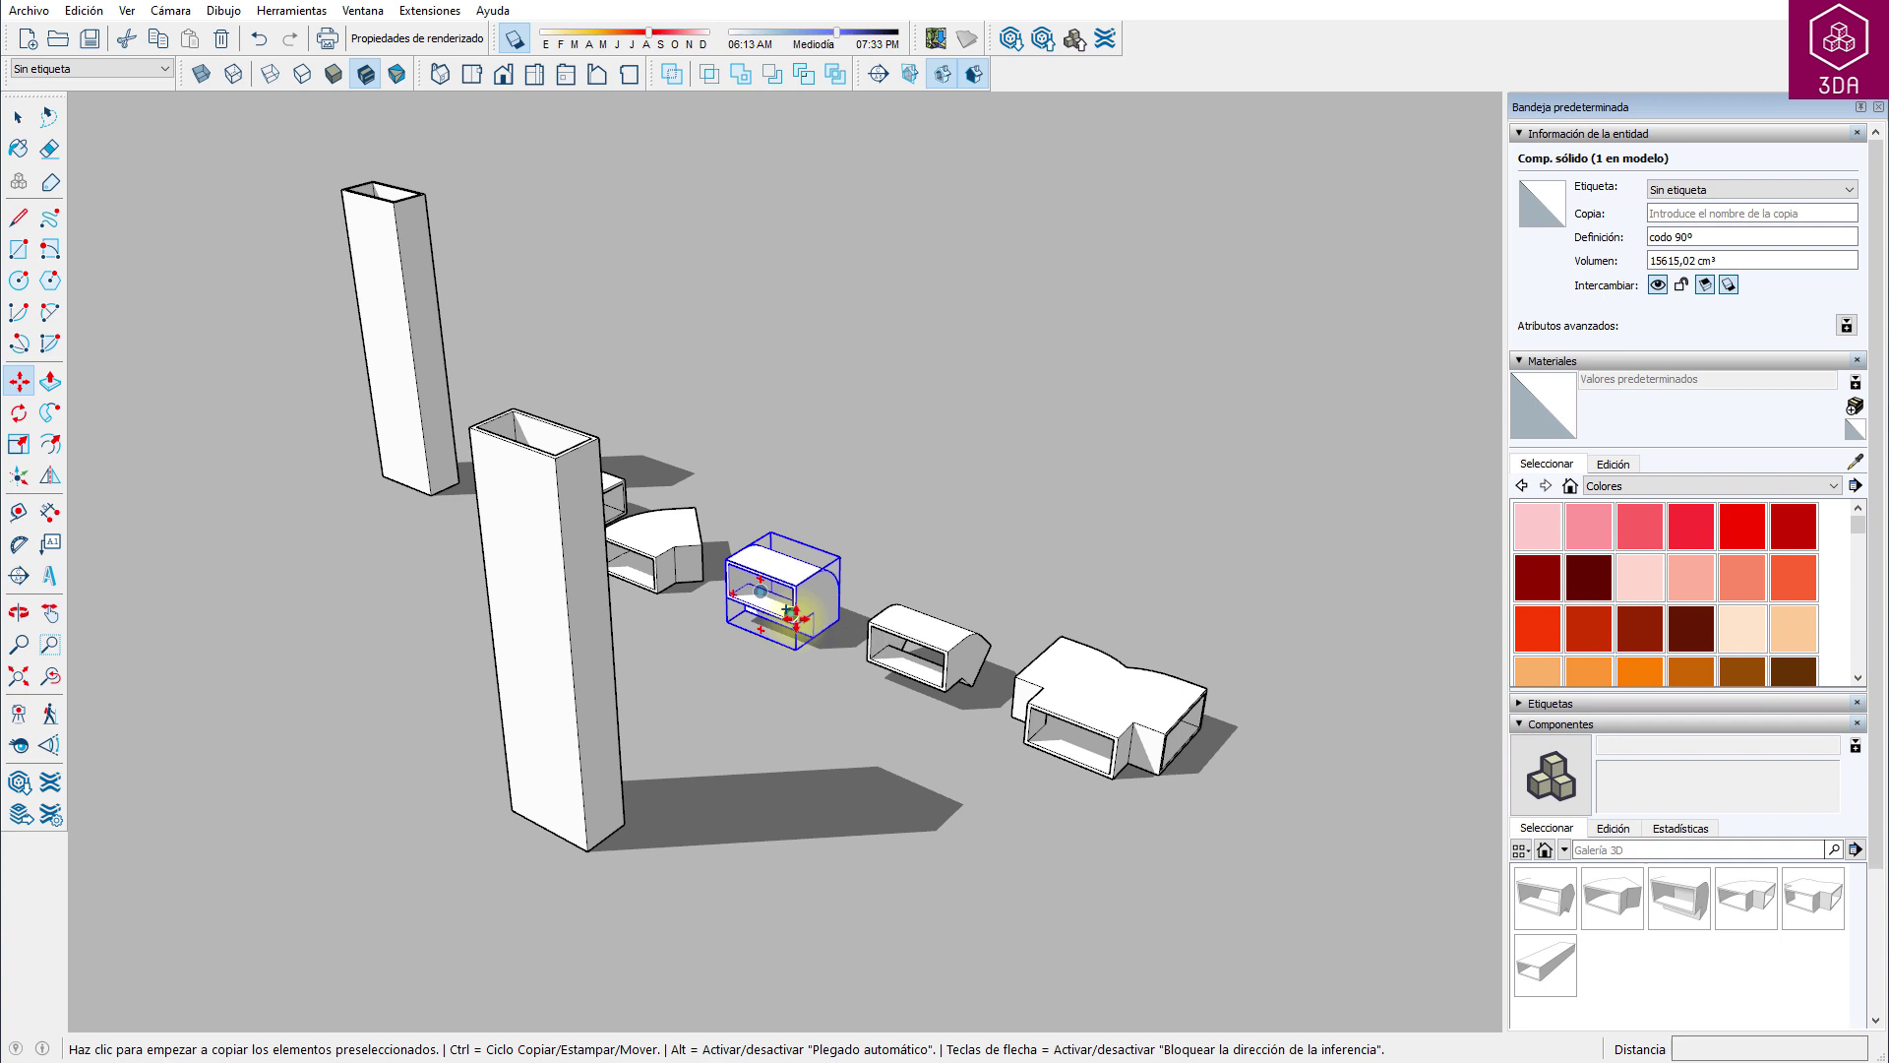
Step: Place the elbow copy on top of the new duct column
click(790, 614)
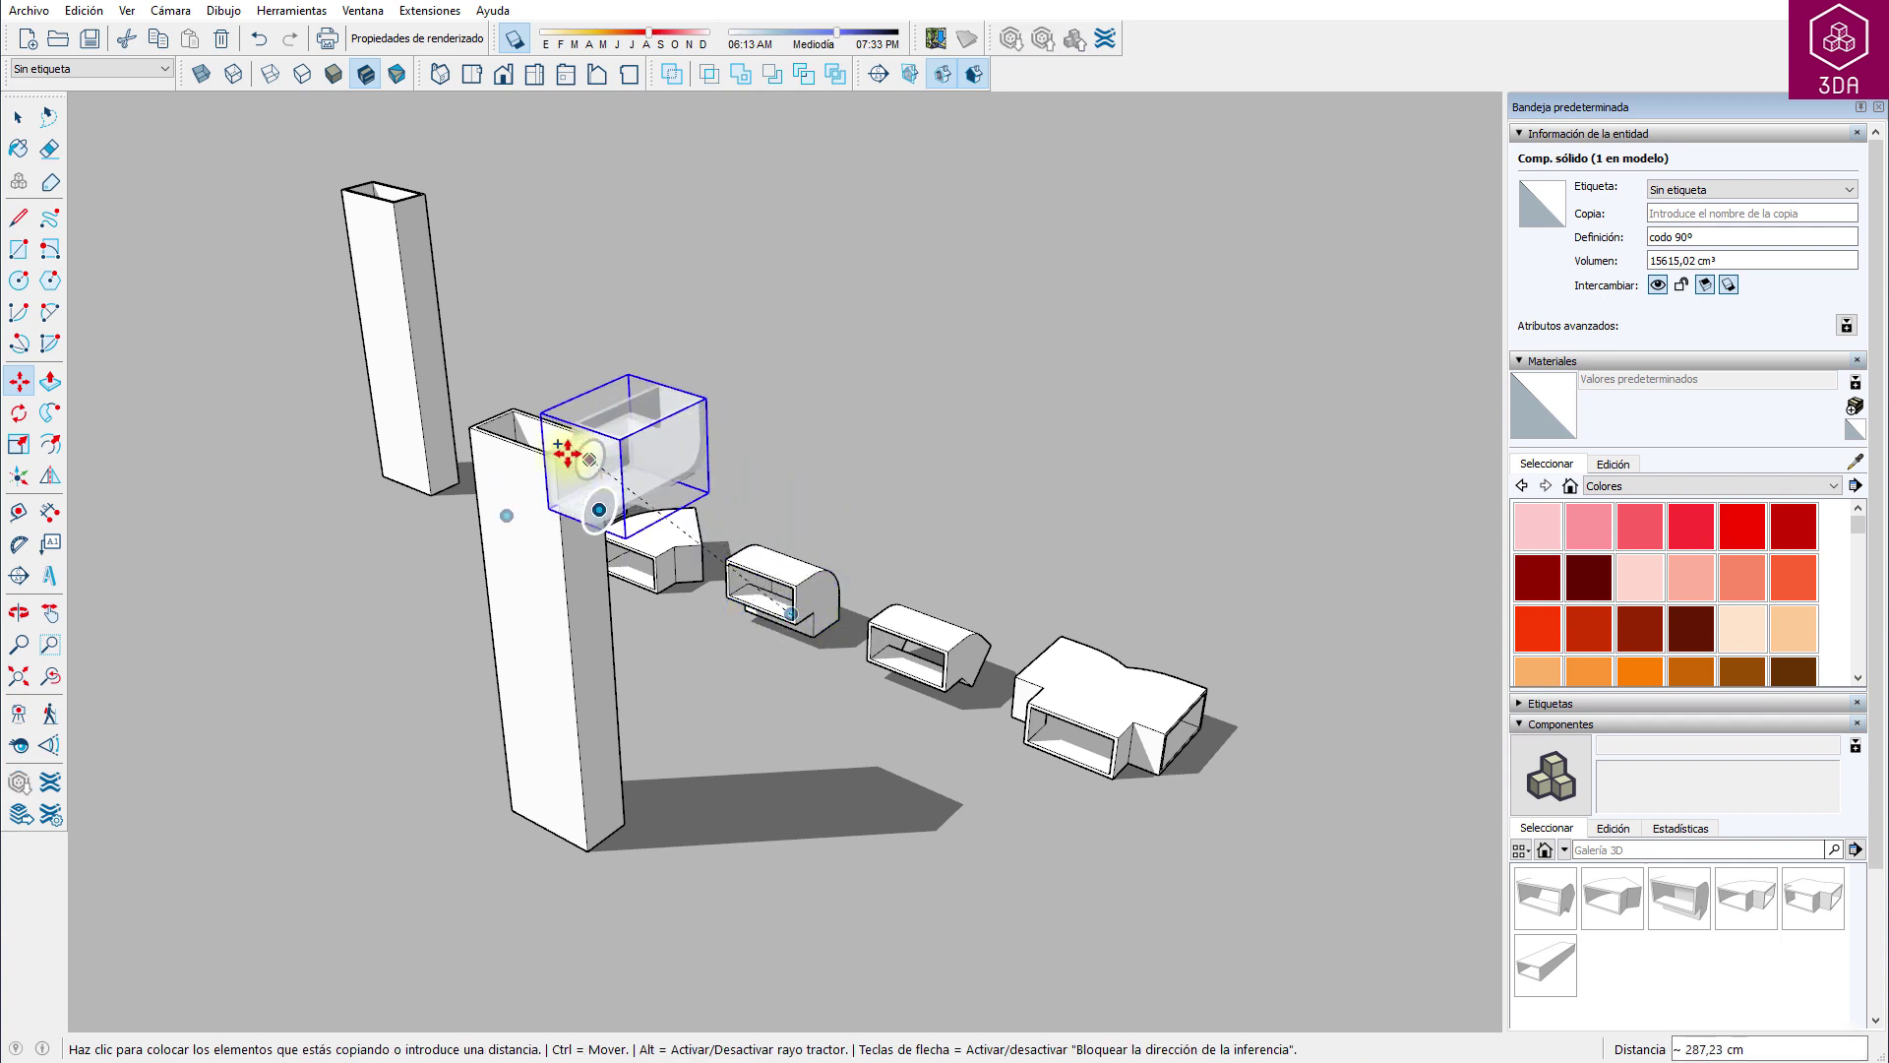
click(533, 433)
key(space)
click(405, 751)
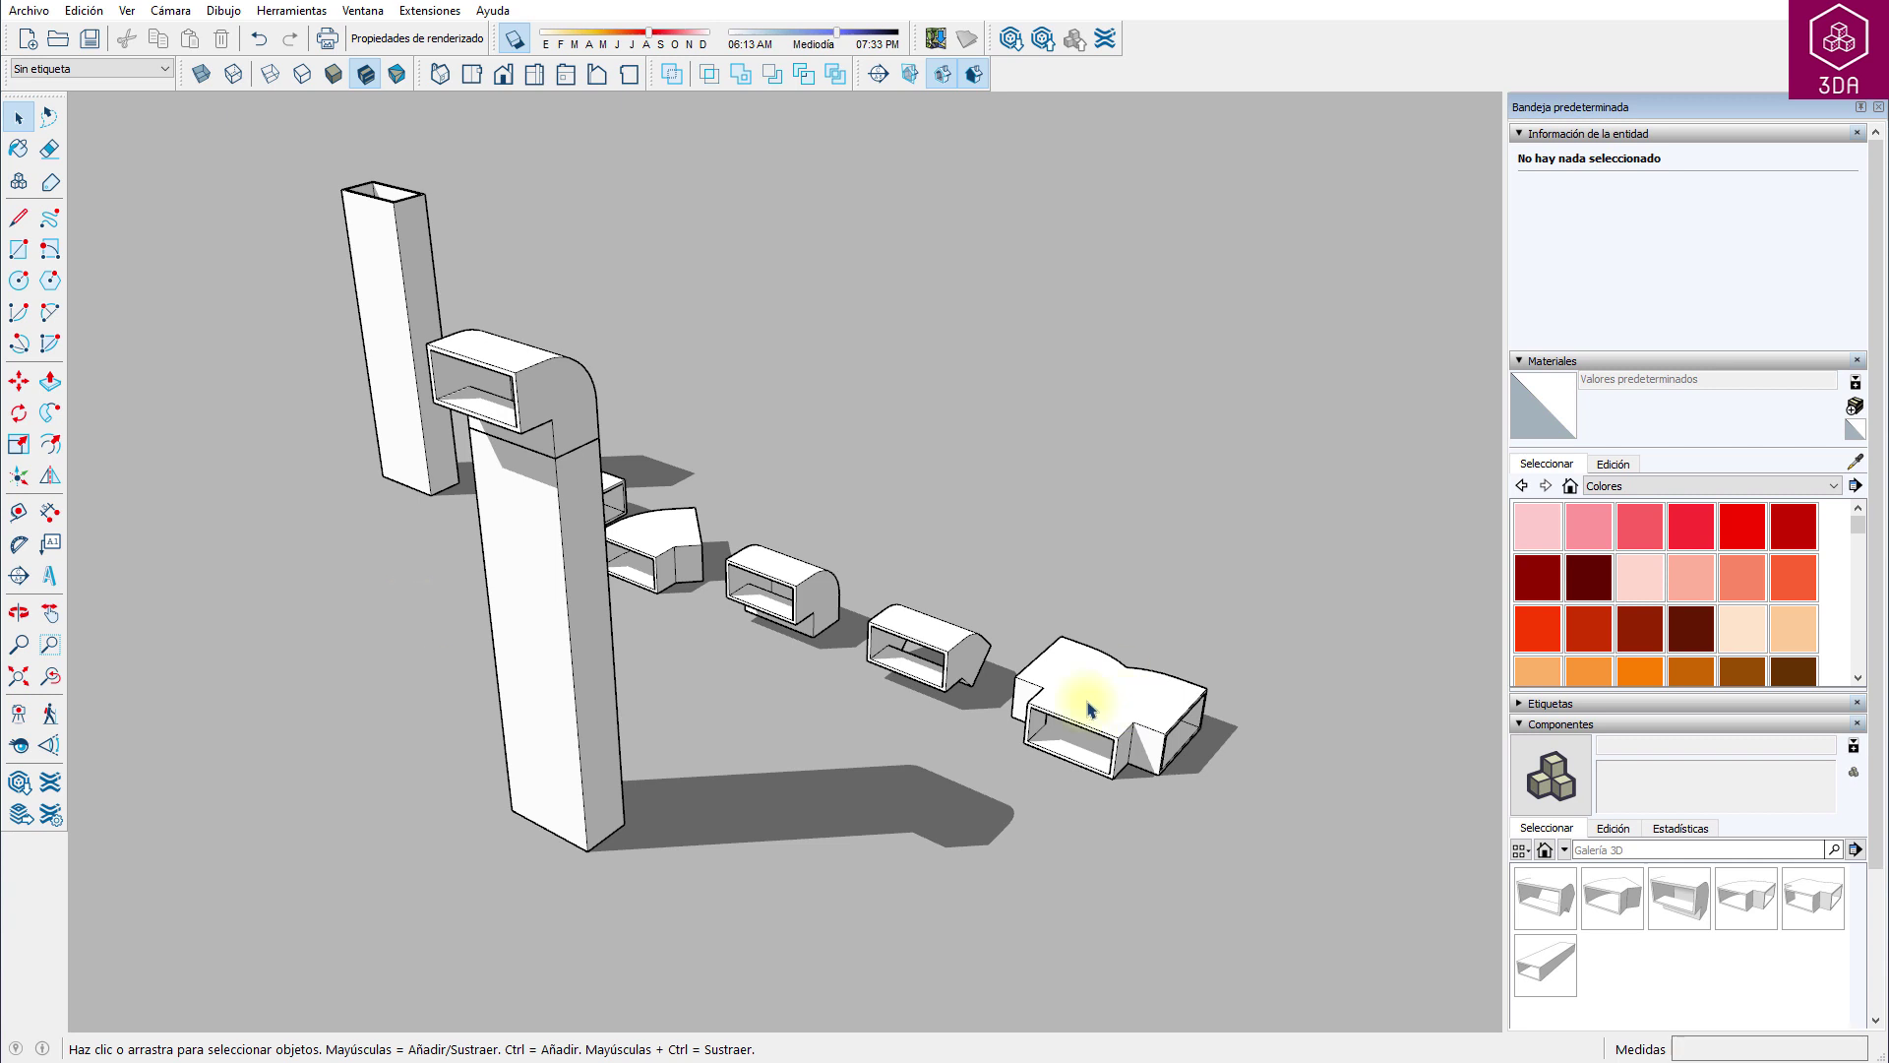
Step: Copy the flat T plano fitting and snap it onto the top of the elbow
key(m)
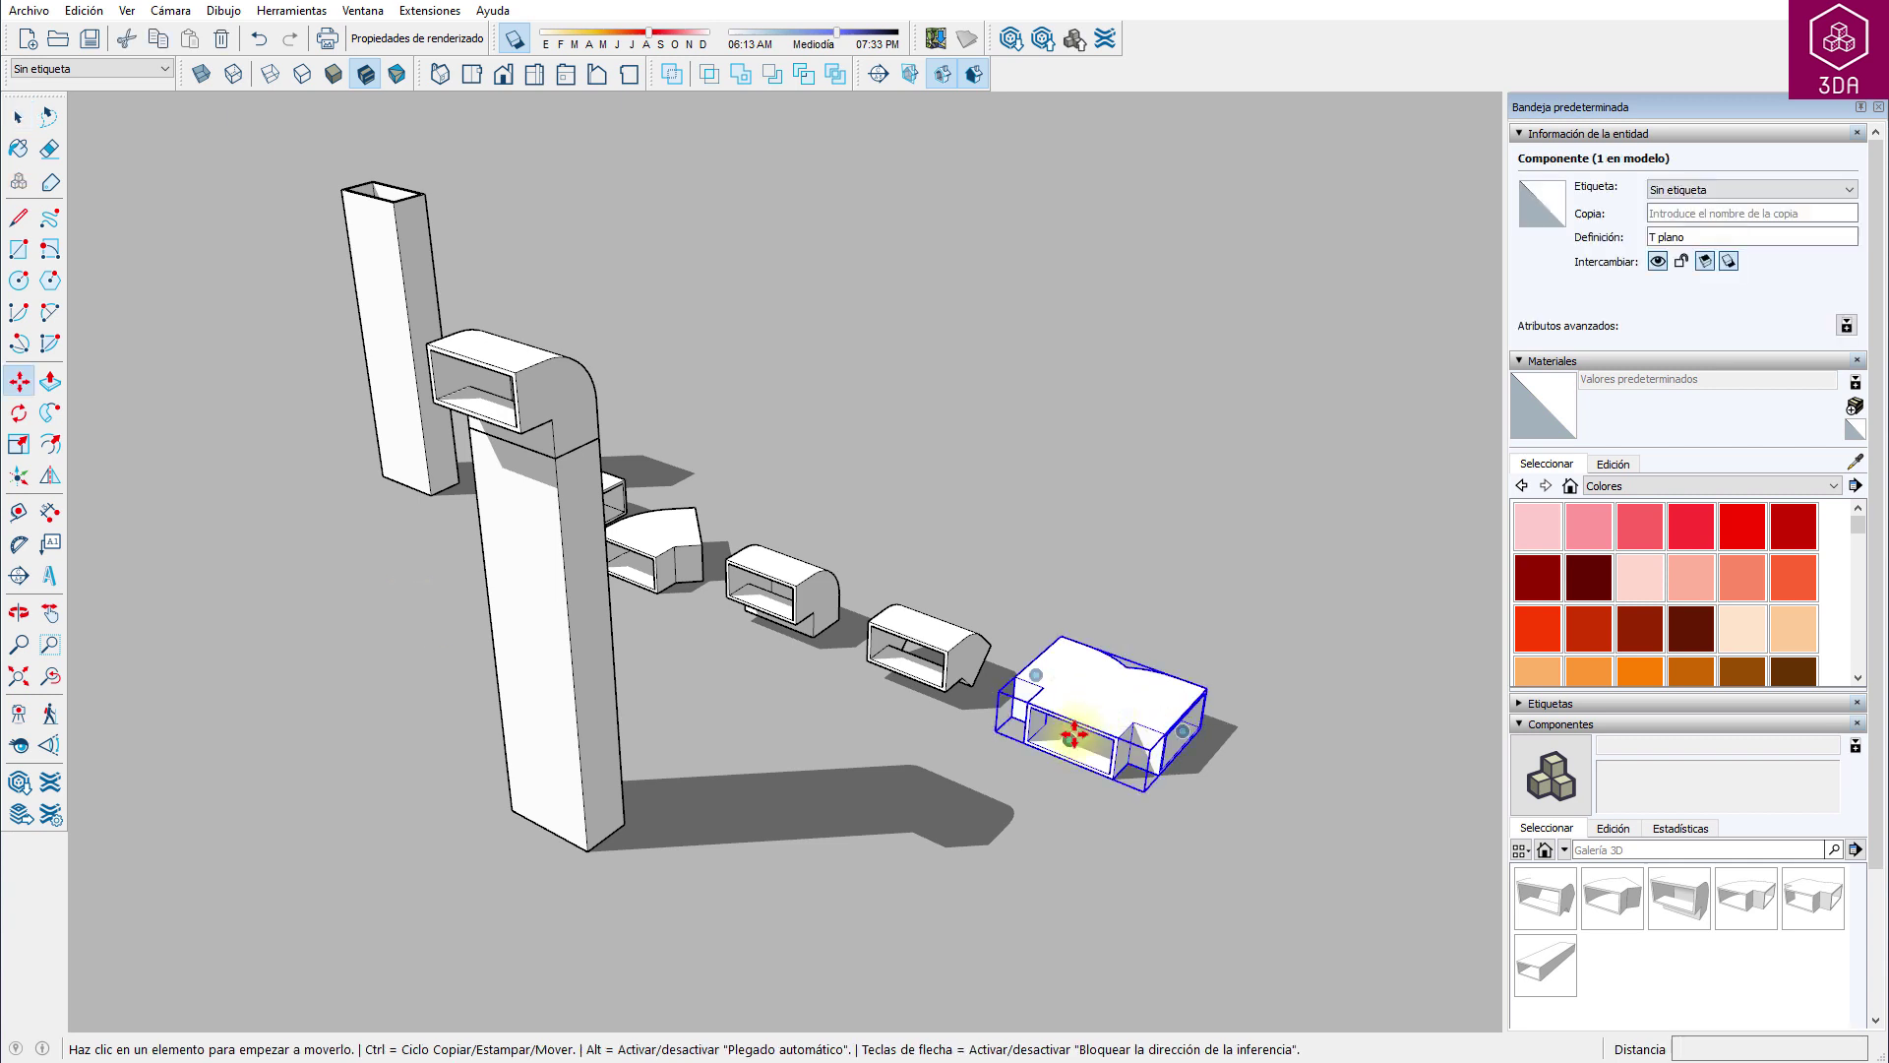
ctrl+click(1070, 740)
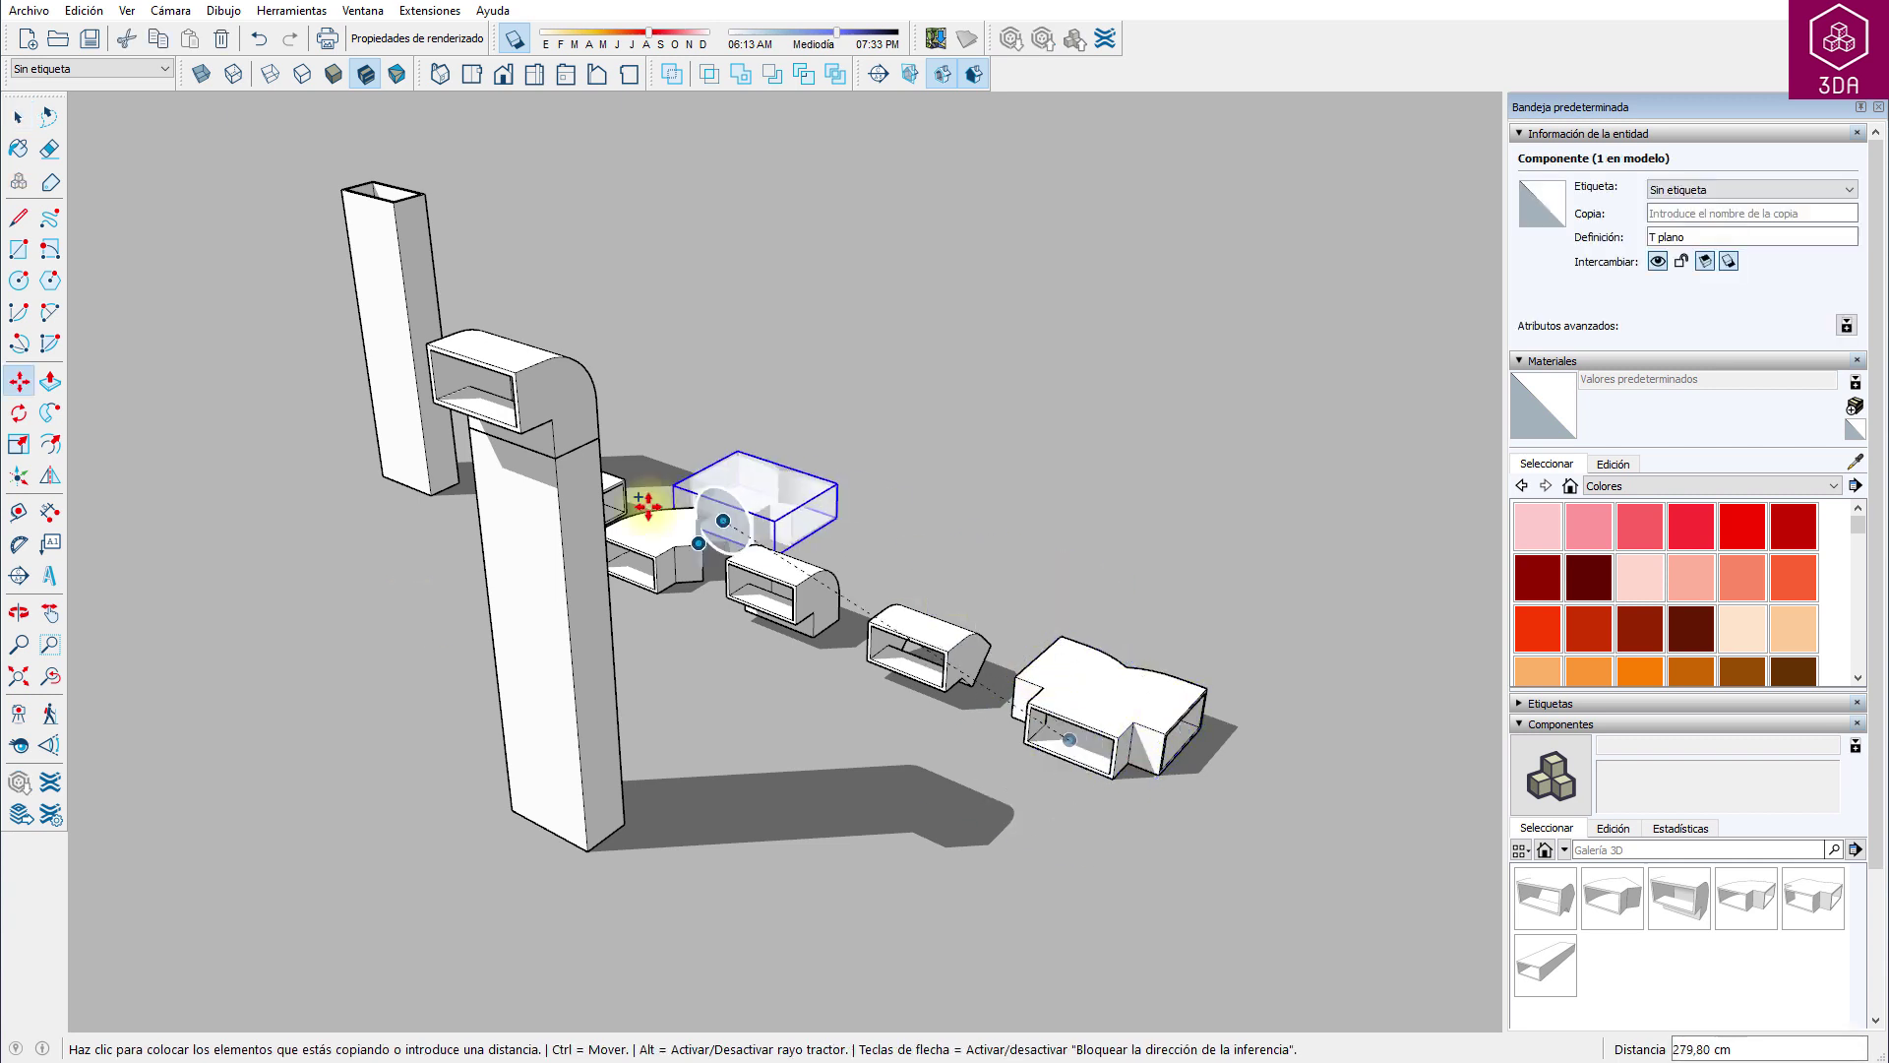
click(476, 391)
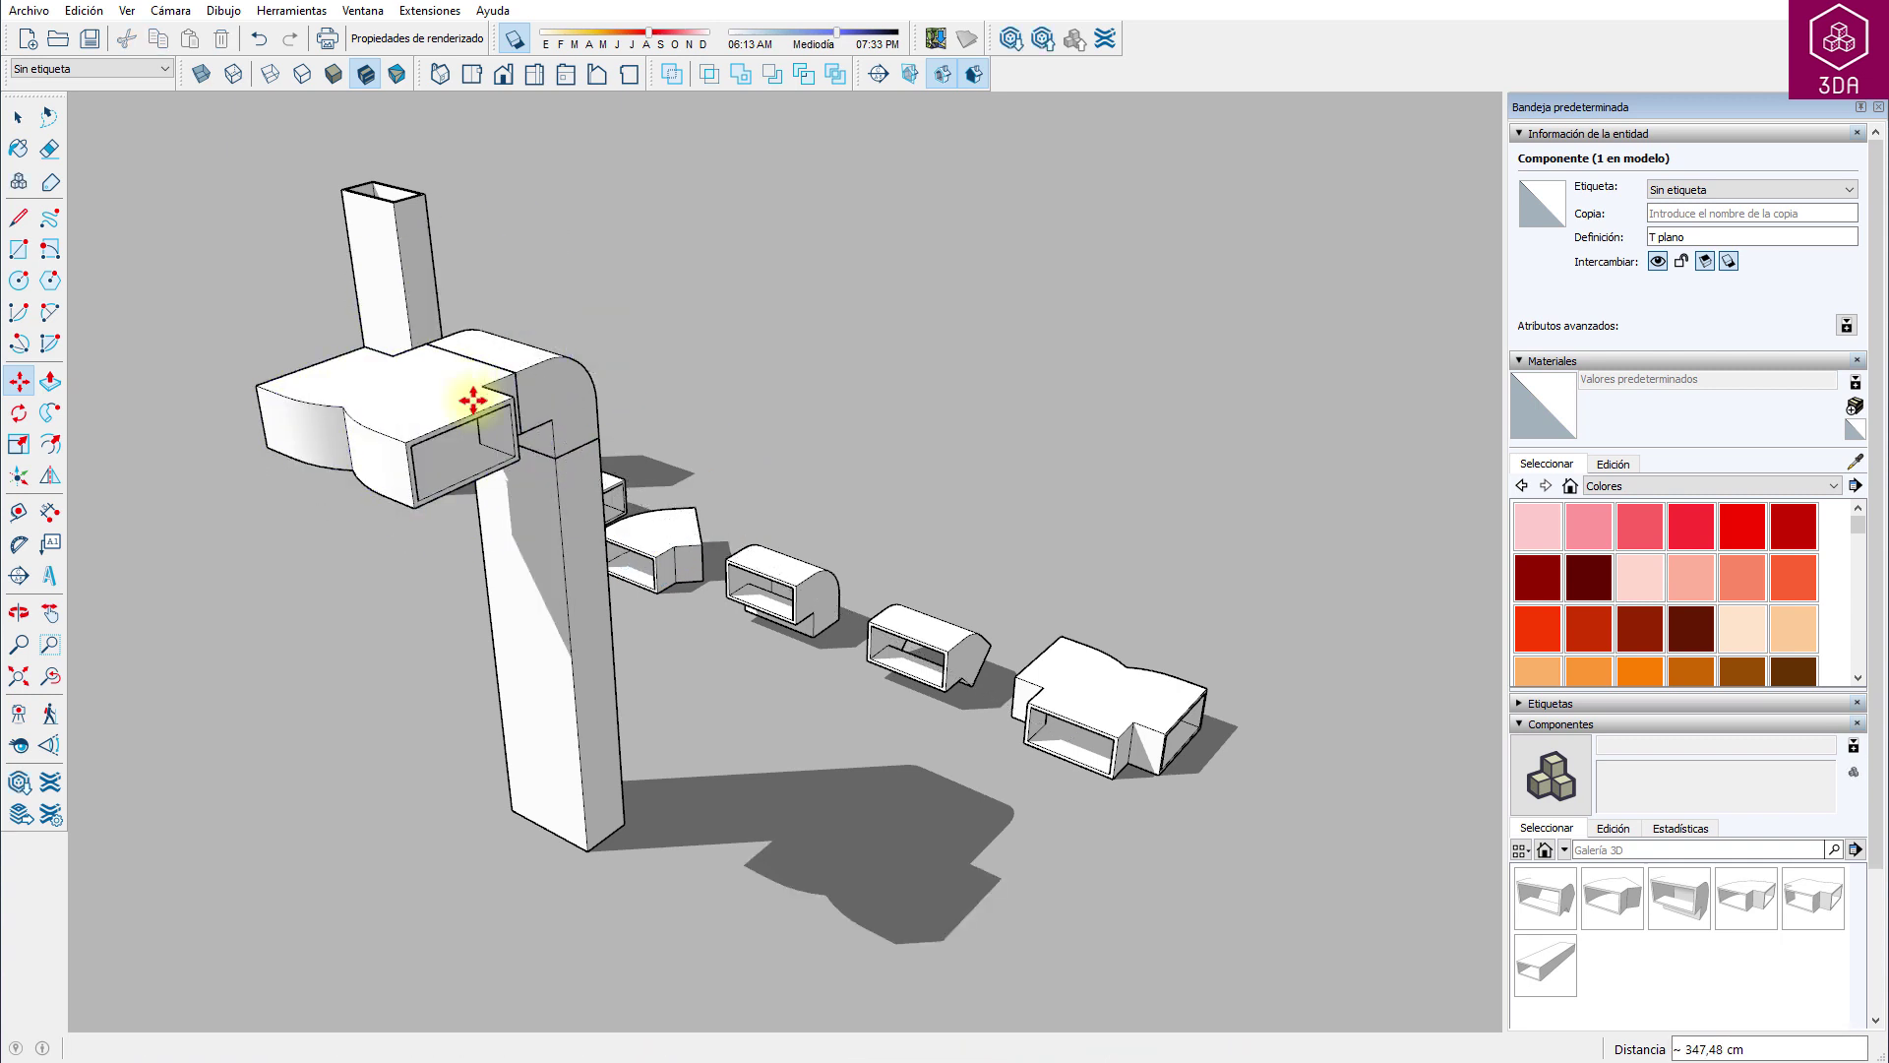
key(space)
click(384, 277)
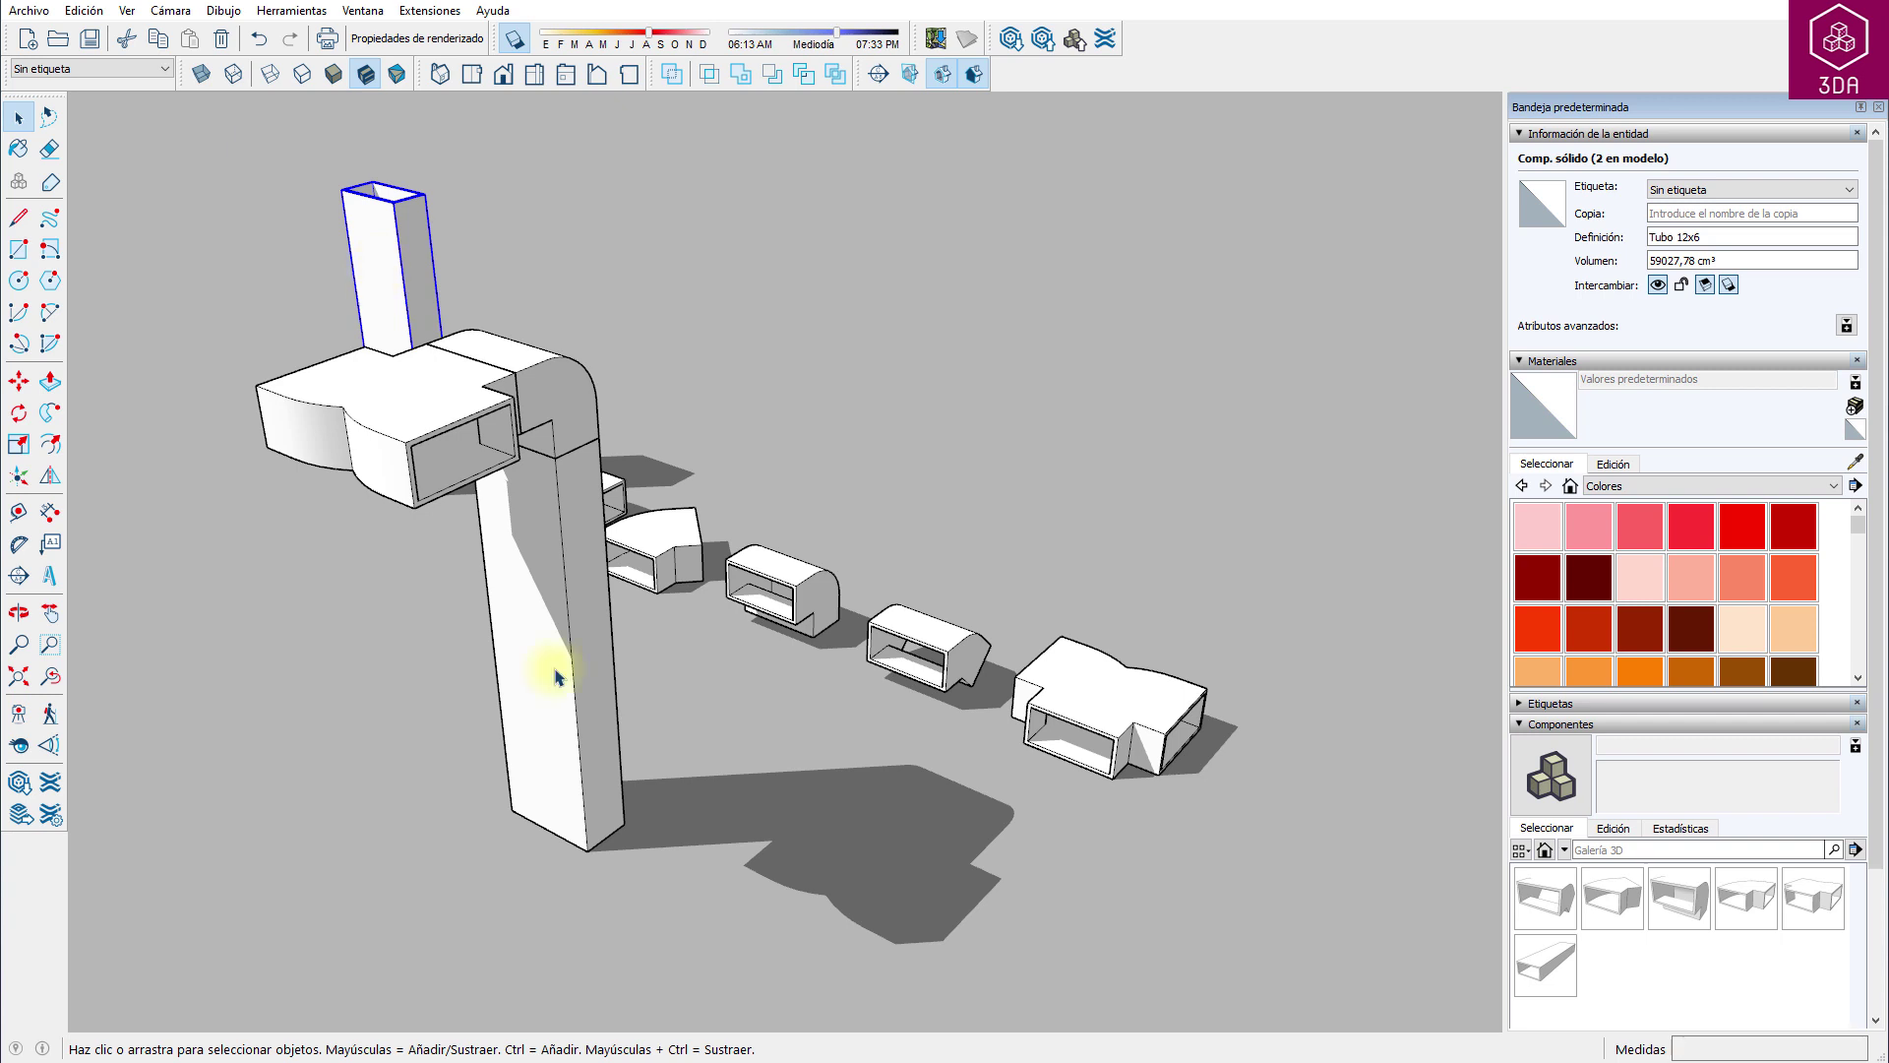
Step: Copy the long vertical Tubo 12x6 tube horizontally onto the T fitting's open end
click(607, 793)
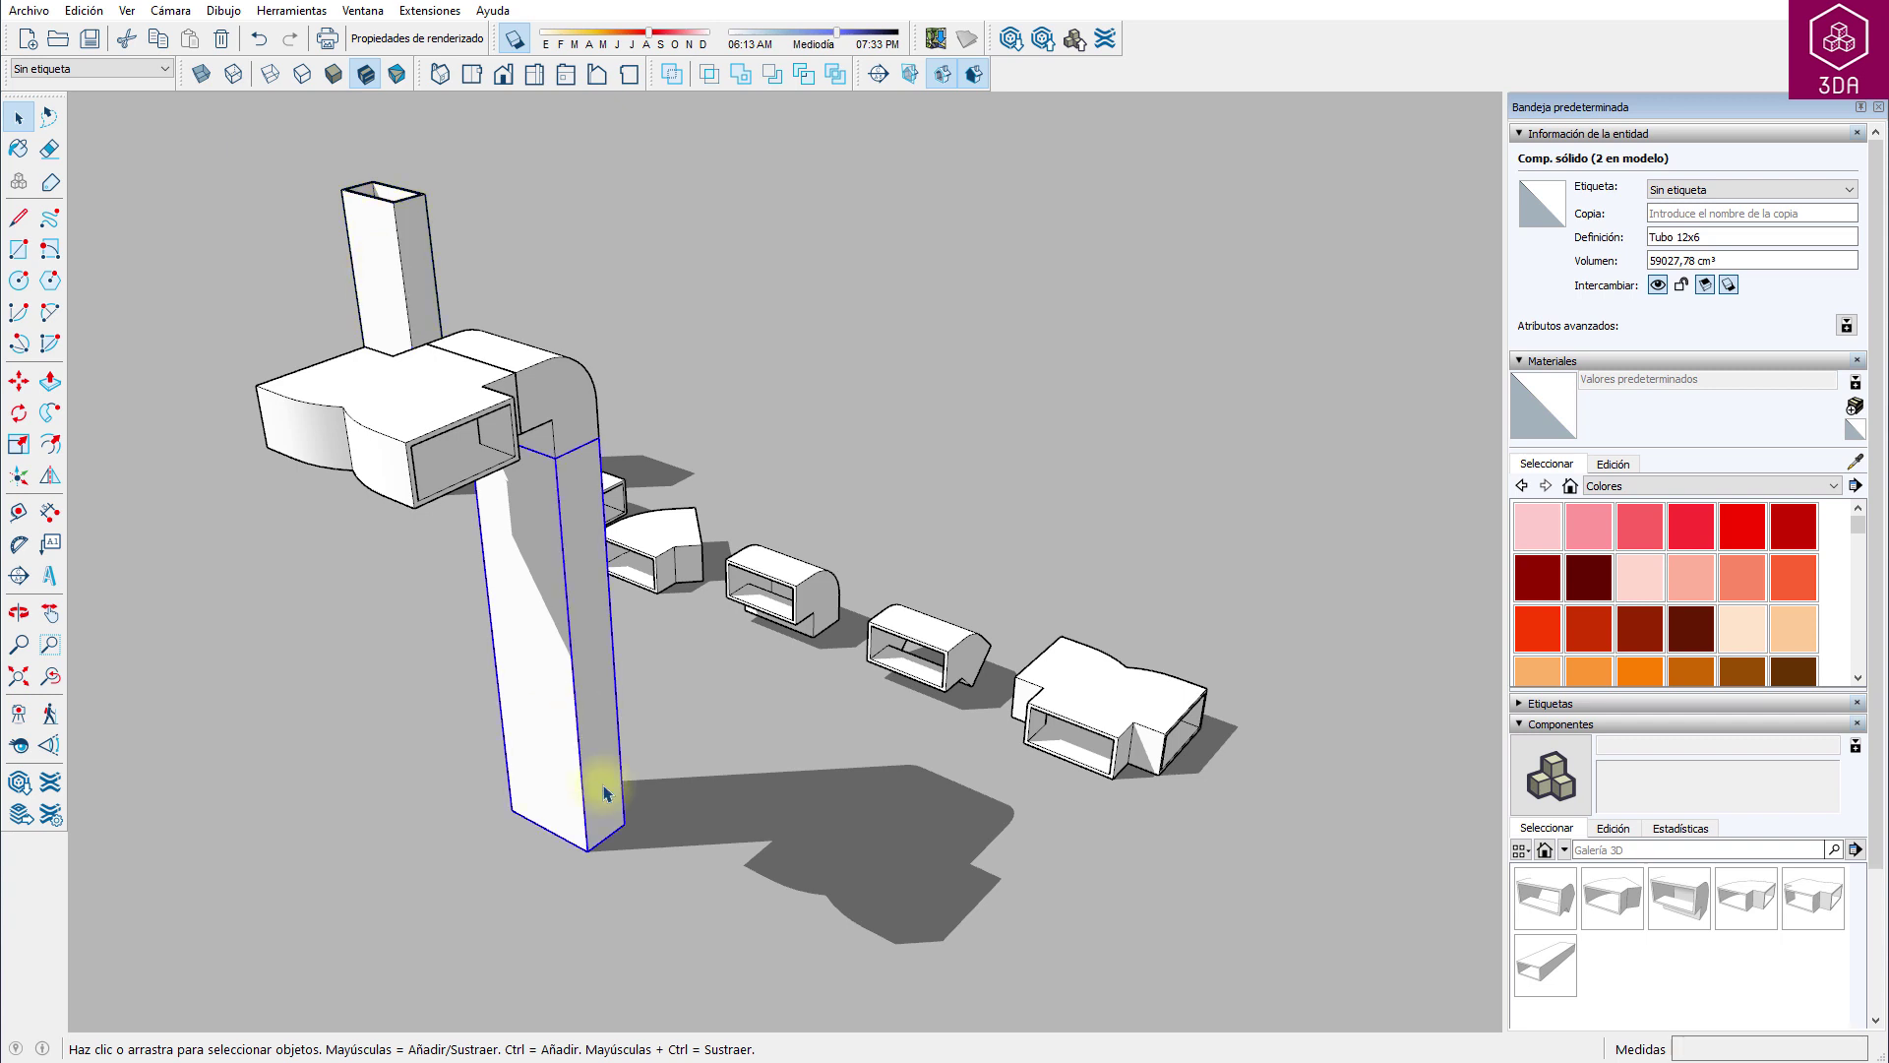
key(m)
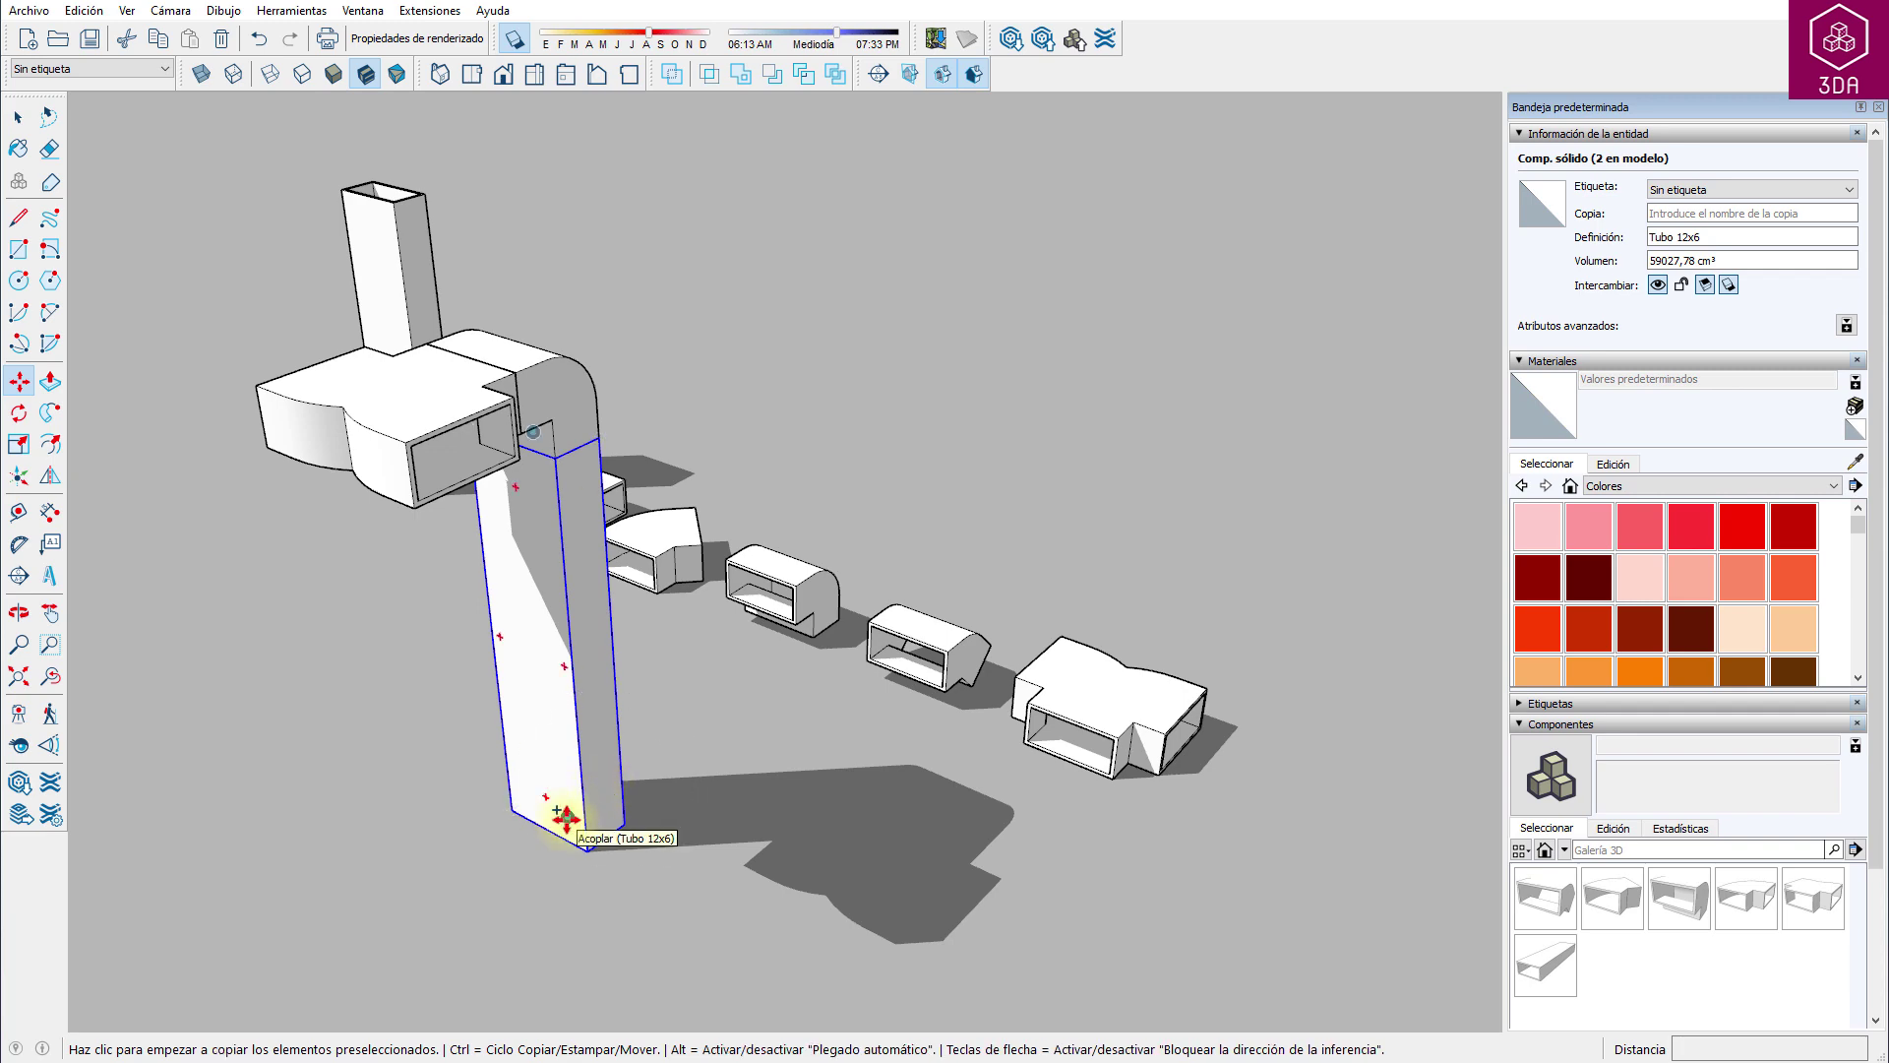
click(567, 815)
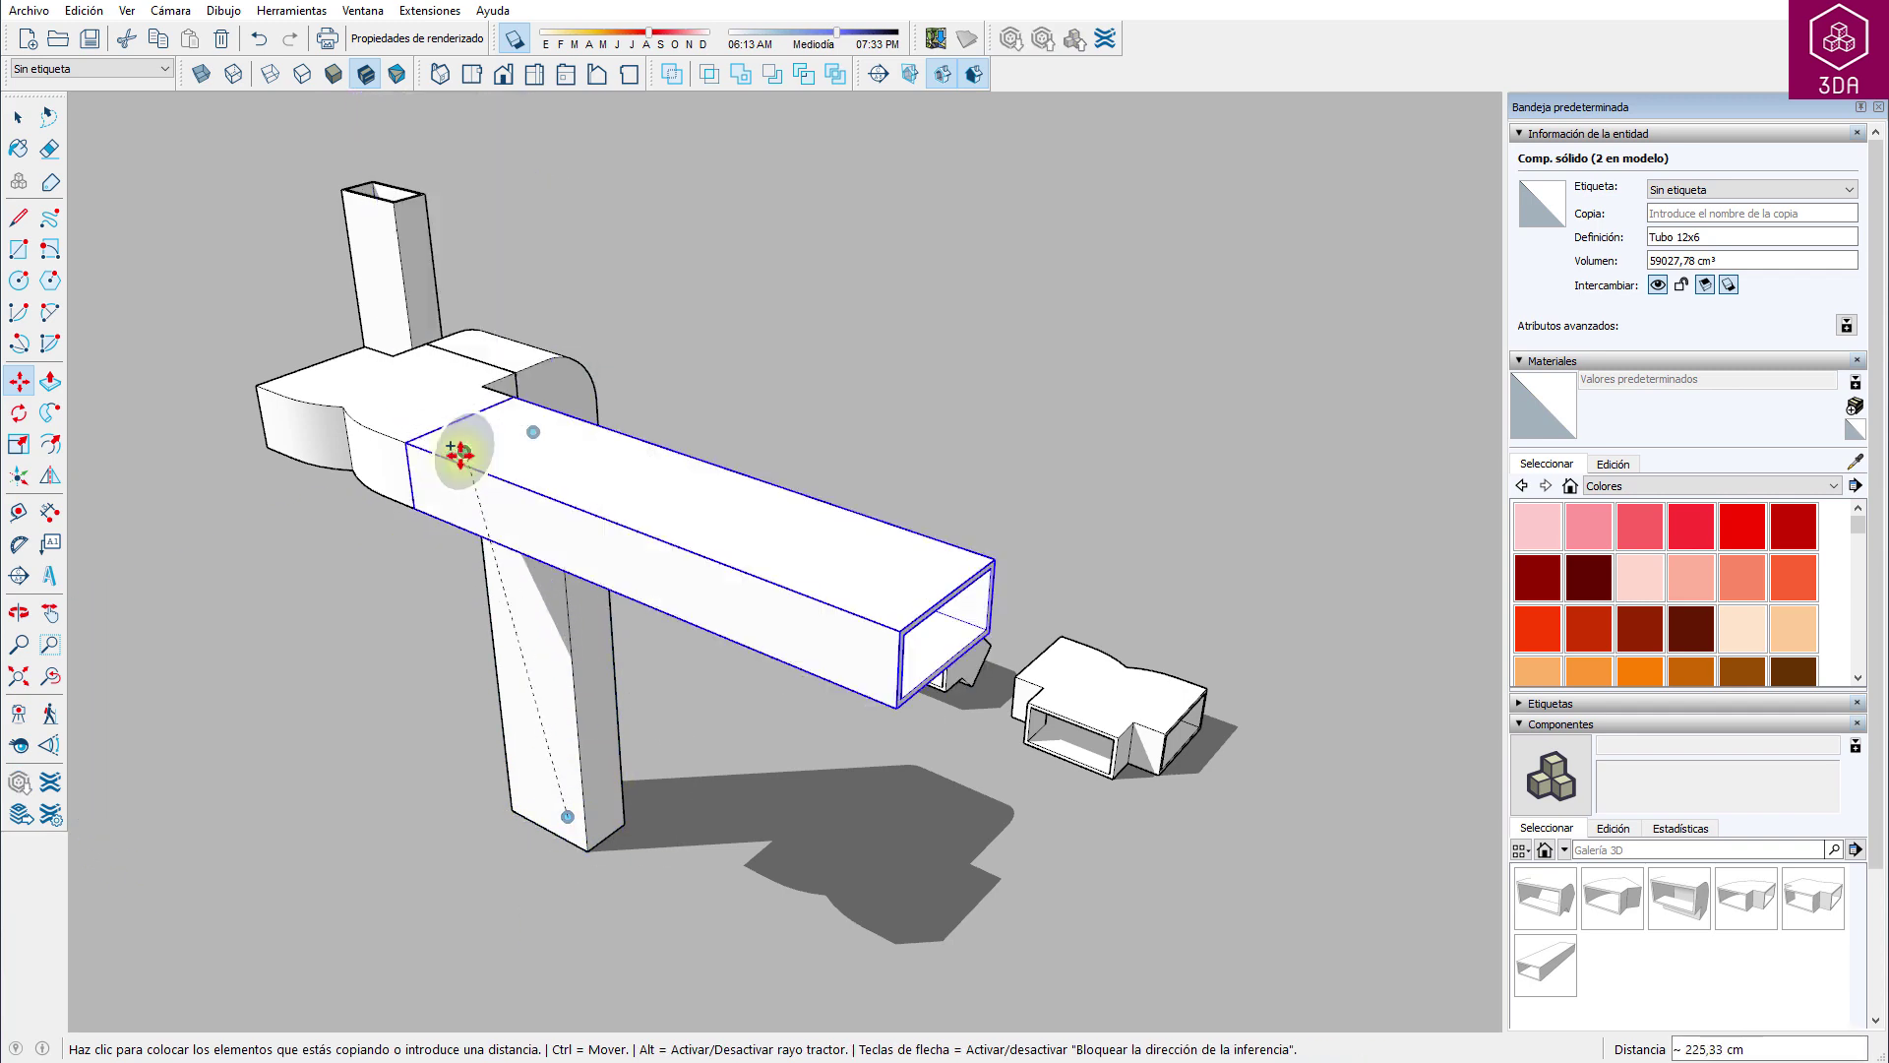
click(460, 453)
key(space)
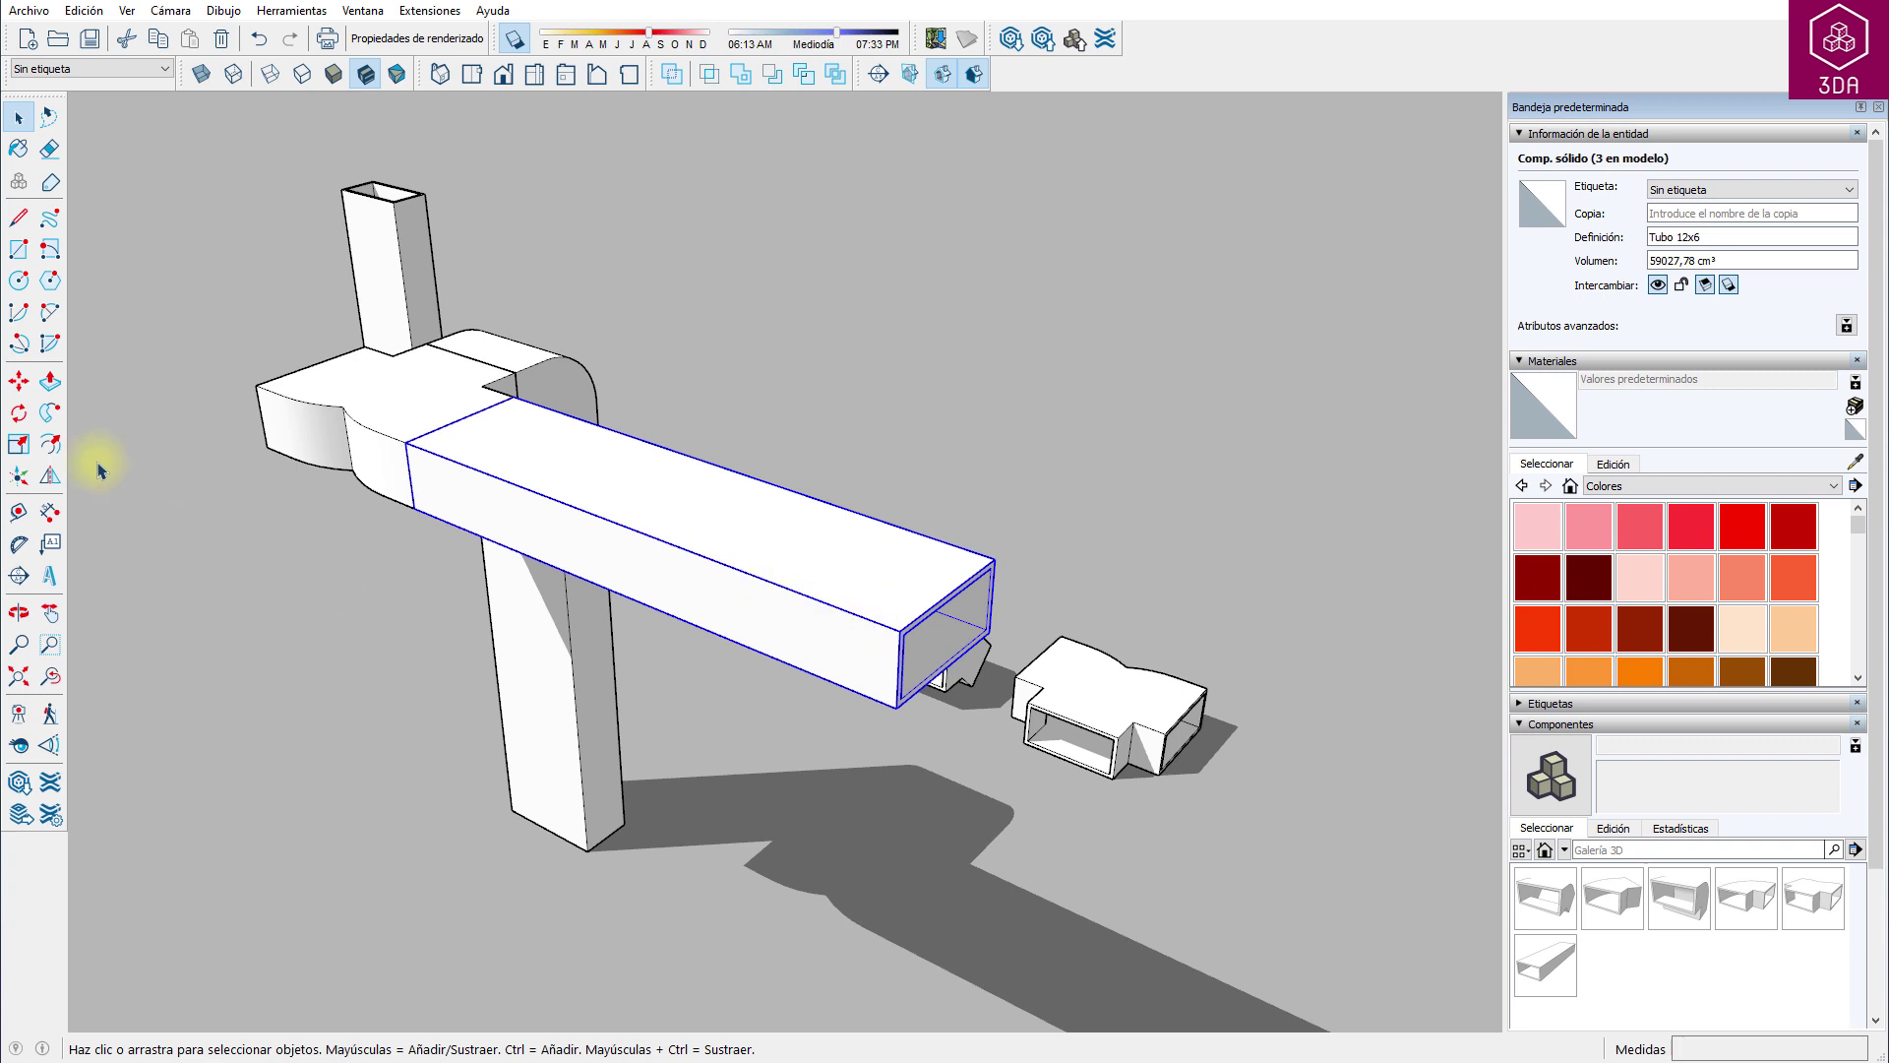
Step: Scale the new horizontal tube to 0.63 along its length
click(19, 446)
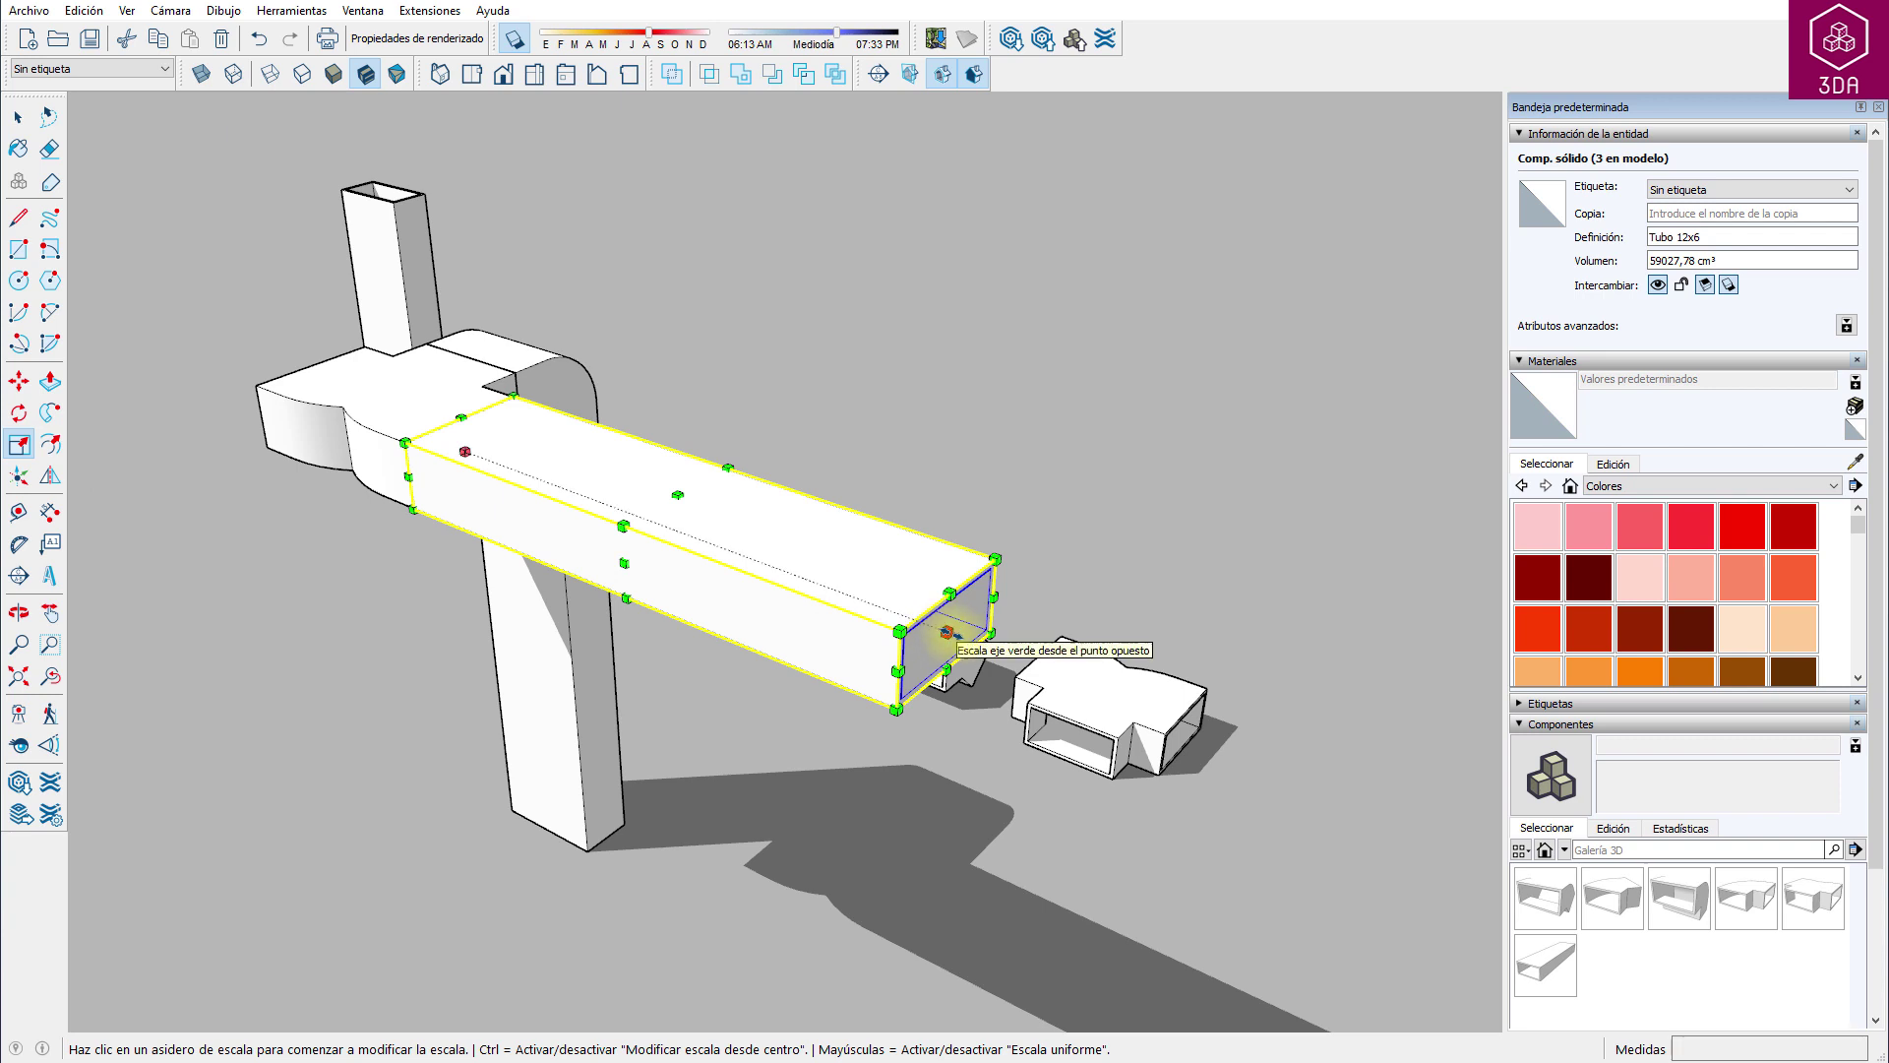
mouse_move(942, 638)
mouse_down()
mouse_move(650, 509)
mouse_move(736, 572)
mouse_up()
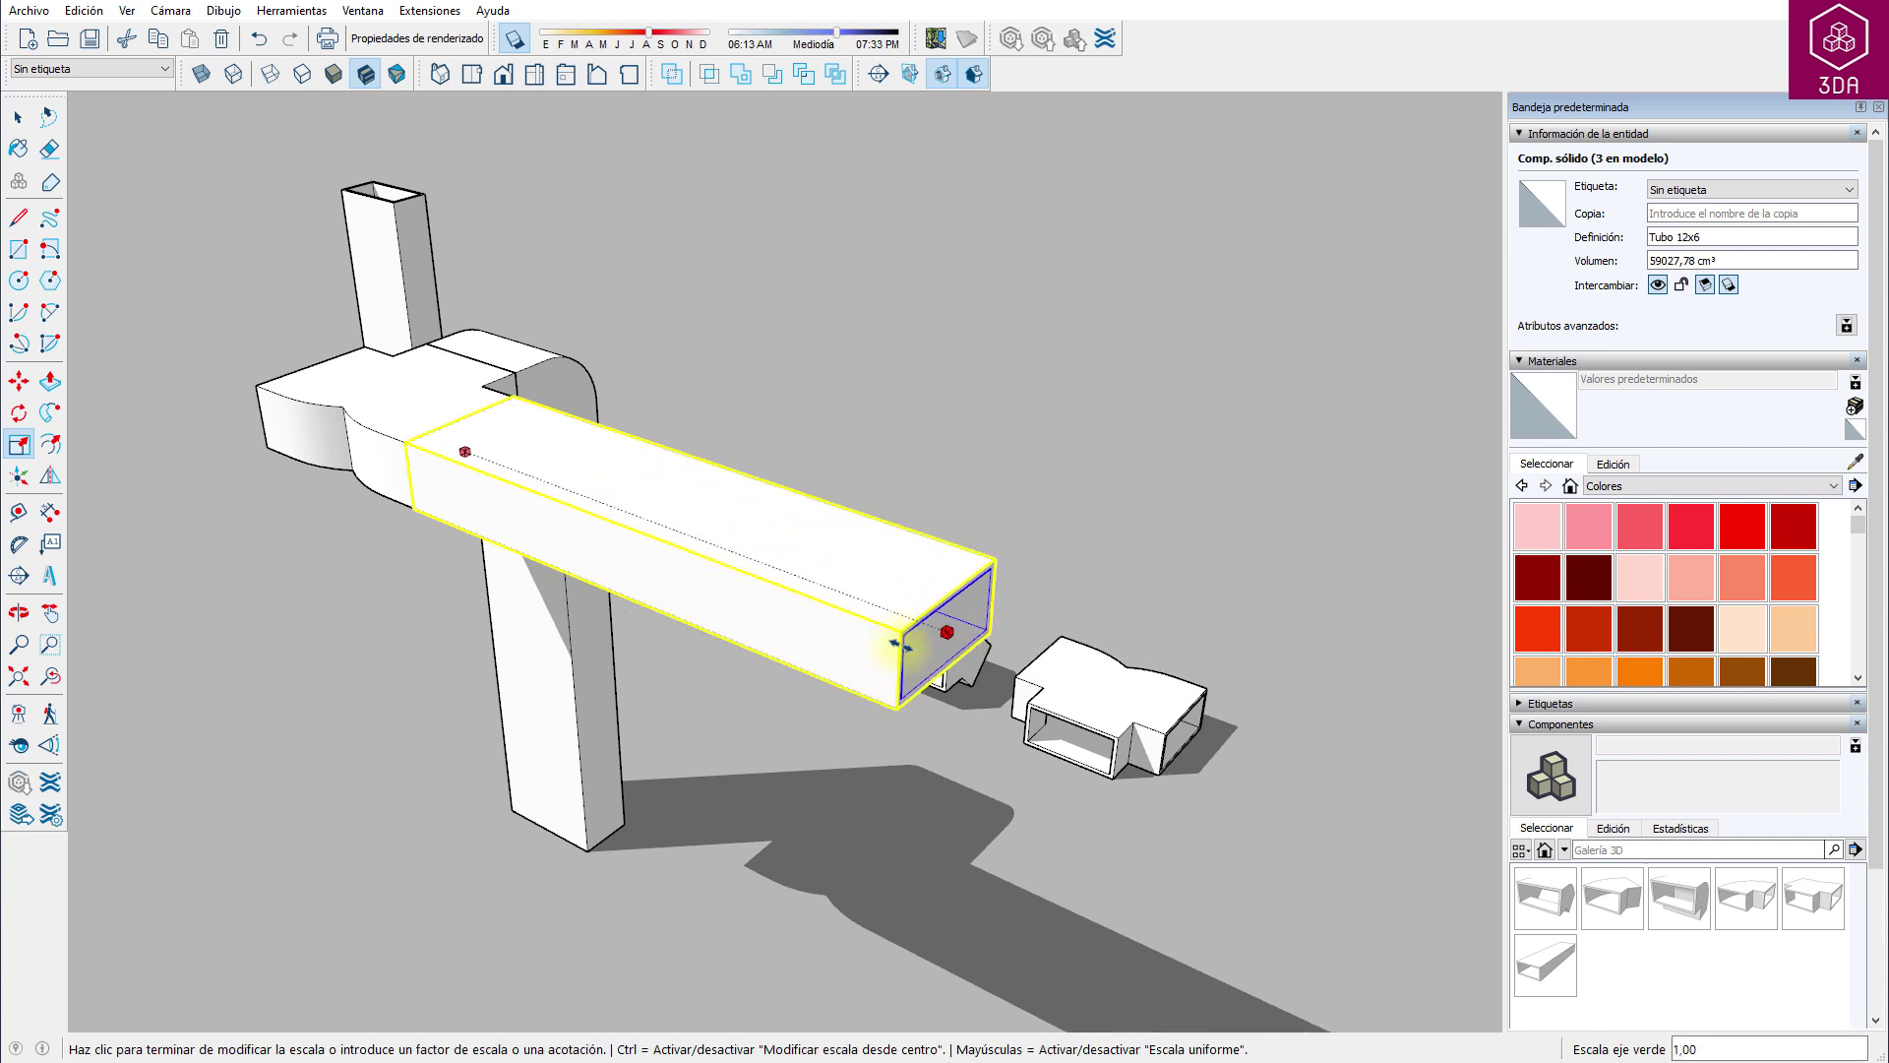
click(738, 573)
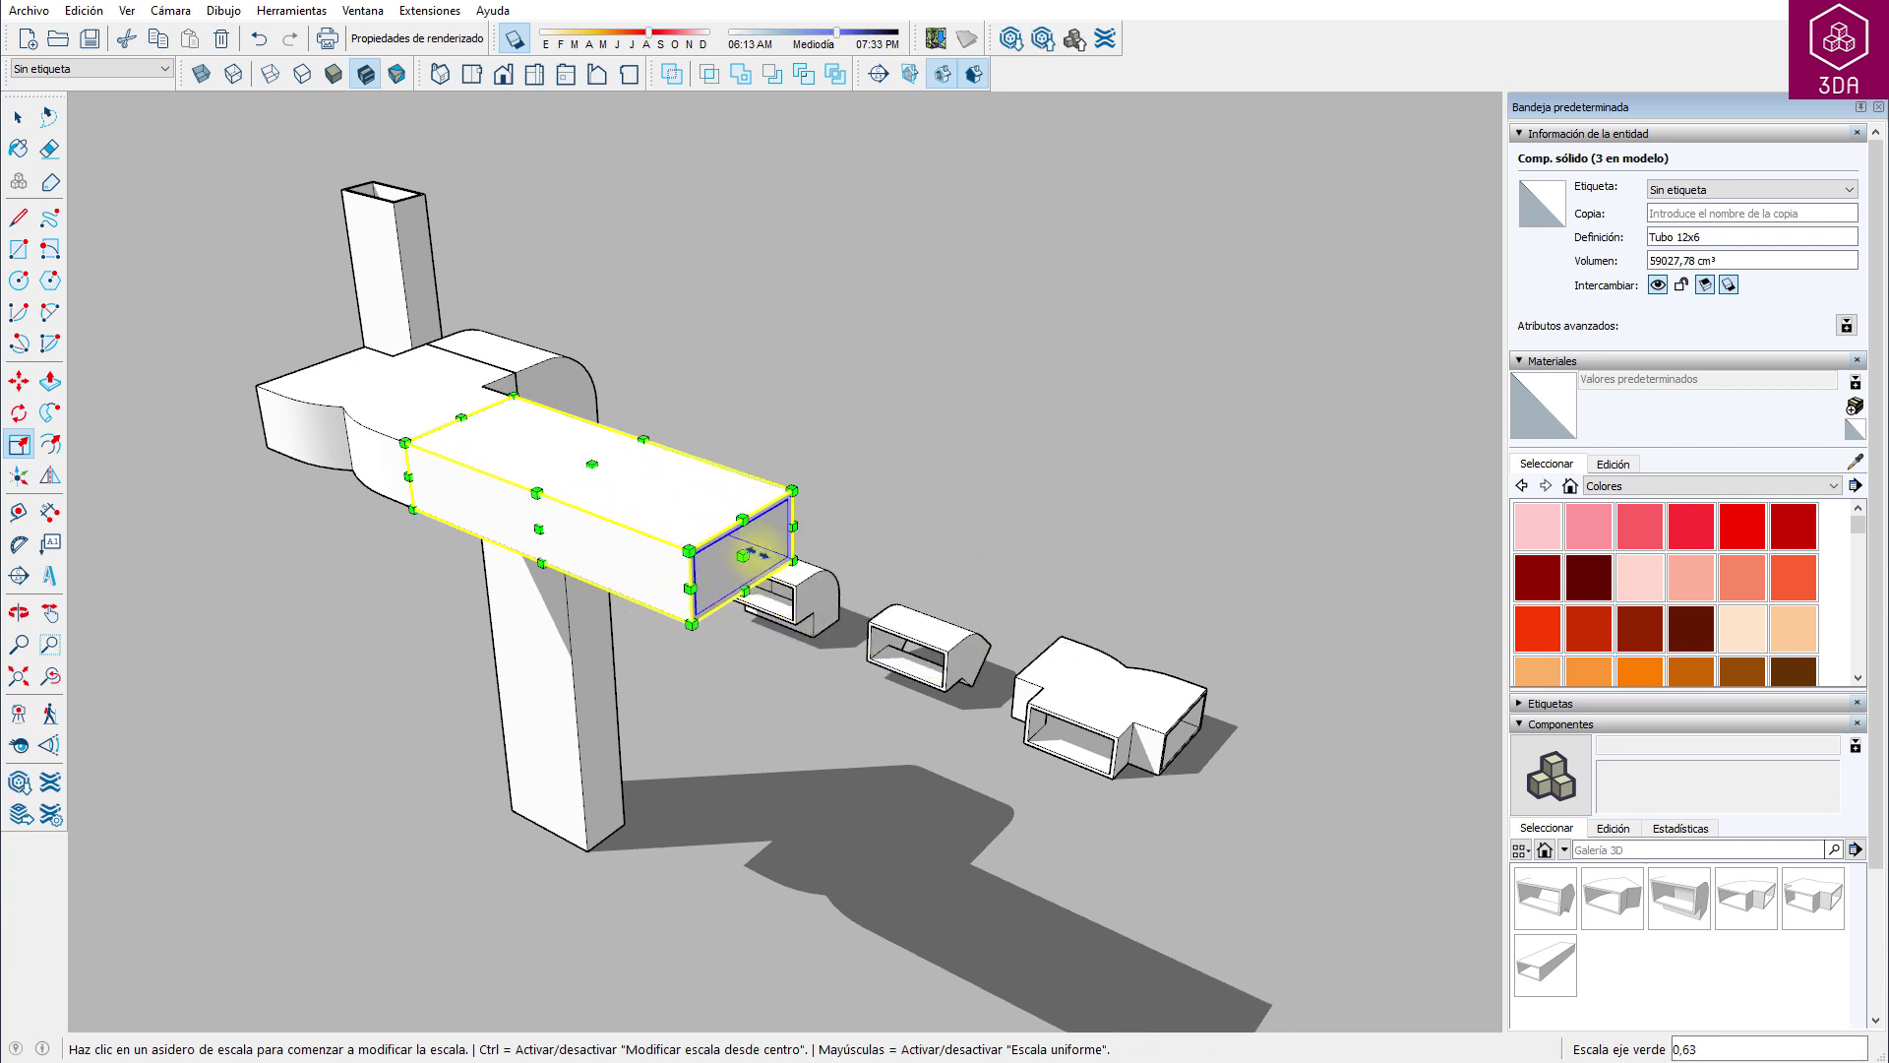
key(space)
click(866, 463)
mouse_move(805, 642)
middle_down()
mouse_move(709, 822)
mouse_move(709, 726)
middle_up()
click(694, 482)
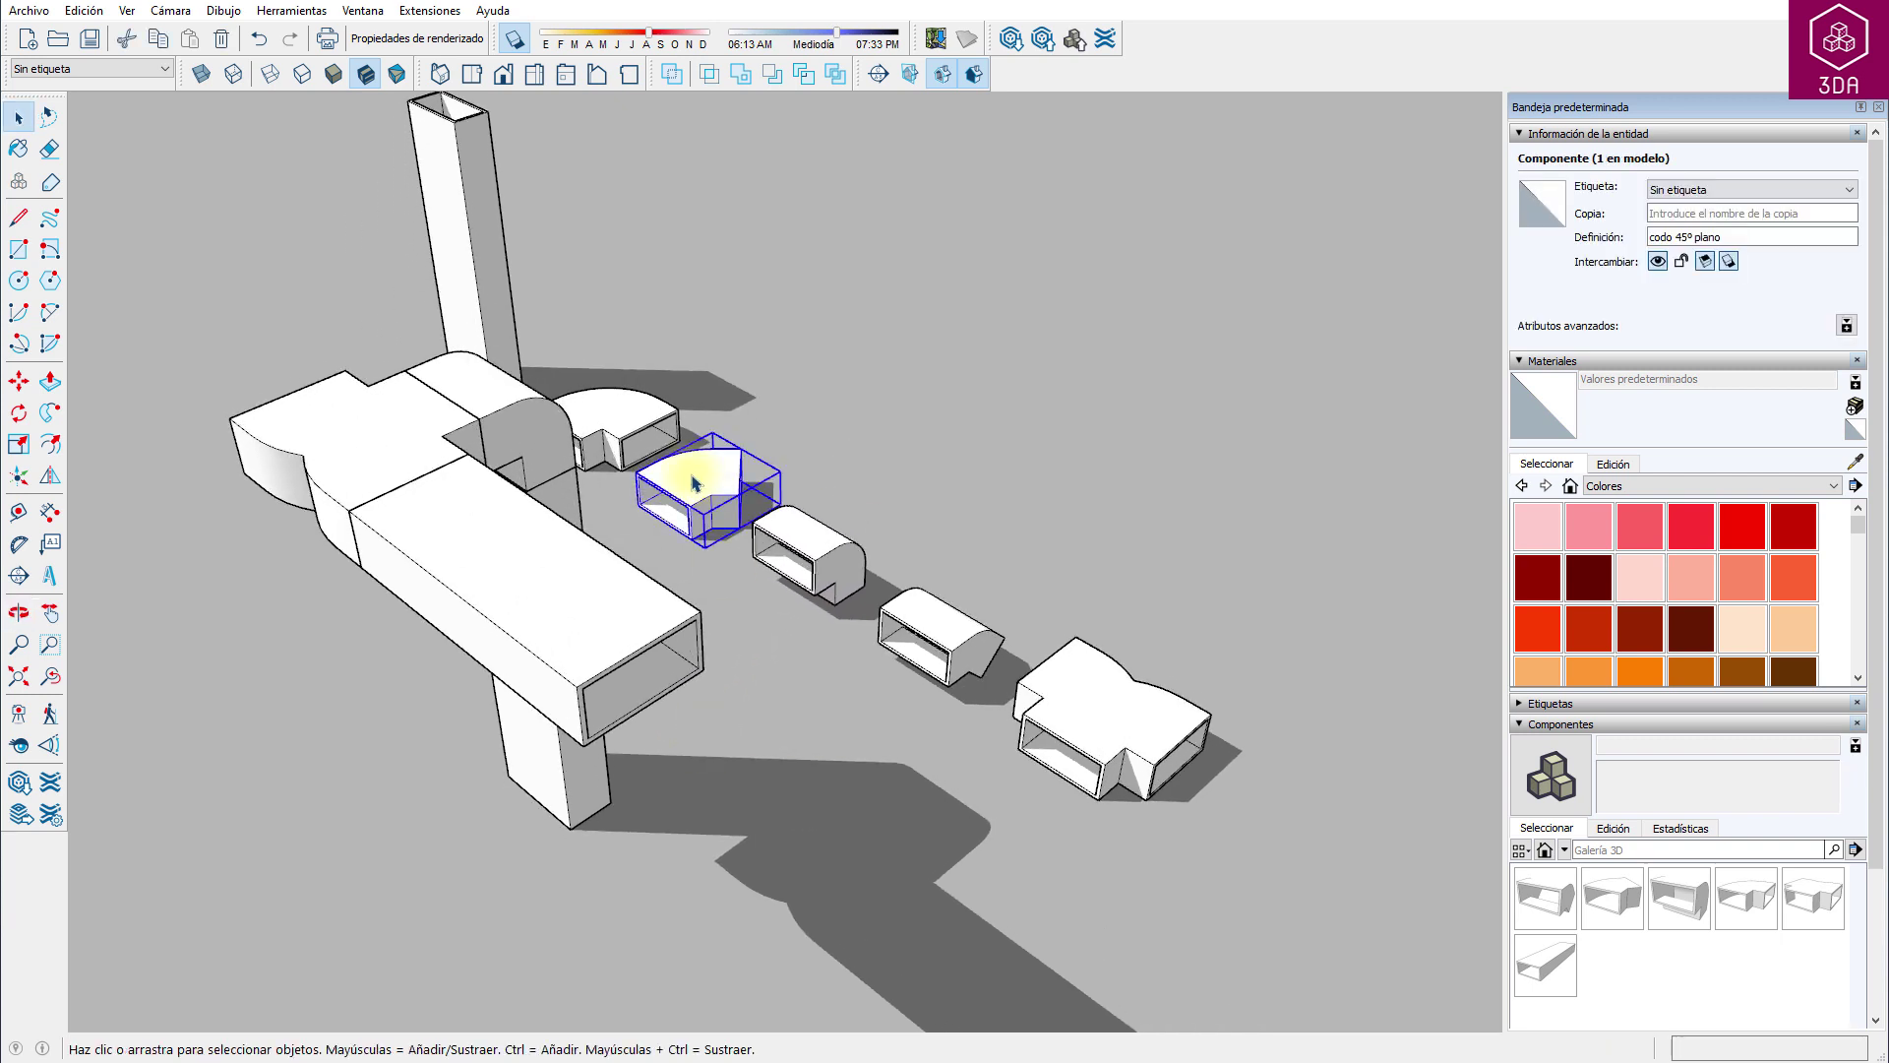
Step: Begin copying the 45° flat elbow, then cancel it and reorient the view
key(m)
key(ctrl)
click(679, 507)
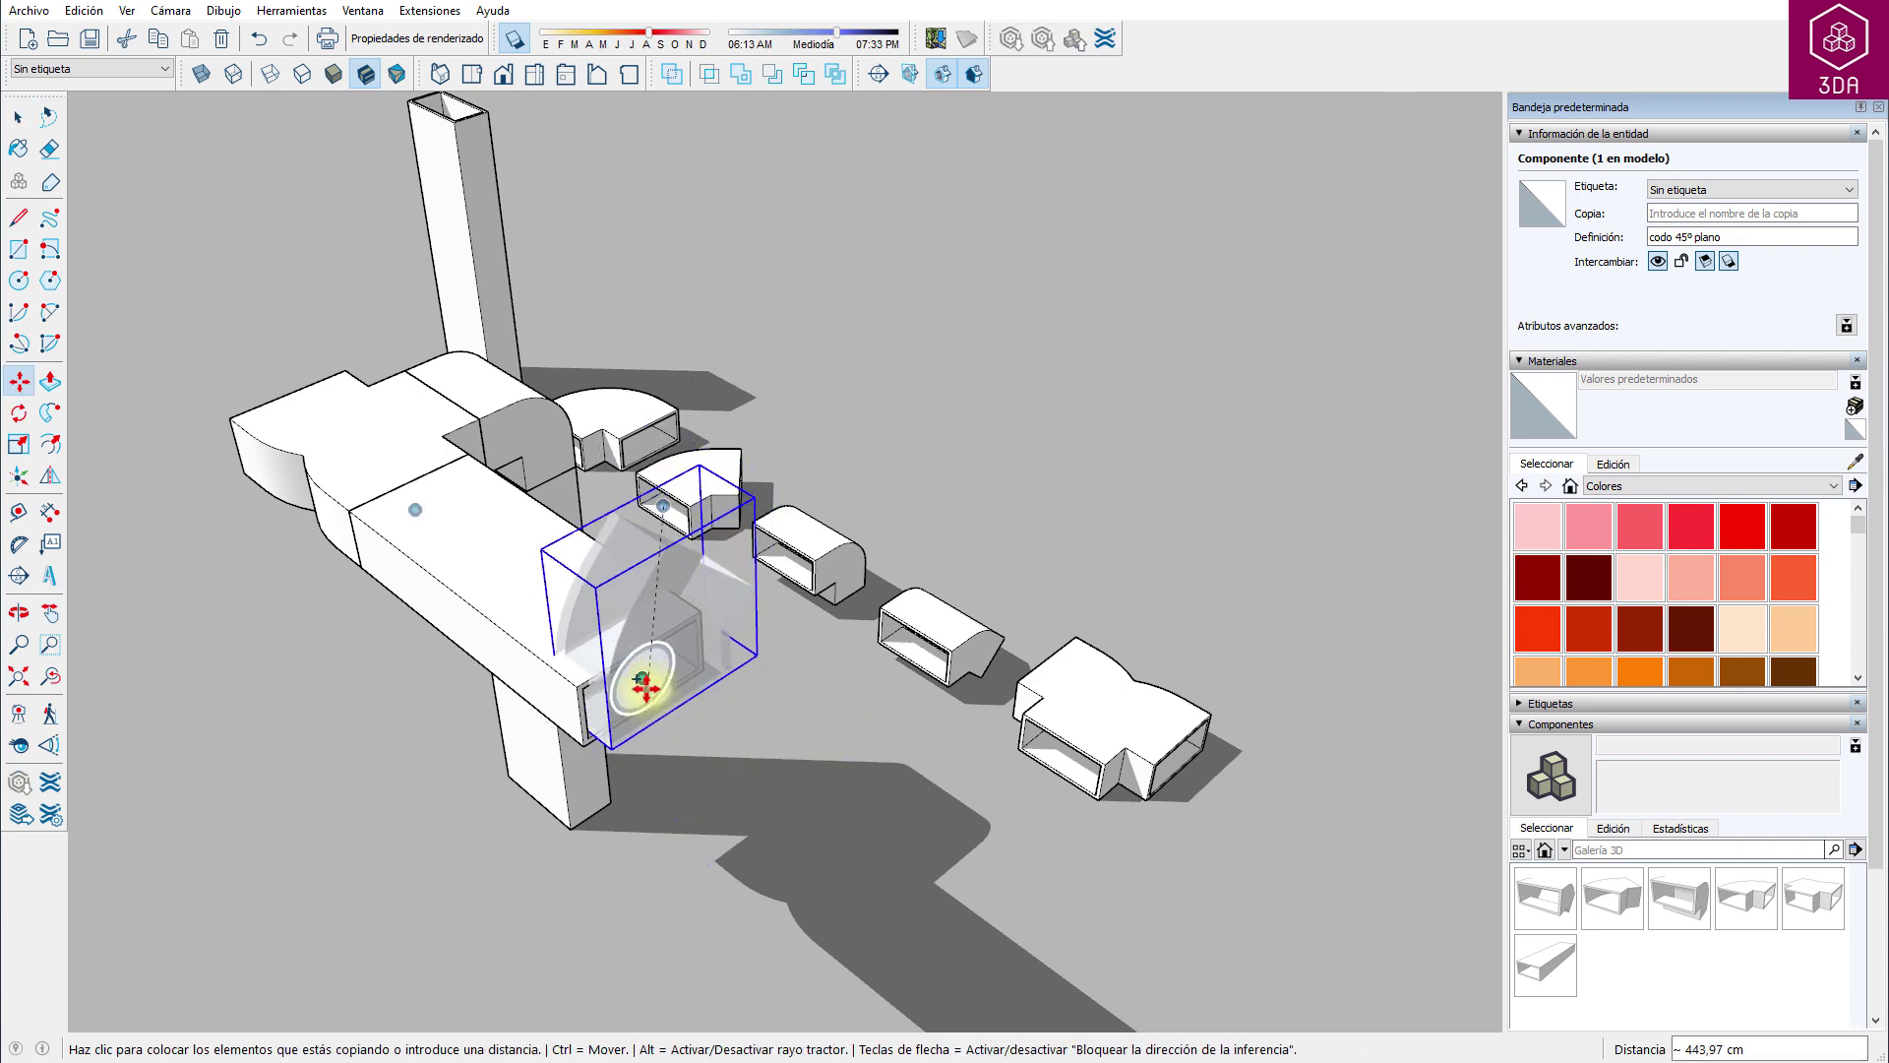
key(space)
click(380, 780)
mouse_move(380, 780)
middle_down()
mouse_move(535, 536)
mouse_move(919, 624)
mouse_move(1060, 754)
middle_up()
Step: Copy the tall Tubo 12x6 tube to the opposite end of the duct run
click(355, 307)
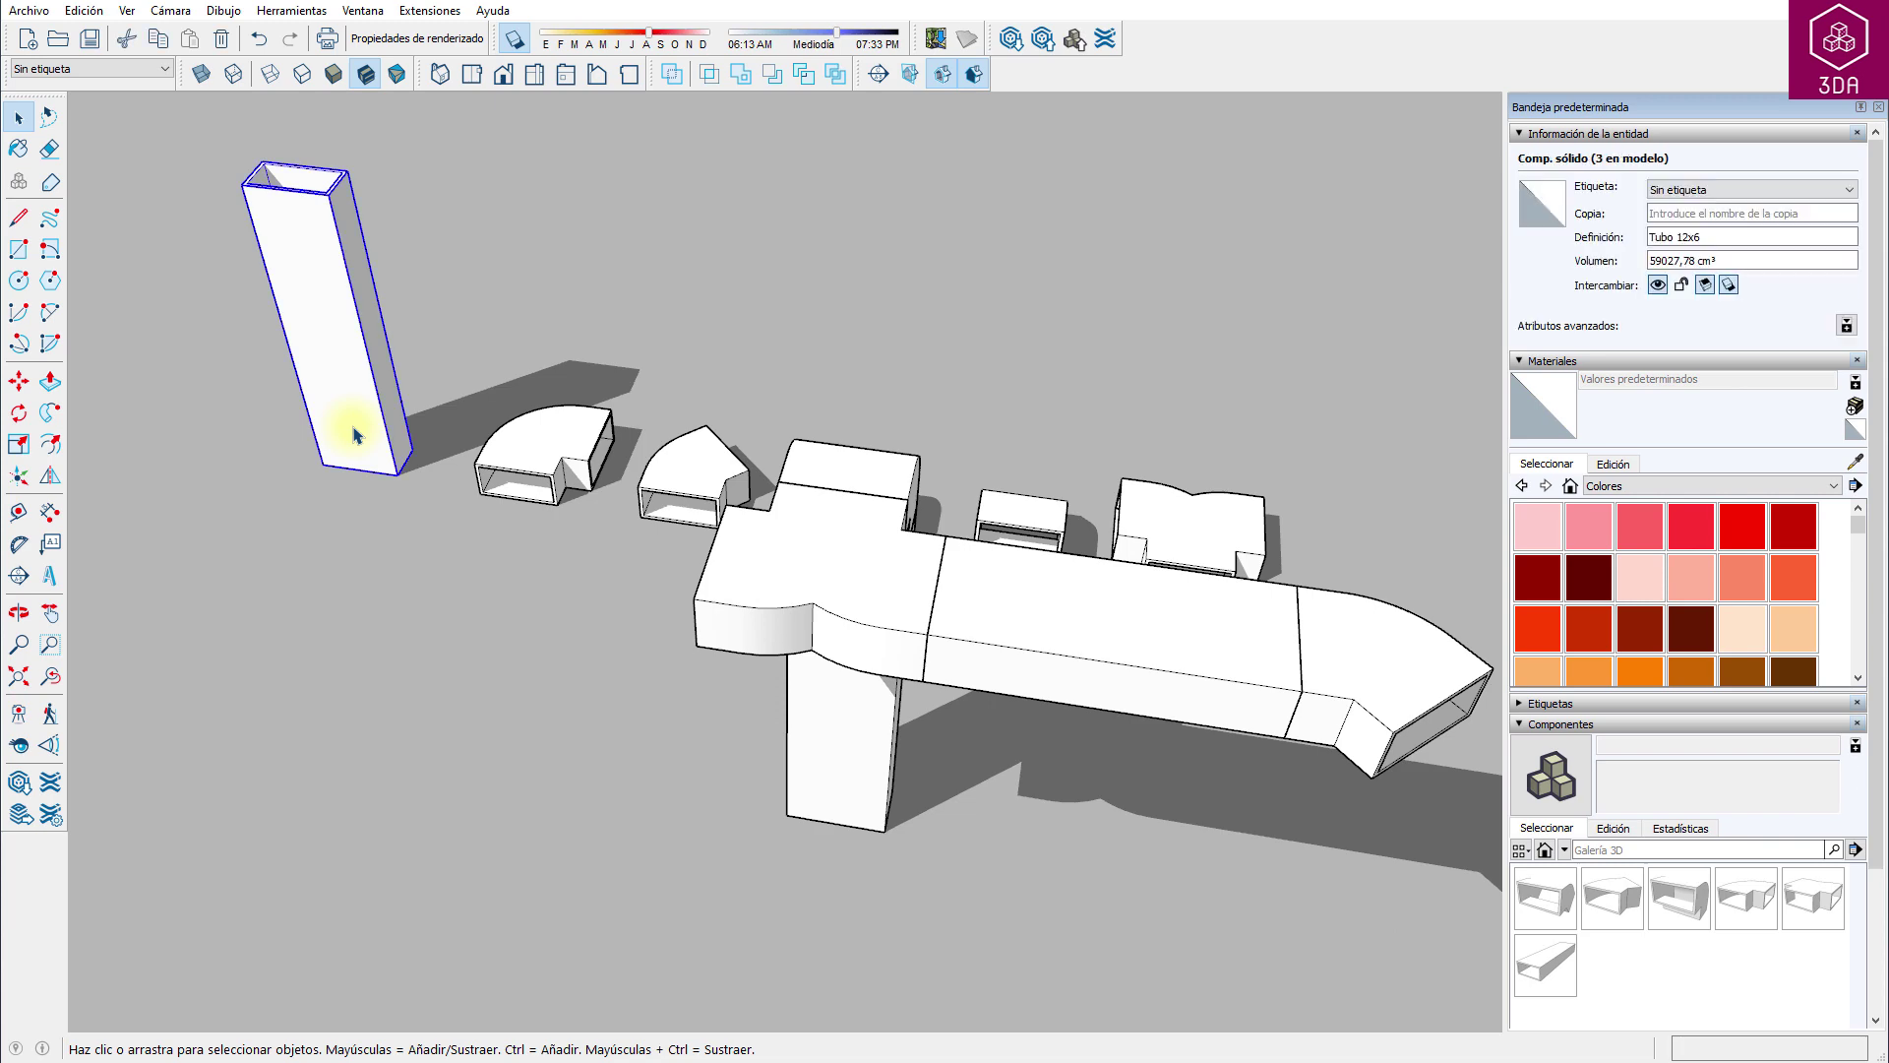
key(m)
key(ctrl)
click(363, 450)
click(709, 679)
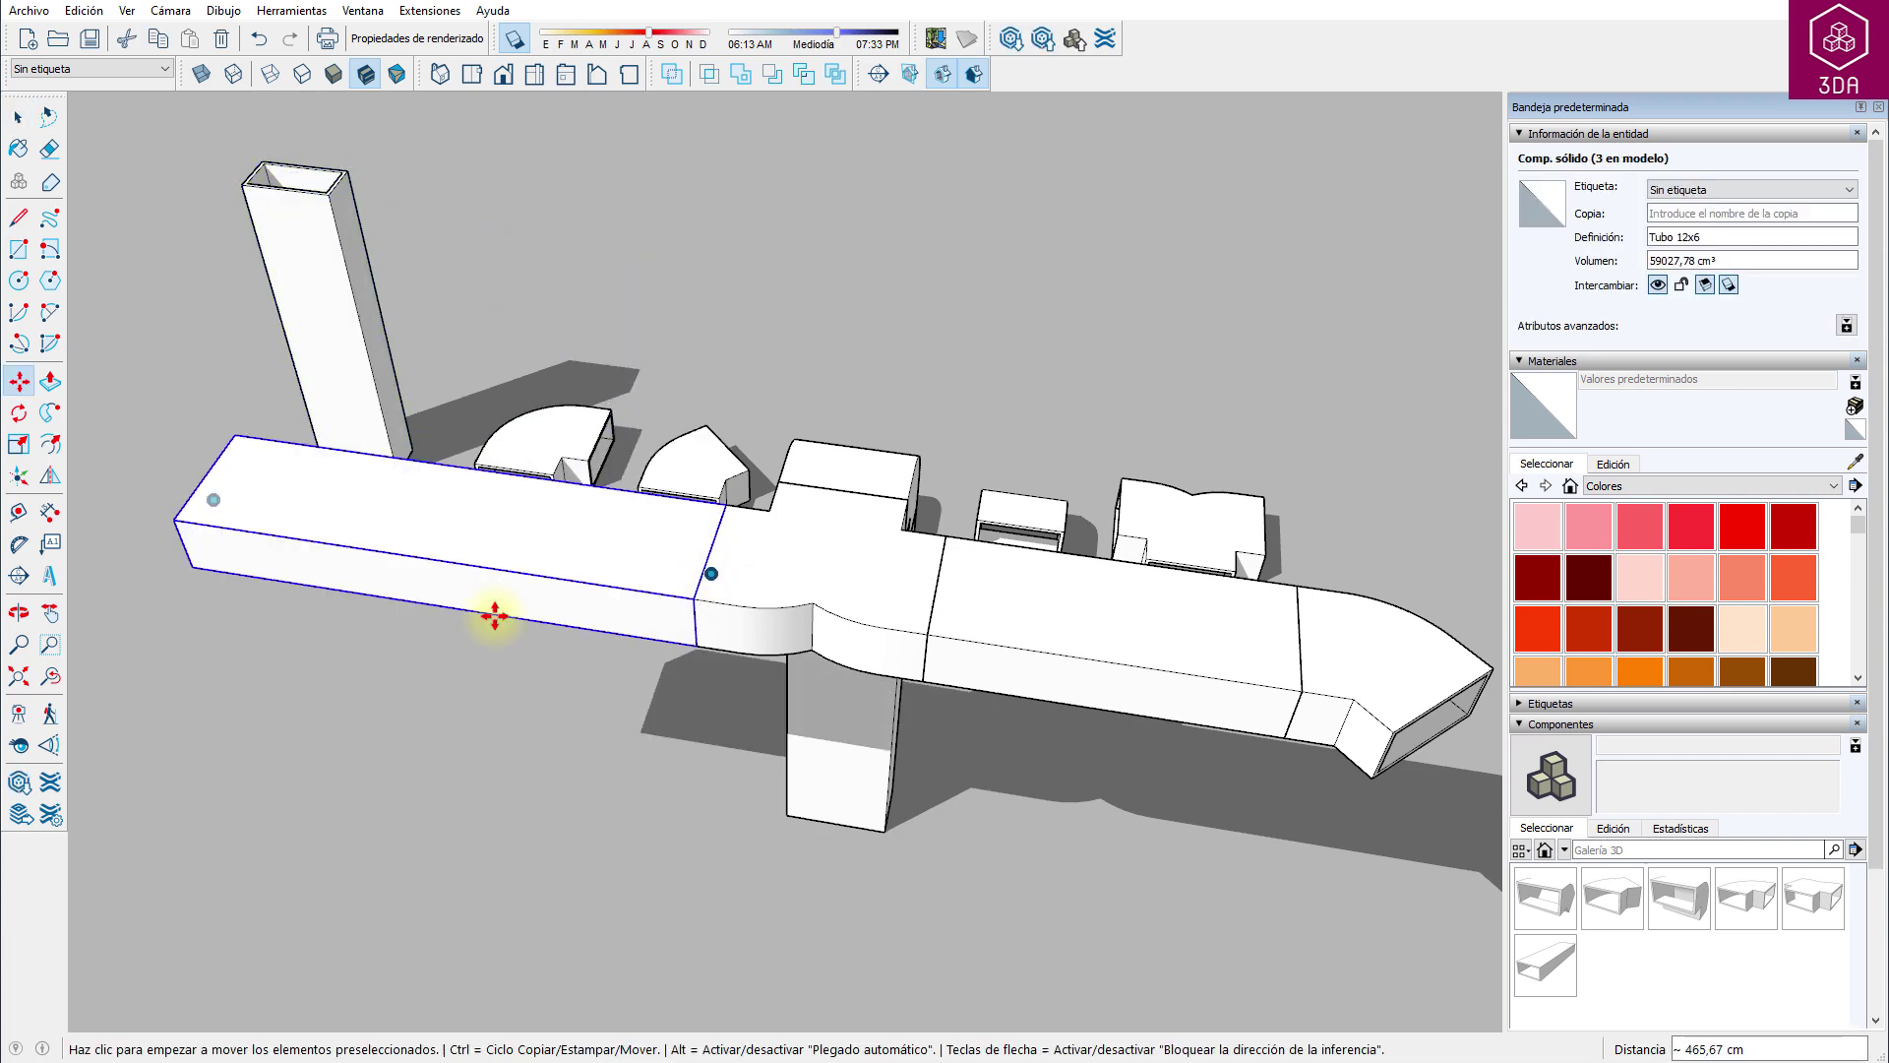
mouse_move(494, 612)
middle_down()
mouse_move(830, 540)
mouse_move(1139, 422)
middle_up()
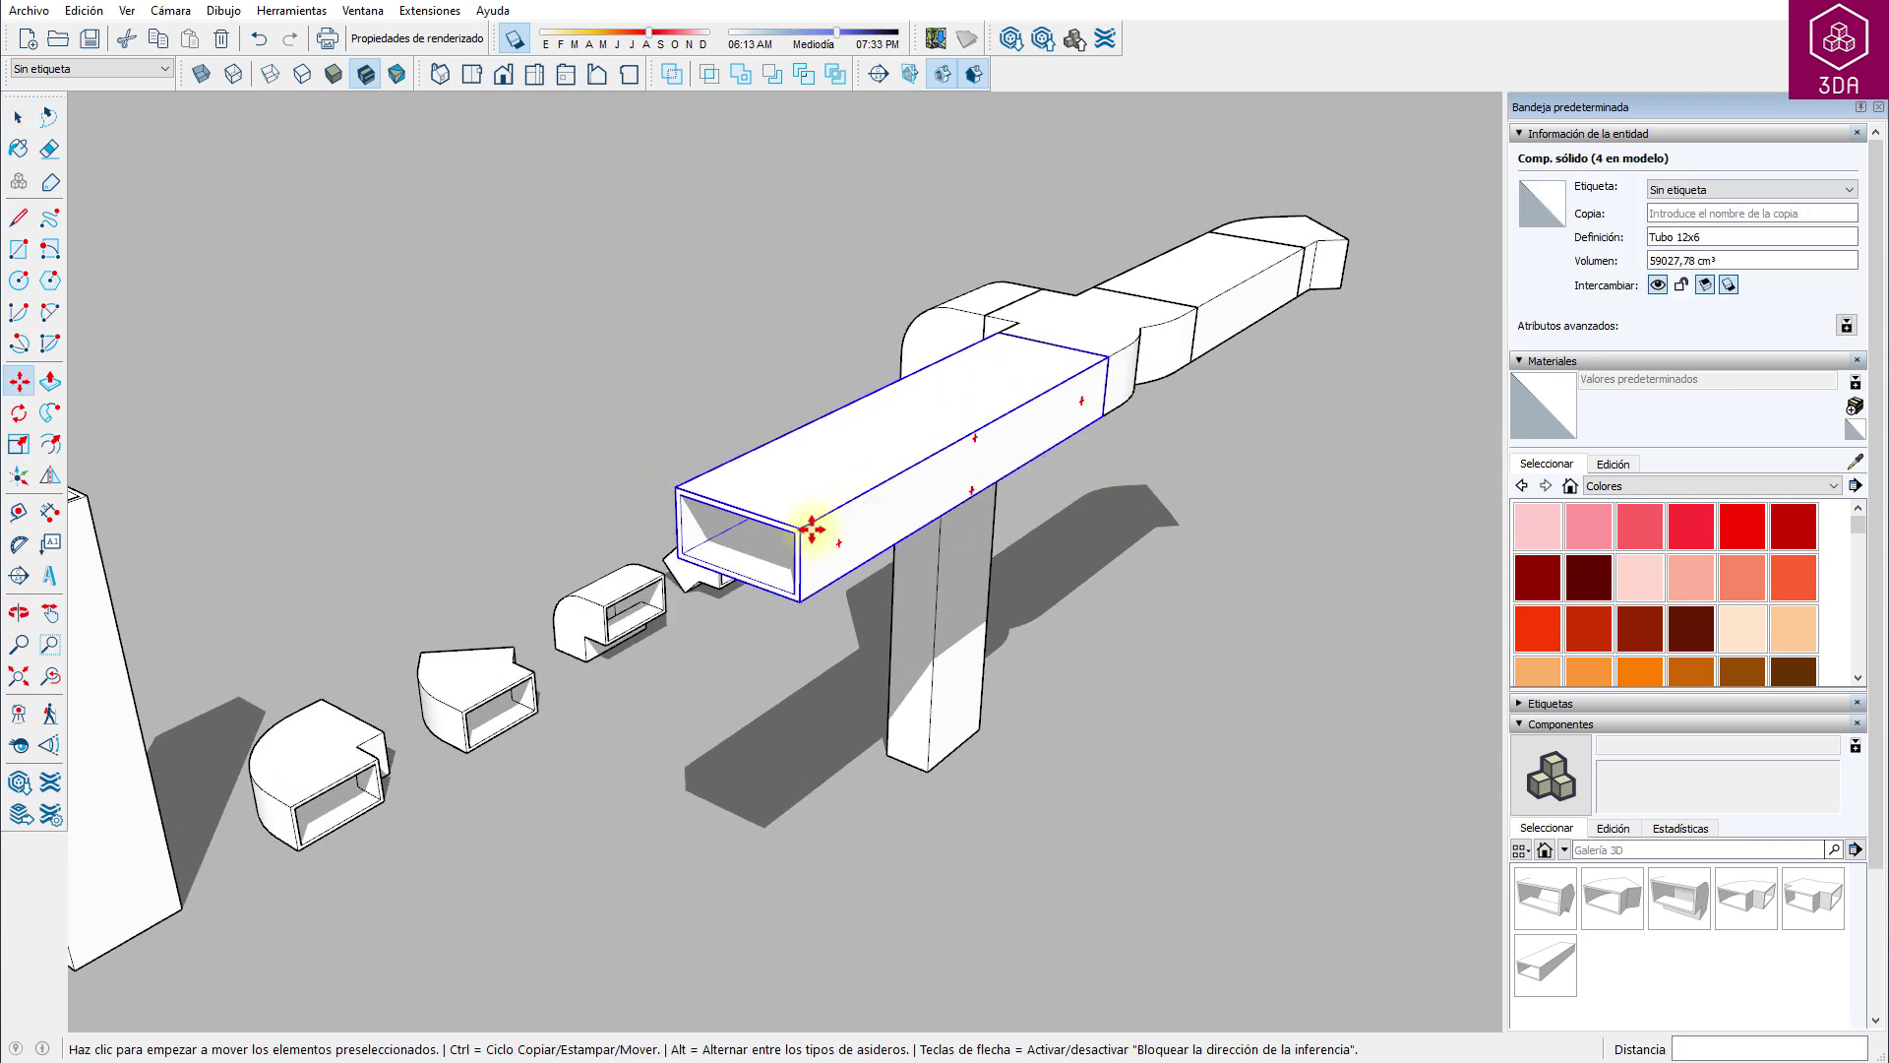
Step: Scale the new tube shorter by dragging its end handle
key(s)
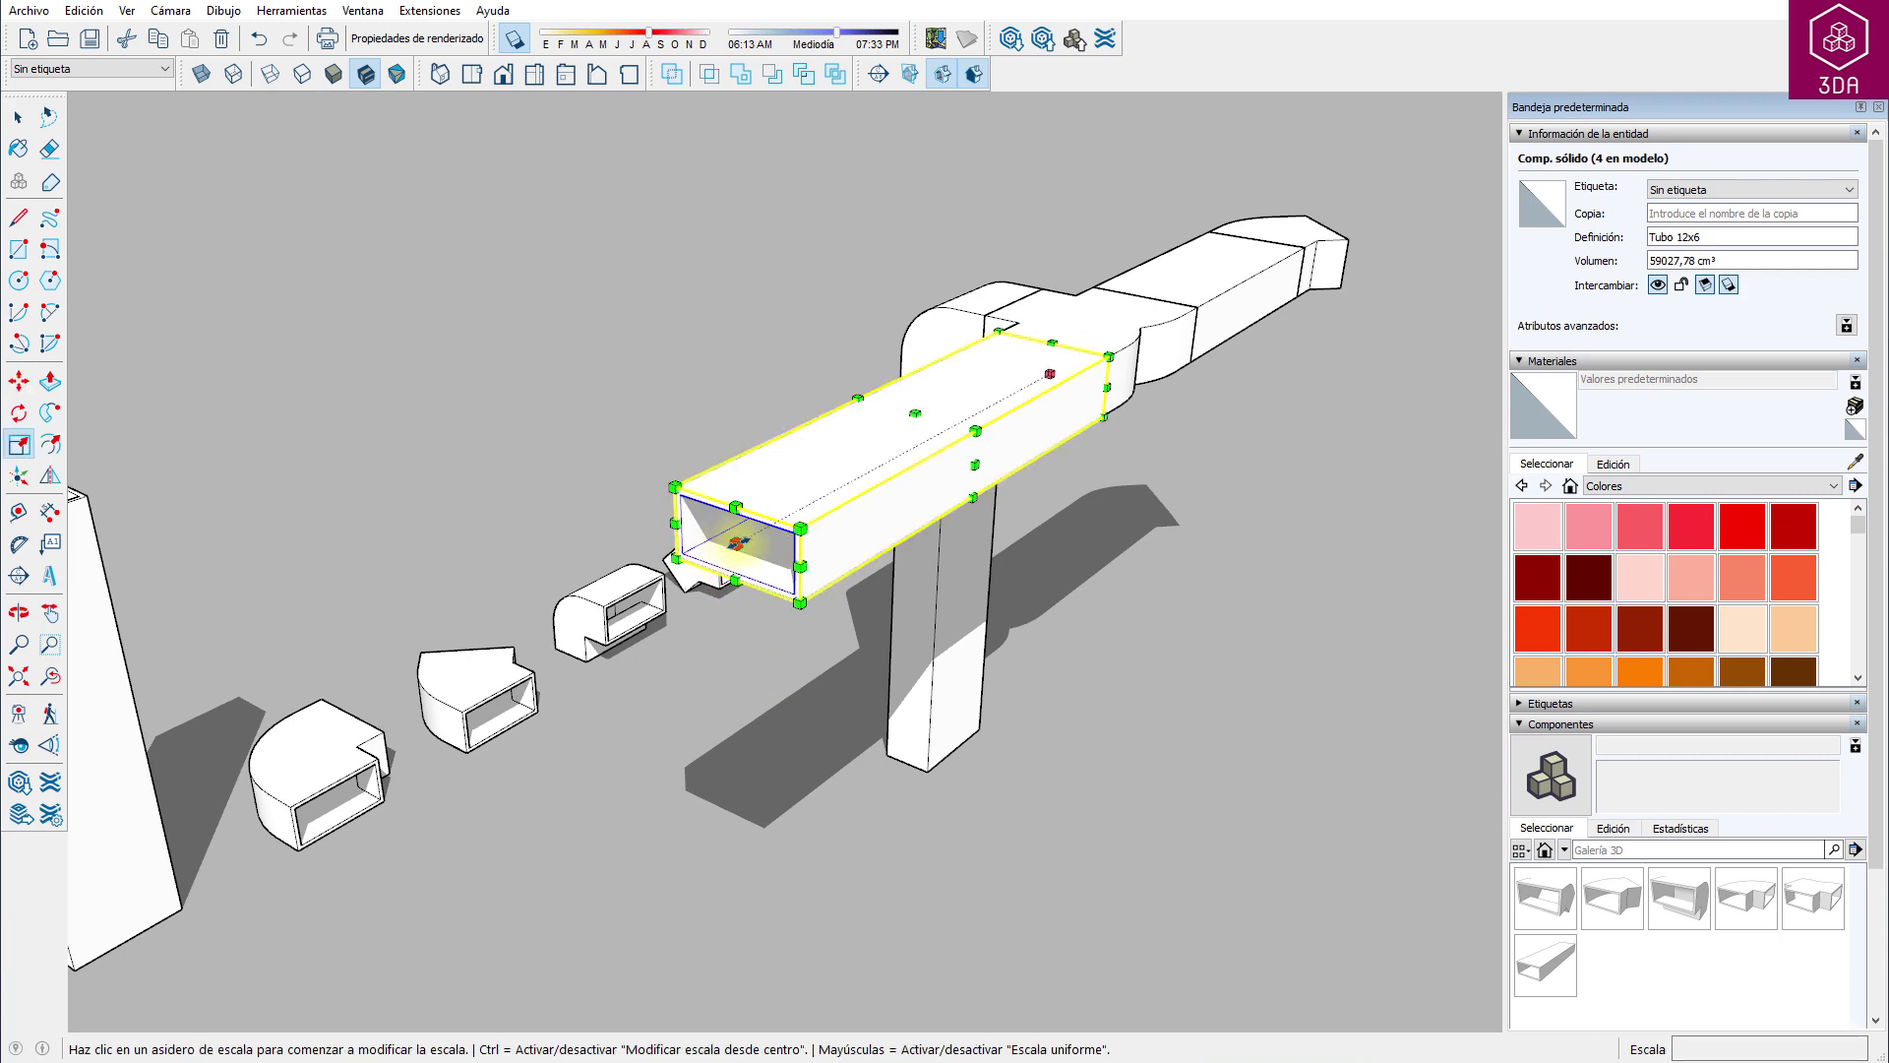
click(736, 543)
click(801, 693)
key(space)
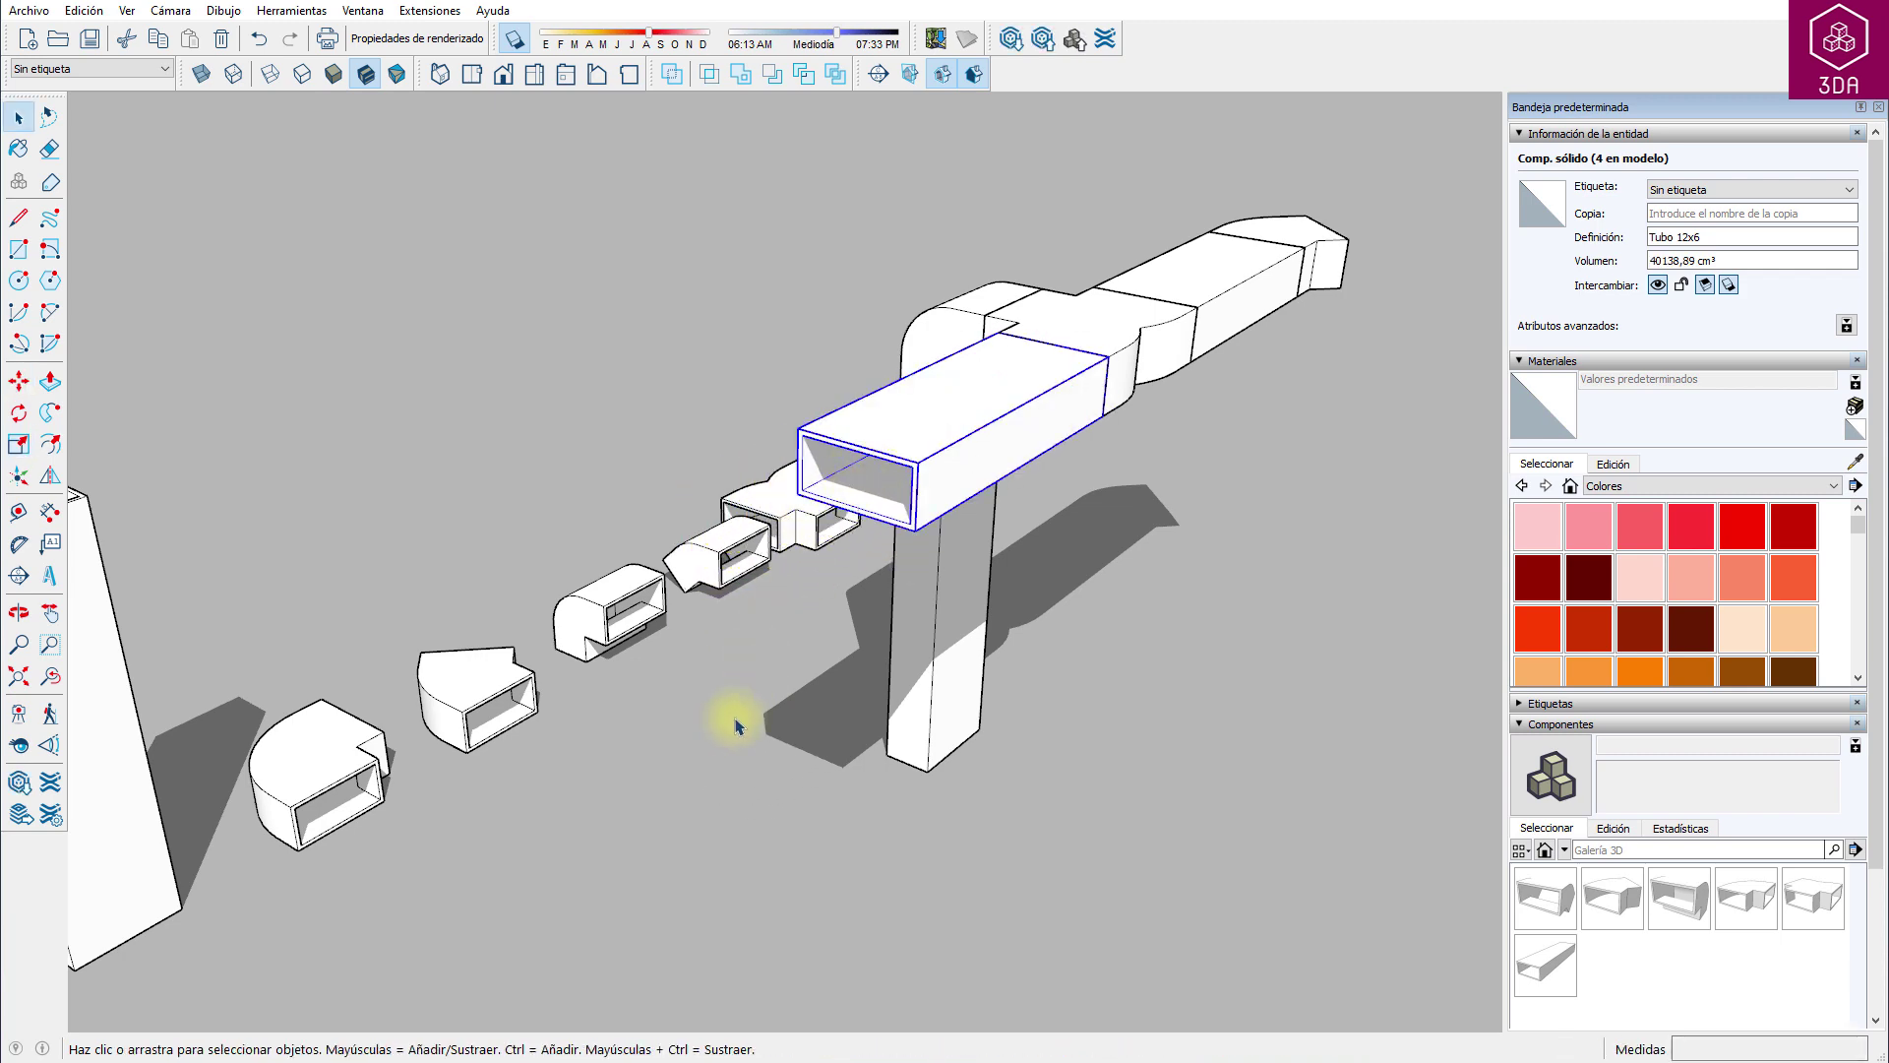
click(729, 717)
mouse_move(729, 718)
middle_down()
mouse_move(561, 725)
mouse_move(540, 704)
middle_up()
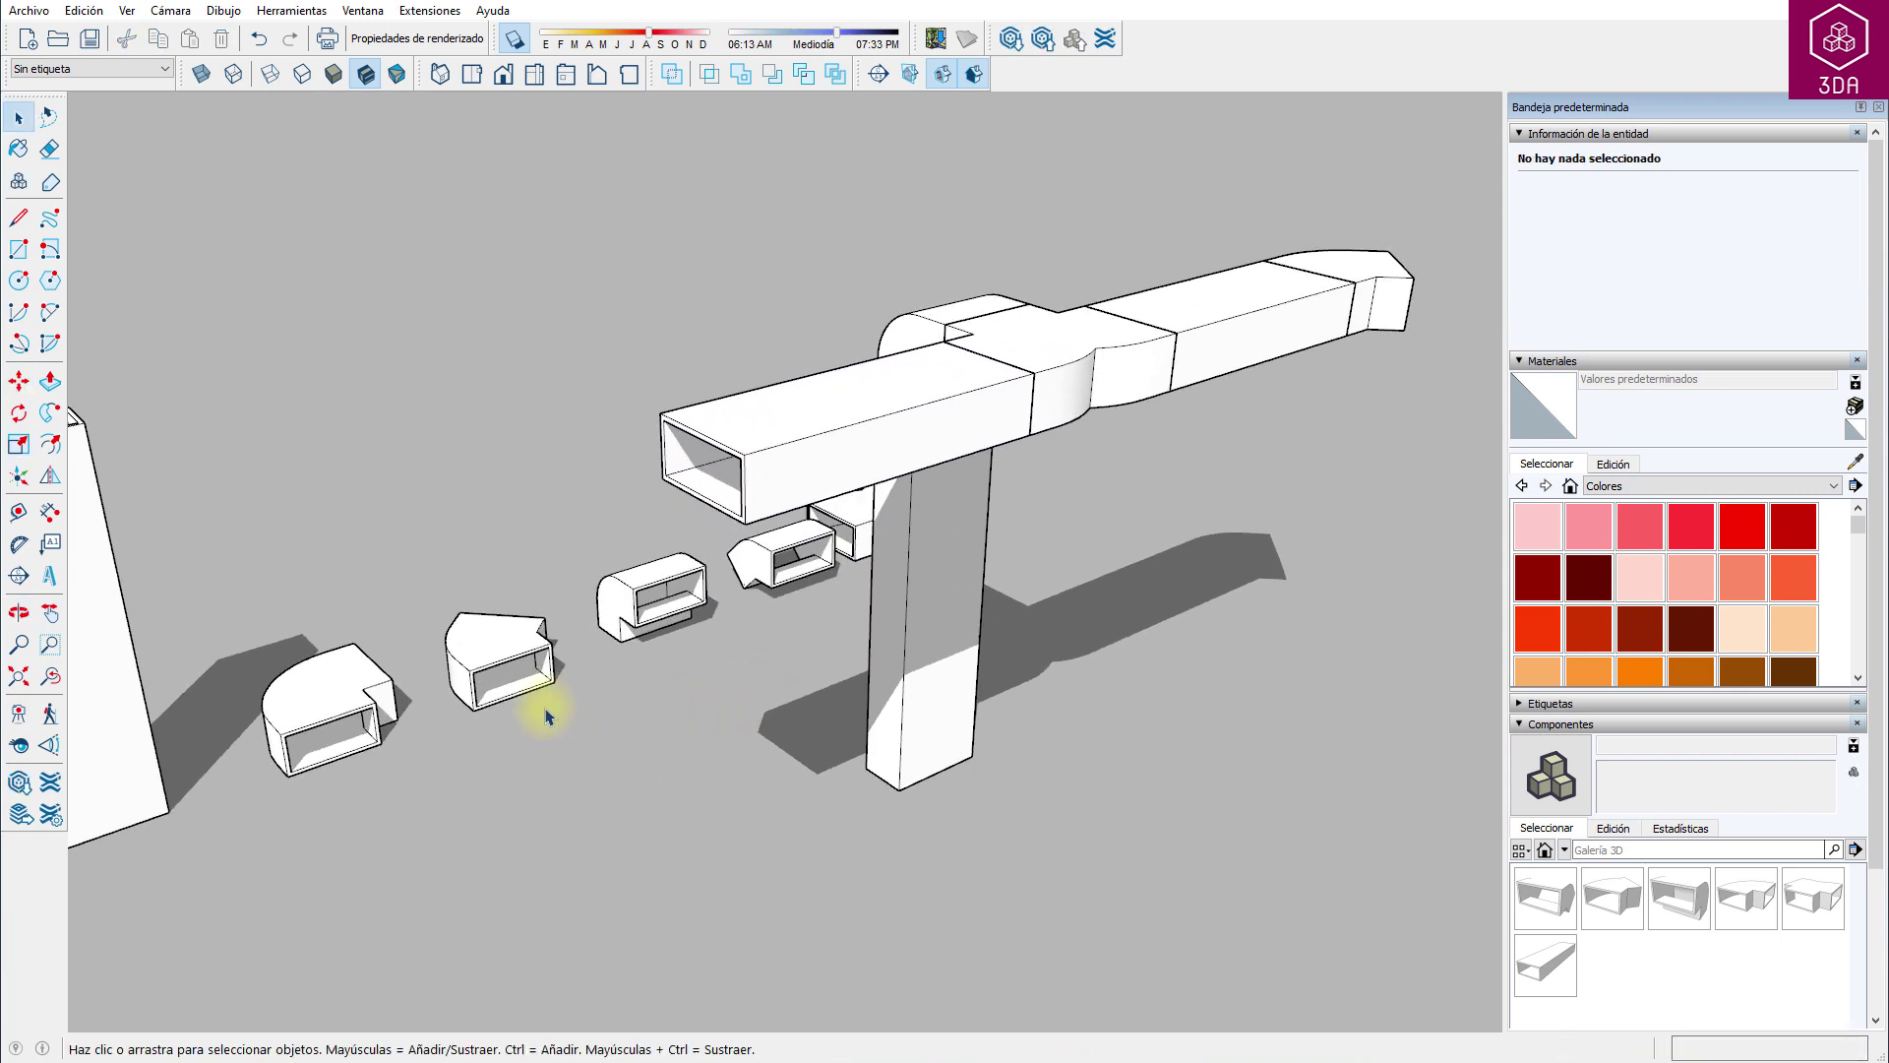
click(334, 697)
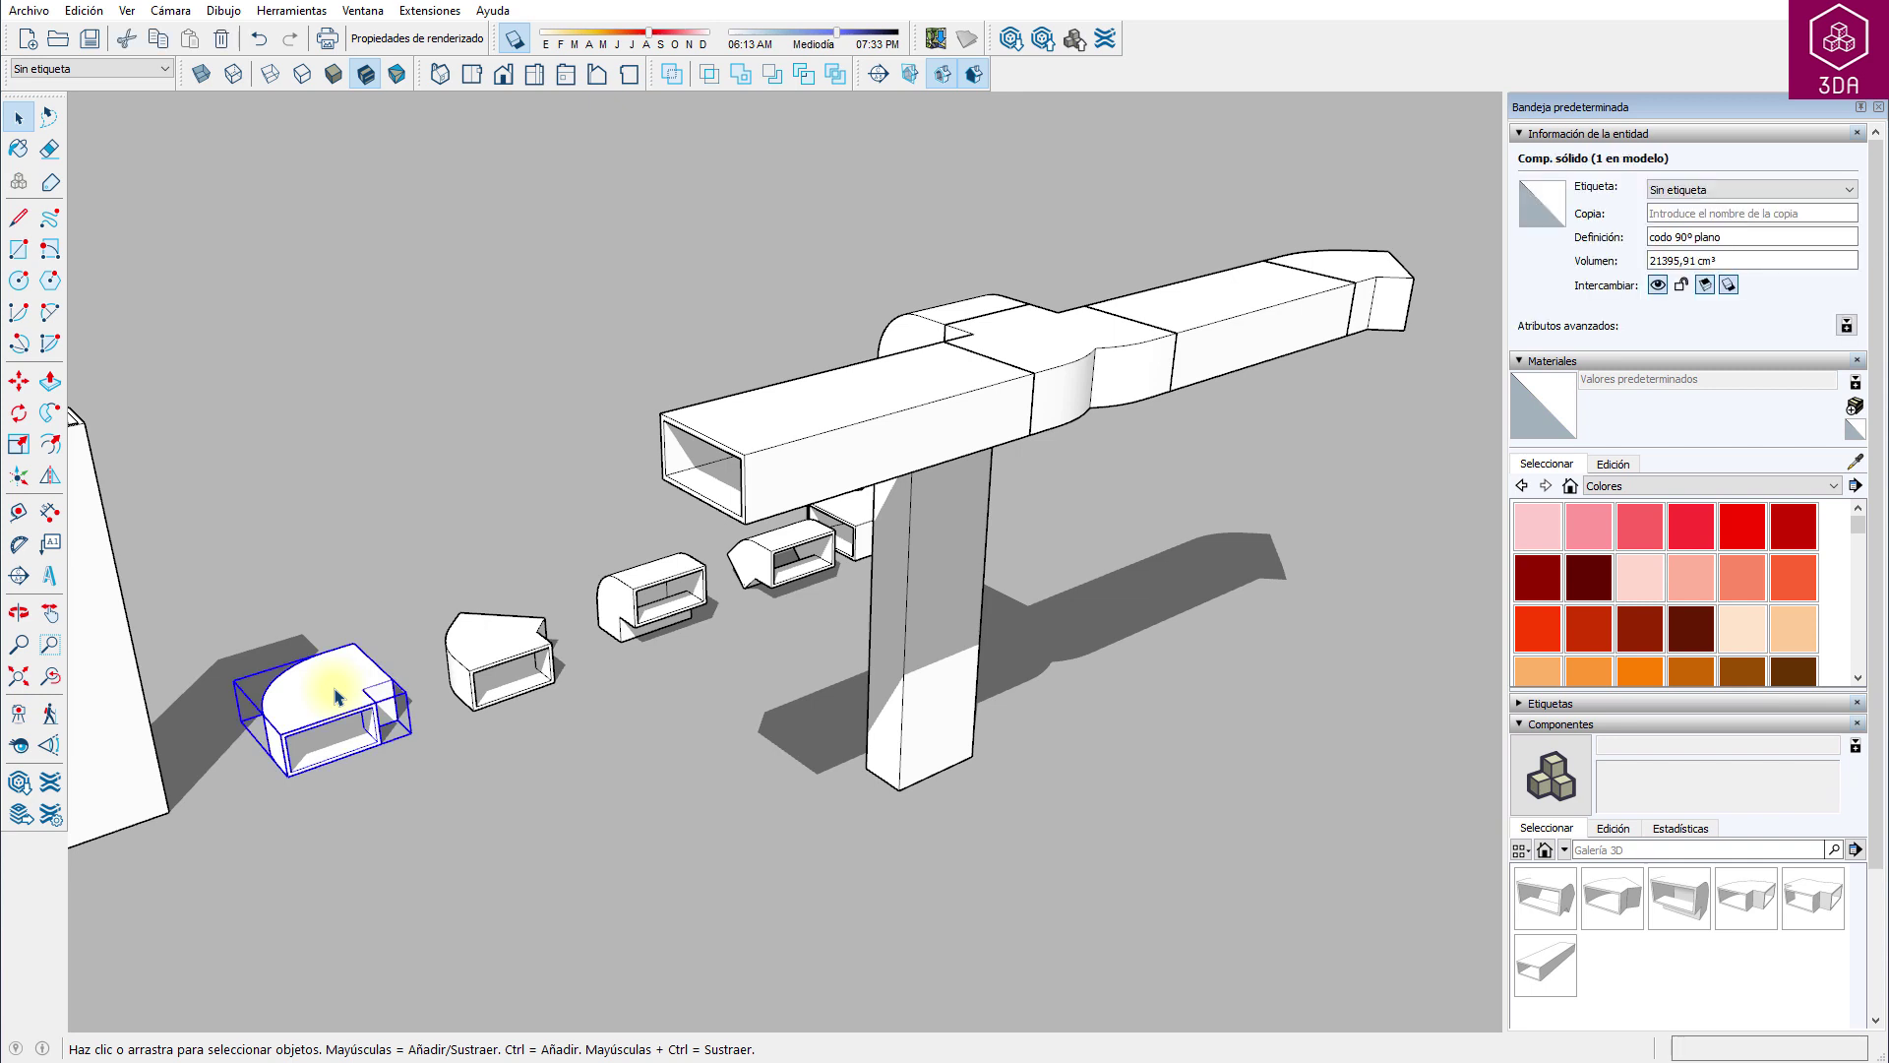
Step: Snap a copy of the codo 90º plano elbow onto the tube end and rotate it 180°
key(m)
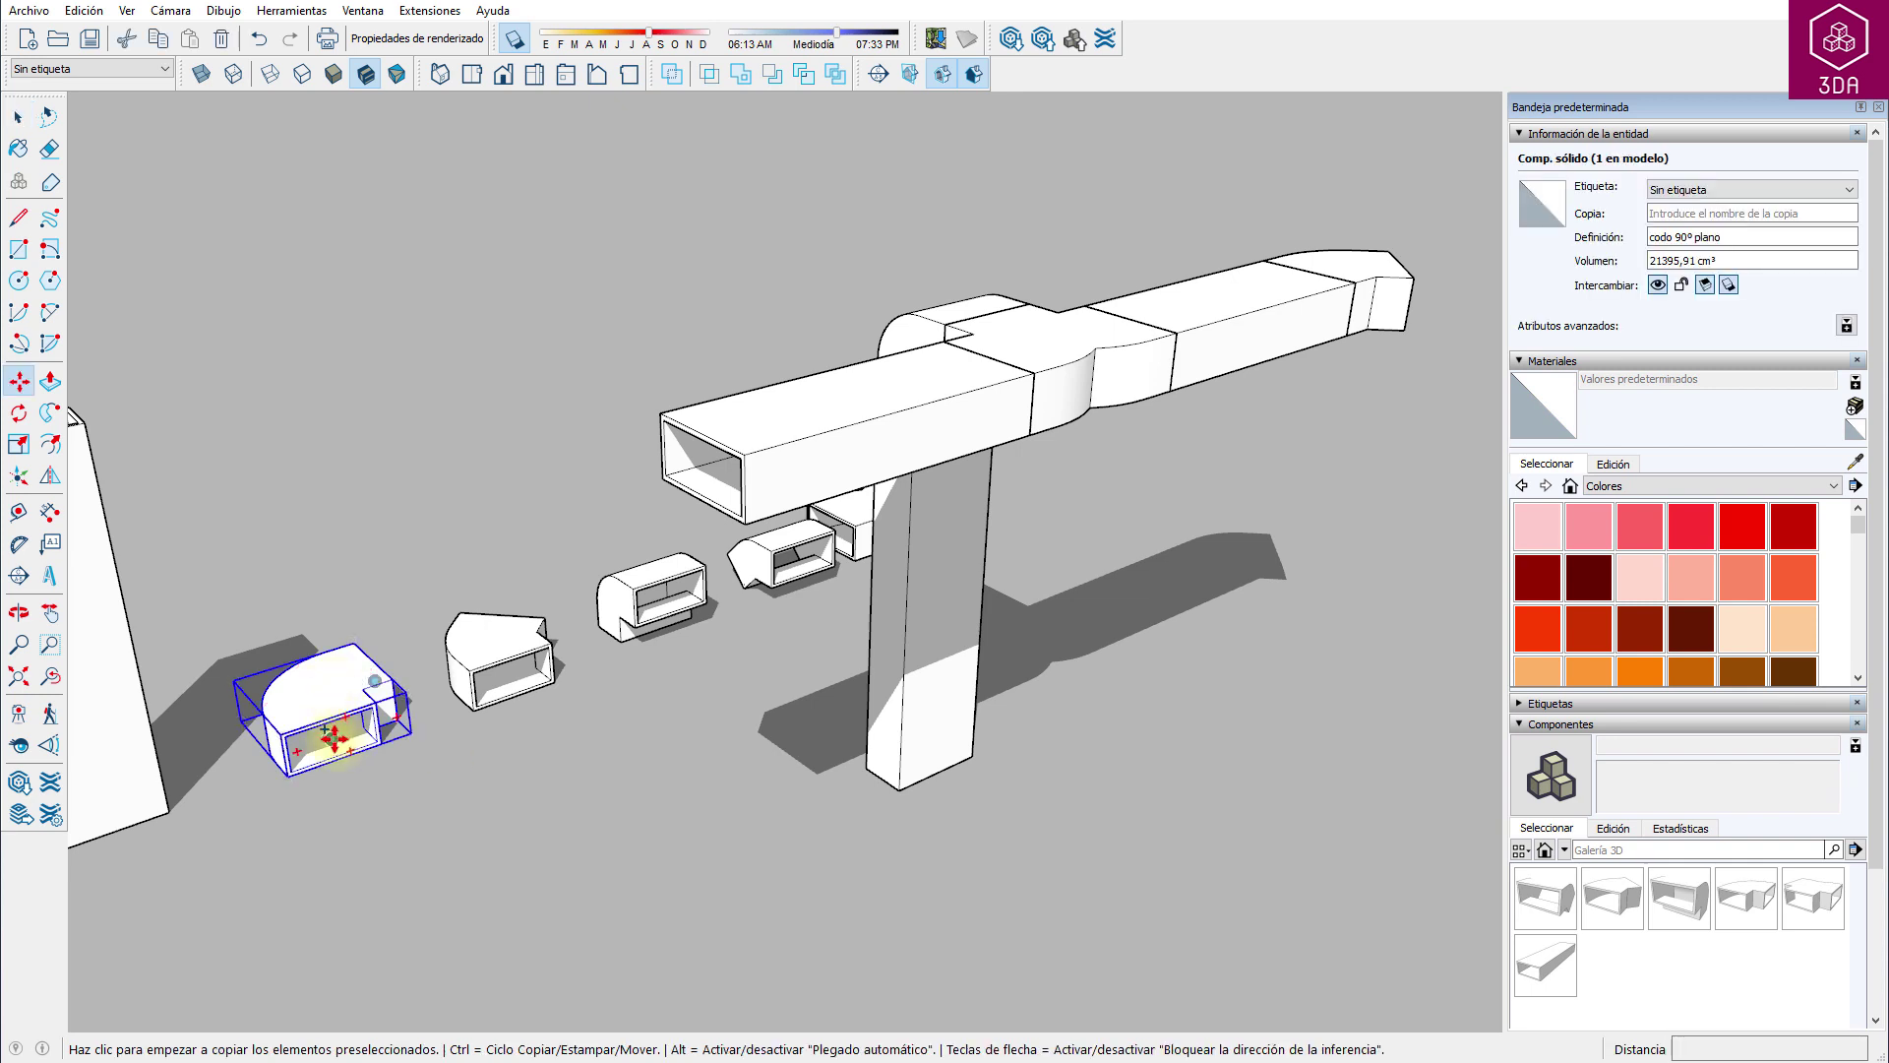
click(334, 736)
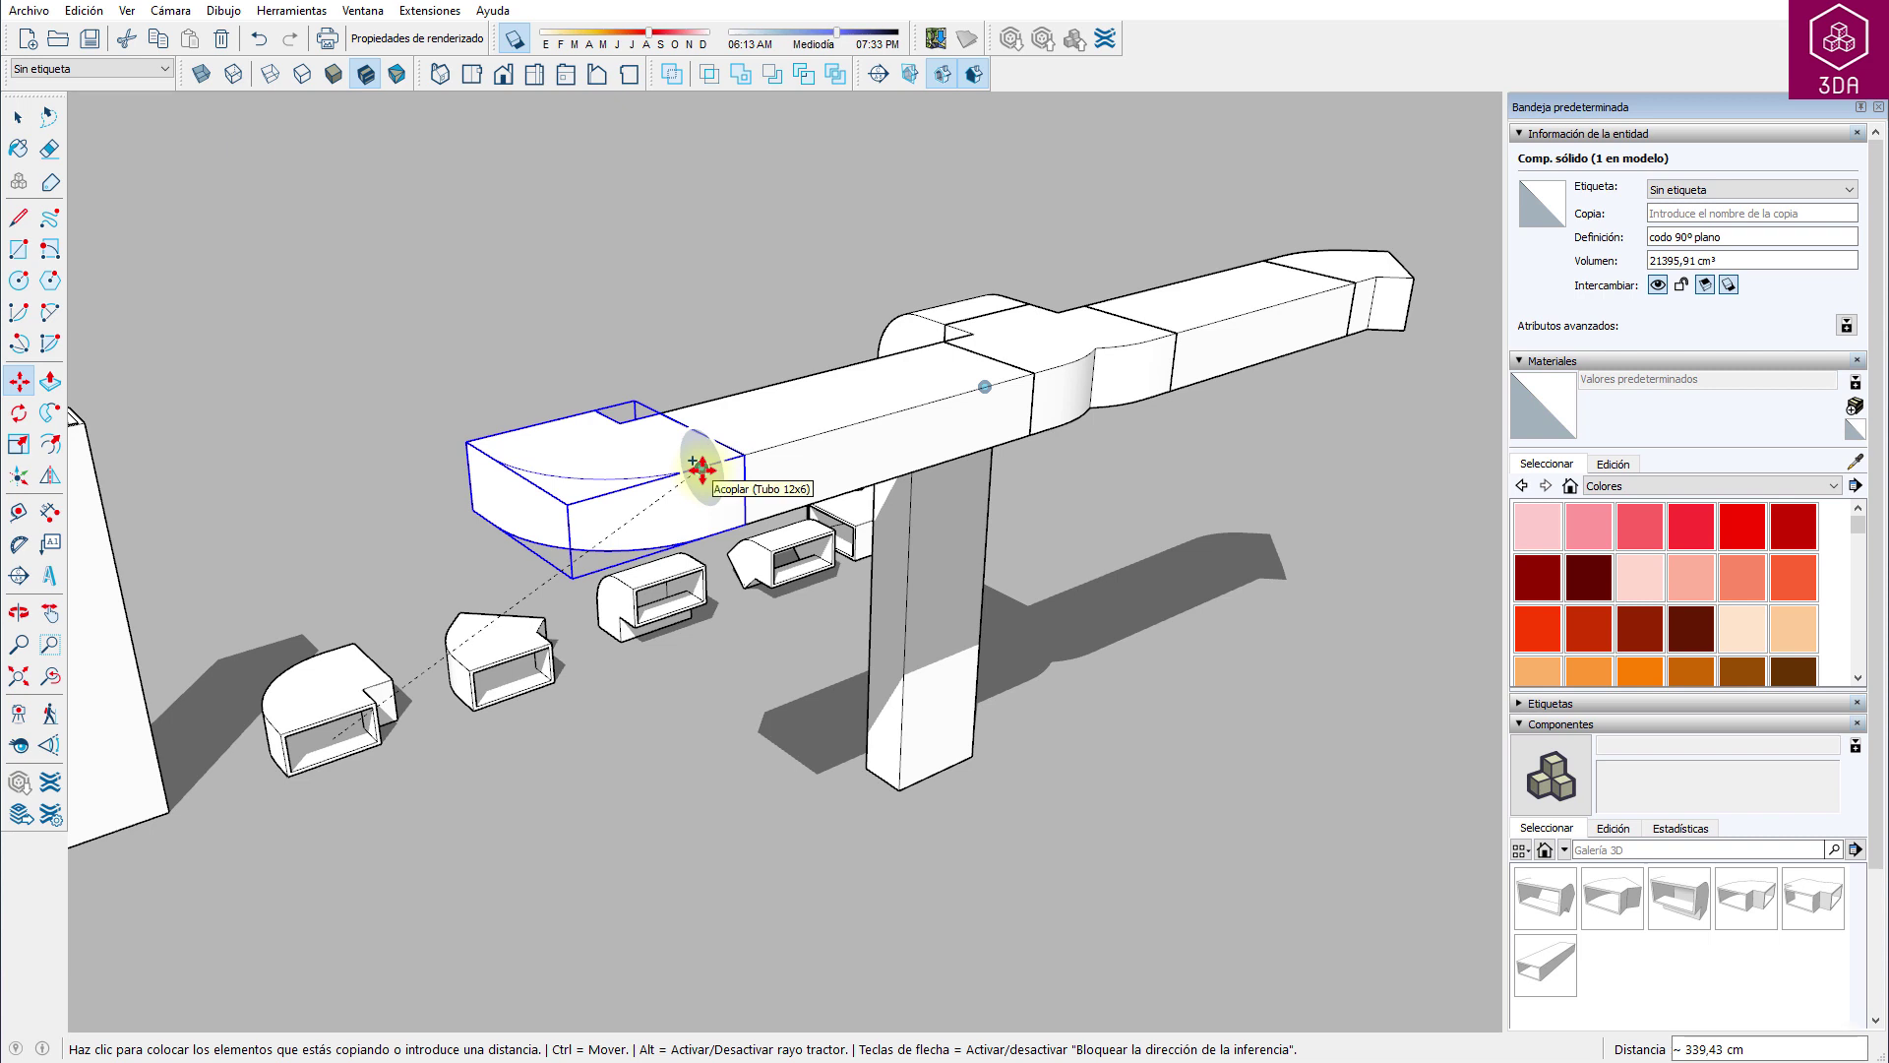
click(701, 470)
key(space)
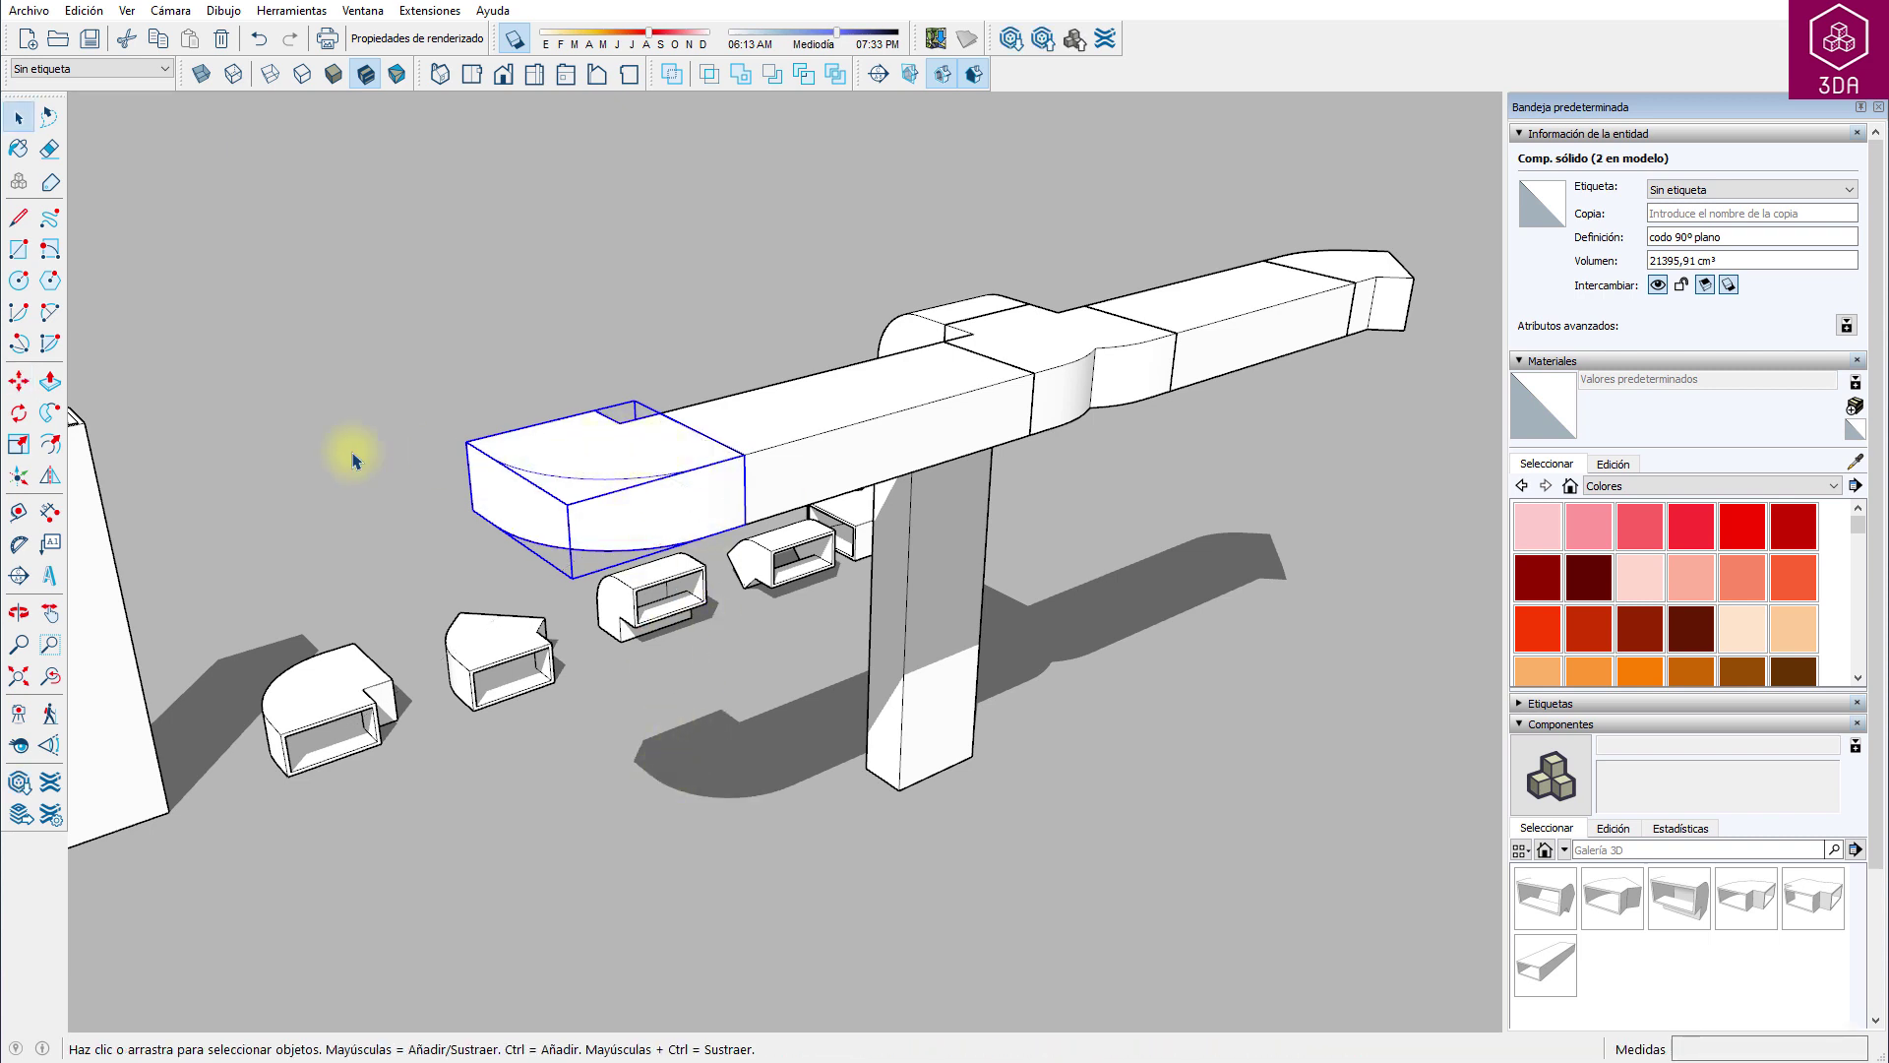
click(19, 416)
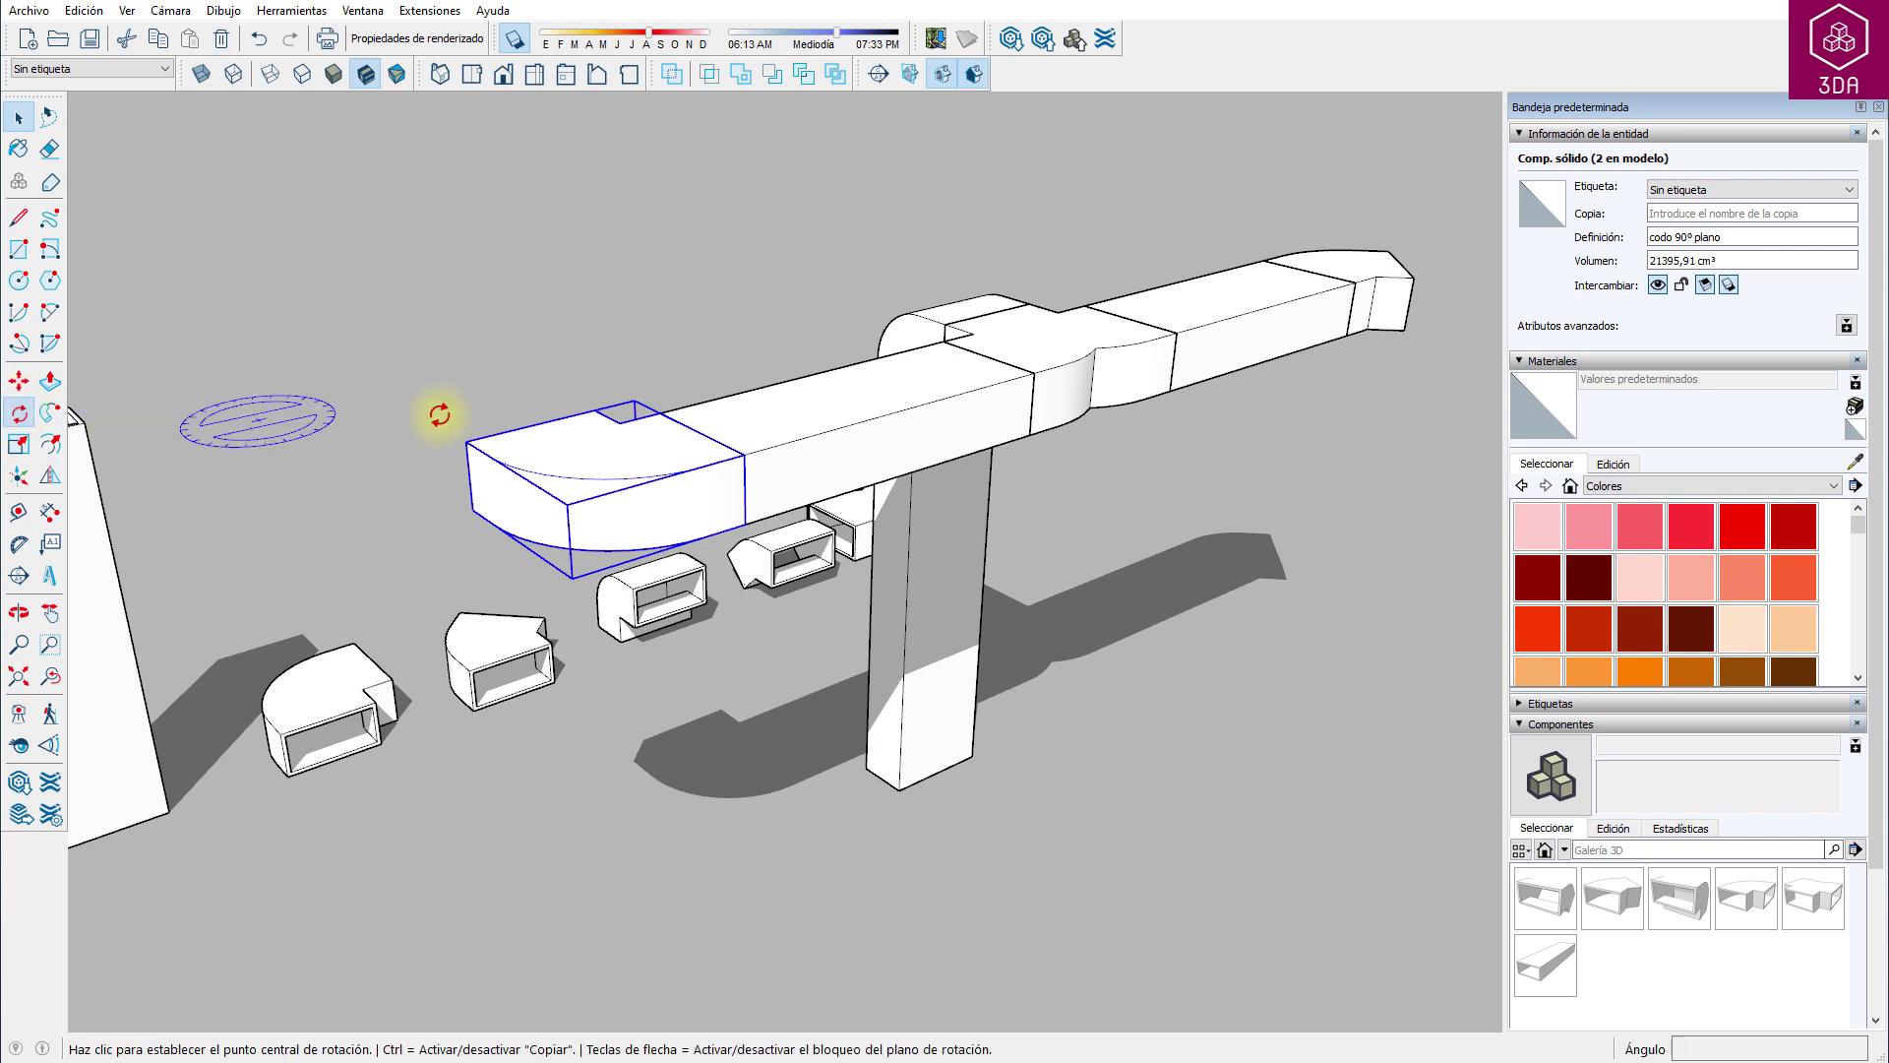
click(701, 470)
click(696, 252)
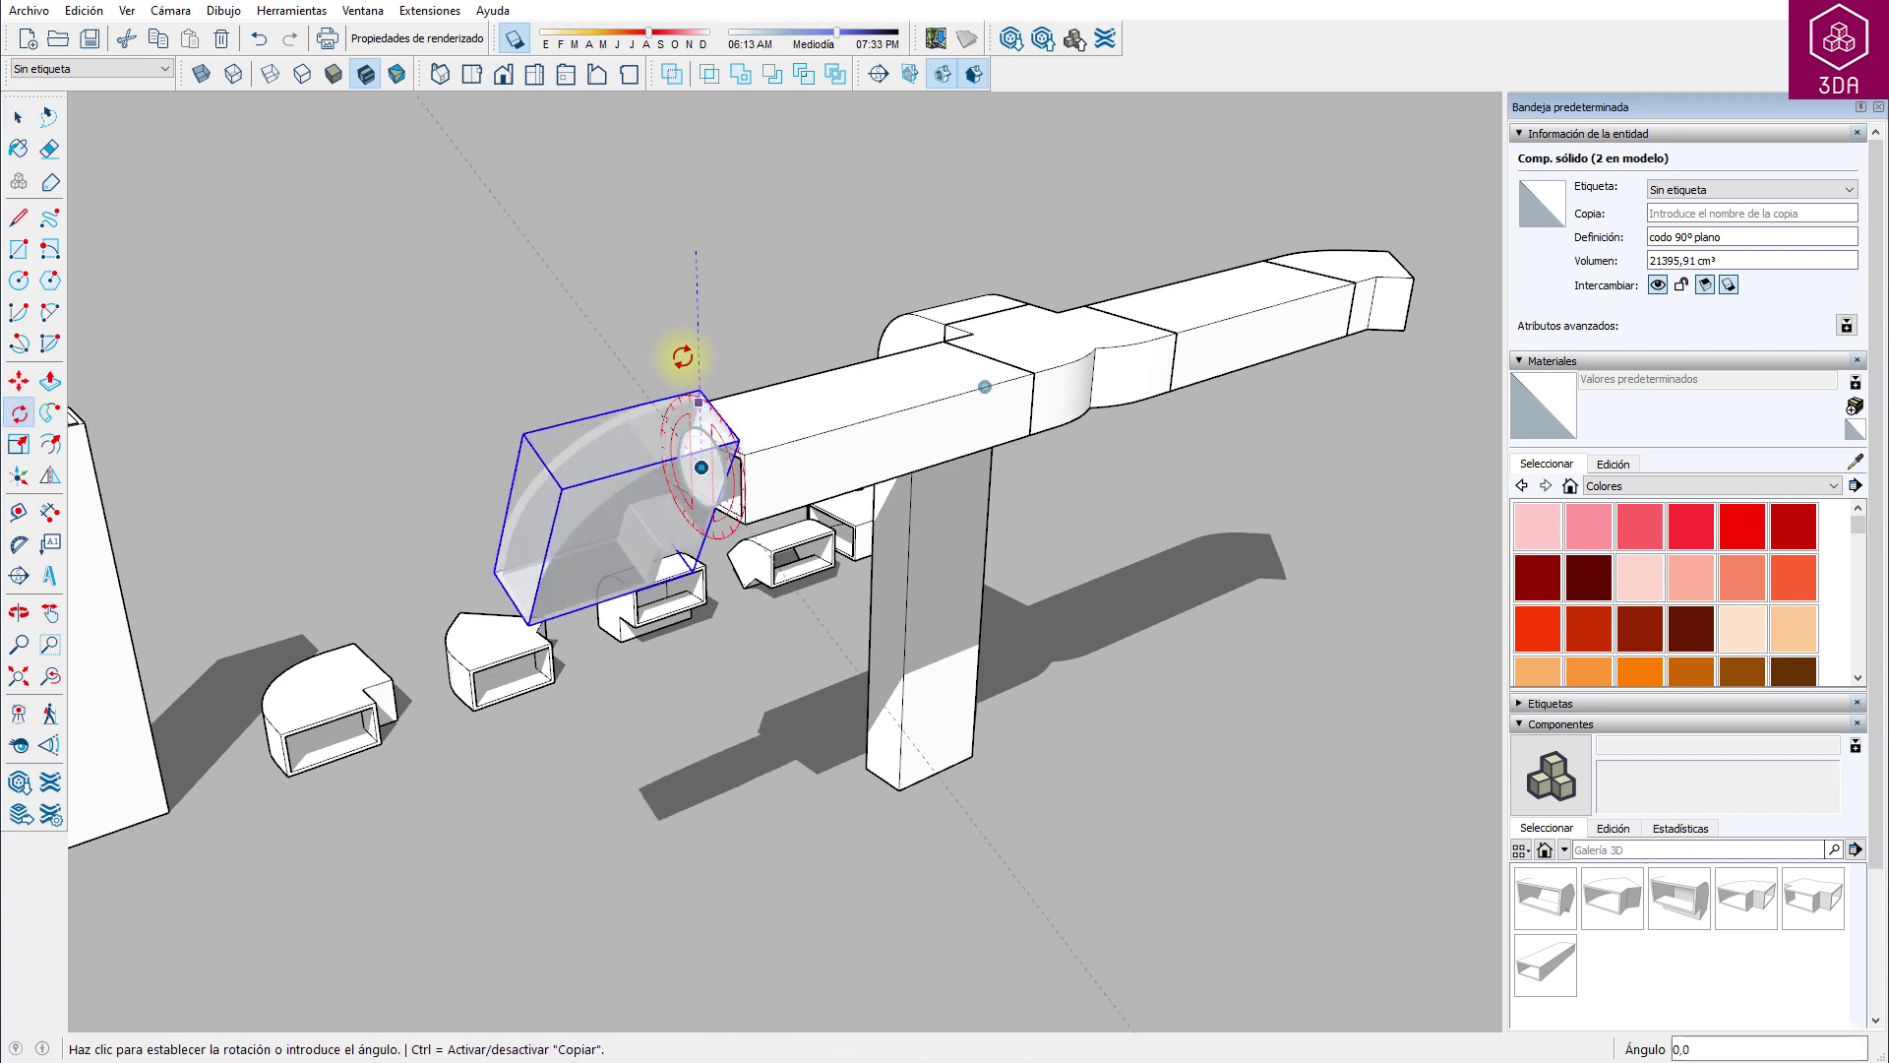
click(708, 735)
Step: Copy the vertical pillar to the elbow and view the whole run
key(m)
key(ctrl)
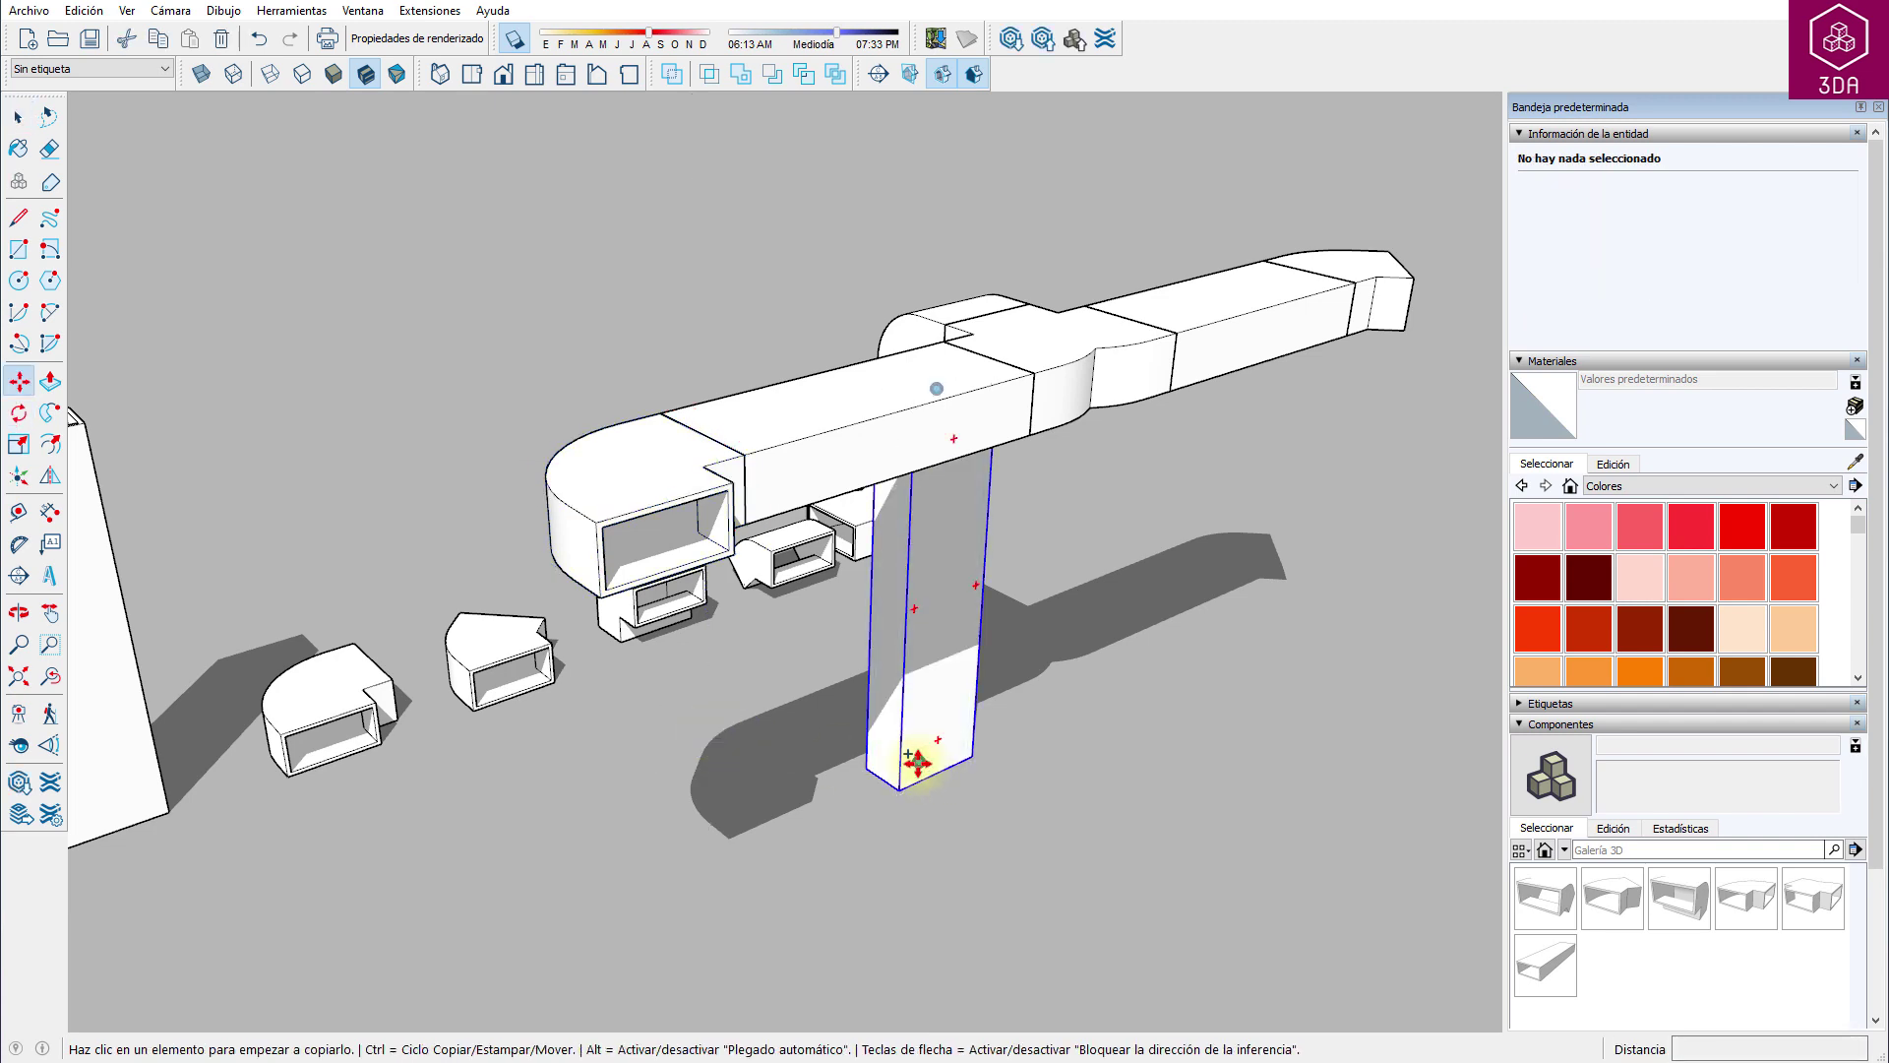
click(918, 761)
click(669, 551)
mouse_move(666, 535)
middle_down()
mouse_move(617, 537)
mouse_move(541, 691)
mouse_move(224, 804)
mouse_move(93, 780)
mouse_move(510, 780)
middle_up()
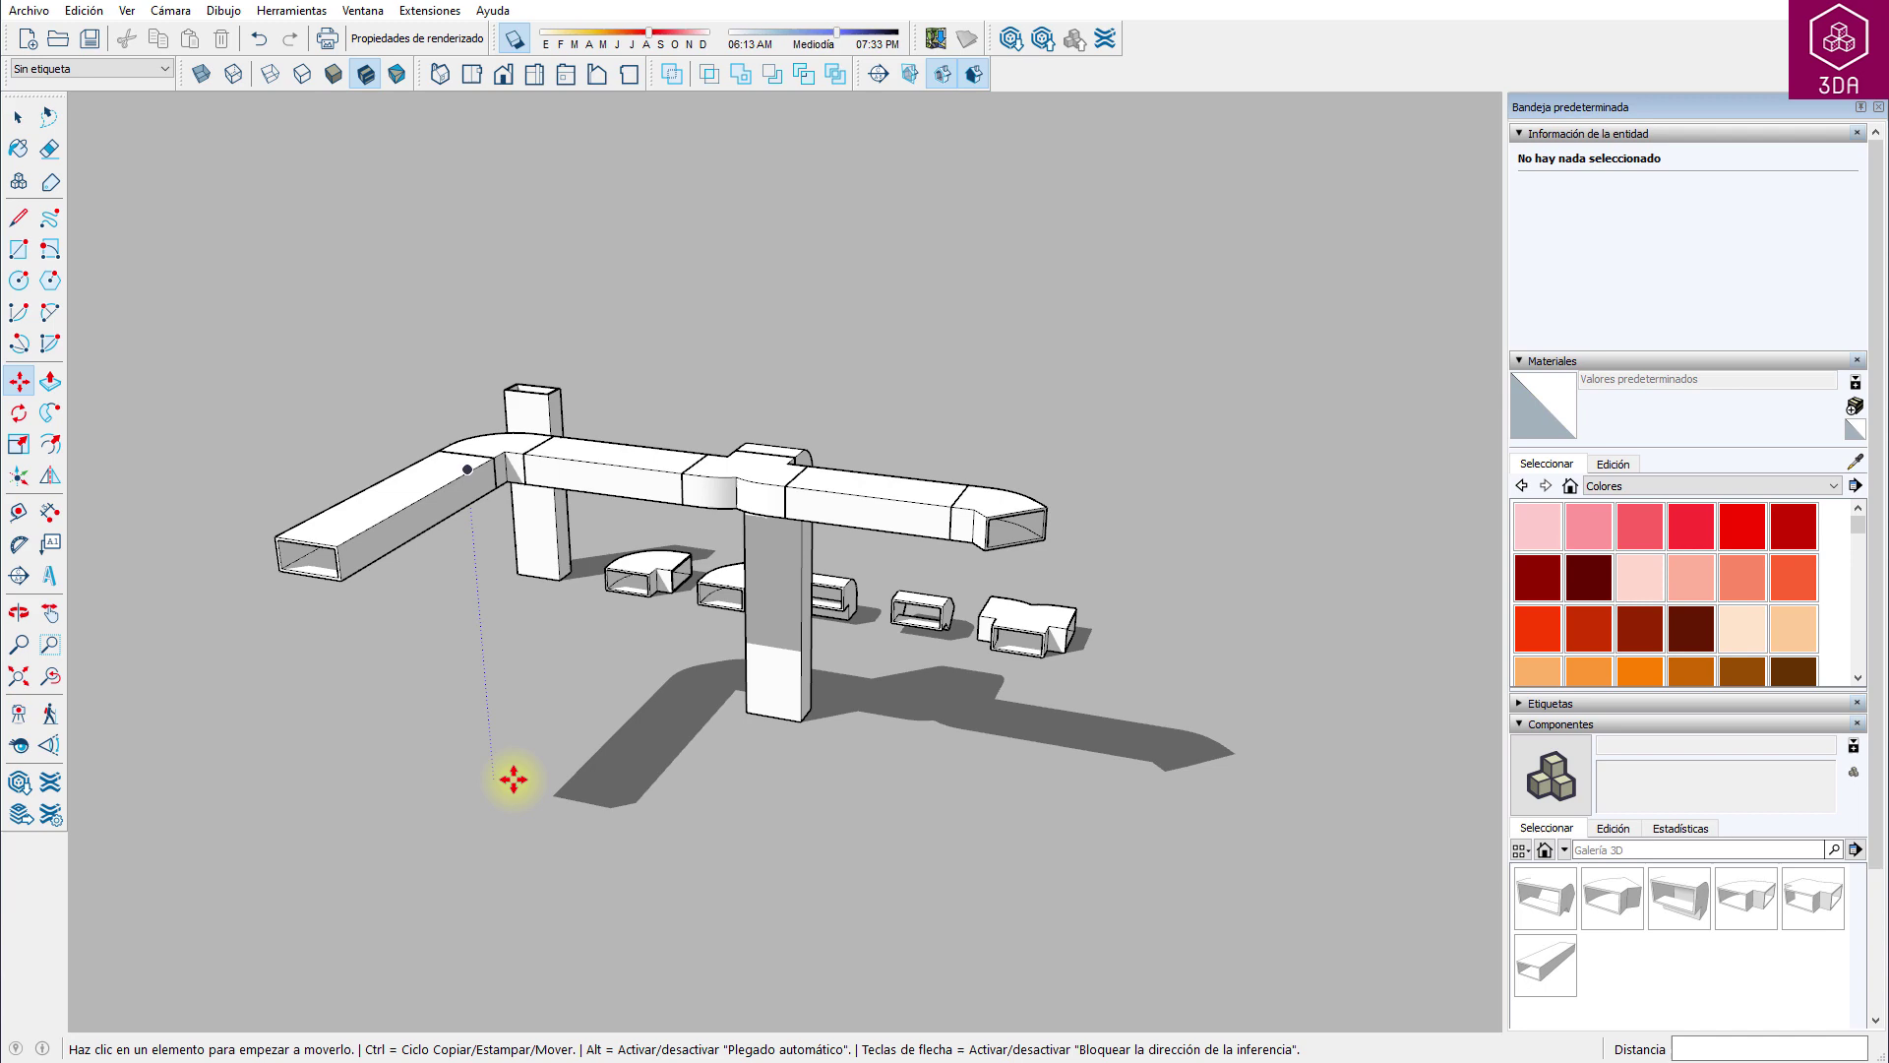
Step: Snap a copy of the codo 45º elbow onto the left duct end and zoom in
click(915, 614)
click(276, 566)
mouse_move(275, 565)
middle_down()
mouse_move(156, 519)
mouse_move(228, 396)
middle_up()
key(space)
click(220, 280)
scroll(334, 605, up, 2)
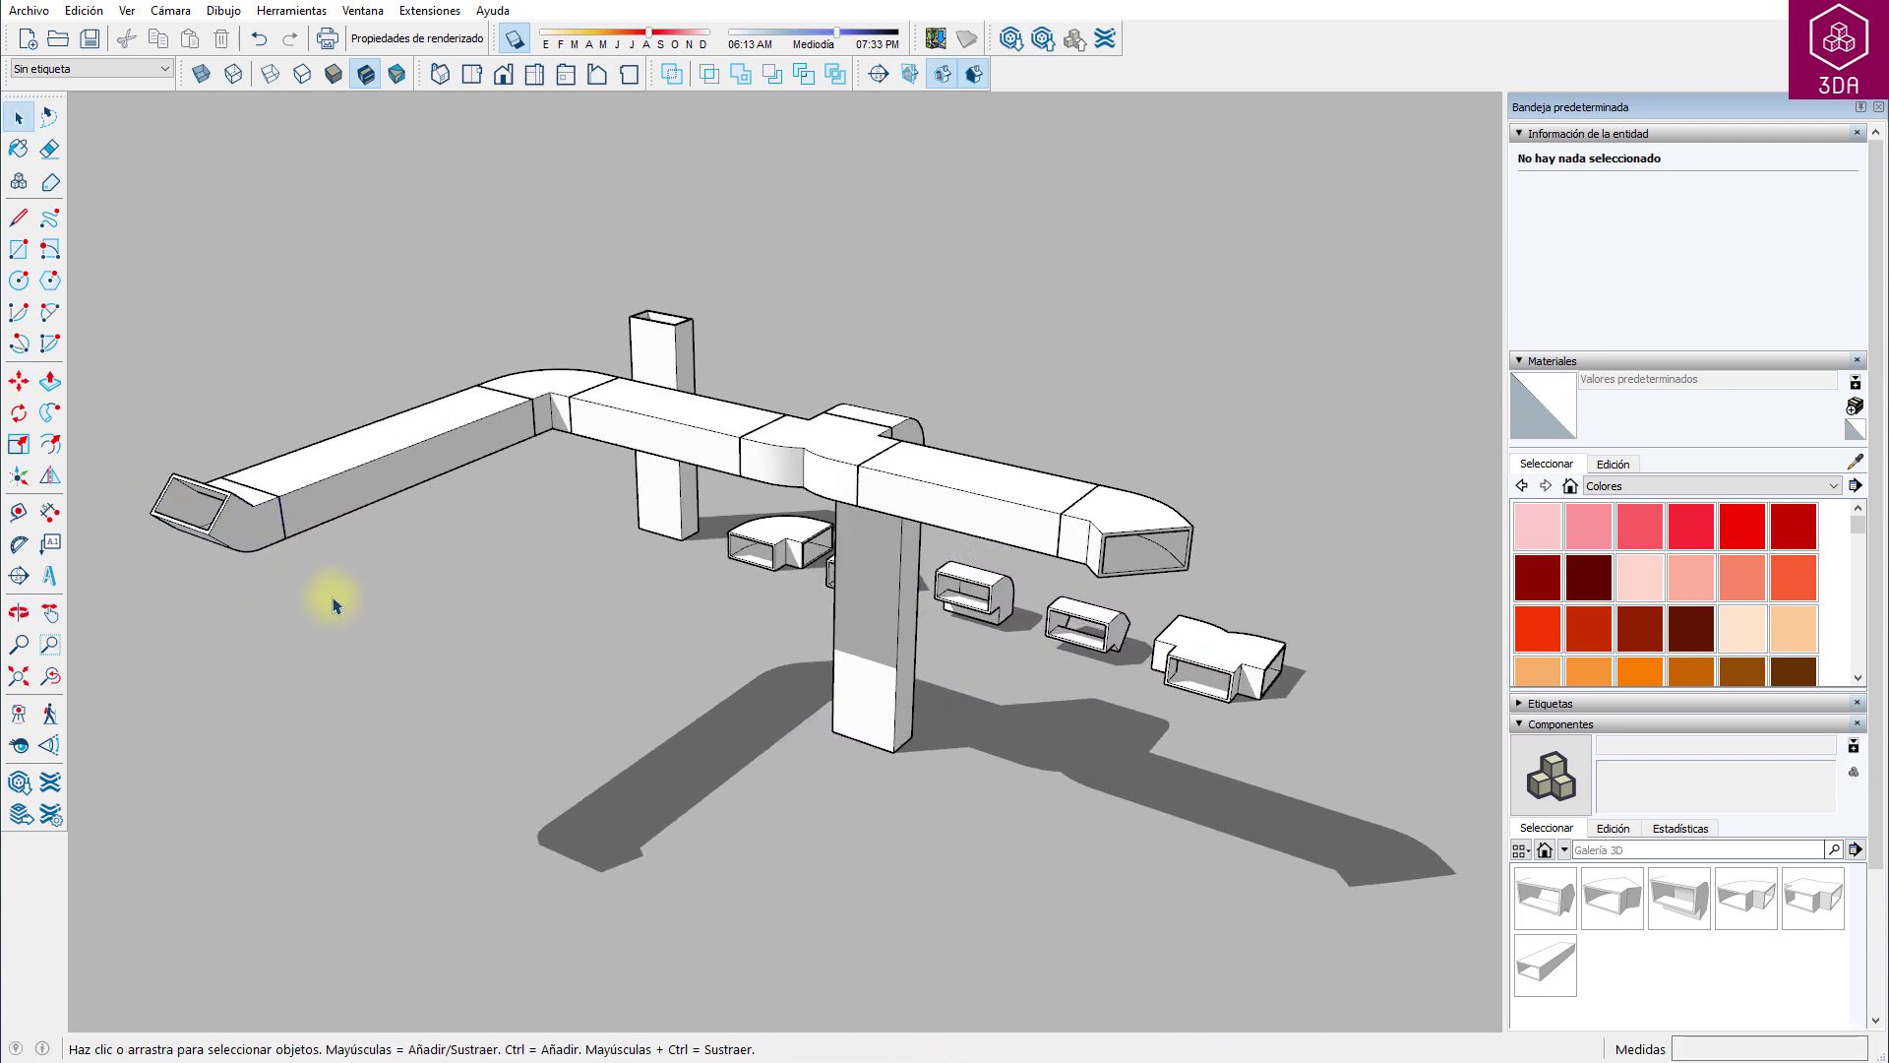